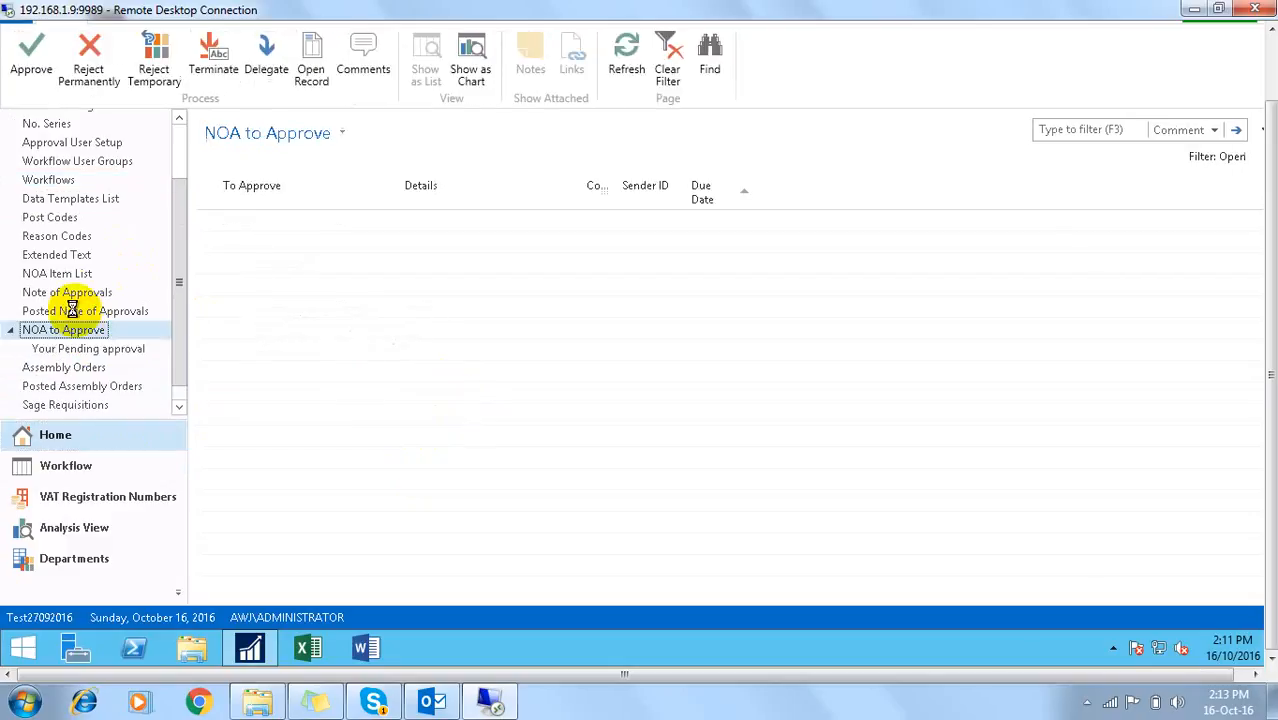
Step: Open the Note of Approvals list from the navigation pane
left_click(75, 292)
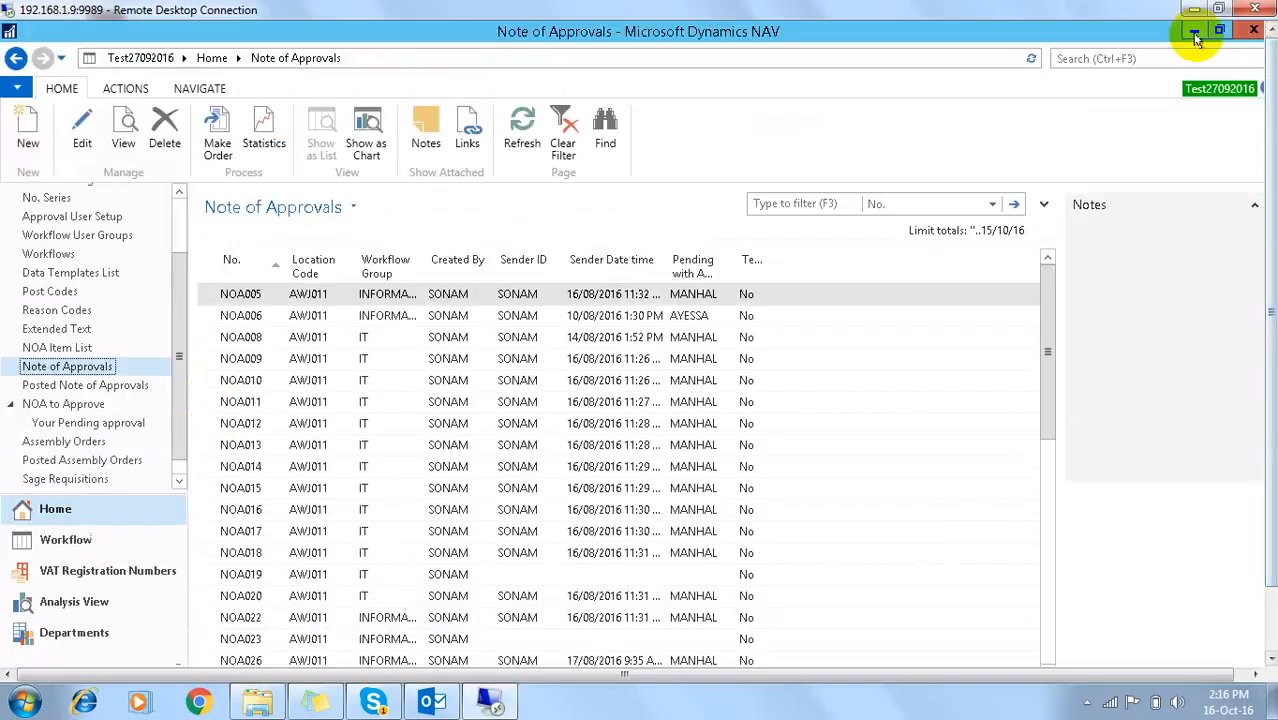
Step: Minimize NAV and relaunch Dynamics NAV 2016 from its desktop shortcut
left_click(1199, 38)
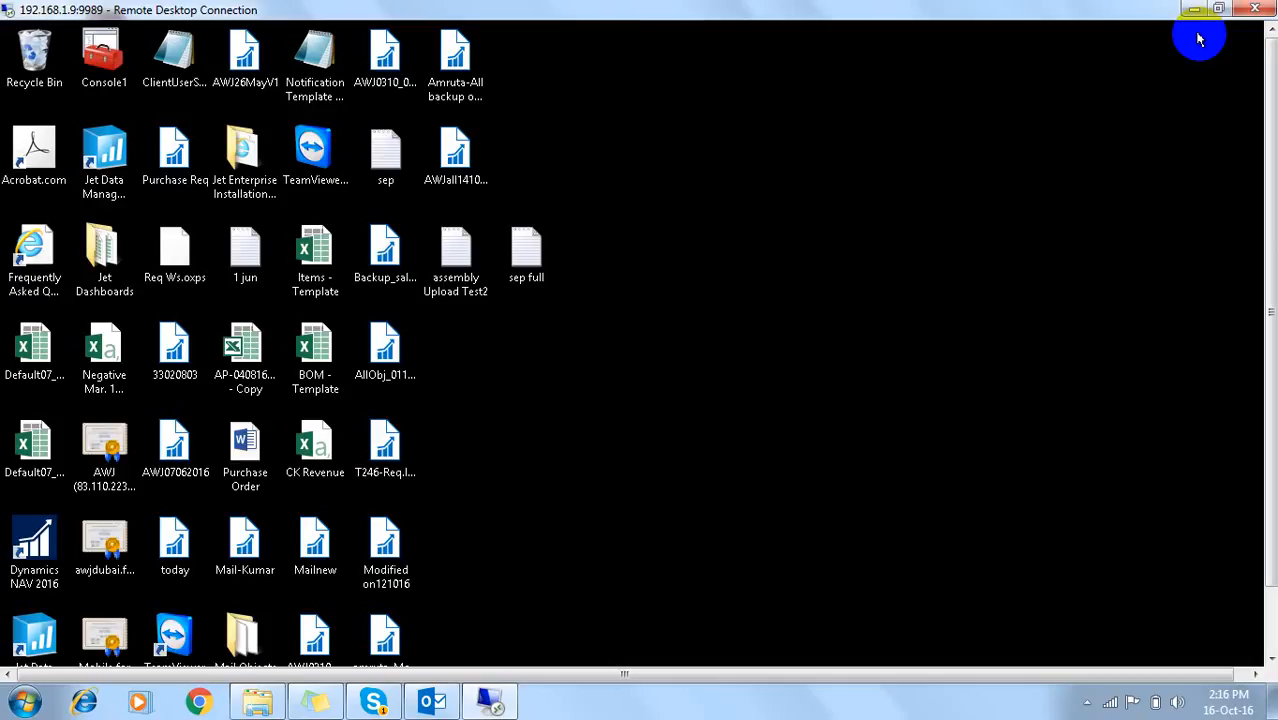
double_click(18, 548)
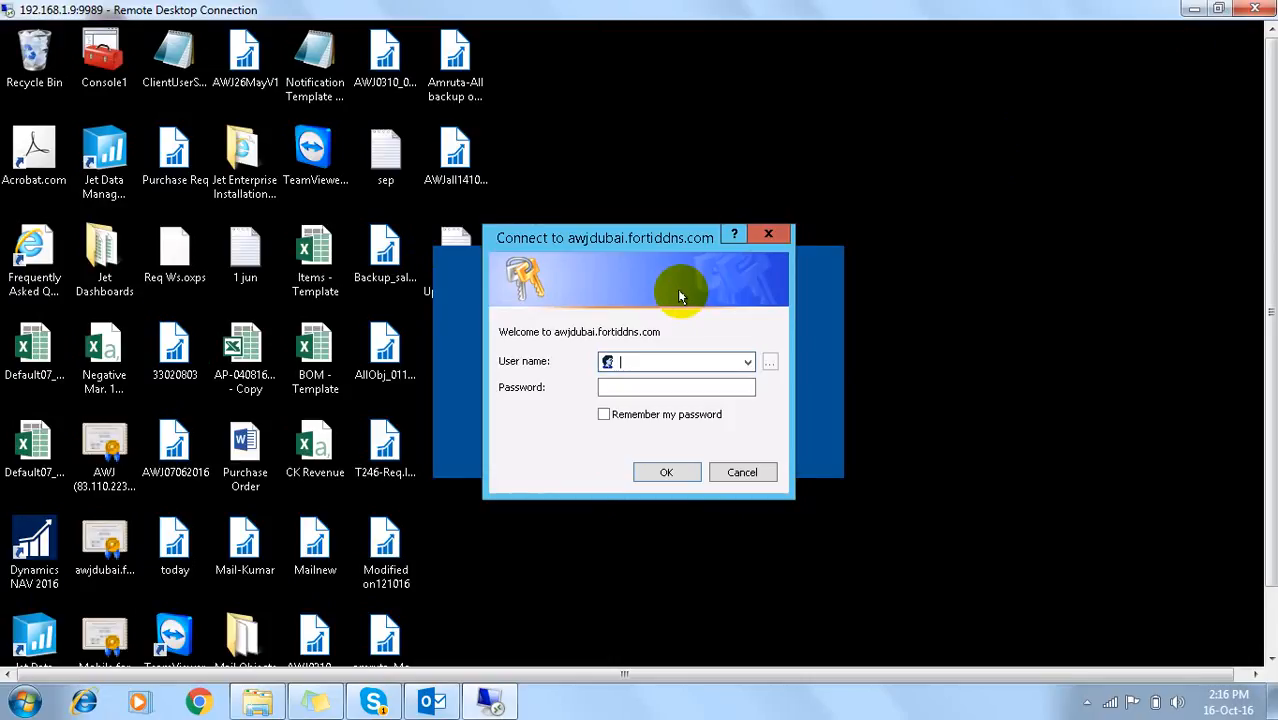
Step: Log in with the test user's name and password, correcting a mistyped character
type("test99")
key("Tab")
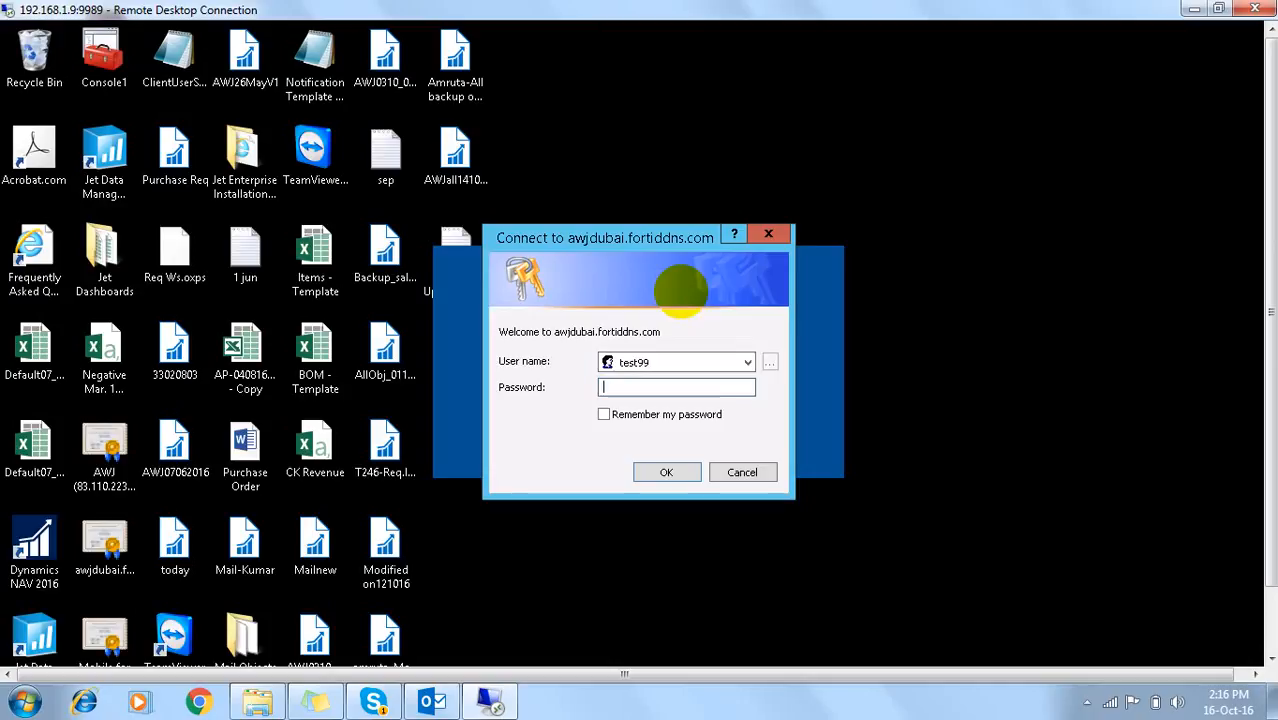
type("t")
key("BackSpace")
type("test@123••••")
key("Return")
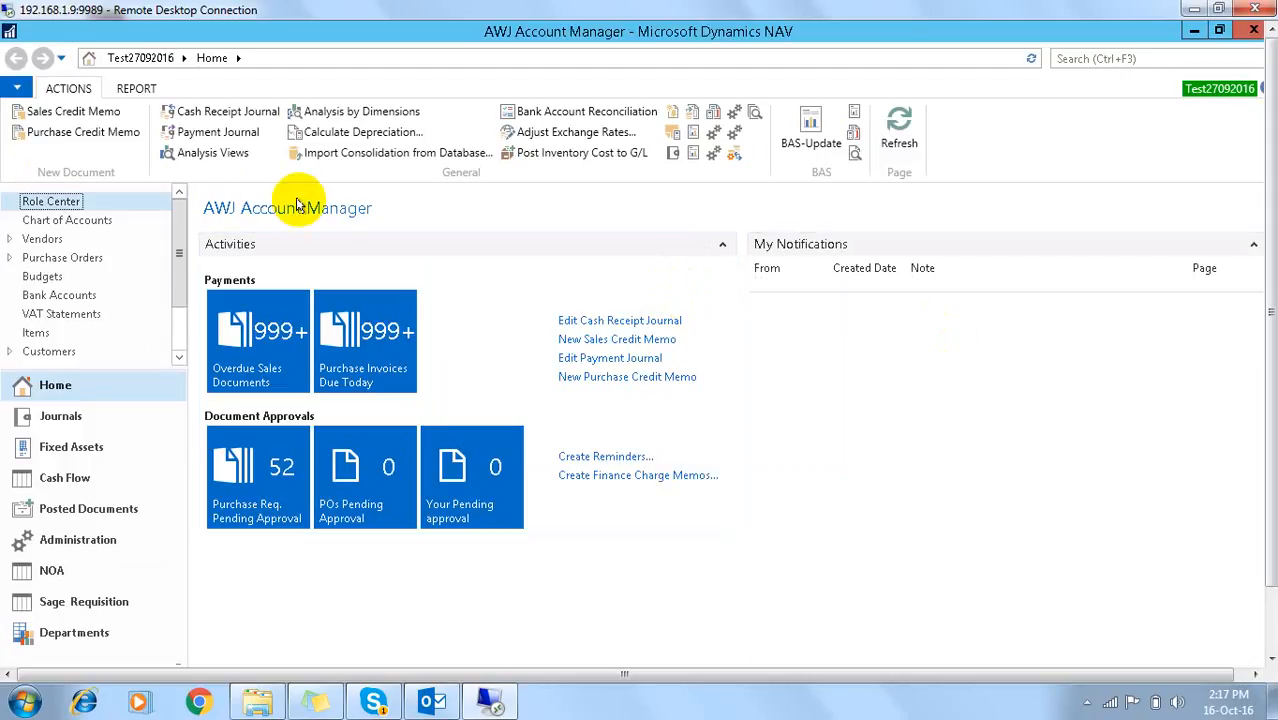
Step: Open NOA from the navigation pane's department list to show the NOA Item List
scroll(177, 271, "down", 2)
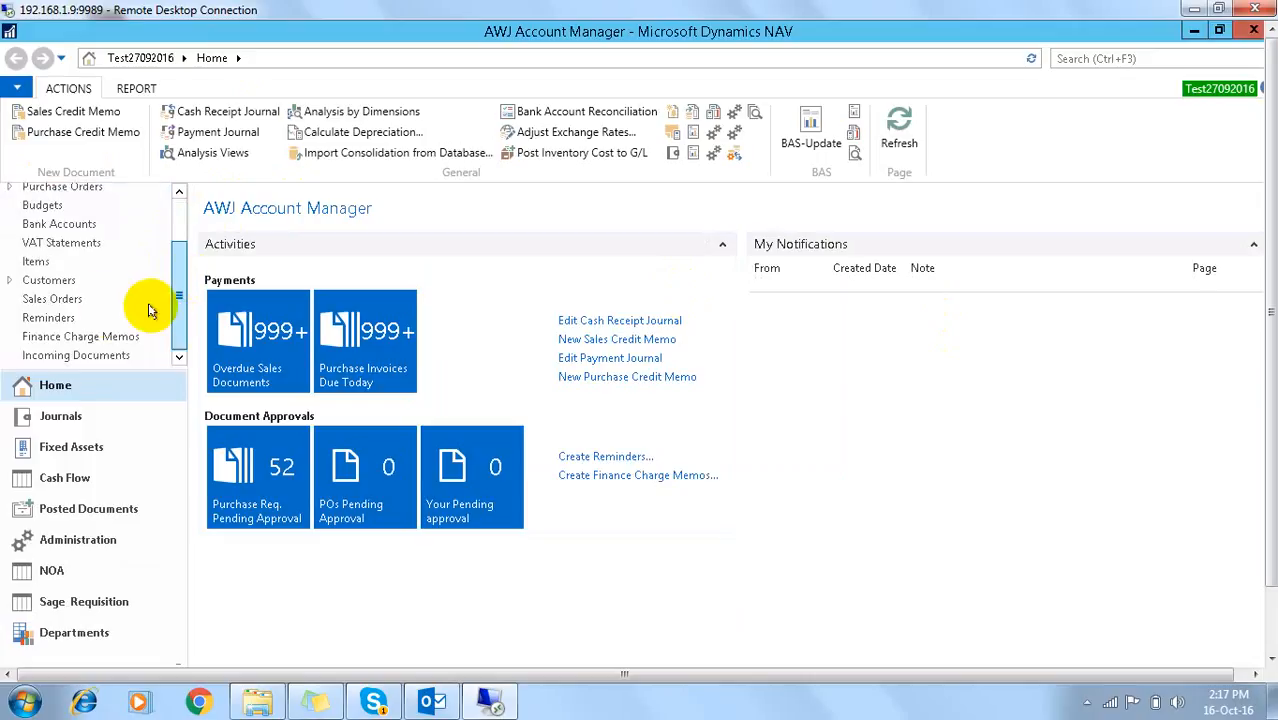
left_click(55, 572)
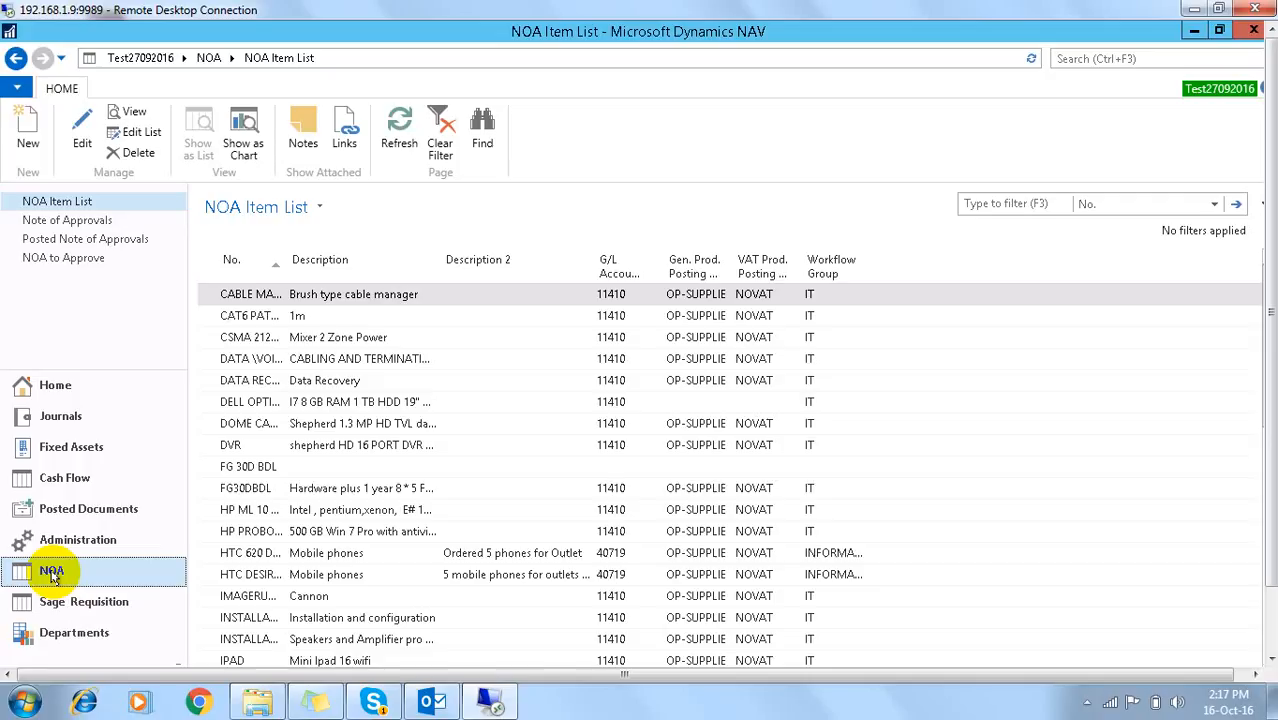
Step: Widen the No. column, then browse items from Mixer 2 Zone Power to INSTALLATION
left_click(42, 208)
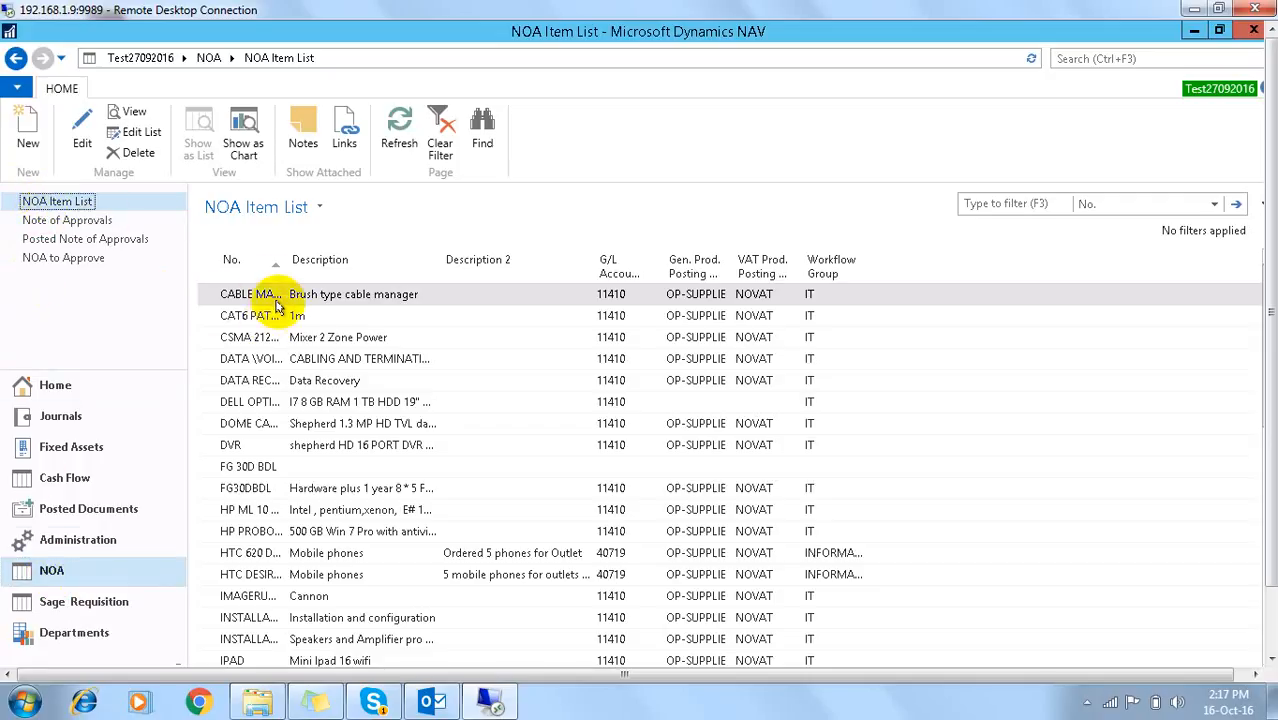
left_click_drag(284, 259, 342, 268)
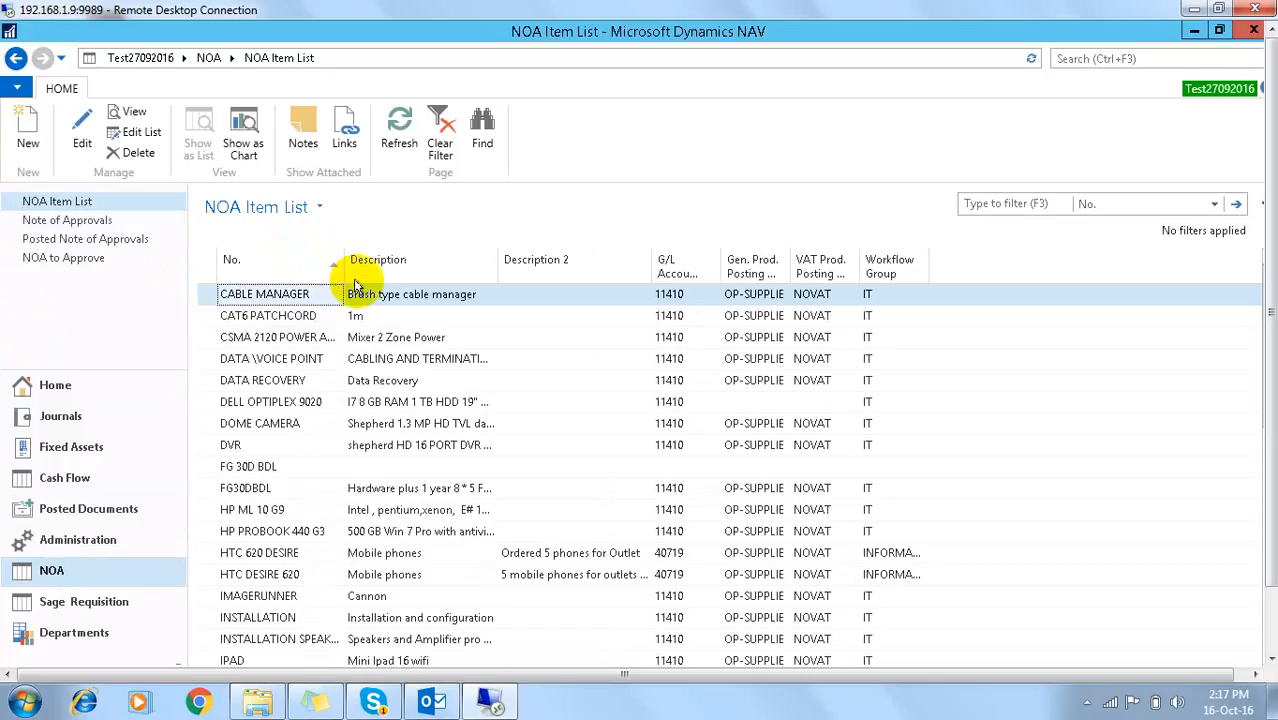
left_click(397, 342)
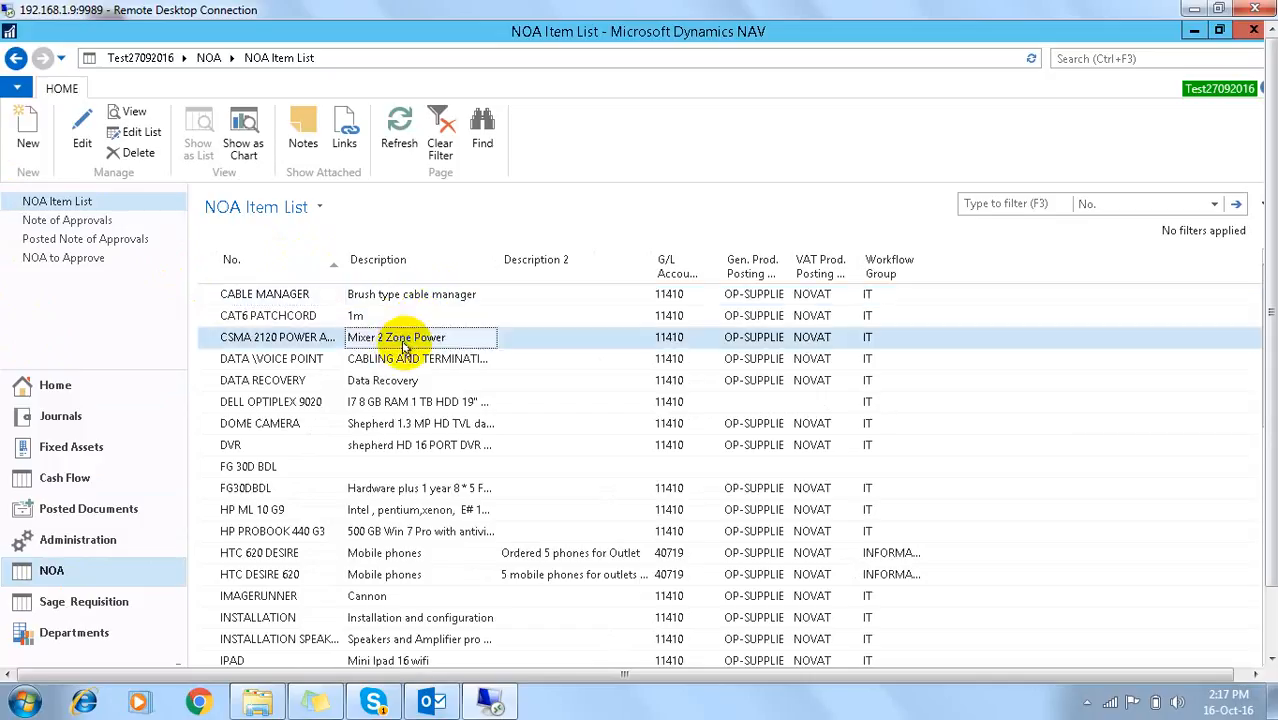
left_click(401, 362)
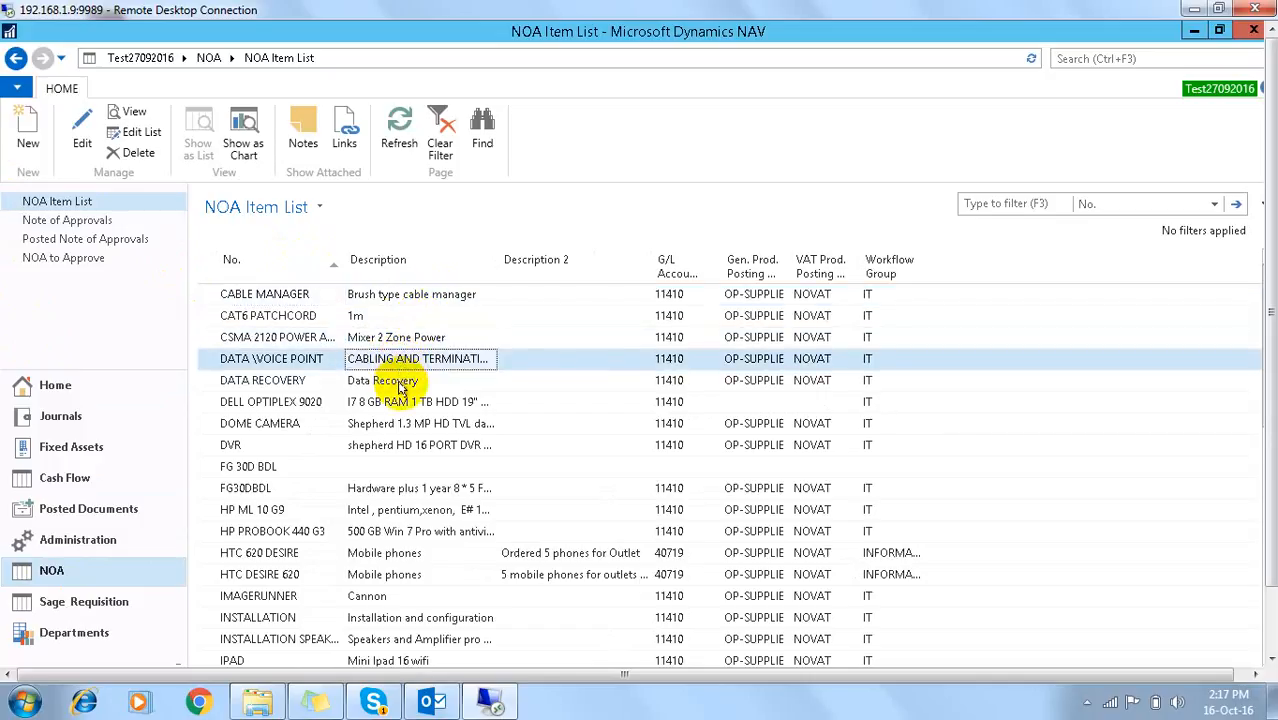
left_click(403, 385)
left_click(408, 404)
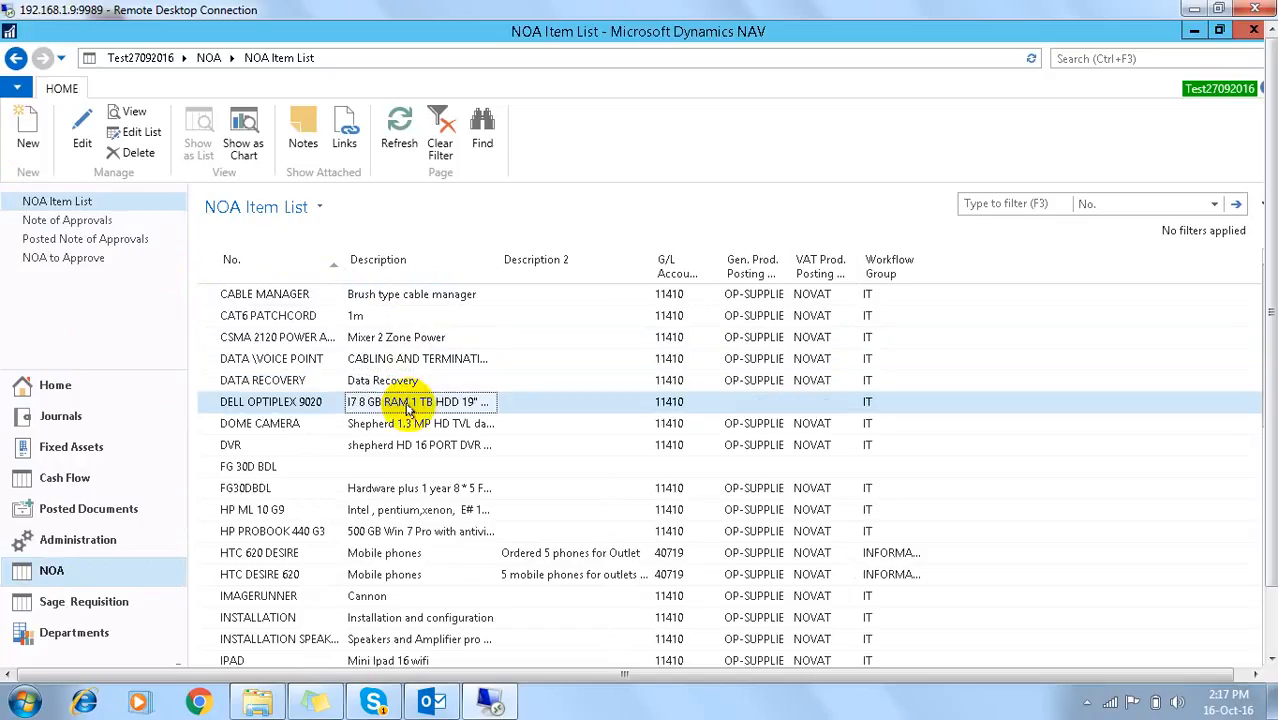
left_click(403, 426)
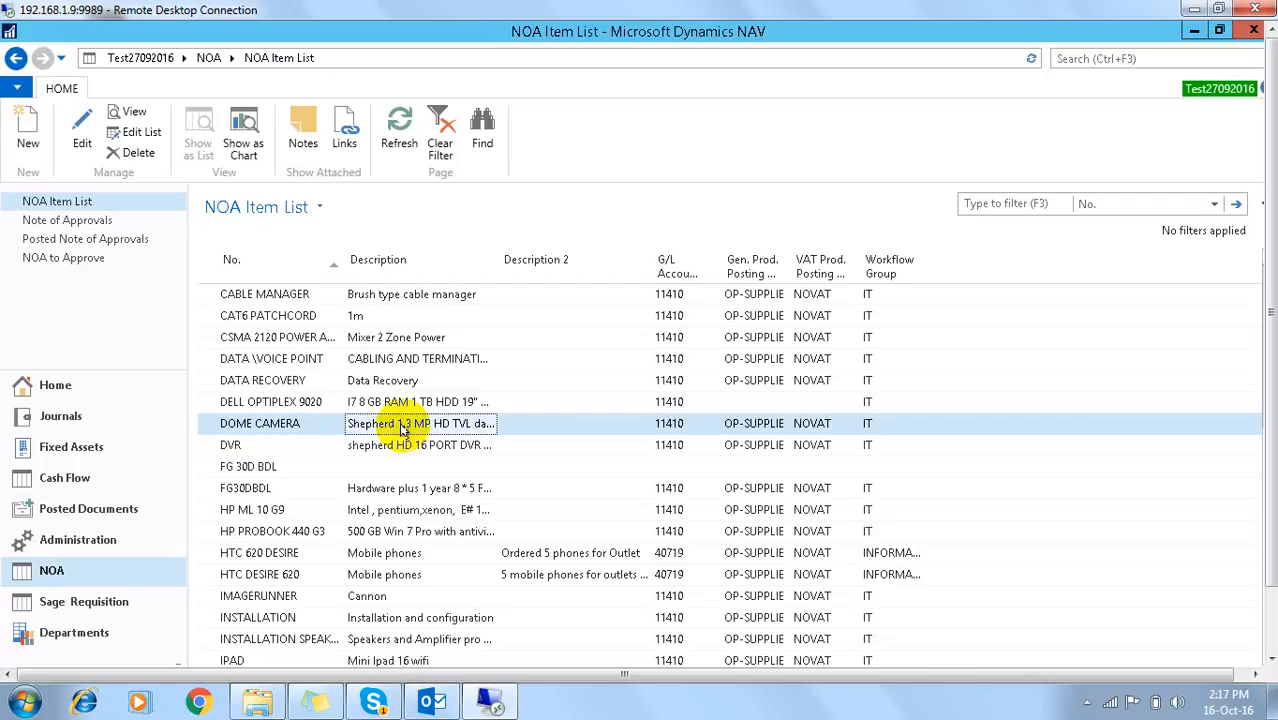
left_click(397, 620)
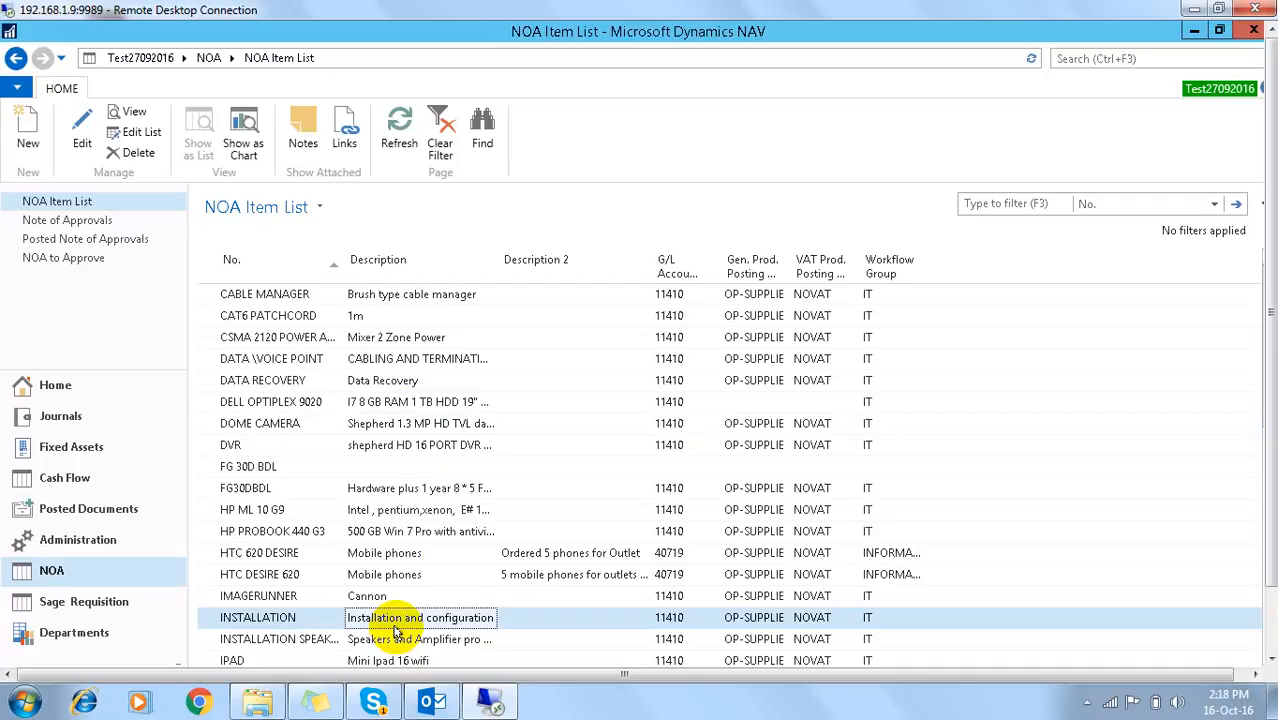
Step: Minimize NAV, start another session, then cancel its login and server selection prompts
left_click(1197, 35)
left_click(36, 540)
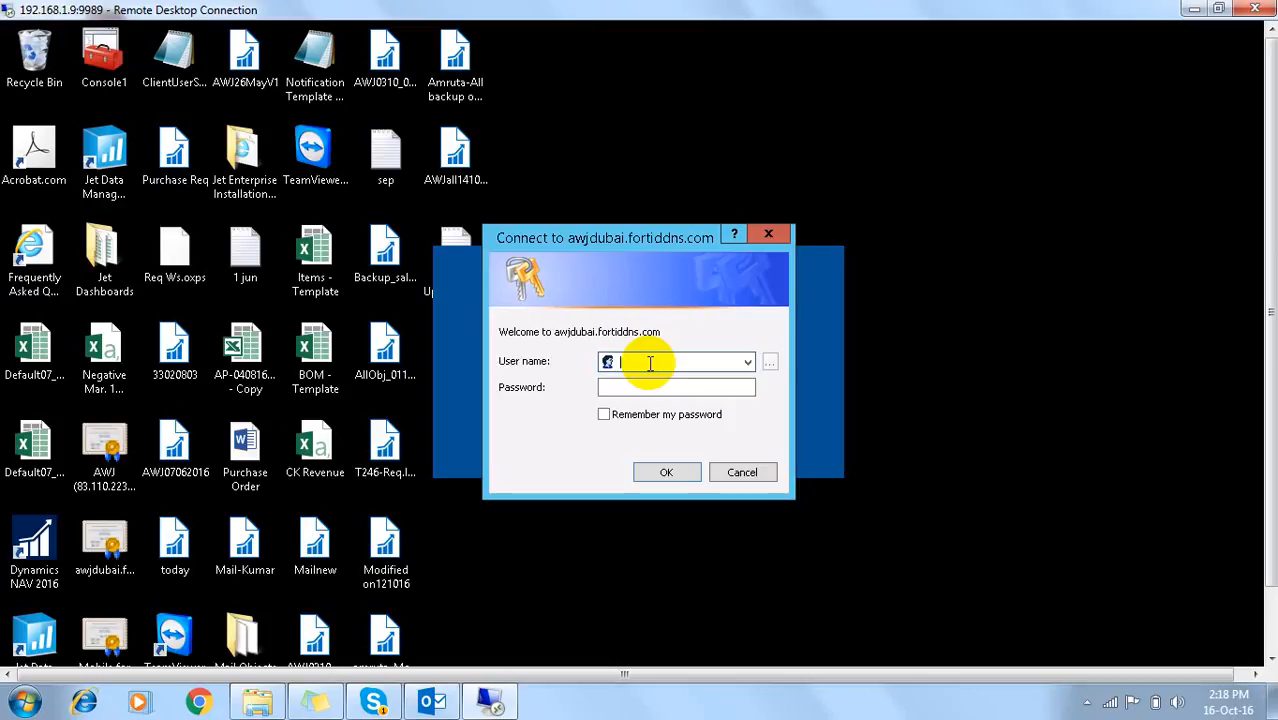
key("Escape")
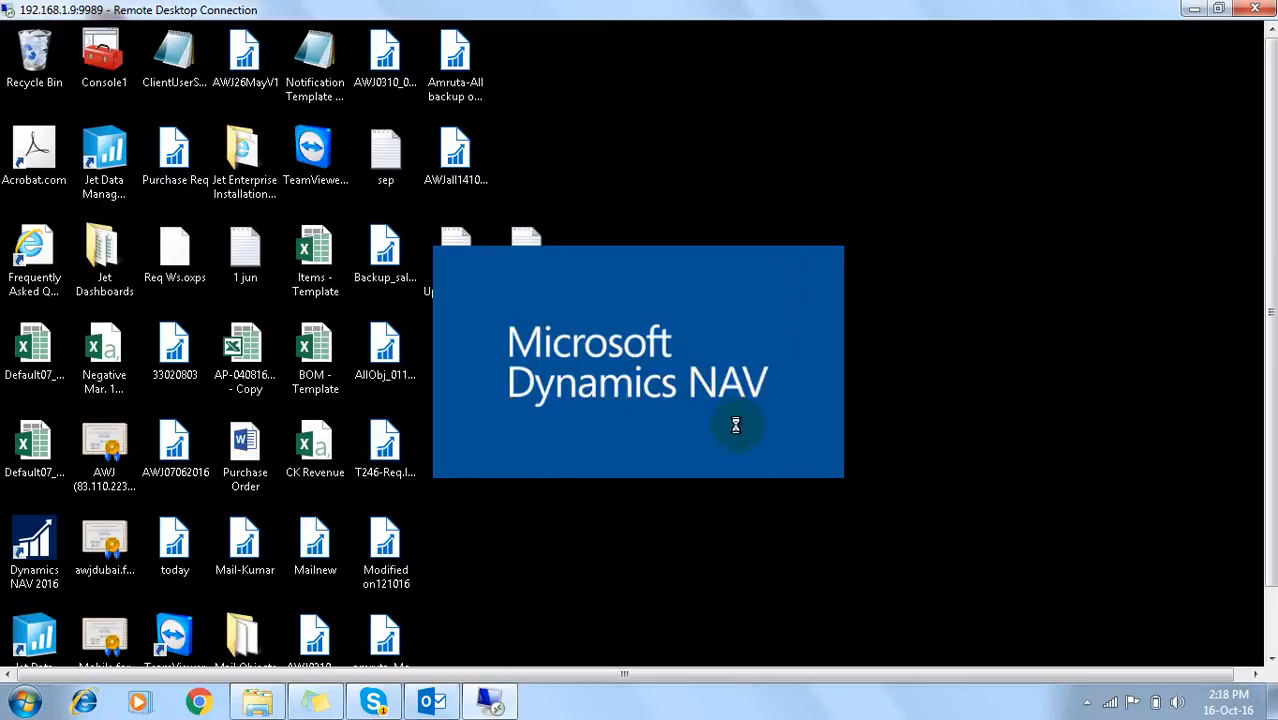
left_click(810, 508)
left_click(1245, 218)
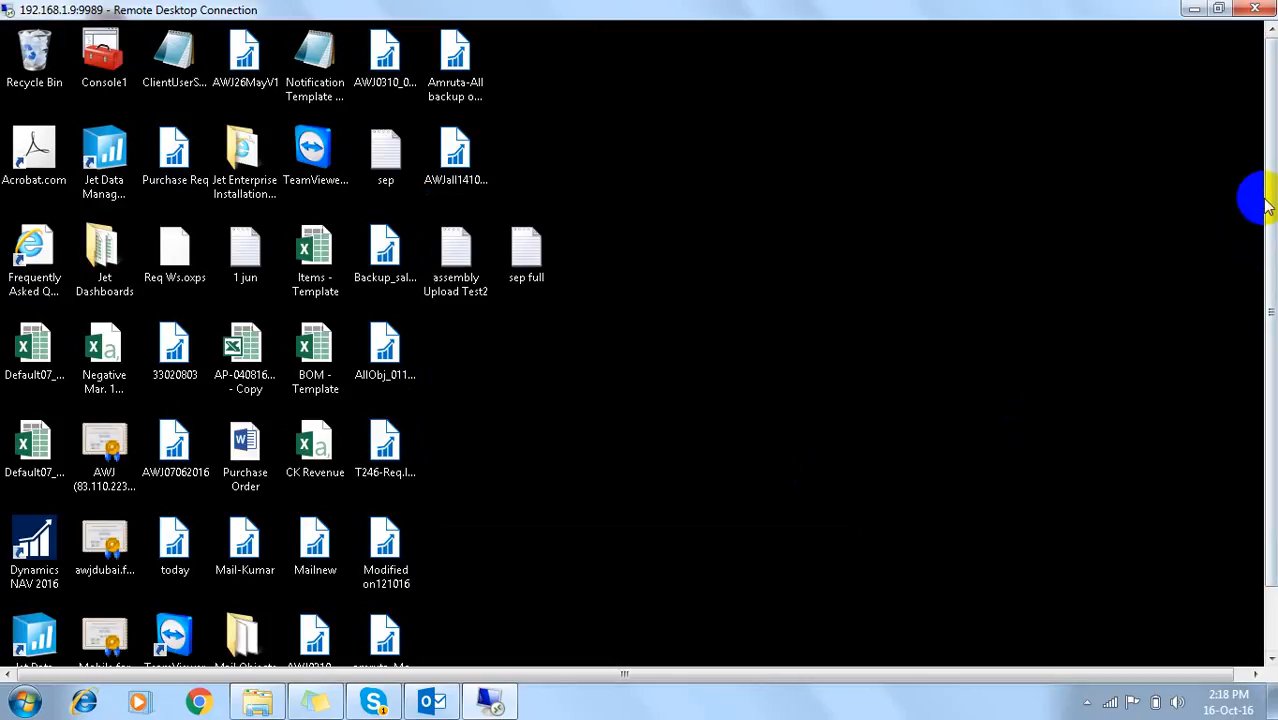
left_click_drag(1270, 210, 1270, 288)
Step: Restore the NOA Item List window from the NAV taskbar previews
mouse_move(262, 651)
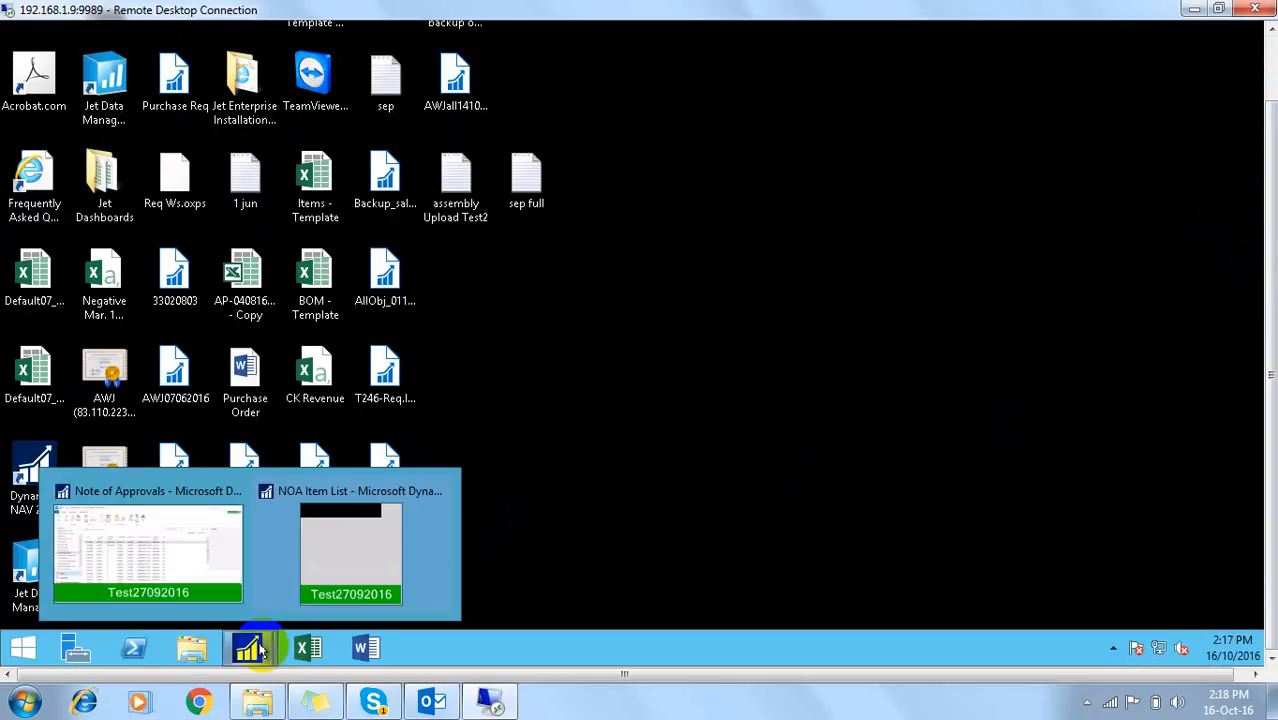
left_click(316, 578)
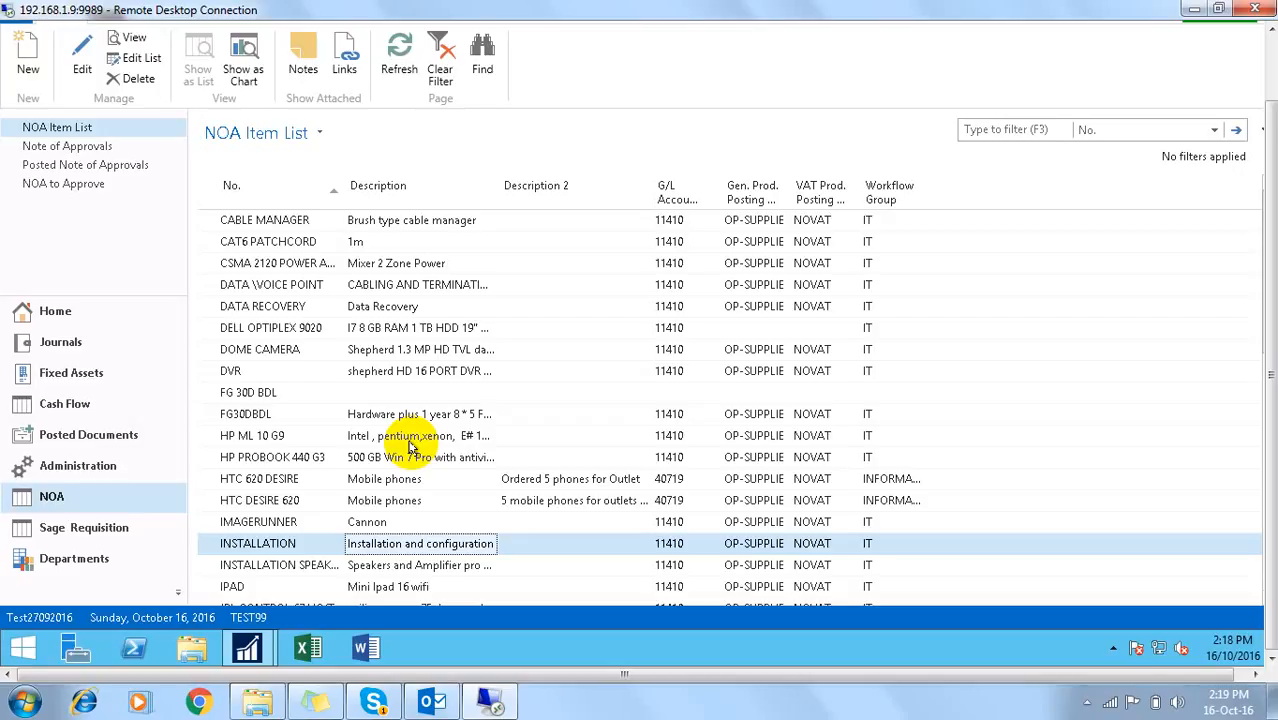
Step: Scroll to the top of the NAV window and open its application menu
left_click(1268, 85)
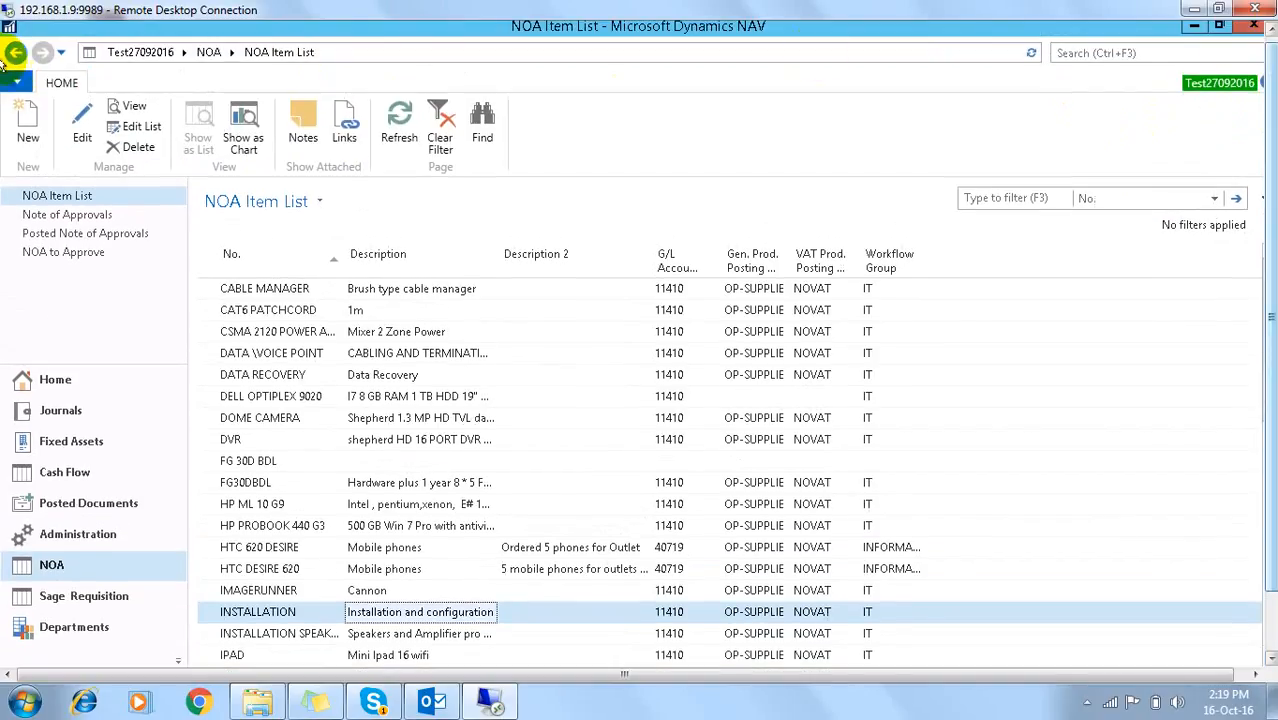
left_click(20, 86)
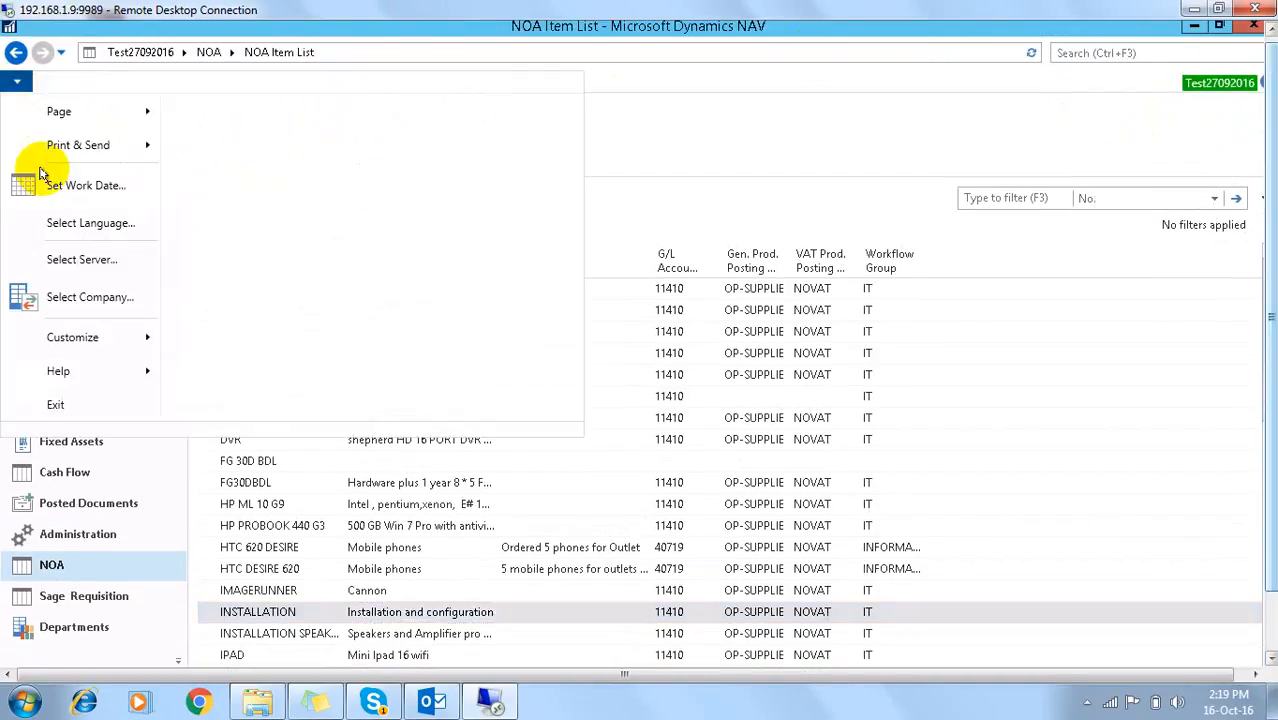
Step: Exit NAV, relaunch it, and sign in with the other user's name and password
left_click(80, 402)
left_click(33, 545)
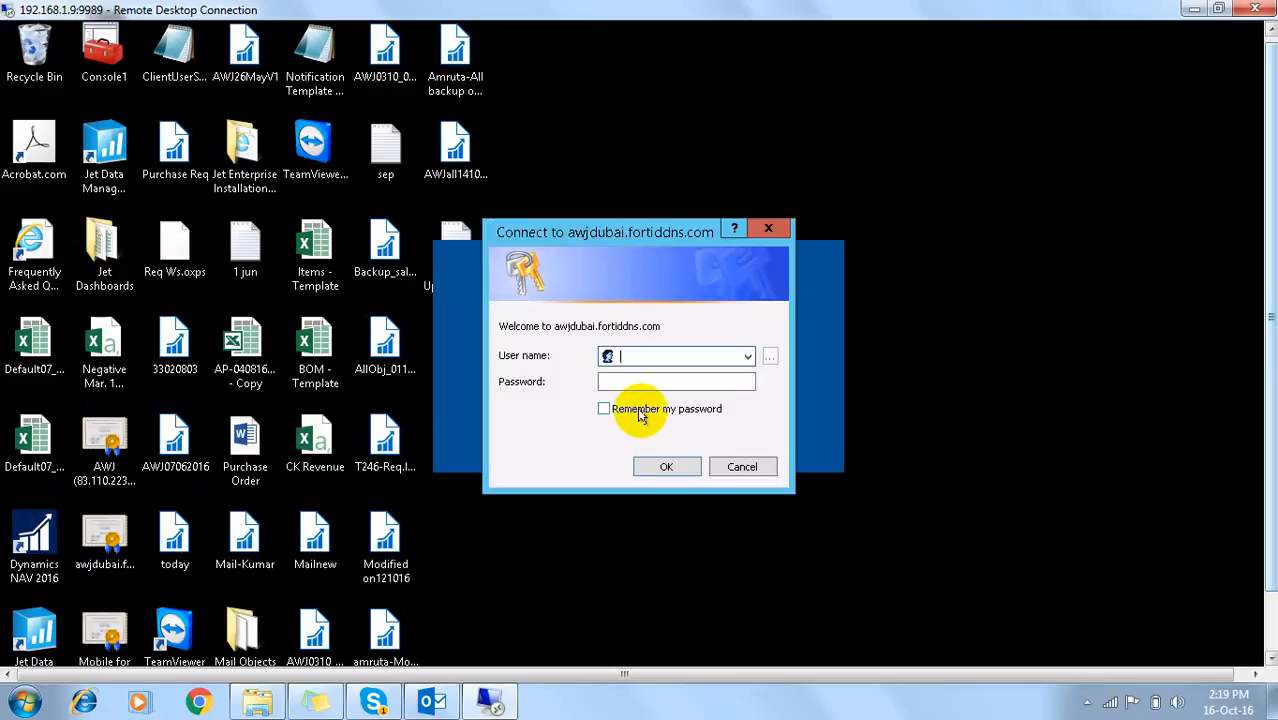
type("of")
type("jbr")
key("Tab")
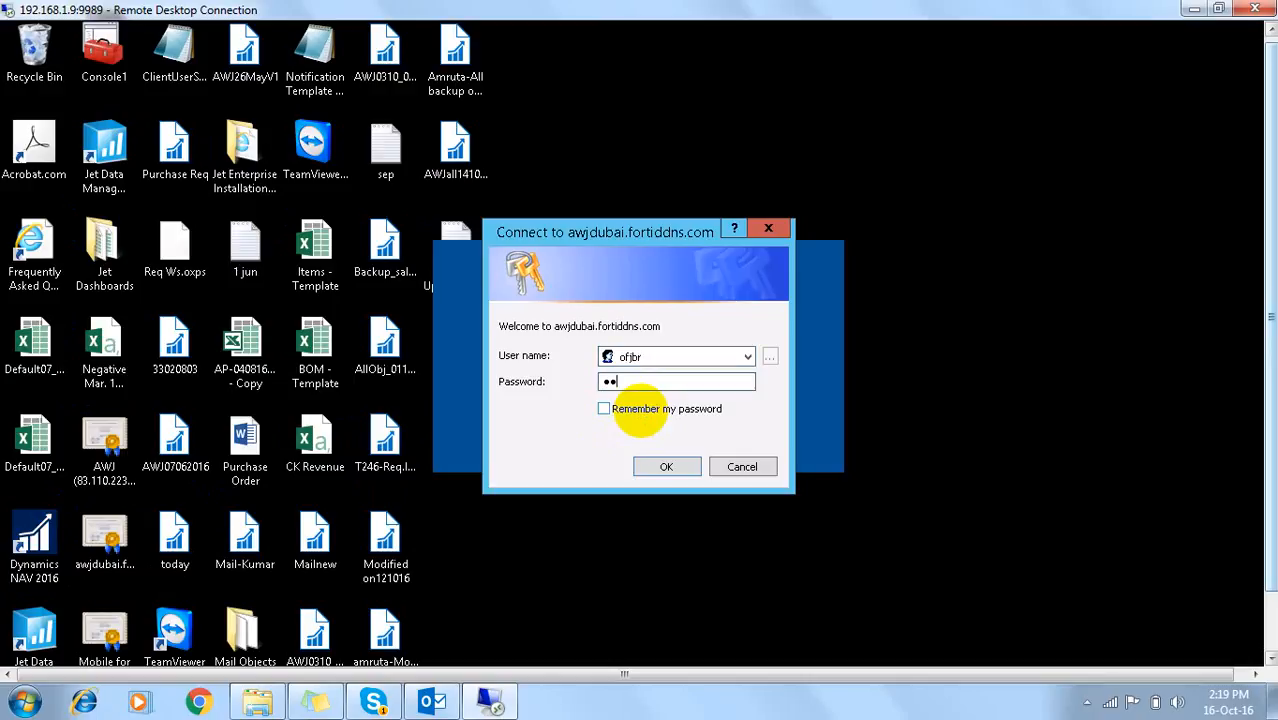
type("••••••")
key("Return")
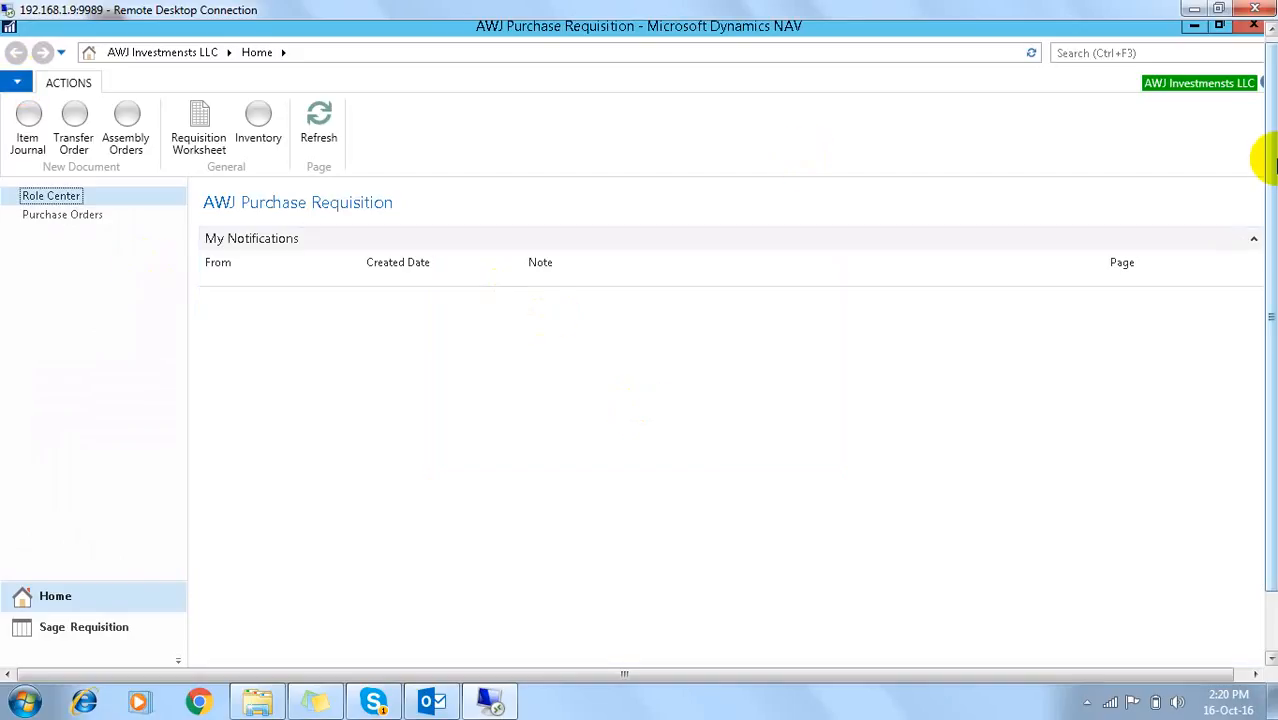
Step: Bring the Note of Approvals window to the front and start a page search
left_click_drag(1267, 160, 1258, 280)
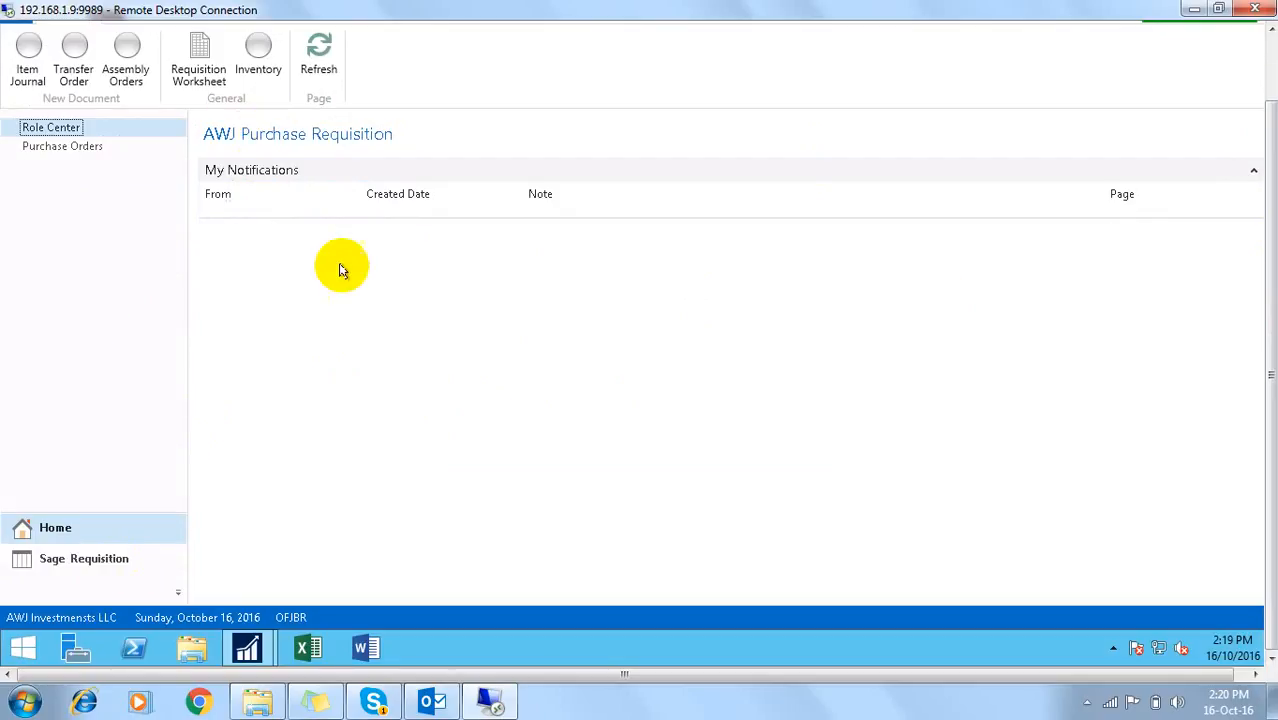
mouse_move(1272, 238)
left_mouse_down()
mouse_move(1273, 185)
mouse_move(1270, 257)
left_mouse_up()
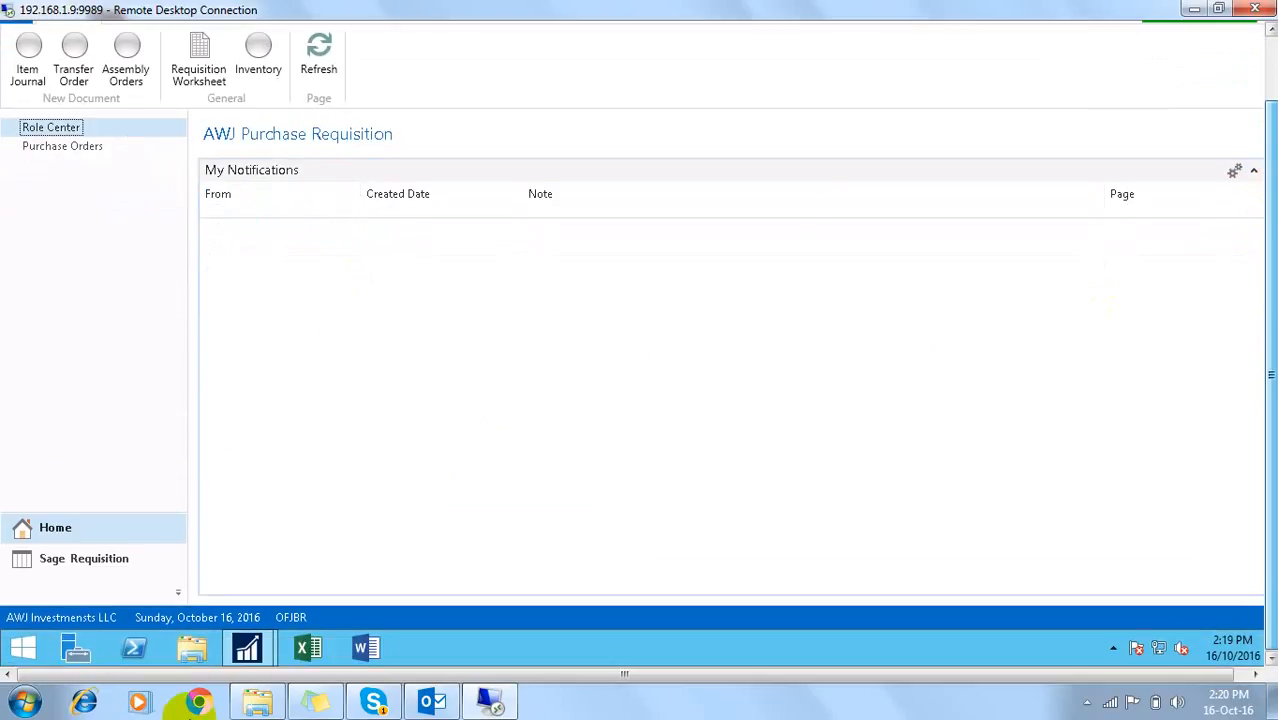
mouse_move(258, 652)
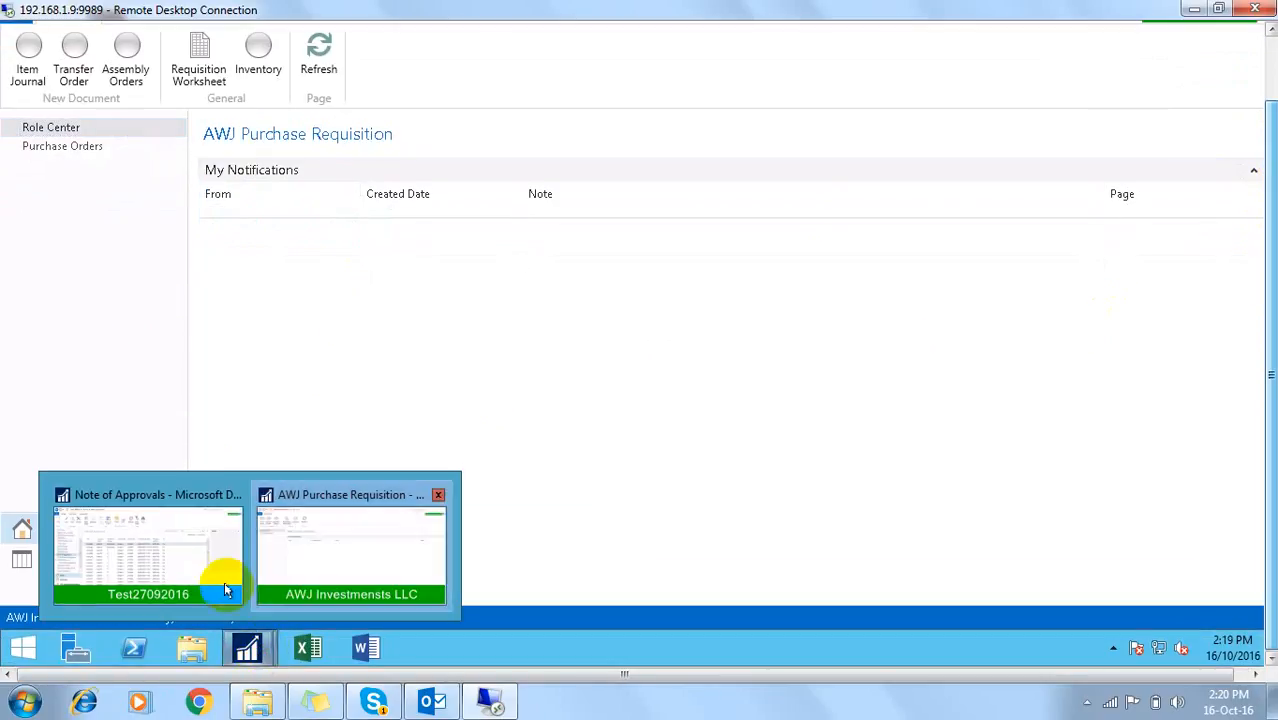
left_click(175, 566)
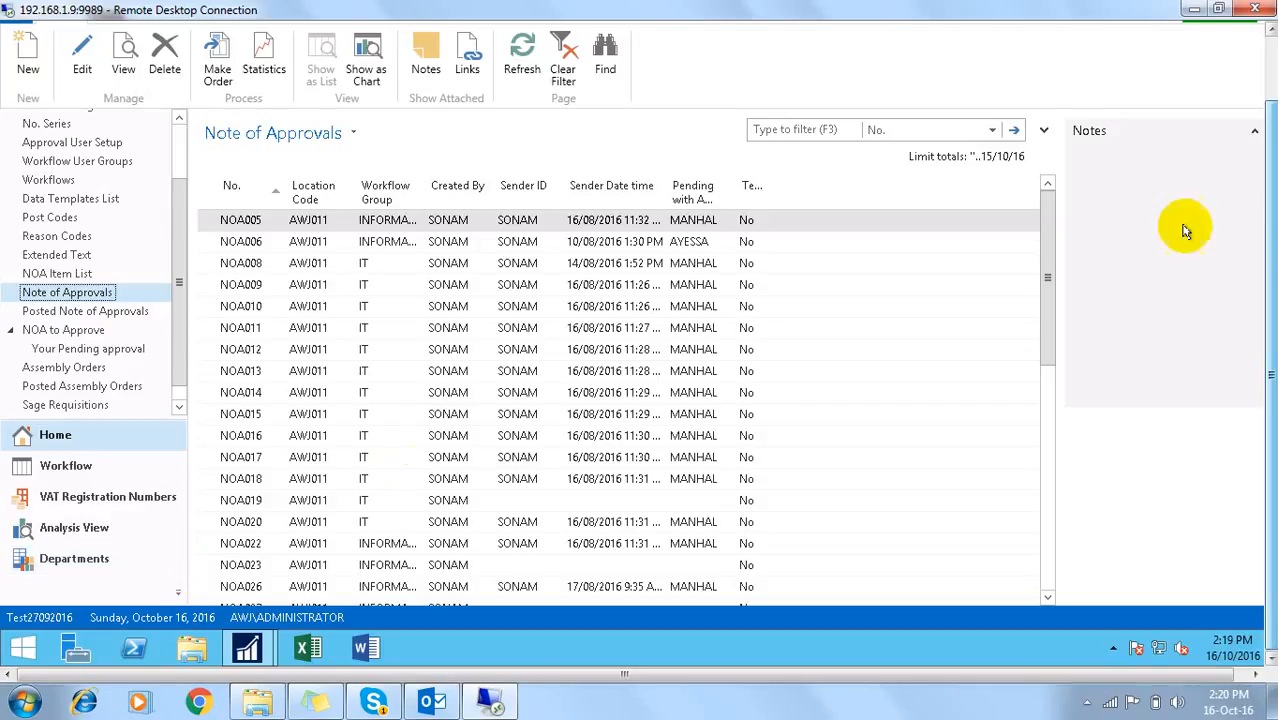
left_click(1272, 58)
left_click(1125, 60)
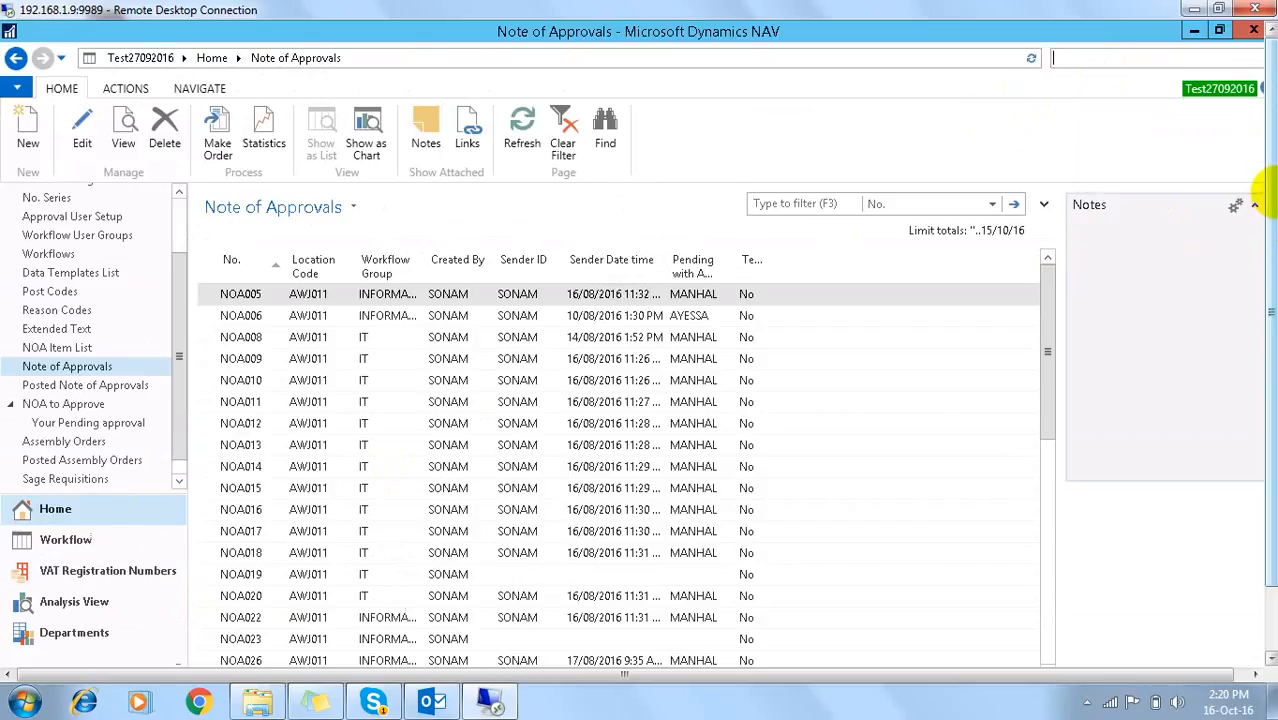
Step: Switch to the AWJ Purchase Requisition window and close it
left_click_drag(1267, 205, 1265, 278)
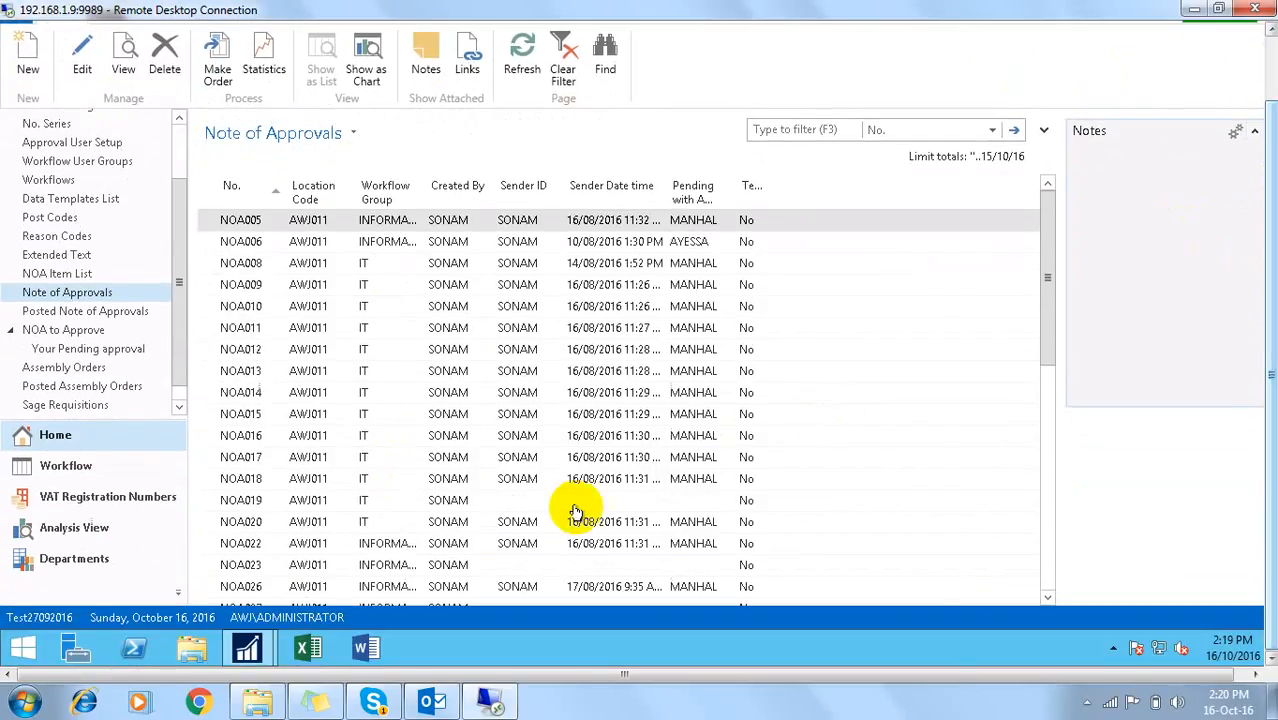
mouse_move(250, 649)
left_click(322, 553)
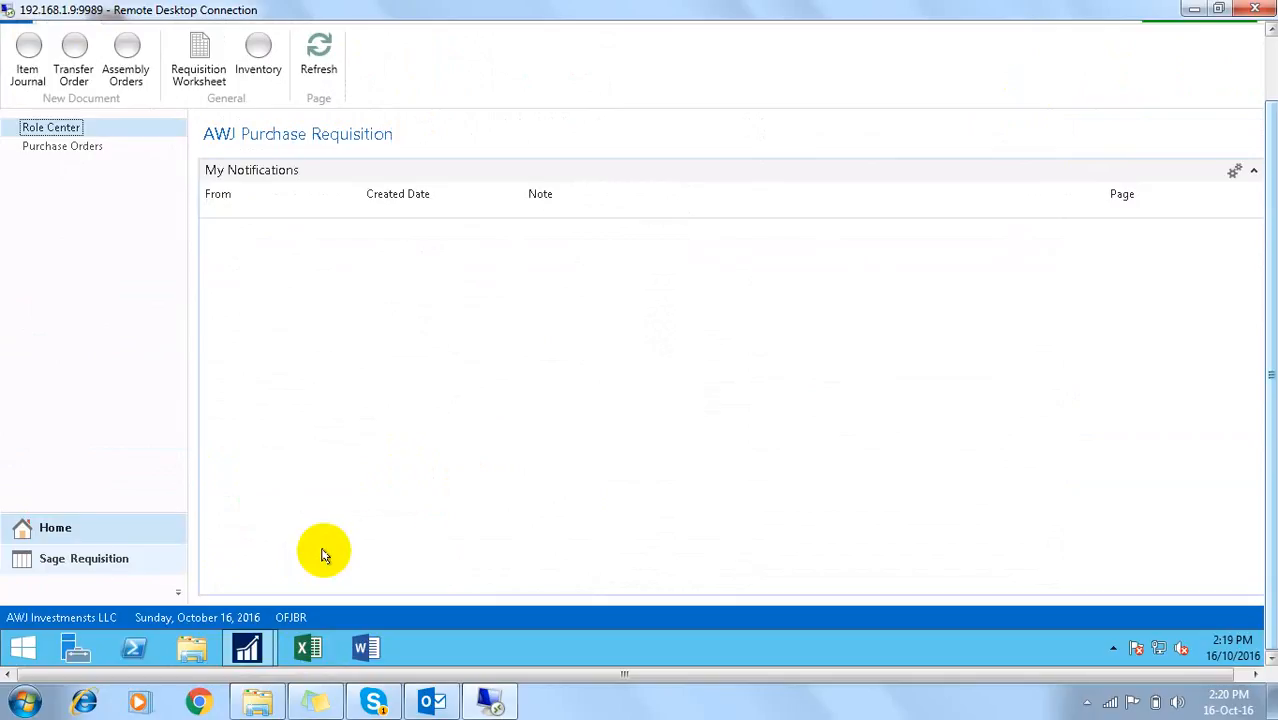
left_click_drag(1265, 75, 1271, 140)
left_click(1254, 30)
Step: Launch a second Dynamics NAV 2016 client from the desktop and sign in as the other user
left_click(250, 649)
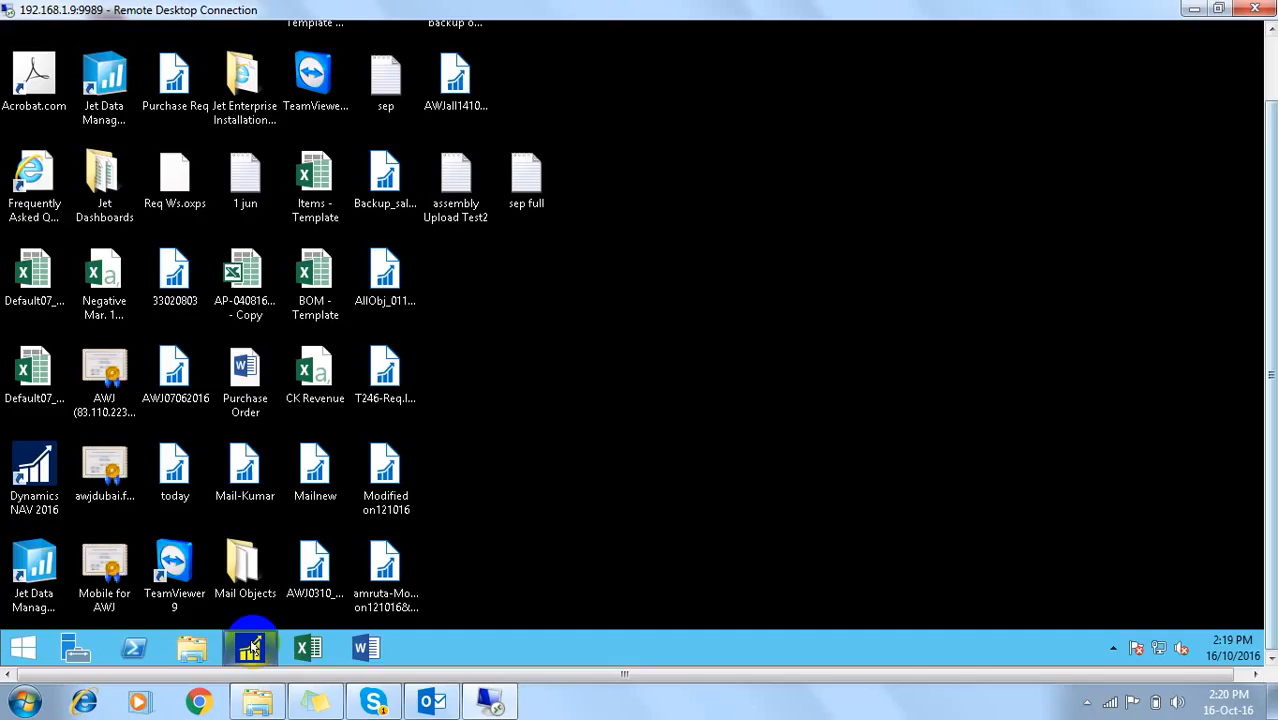
double_click(43, 474)
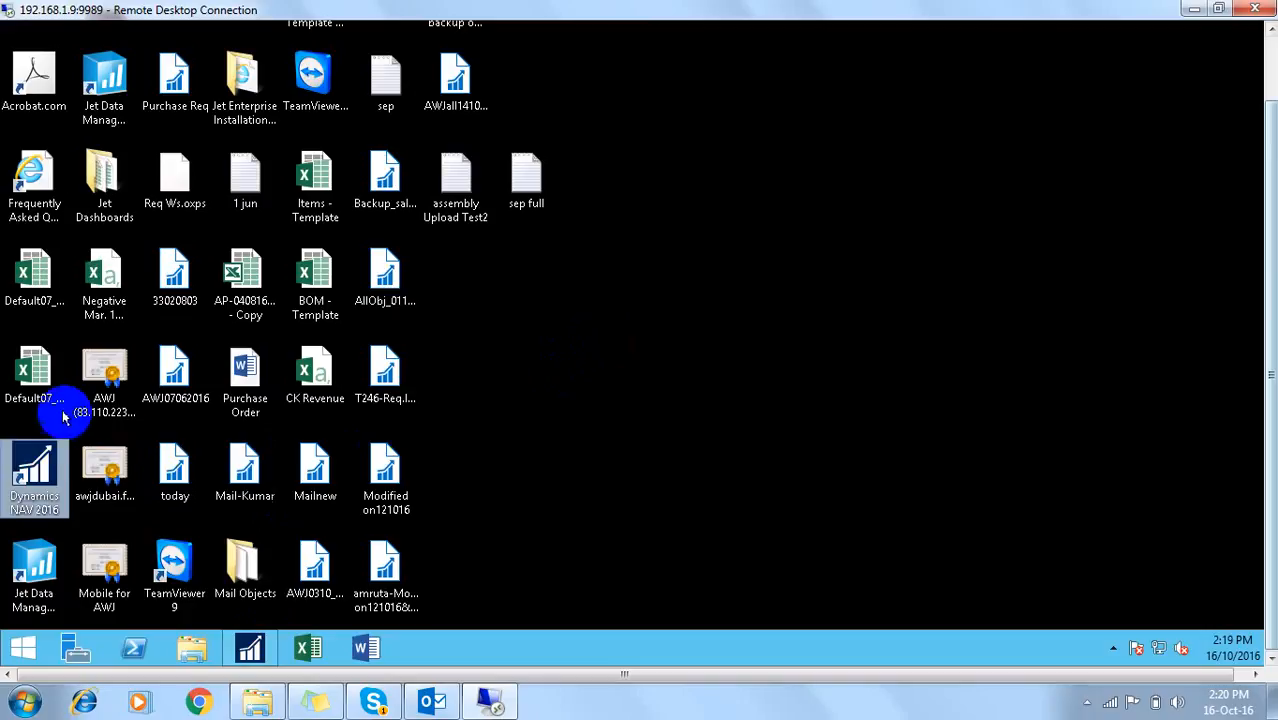
double_click(27, 460)
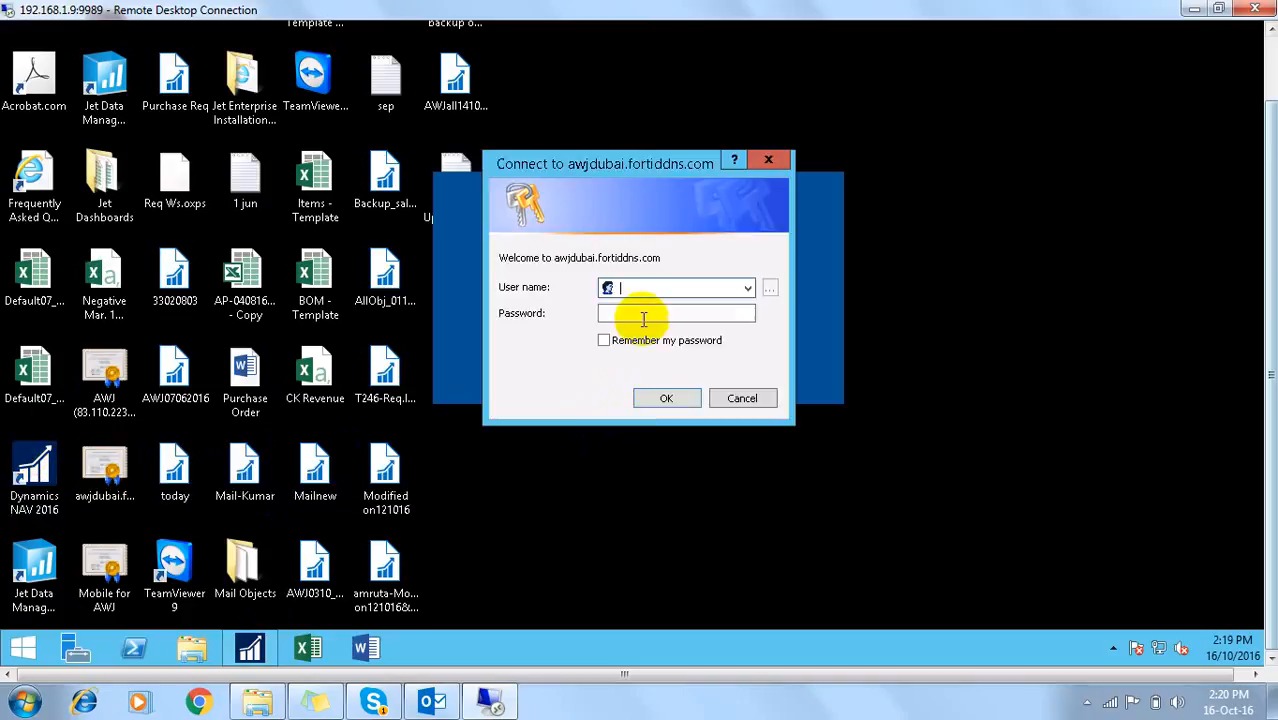
type("test")
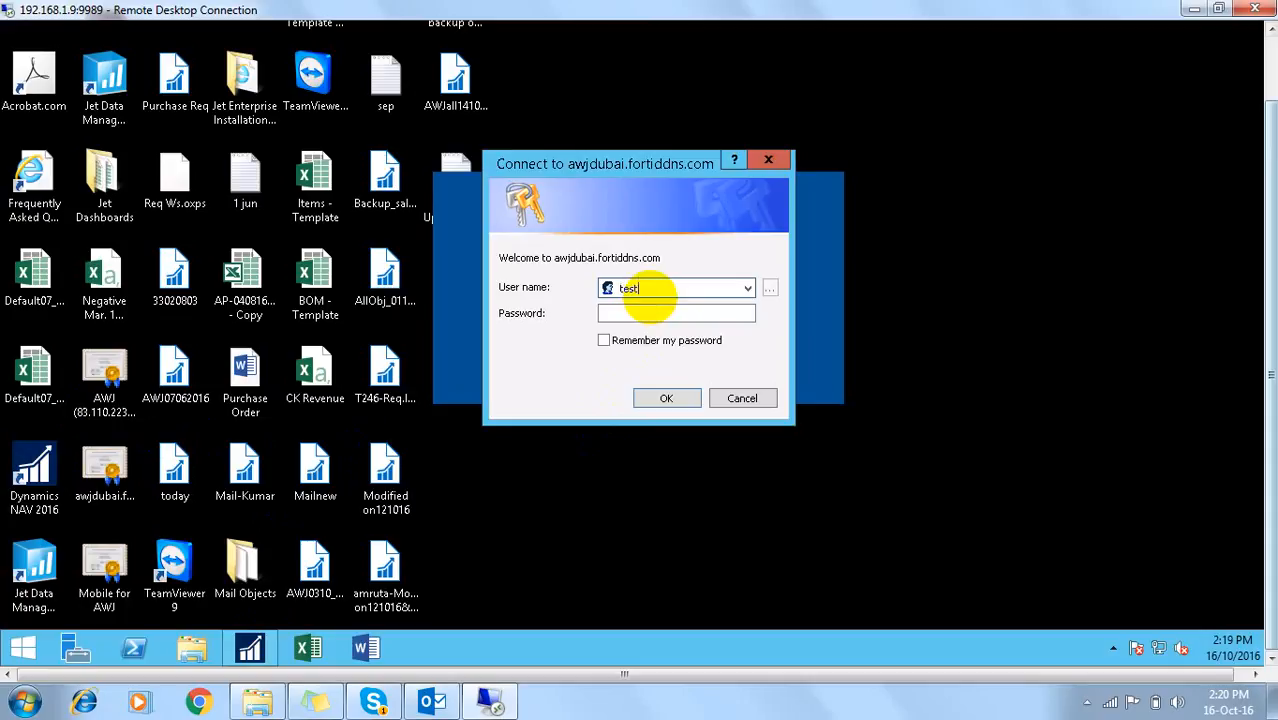
type("99")
key("Tab")
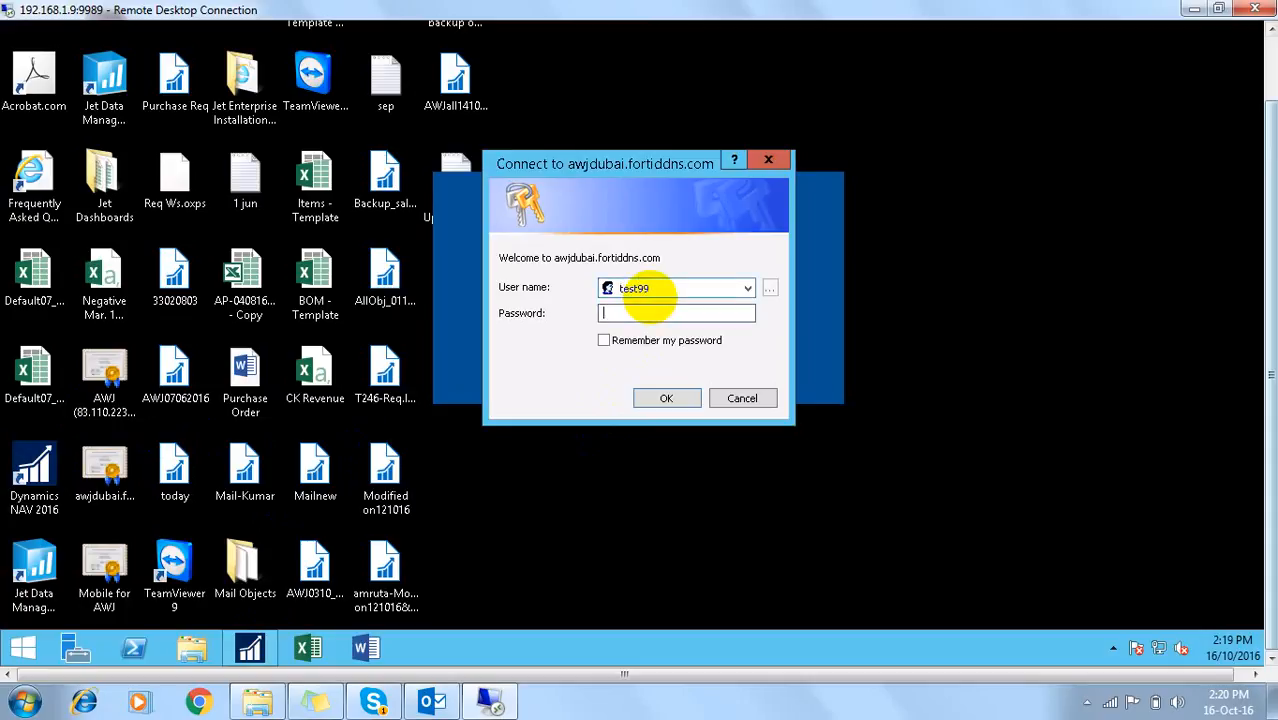
type("•••••••")
key("Return")
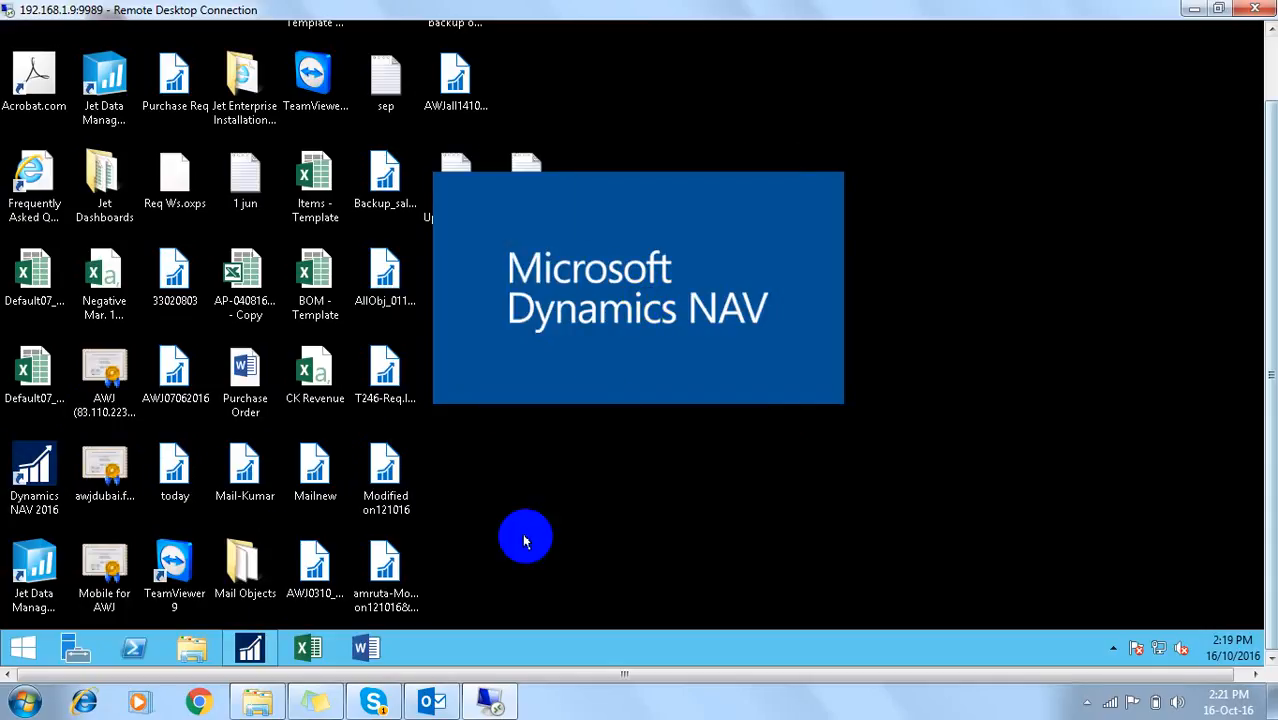
Step: Start the NAV 2016 Development Environment and sign in again after dismissing the login error
left_click(23, 645)
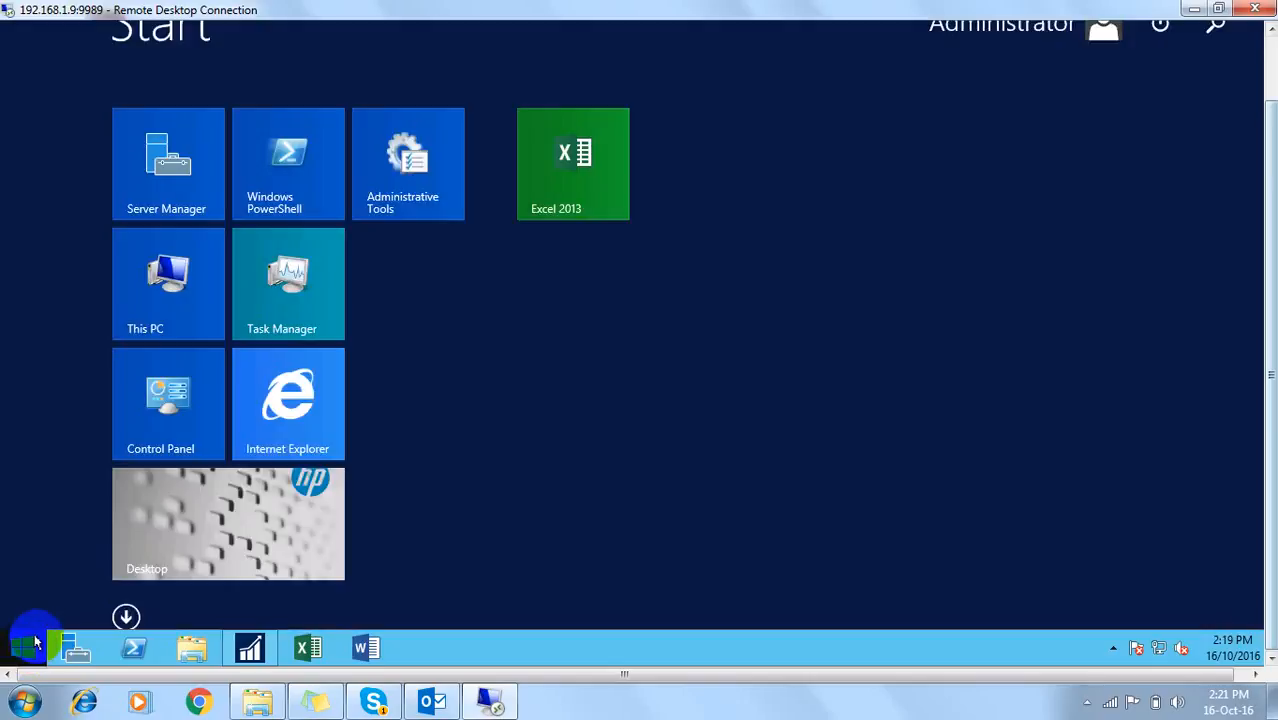
left_click(126, 614)
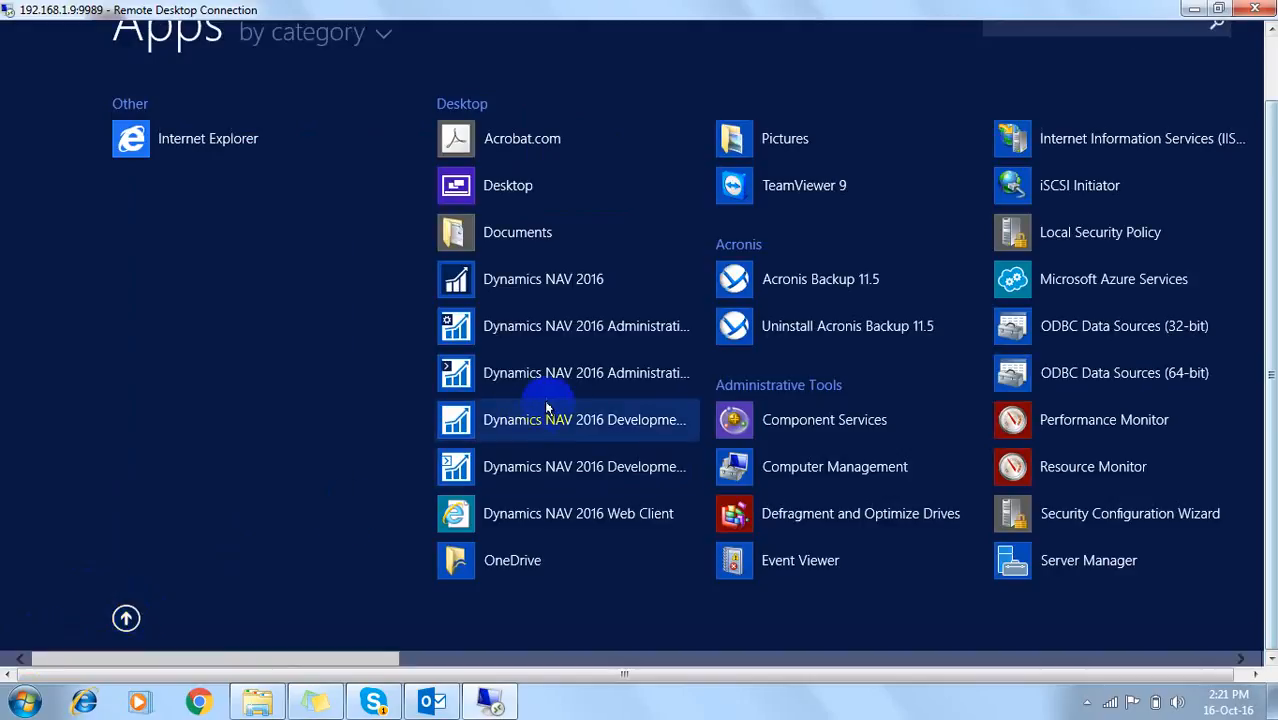
left_click(545, 424)
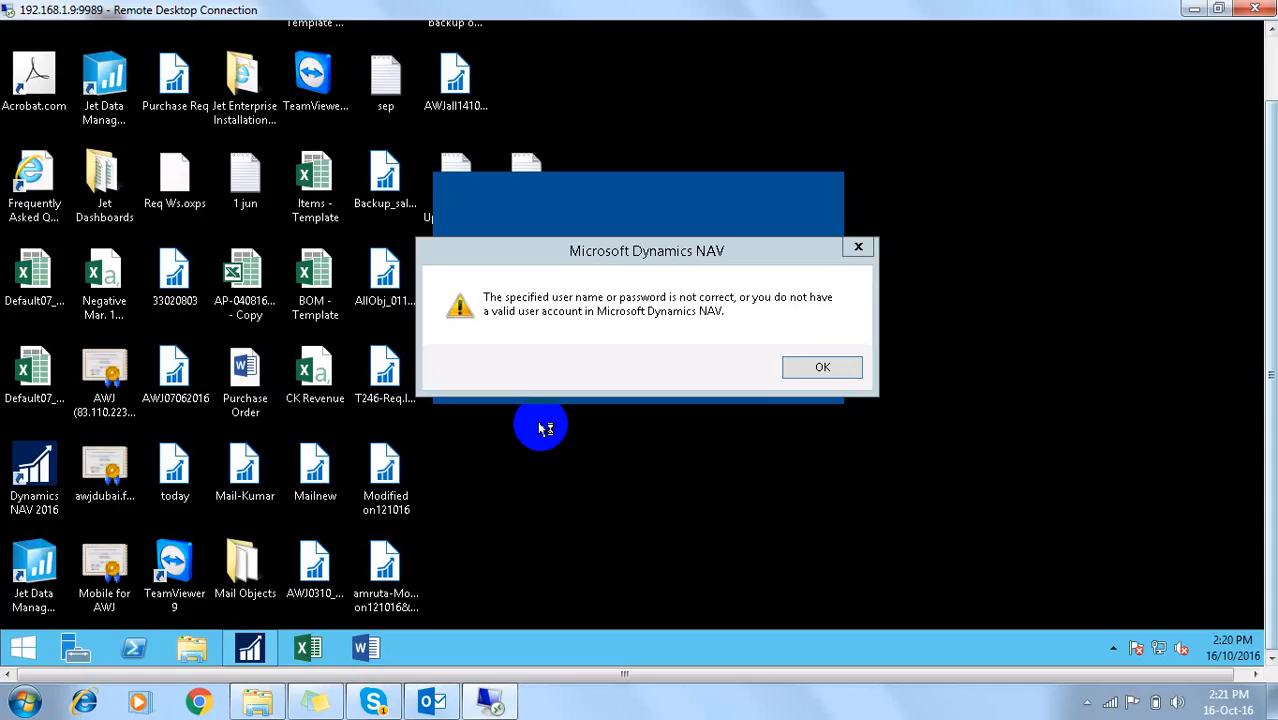
left_click(822, 366)
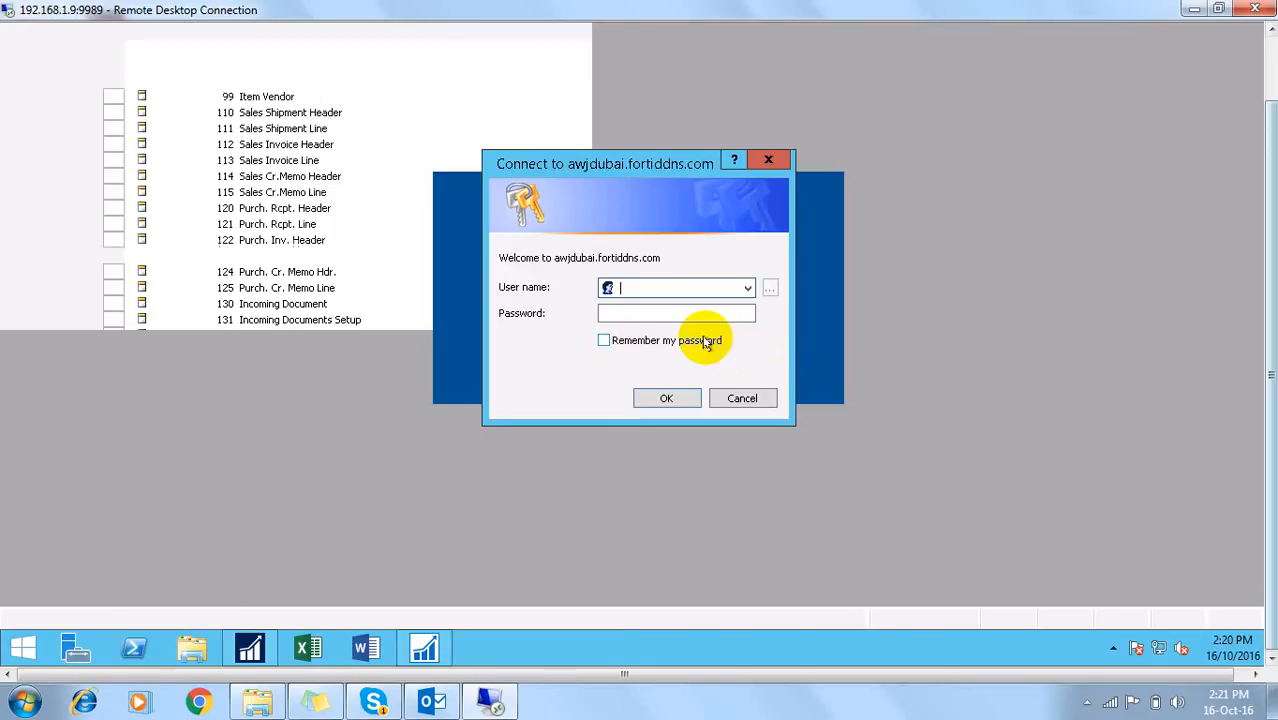
type("test")
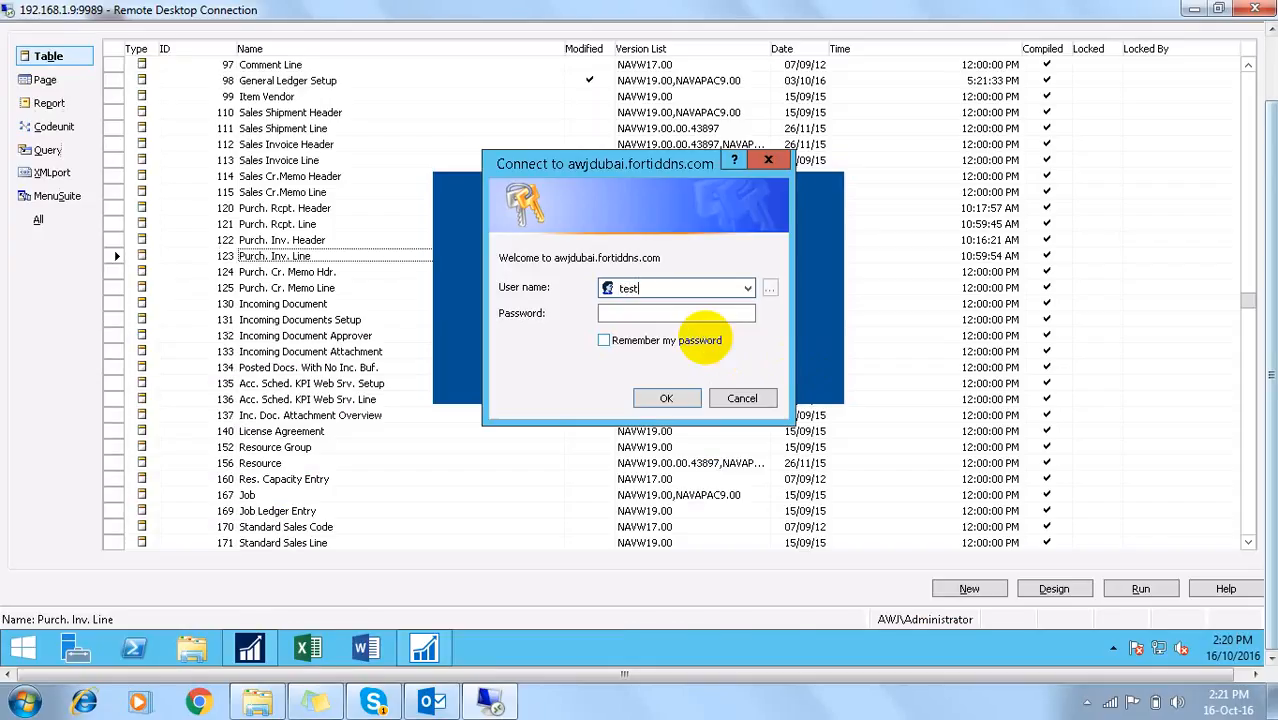
type("99")
key("Tab")
type("•")
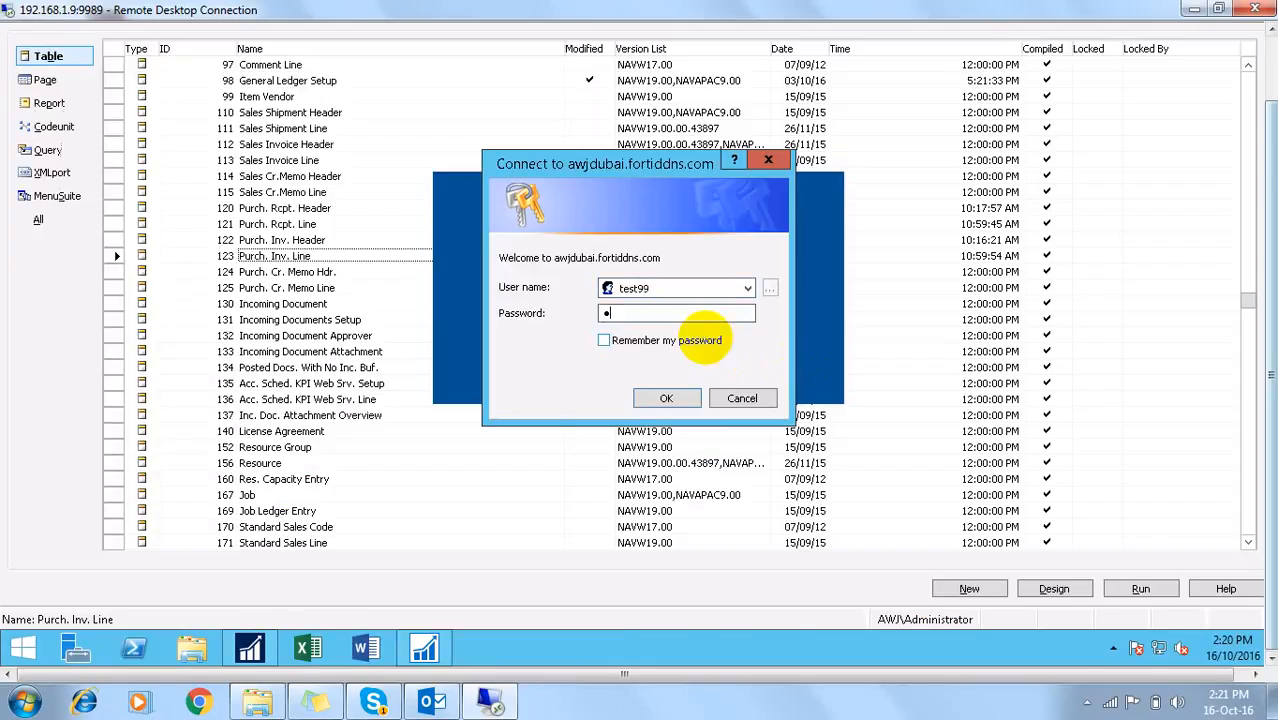
type("••••••••••")
key("Return")
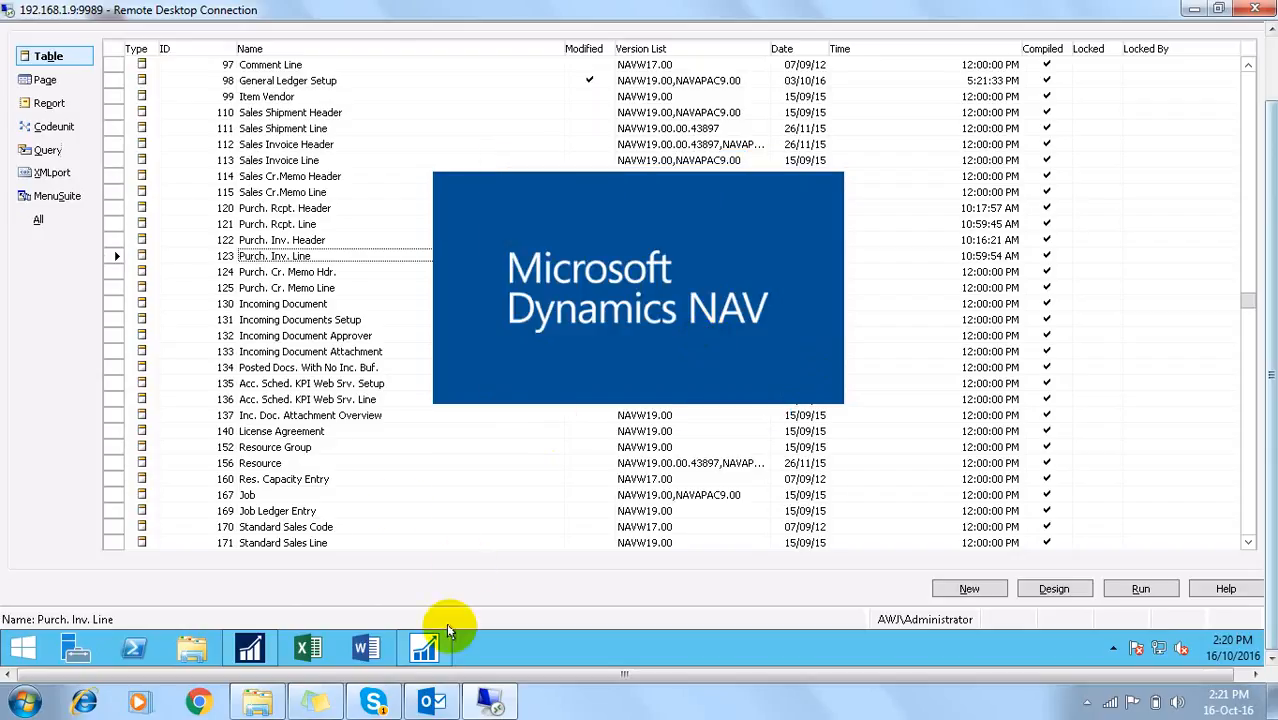
Step: Find the User Personalization page and filter its list down to the target user
left_click(252, 648)
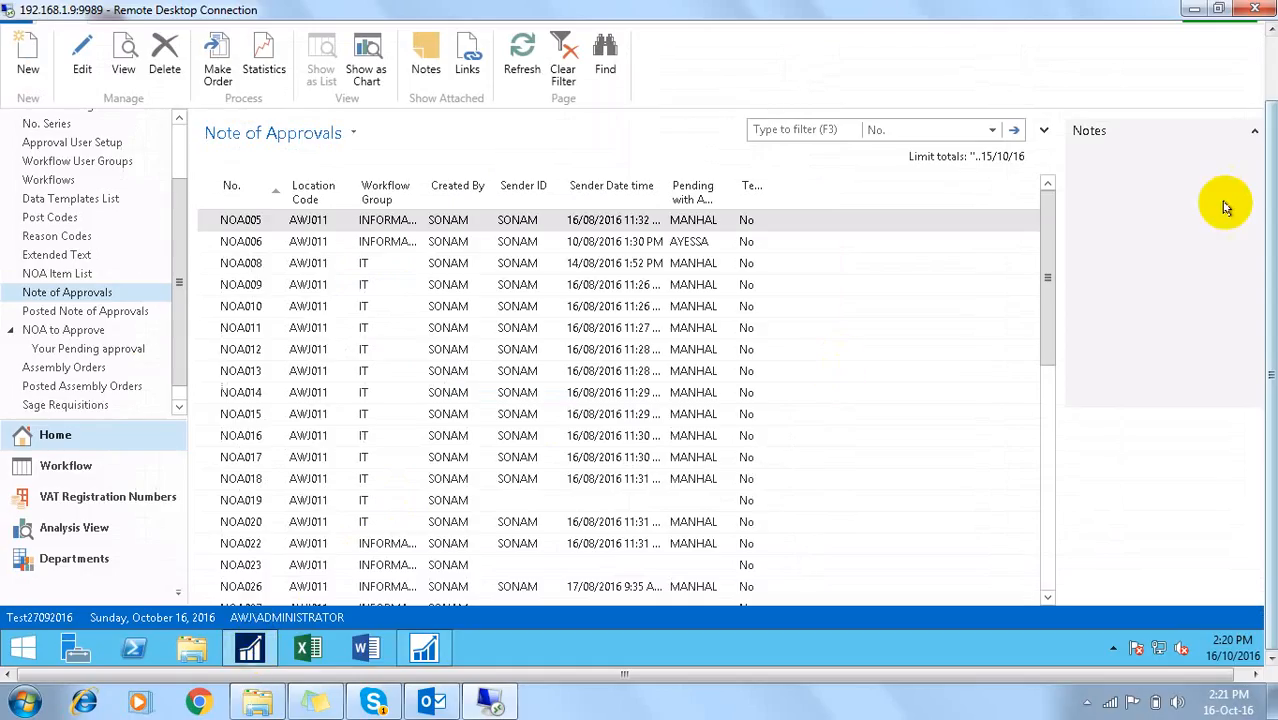
left_click(1271, 52)
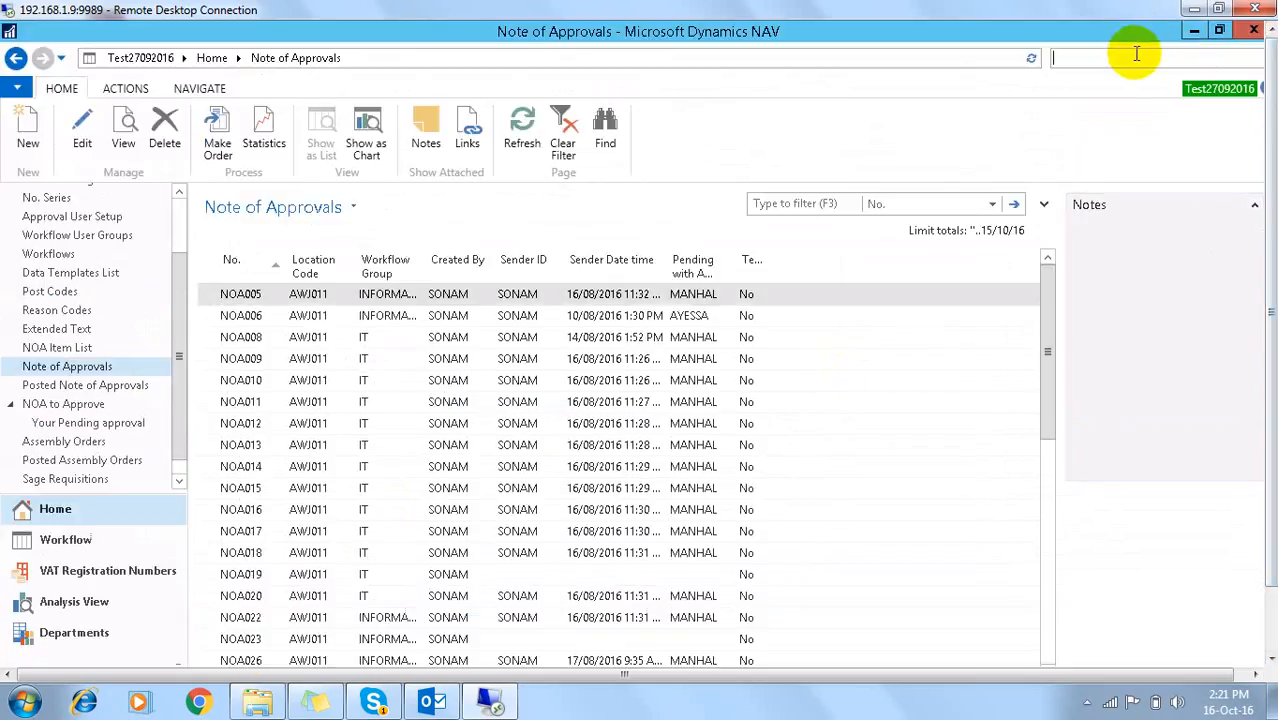
type("u")
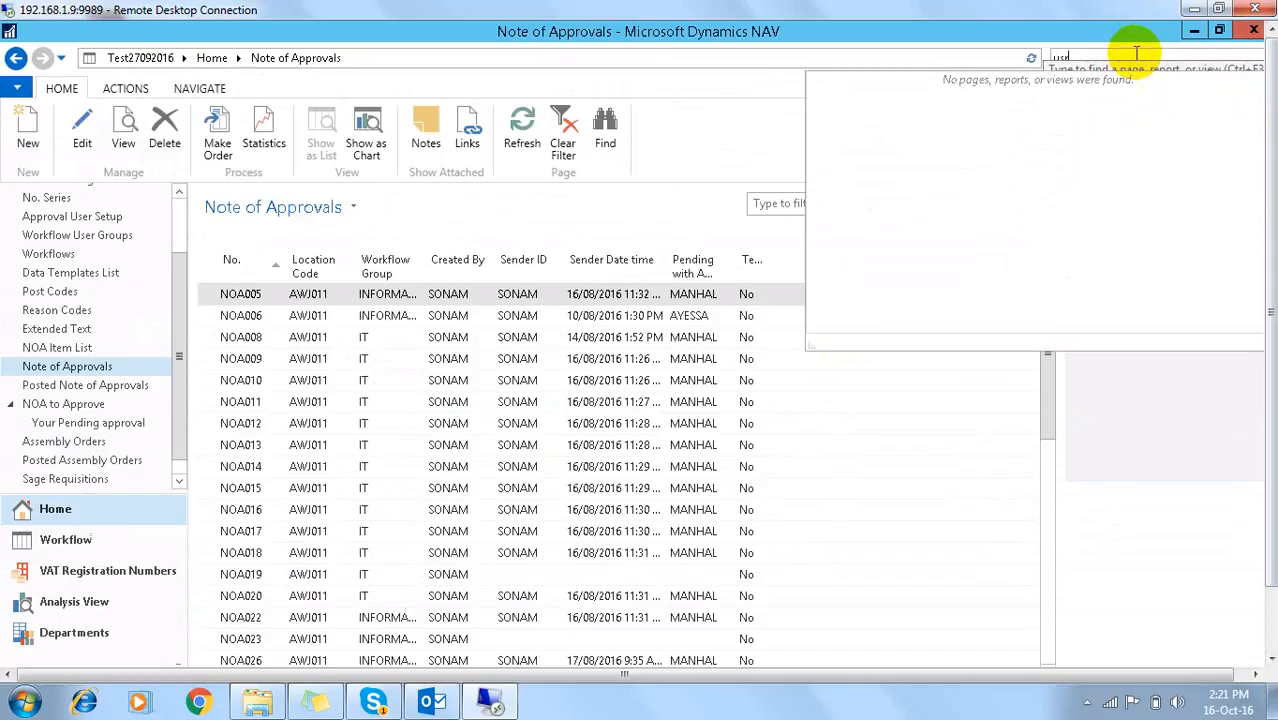
type("ser per")
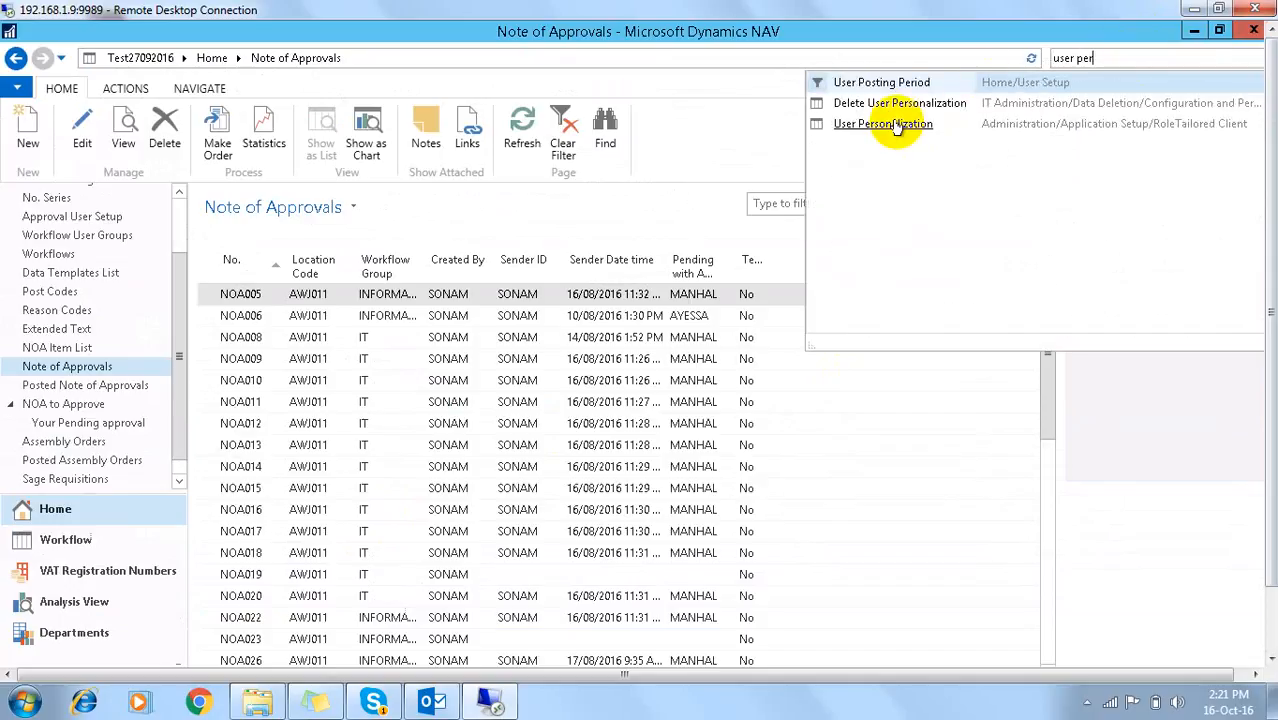
left_click(828, 123)
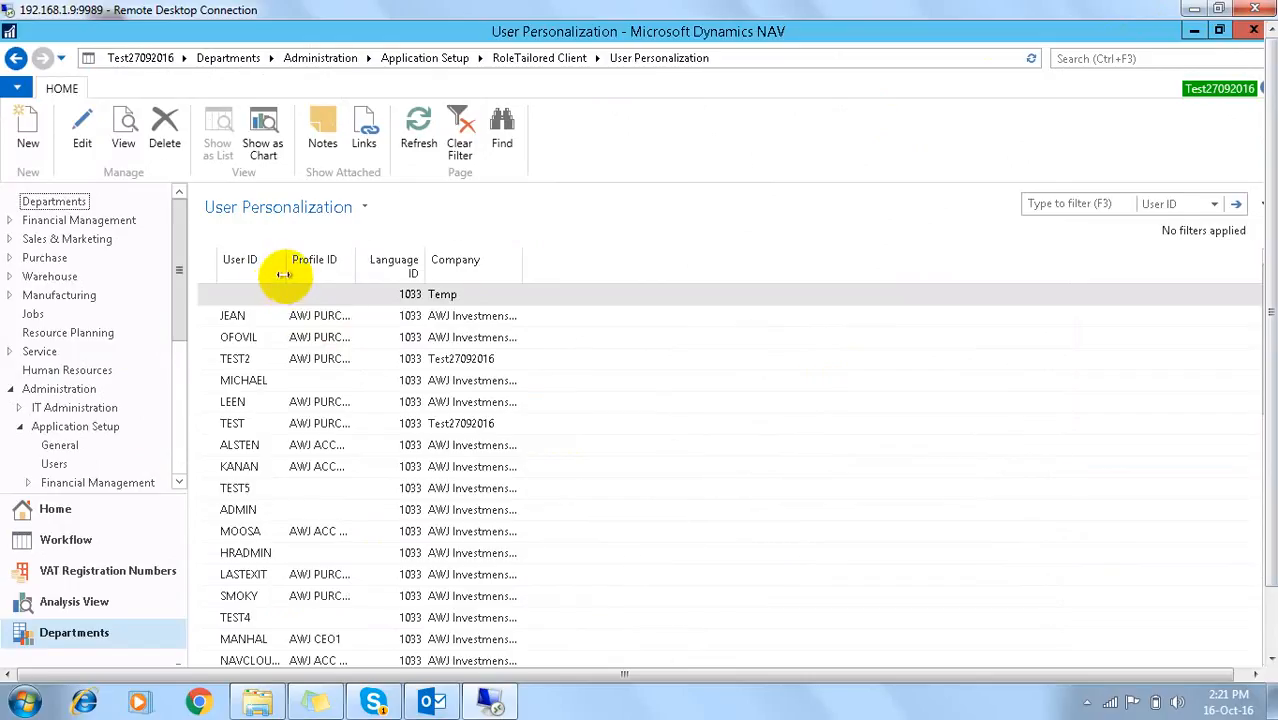
left_click(250, 379)
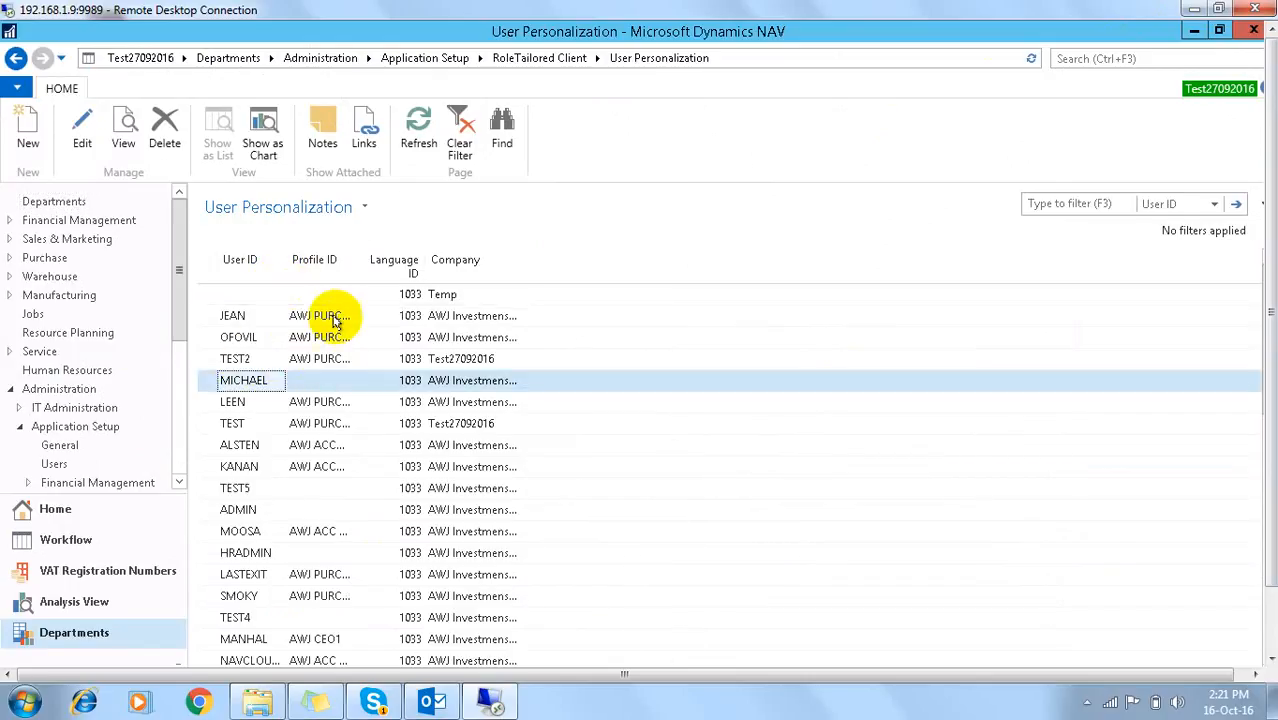
left_click(1058, 201)
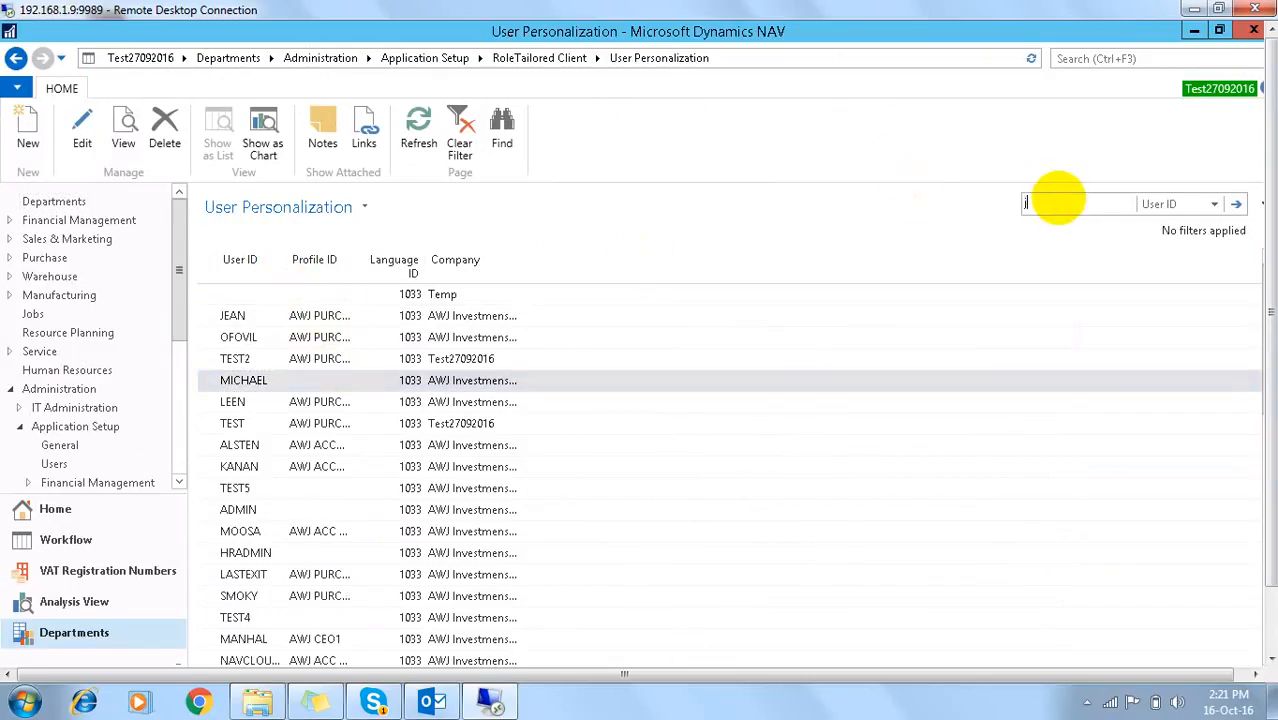
type("JBR")
key("Return")
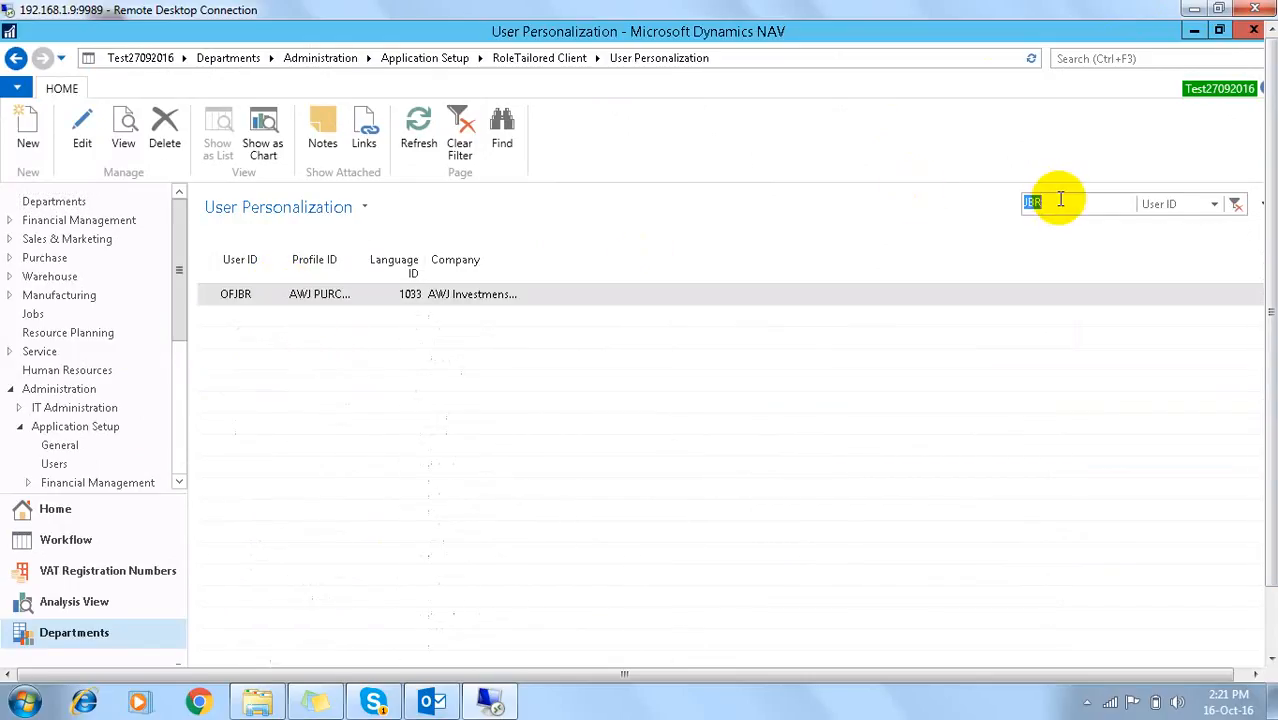
Step: Open that user's personalization card and bring up the full Profile List
left_click(330, 295)
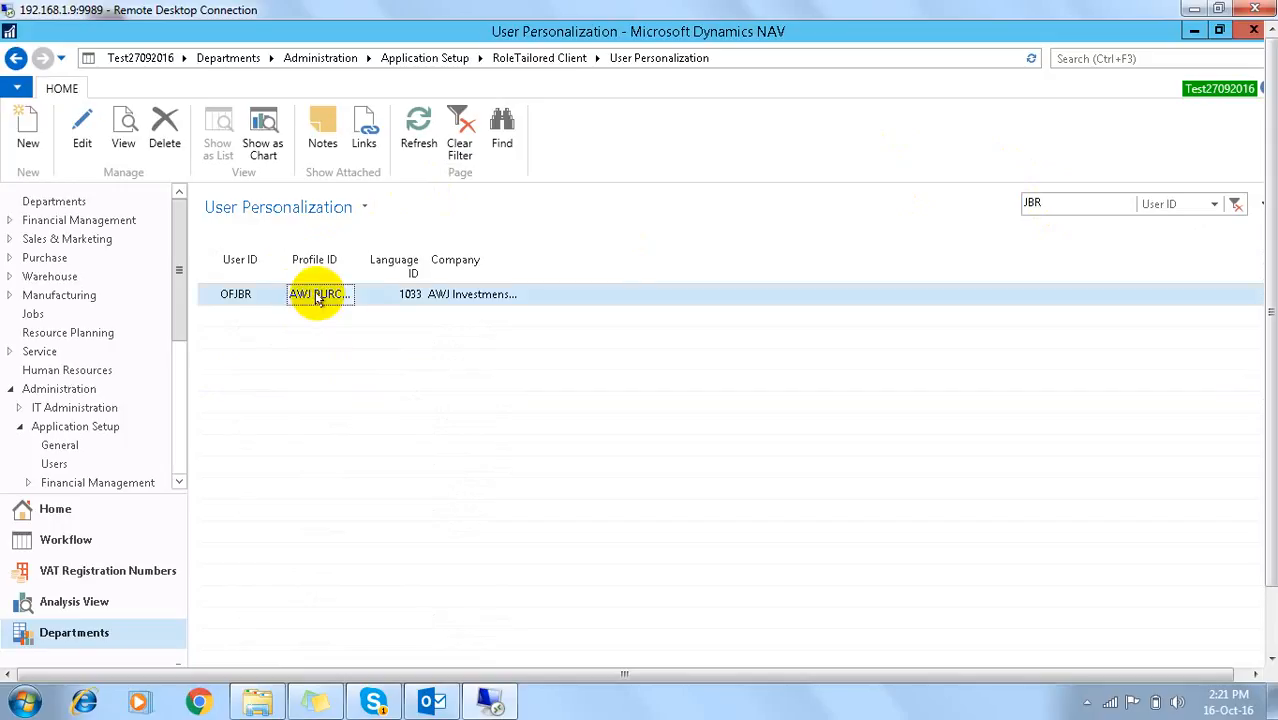
left_click(80, 133)
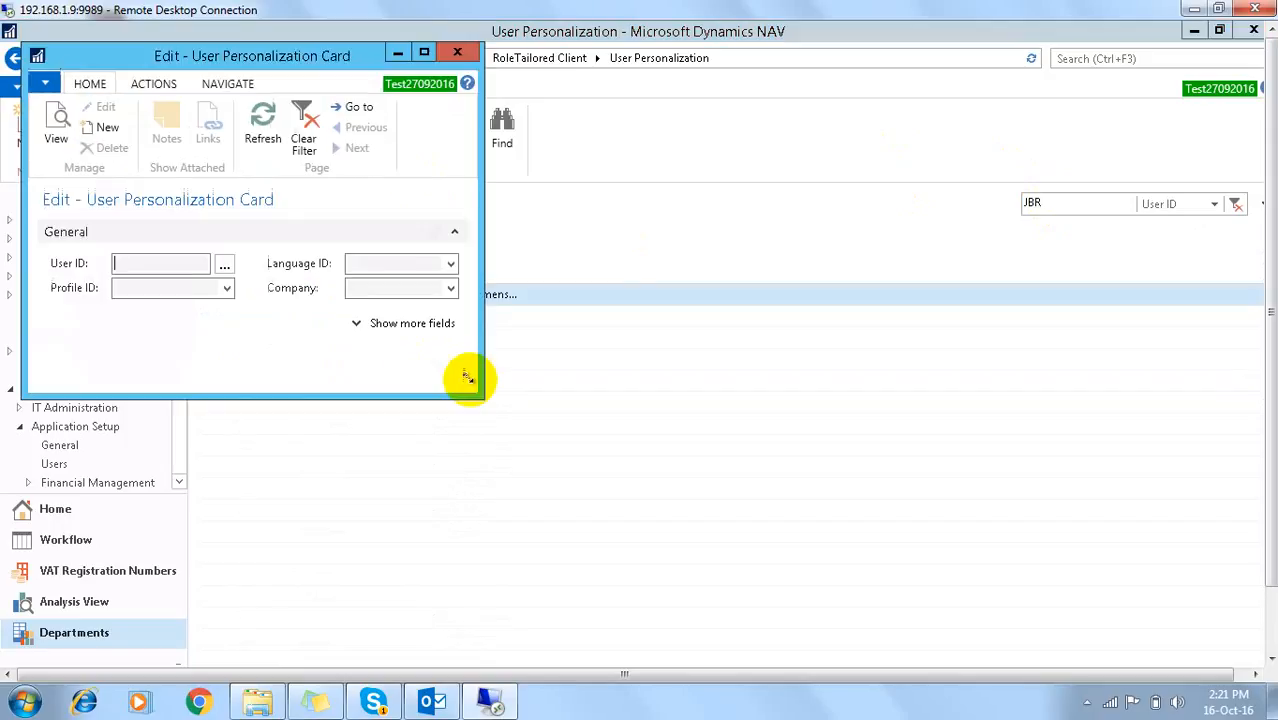
left_click(227, 289)
left_click(172, 504)
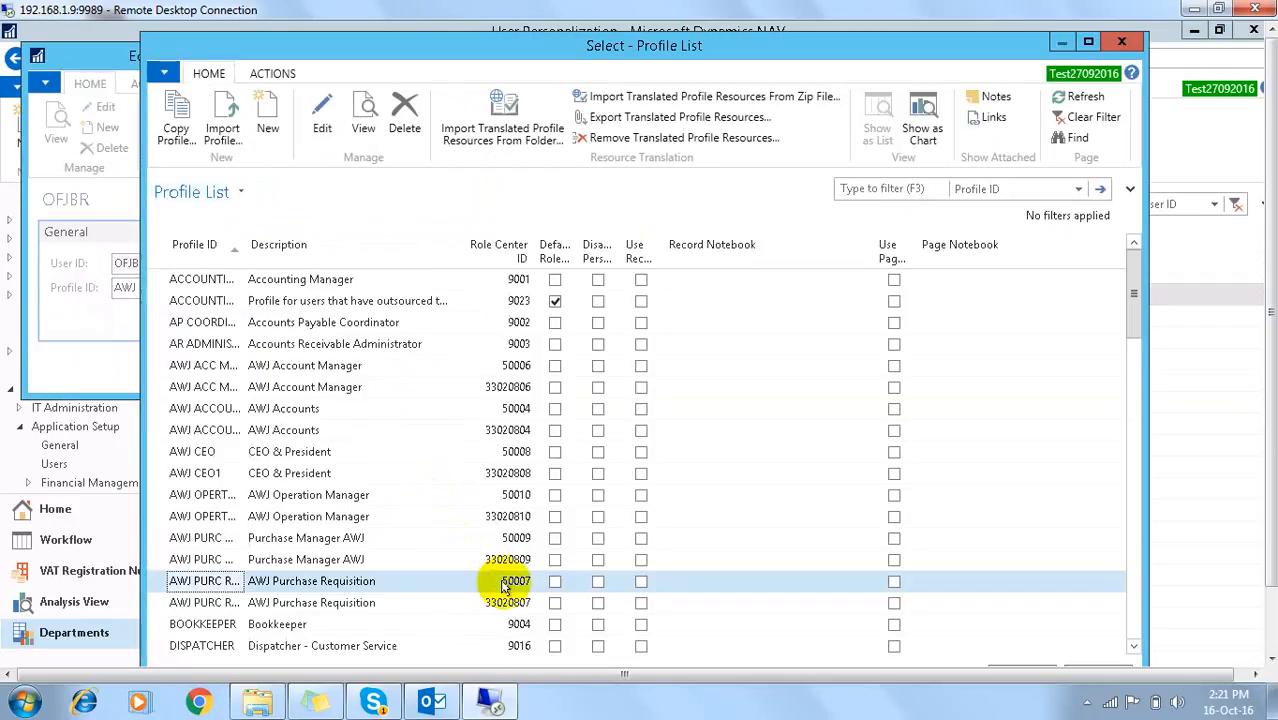
left_click_drag(1270, 362, 1270, 502)
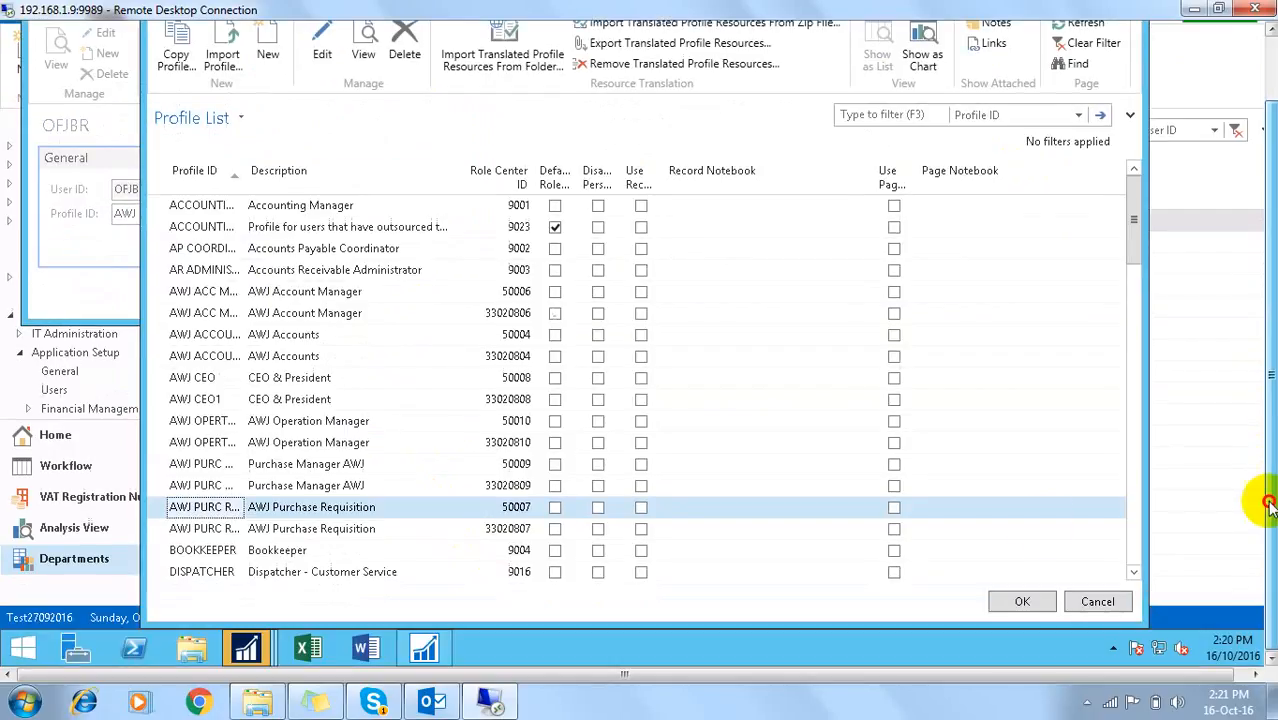
left_click(423, 649)
Step: Locate page 50006 Accounting Manager RC AWJ in Object Designer and open it in design
left_click(50, 84)
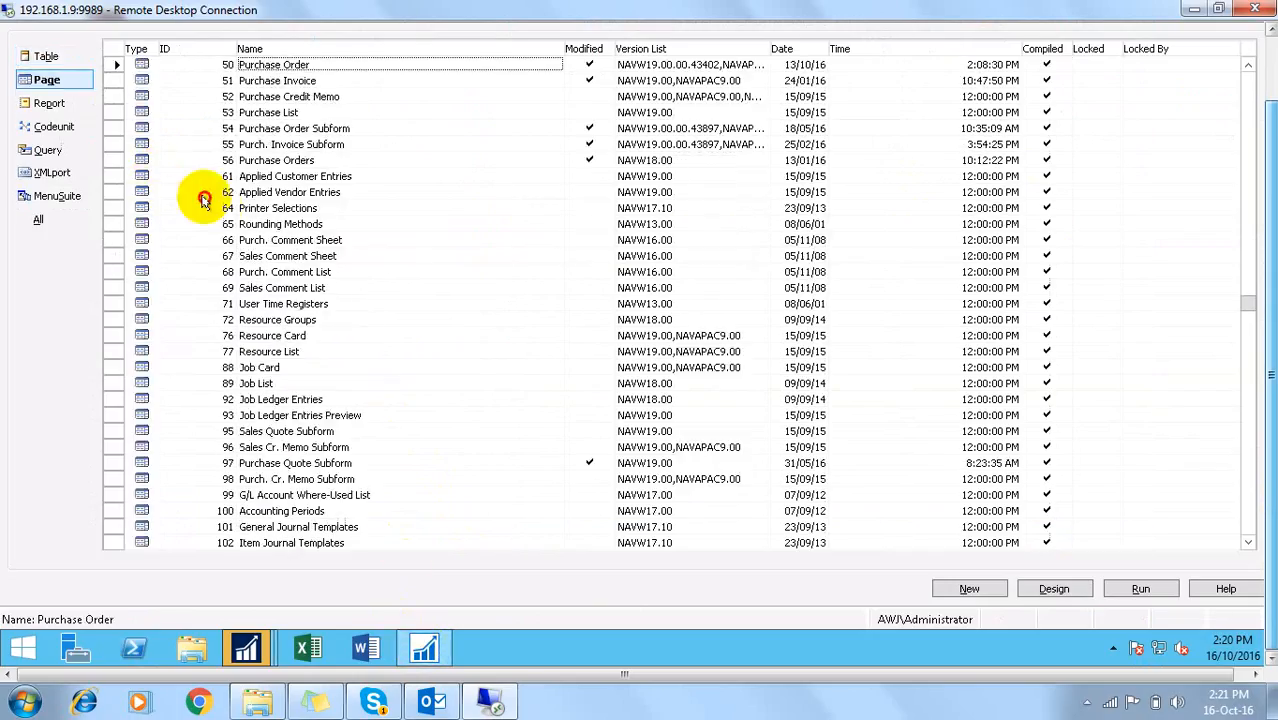
left_click(204, 197)
key("ctrl+f")
type("50007")
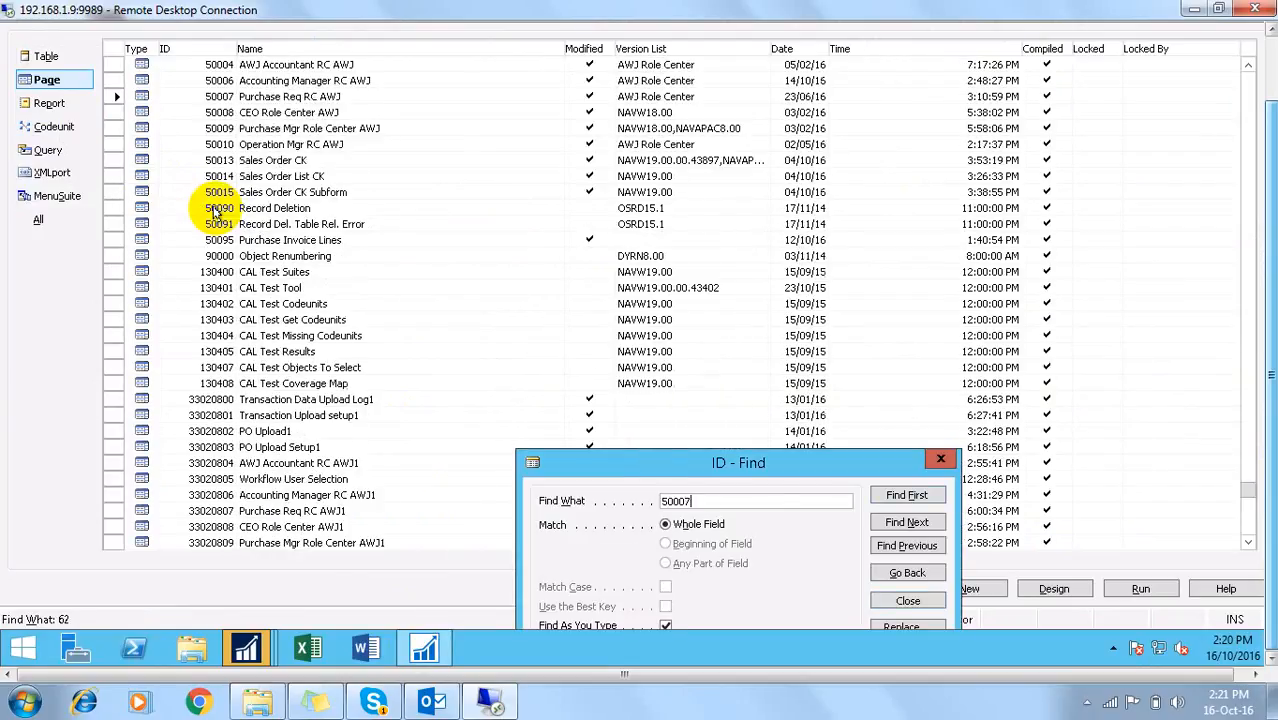
key("Return")
key("Up")
key("Tab")
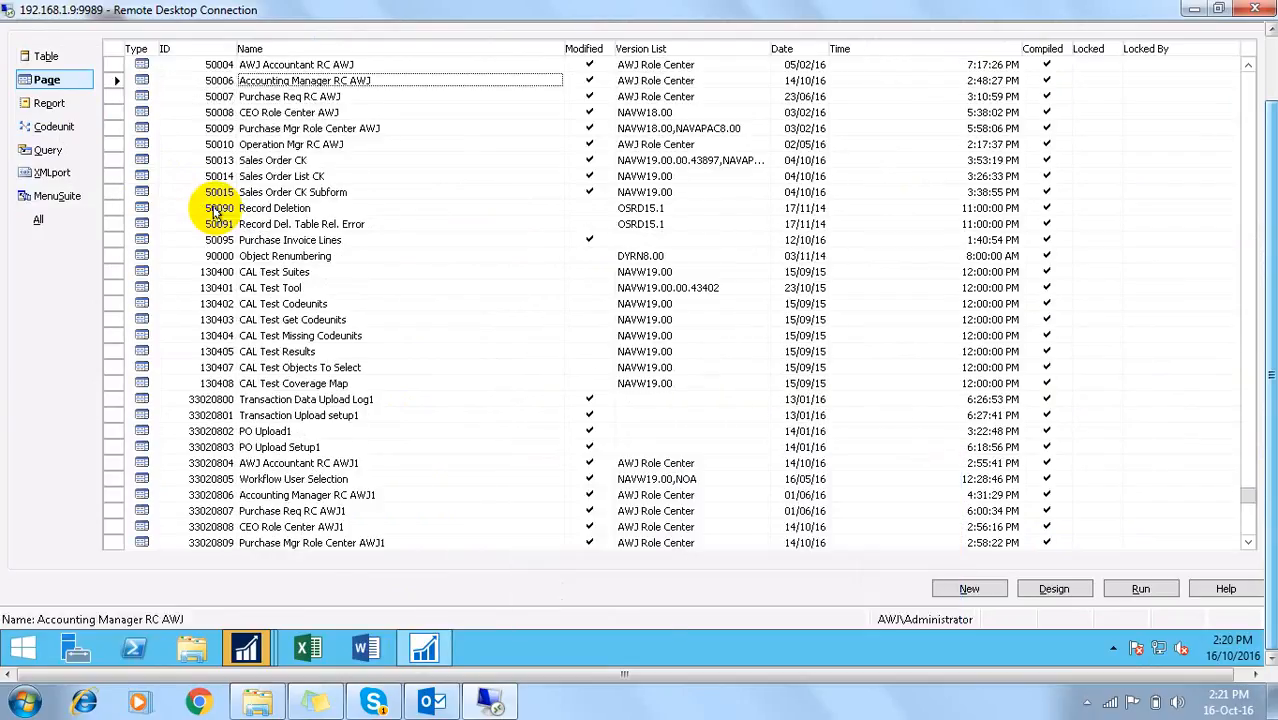
key("alt+d")
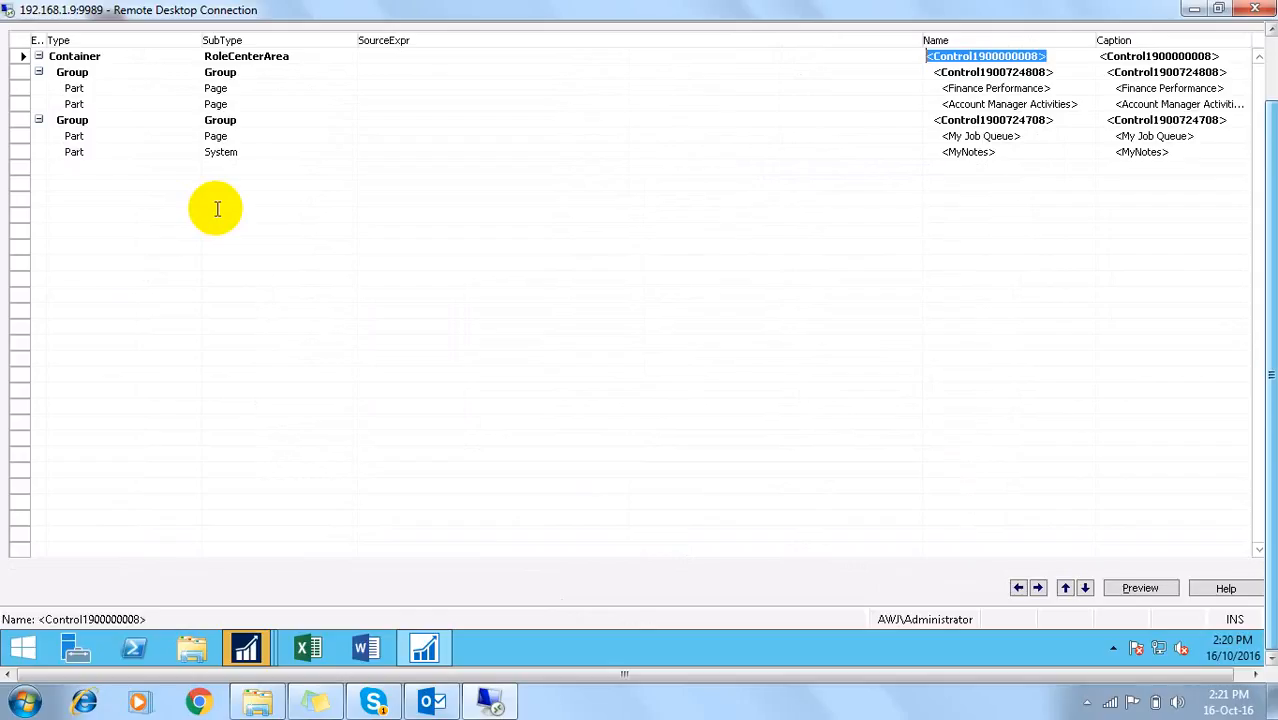
Step: Select and copy the NOA action group with its four actions from the page's action list
key("ctrl+alt+F4")
key("ctrl+End")
key("Up")
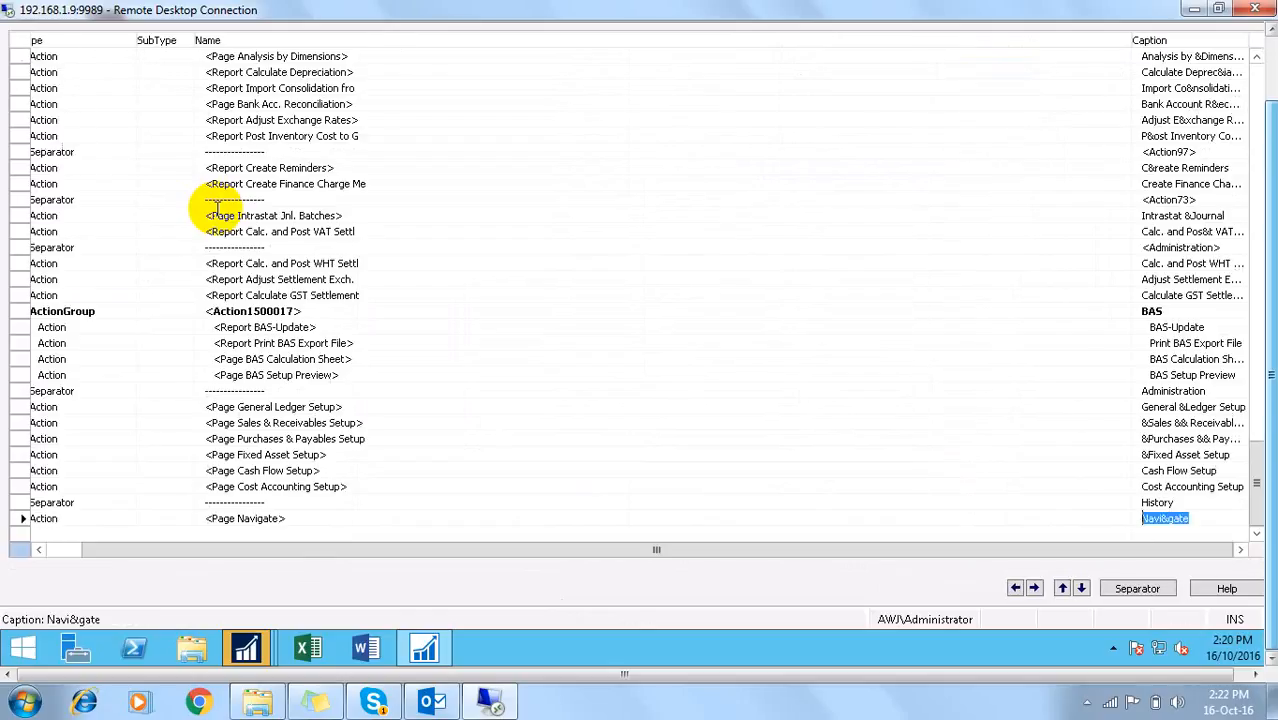
key("Up")
key("Up")
key("Up")
key("Up")
key("Up")
key("Up")
key("Up")
key("Up")
key("Up")
key("Up")
key("Up")
key("Up")
key("Up")
key("Up")
key("Up")
key("Up")
key("Up")
key("Up")
key("Up")
key("Up")
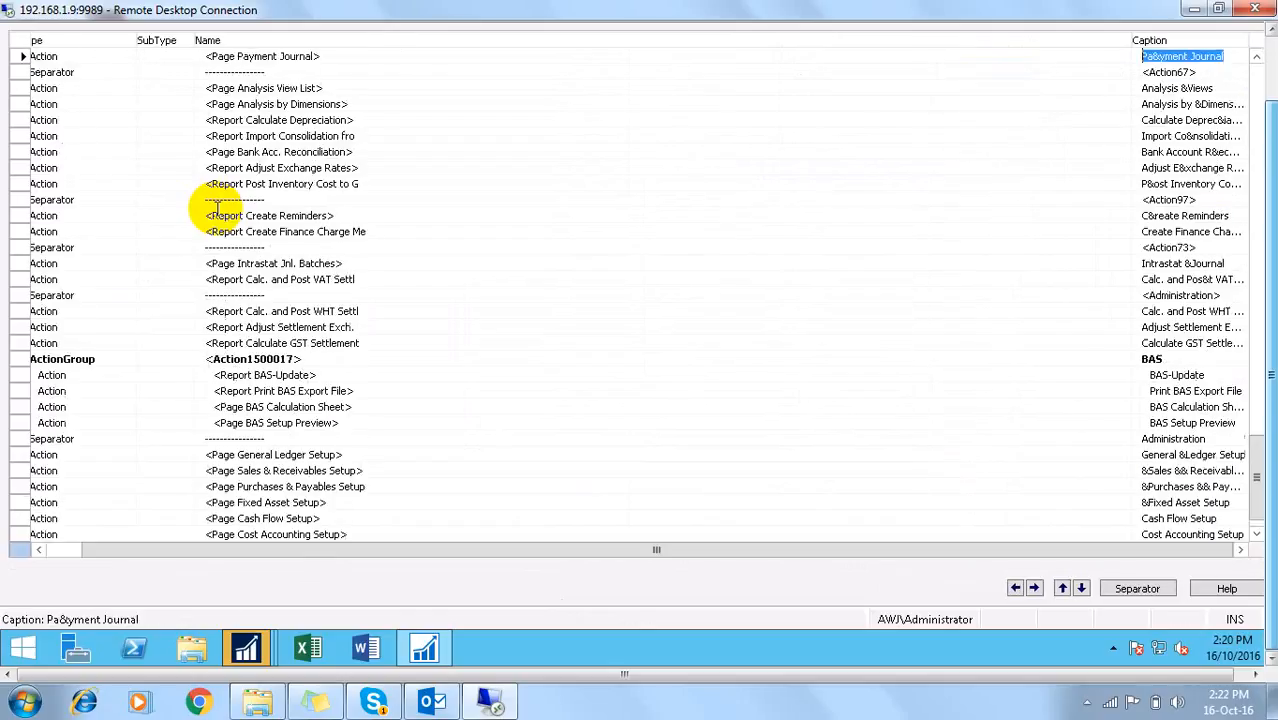
key("Up")
key("Up")
key("Up")
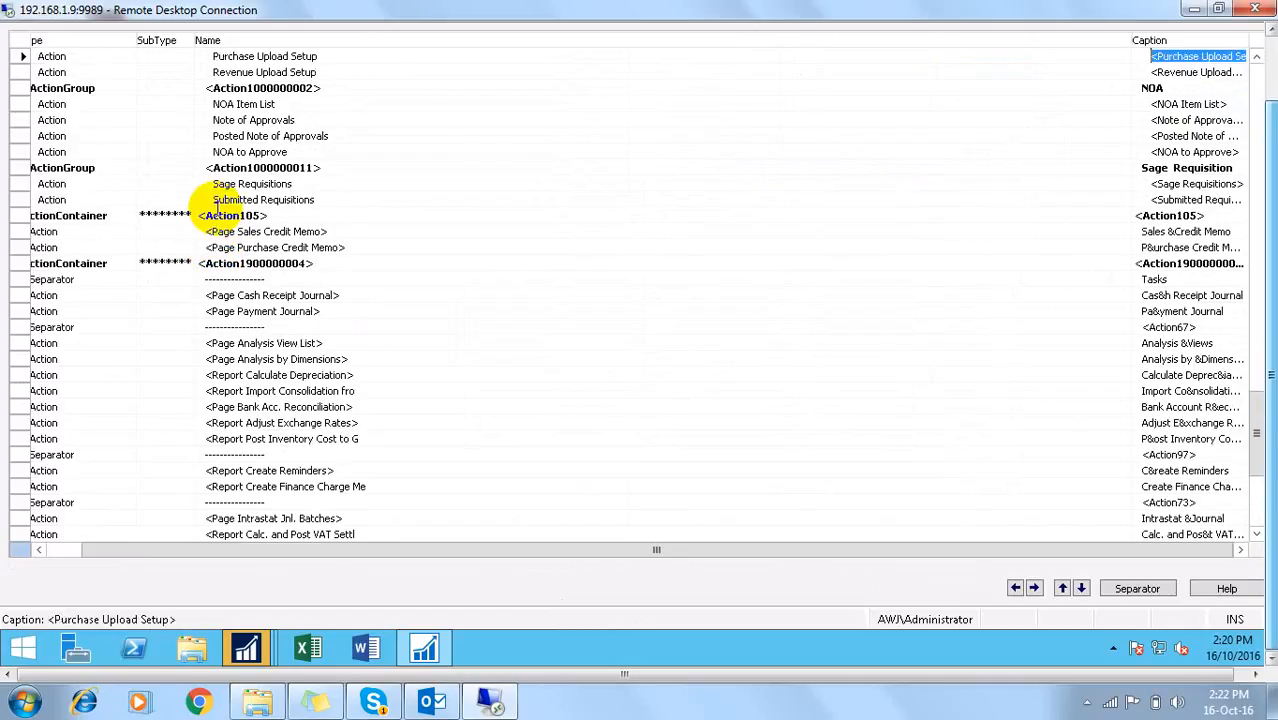
key("Down")
key("Down")
key("shift+Down")
key("shift+Down")
key("shift+Down")
key("shift+Down")
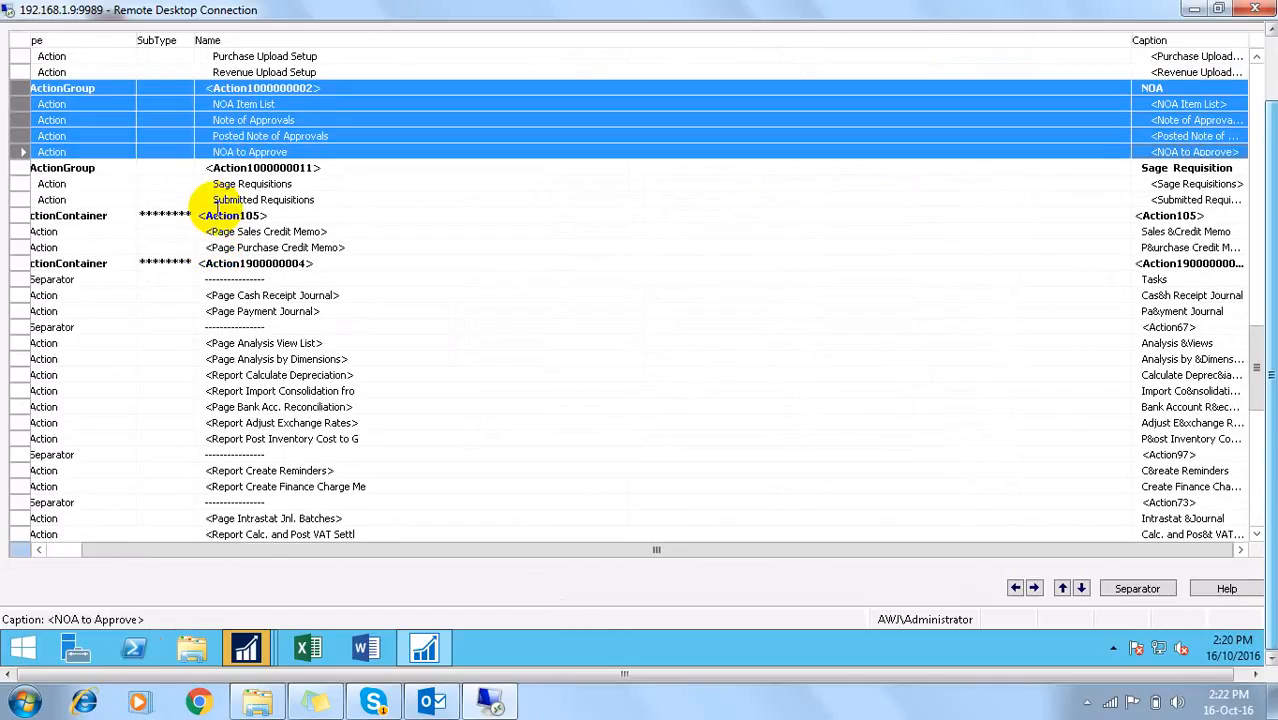
key("Escape")
key("Escape")
key("Escape")
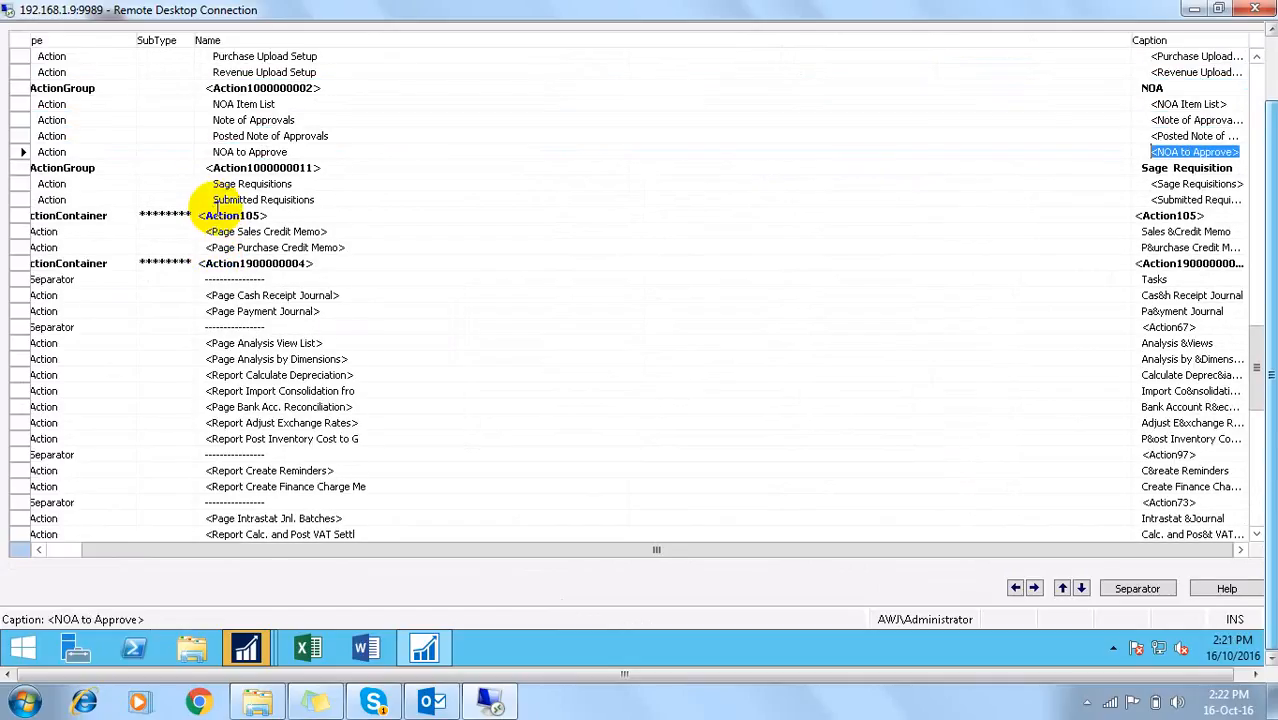
Step: Paste the NOA action group into page 50007 Purchase Req RC AWJ's actions and save the page
key("Down")
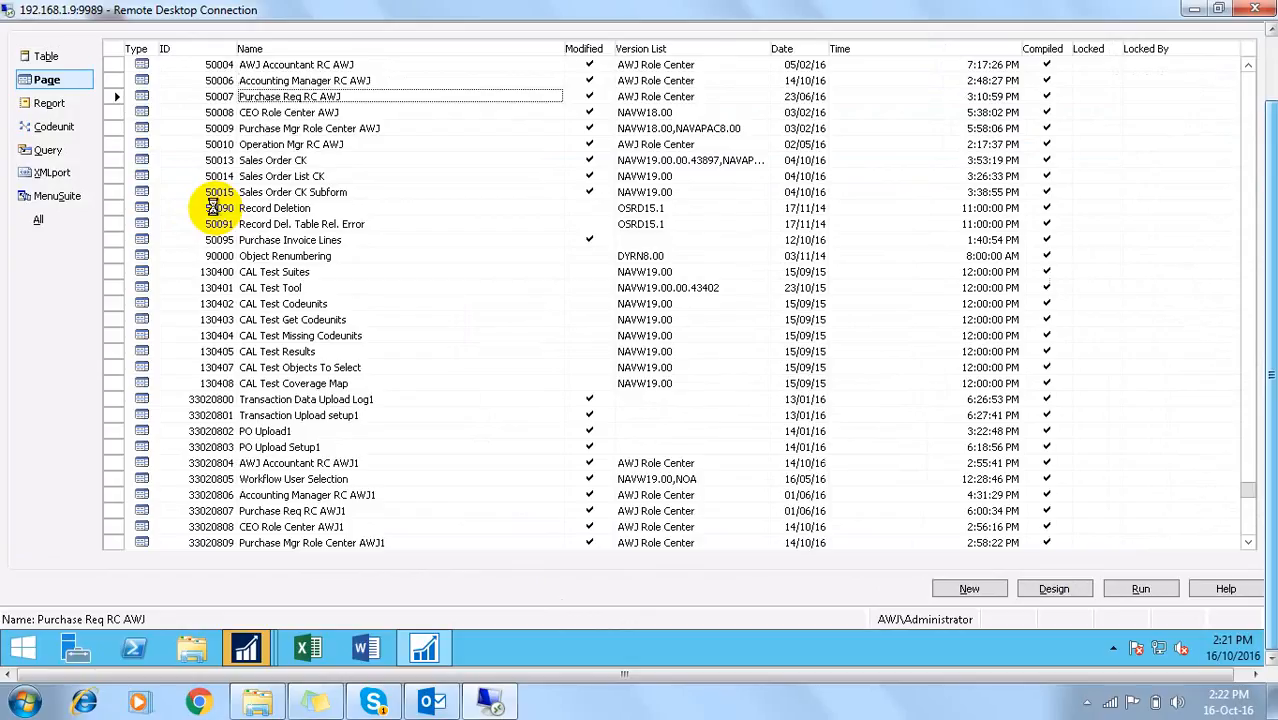
key("shift+F9")
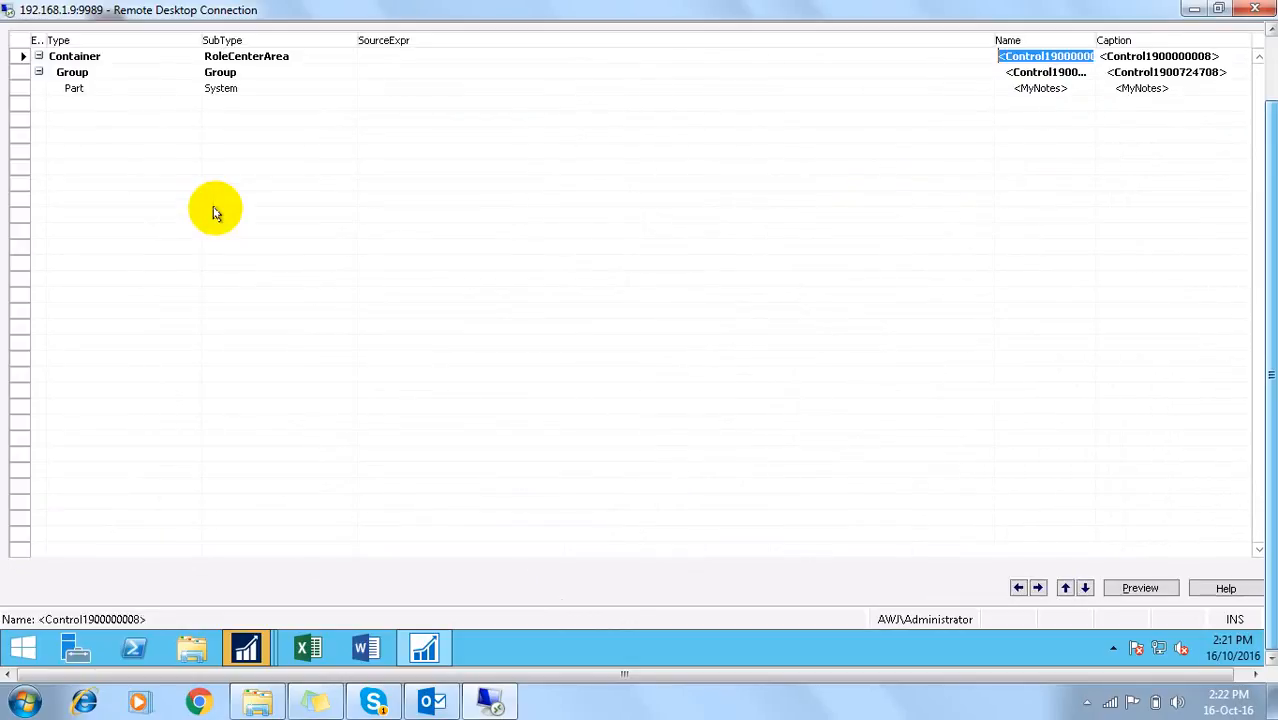
type("o")
key("Escape")
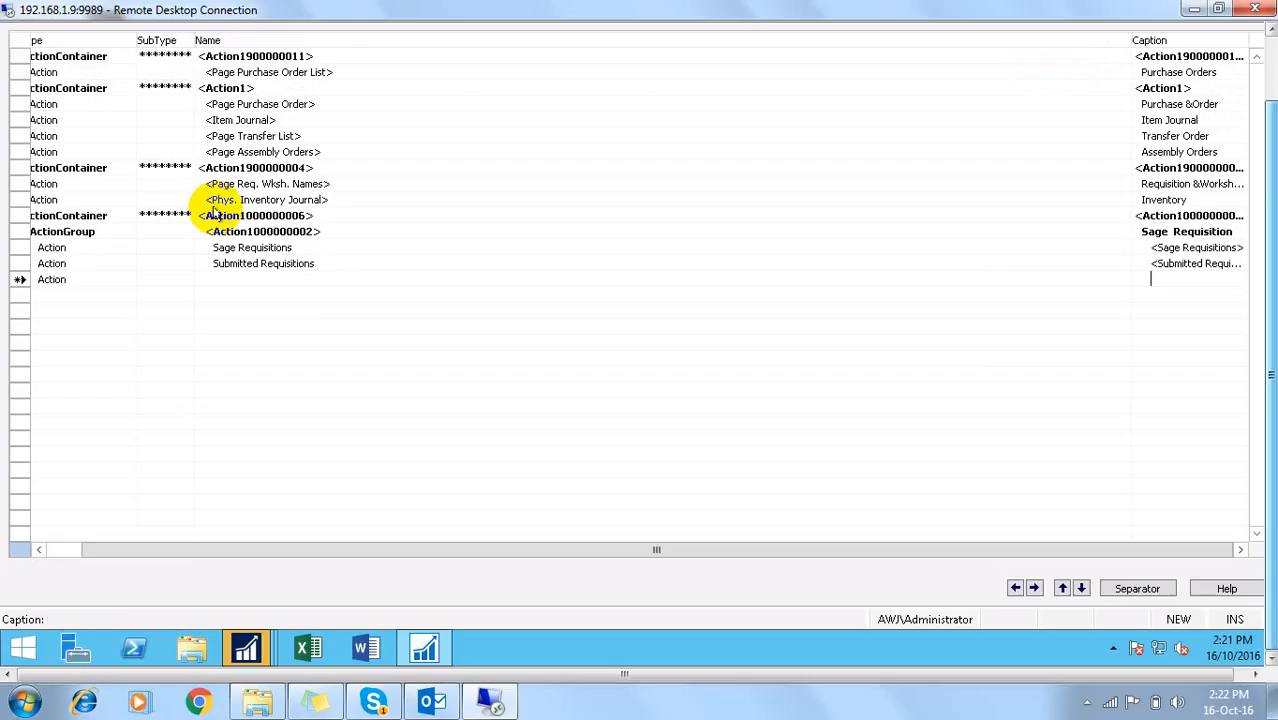
key("ctrl+v")
key("ctrl+s")
key("Return")
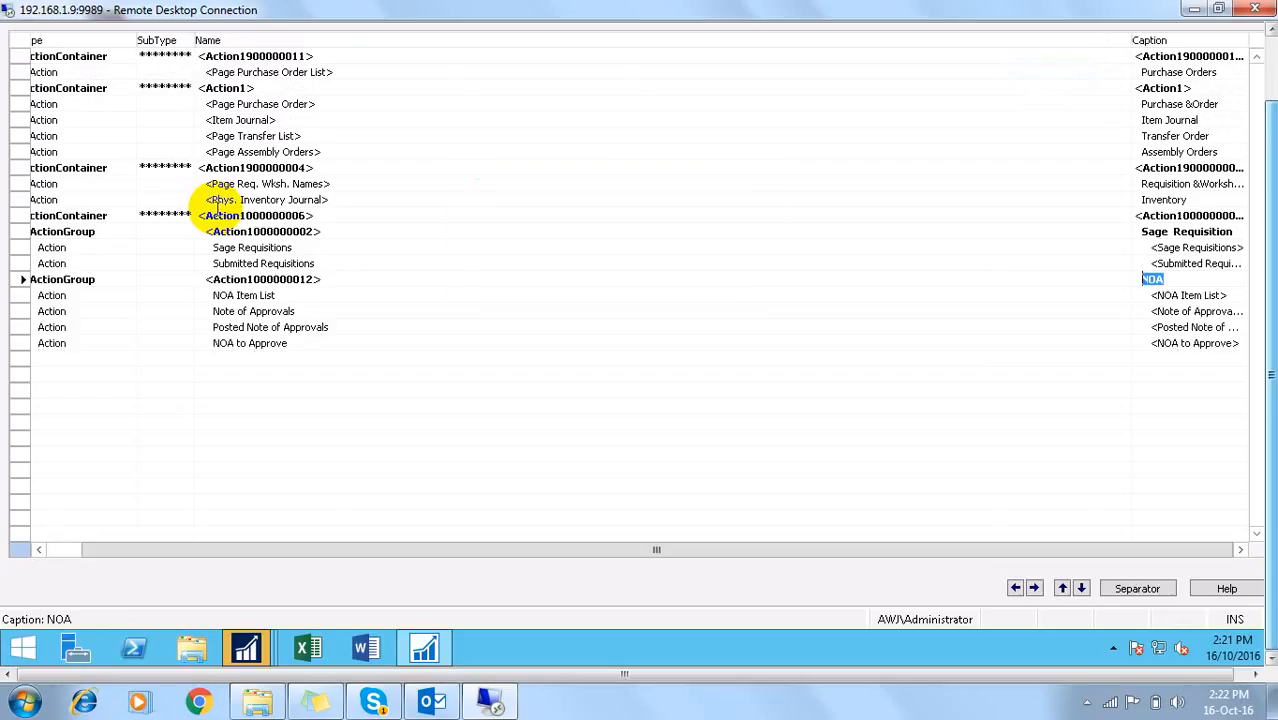
key("Escape")
key("Escape")
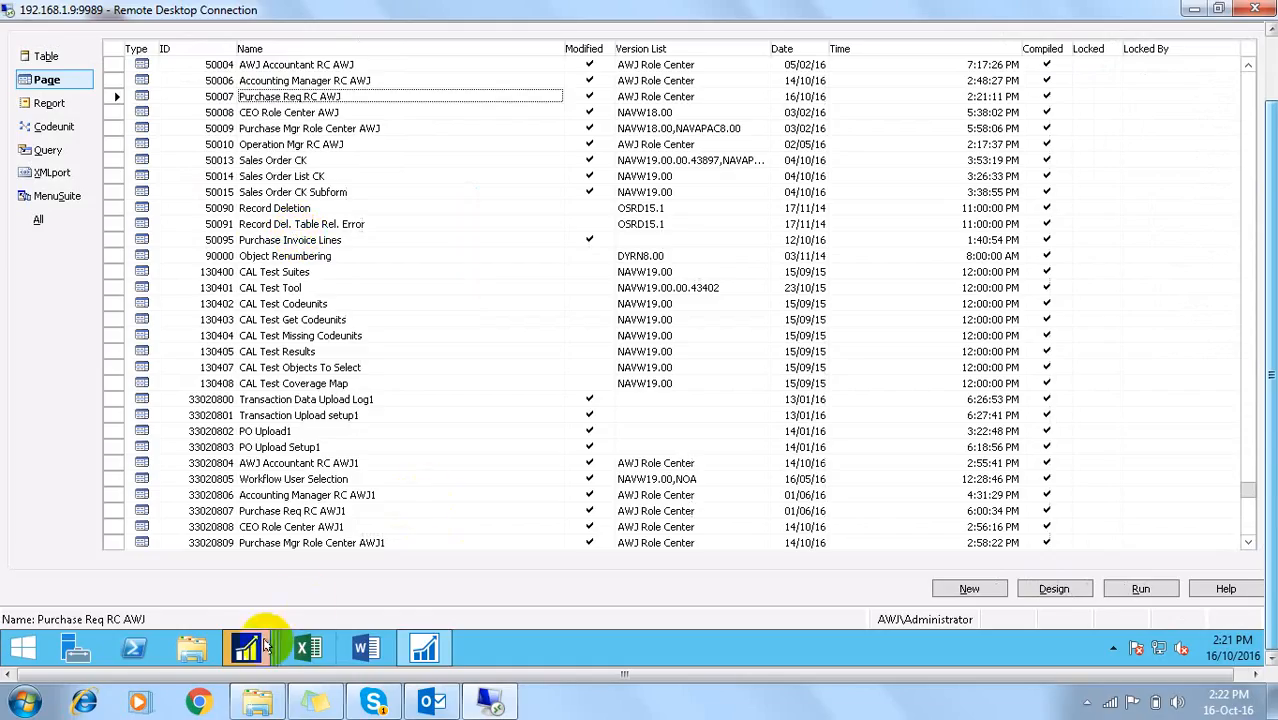
Step: Close the AWJ Account Manager and User Personalization windows, then relaunch Dynamics NAV 2016
mouse_move(260, 648)
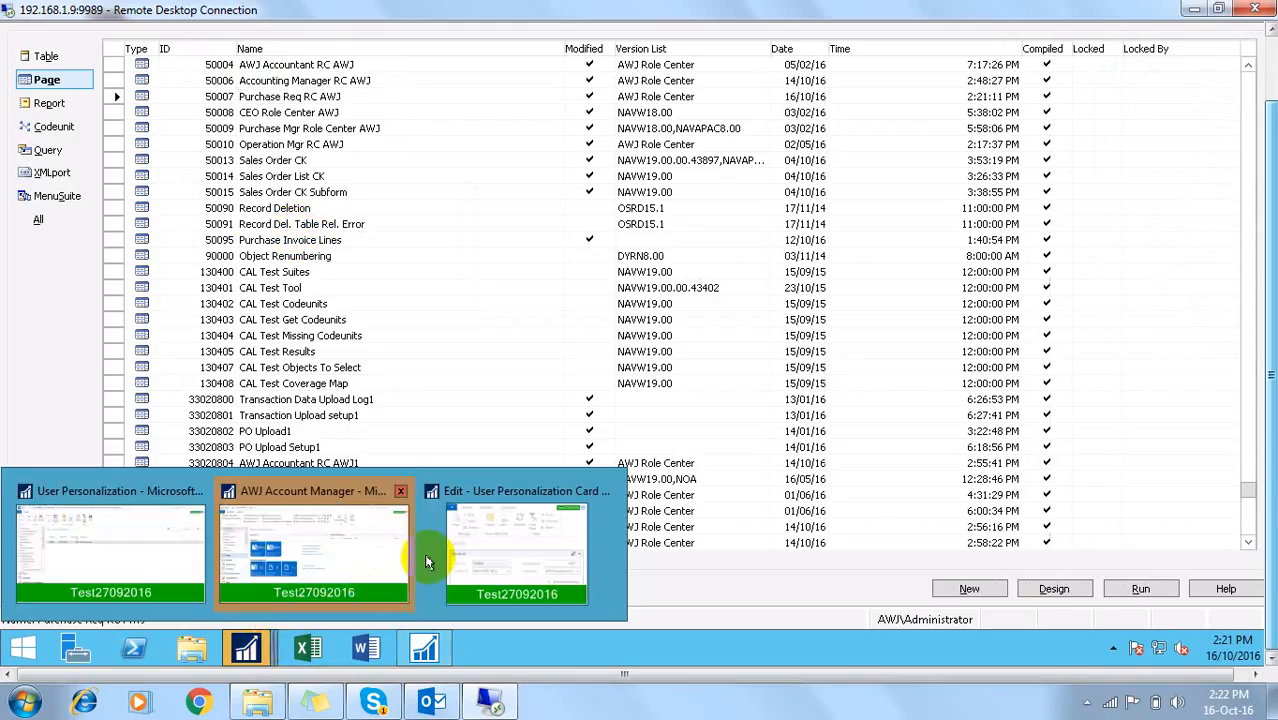
left_click(363, 570)
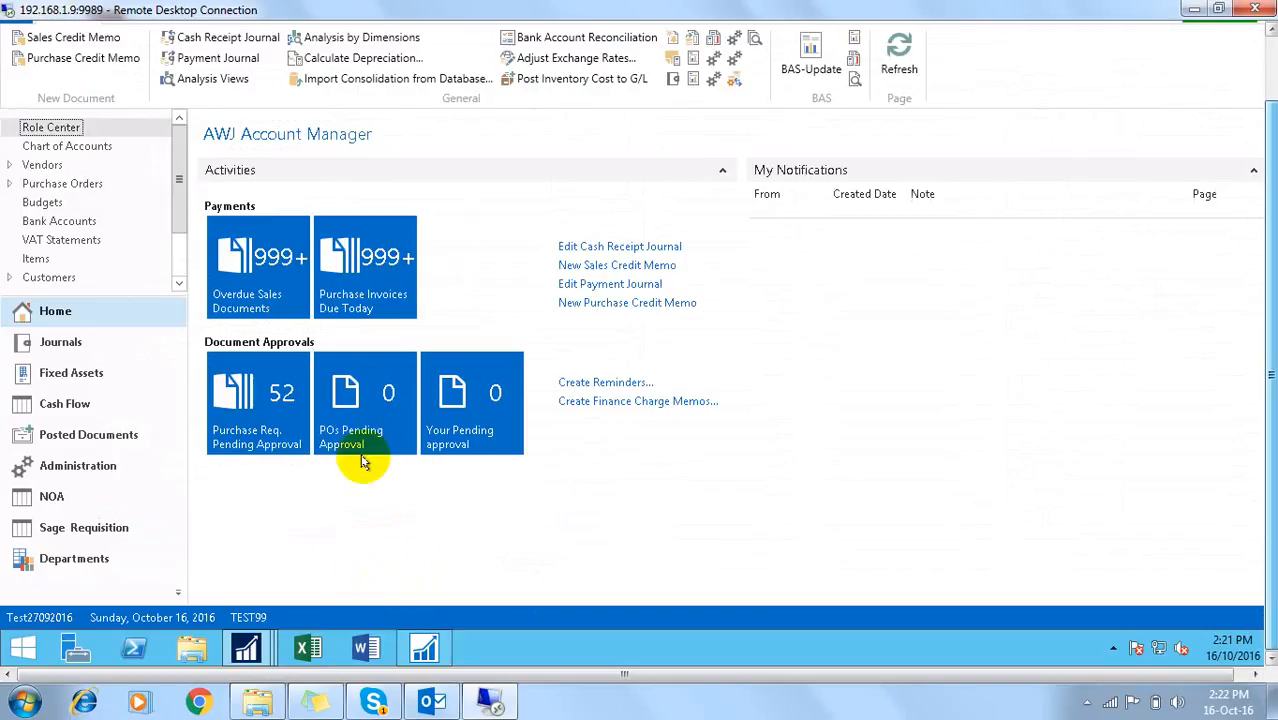
left_click(1271, 58)
left_click(1220, 31)
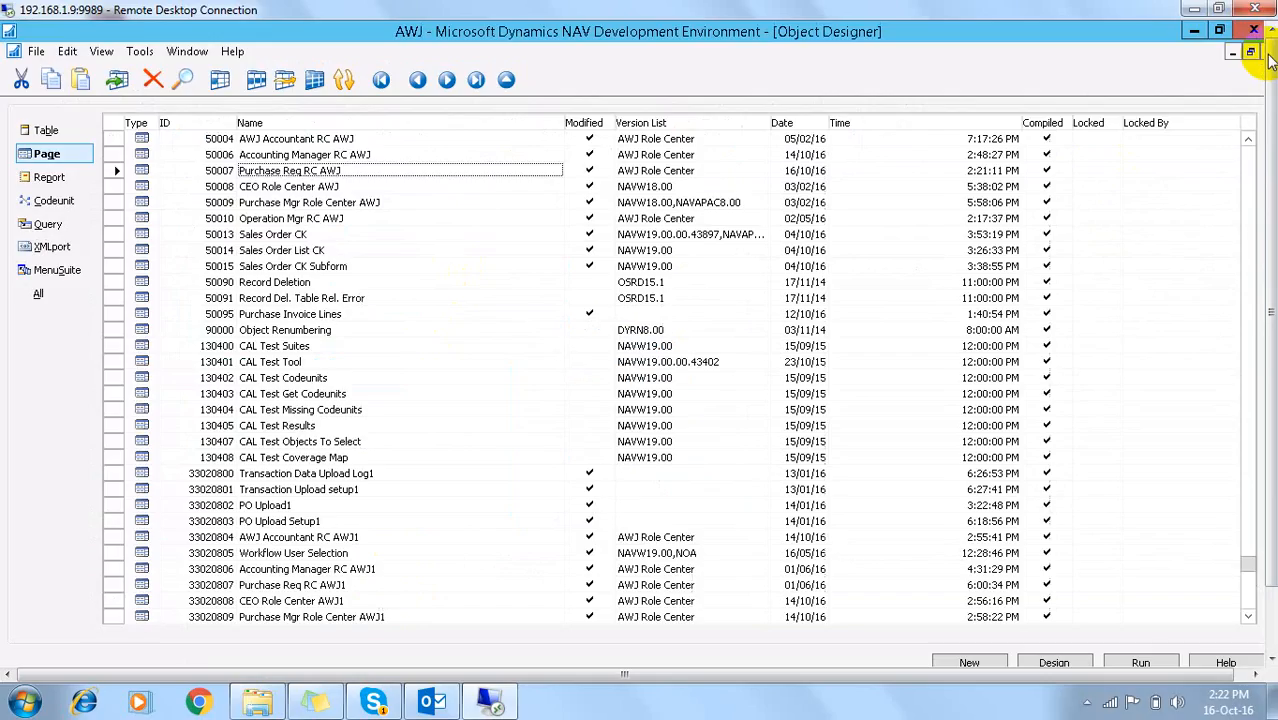
mouse_move(262, 640)
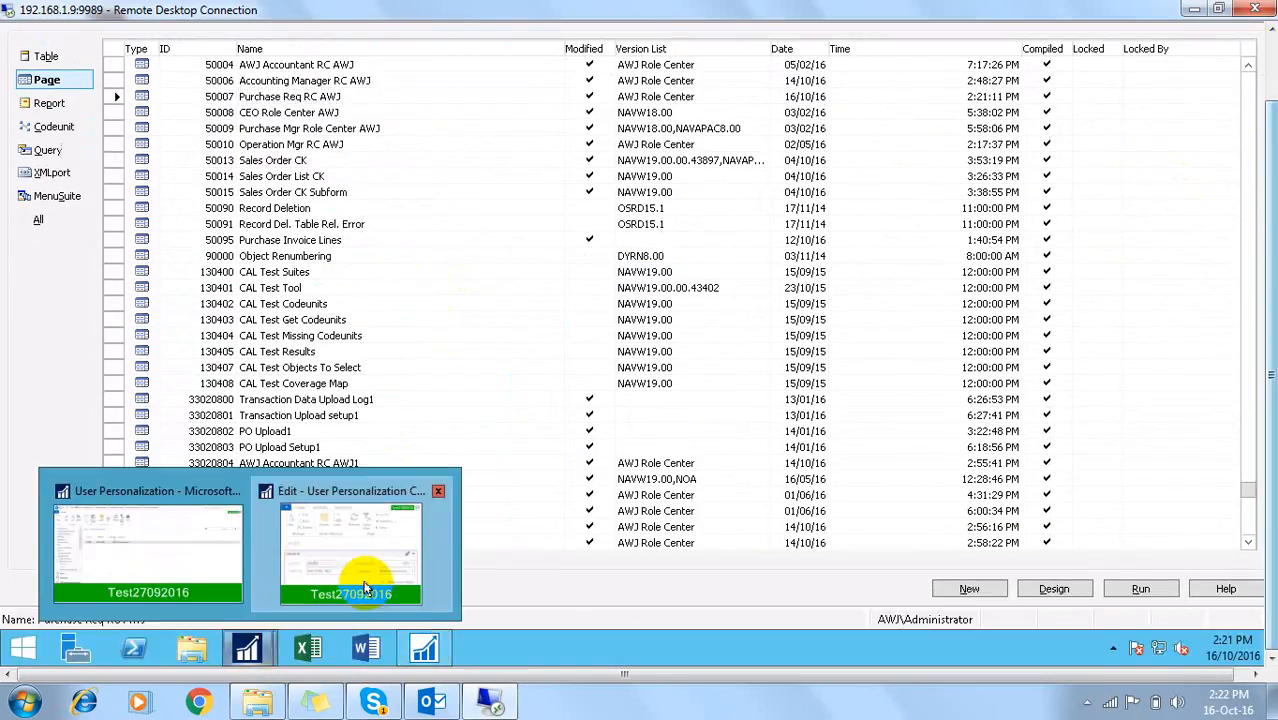
left_click(328, 513)
left_click(433, 298)
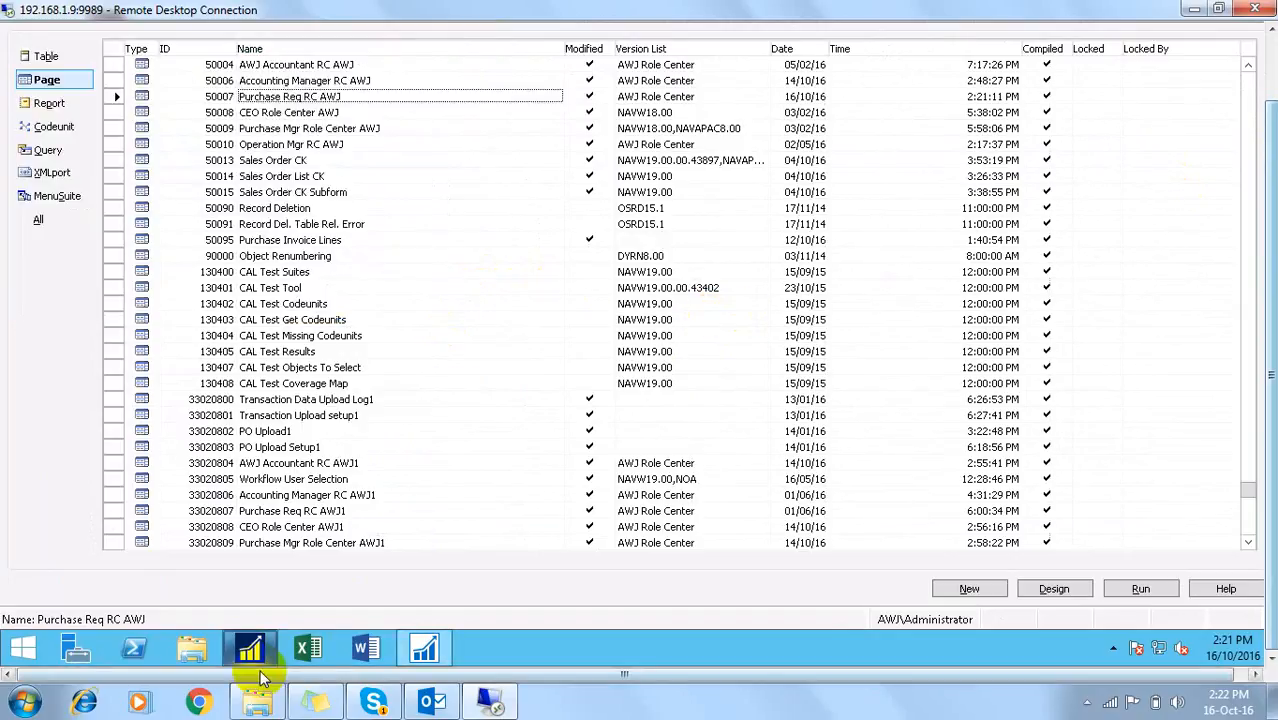
left_click(249, 649)
left_click(249, 649)
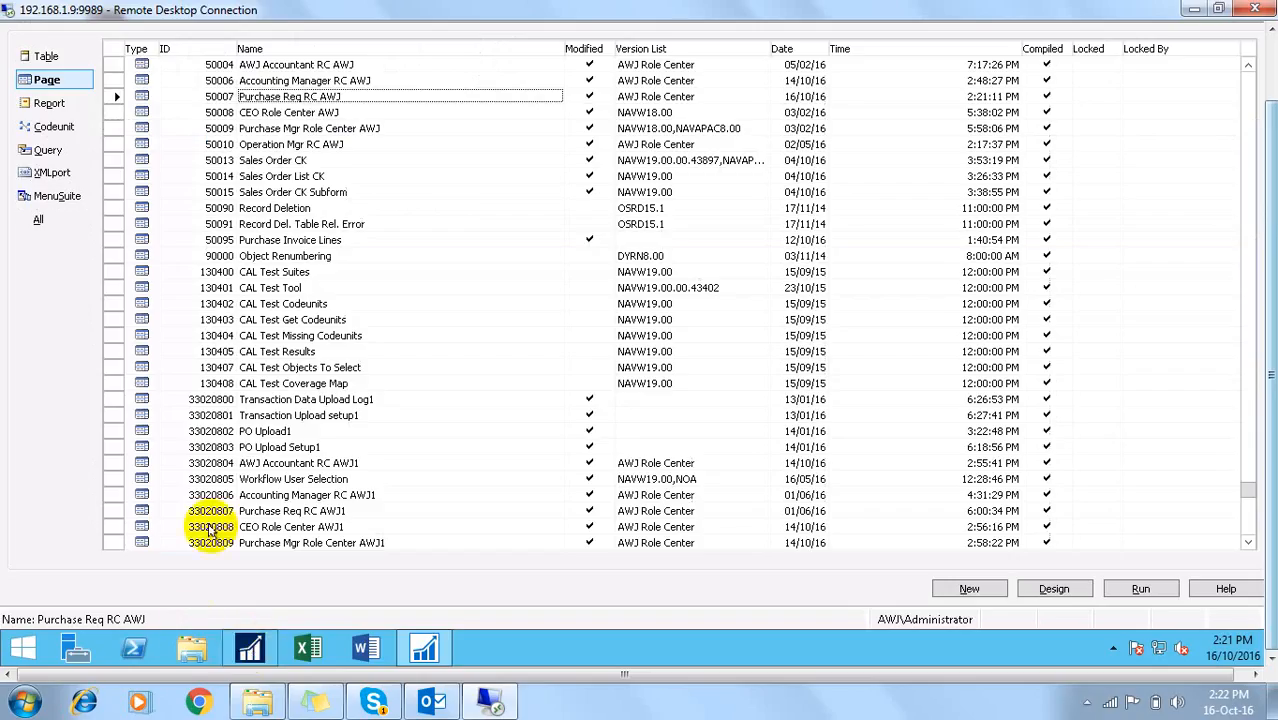
left_click(418, 652)
double_click(34, 475)
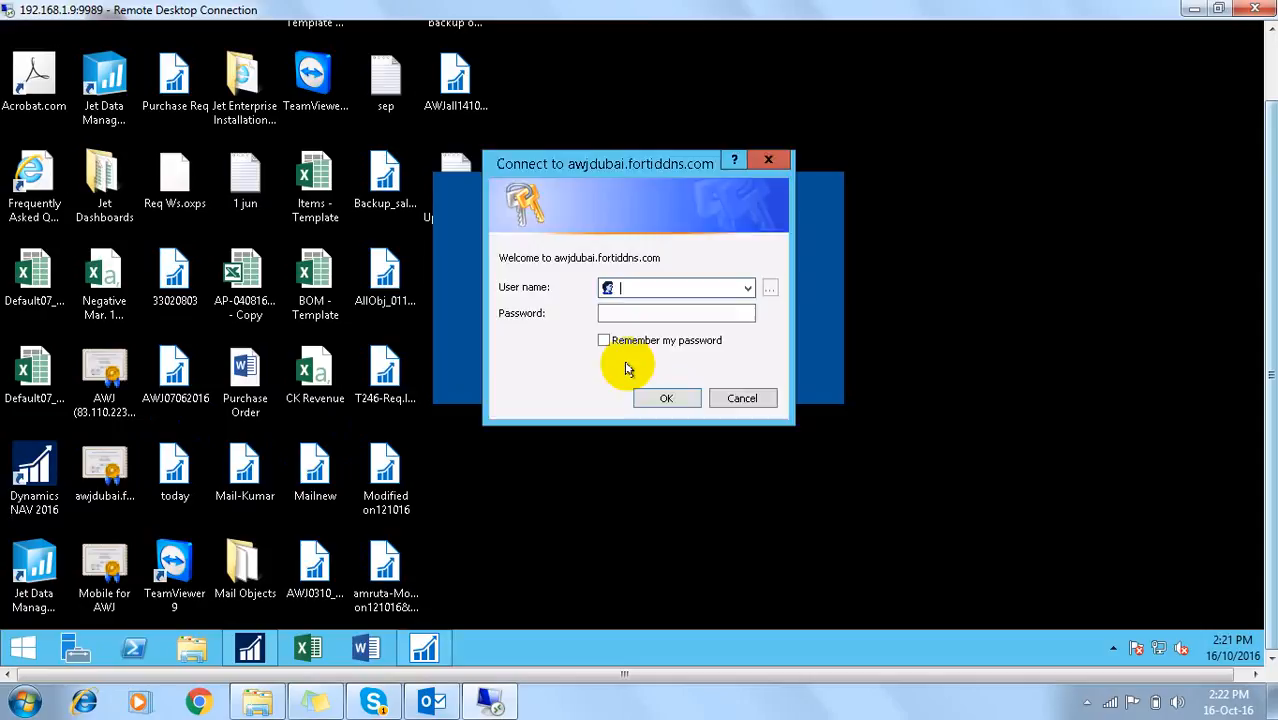
Step: Sign in with the purchase requisition user's name and password
type("ofjbr")
key("Tab")
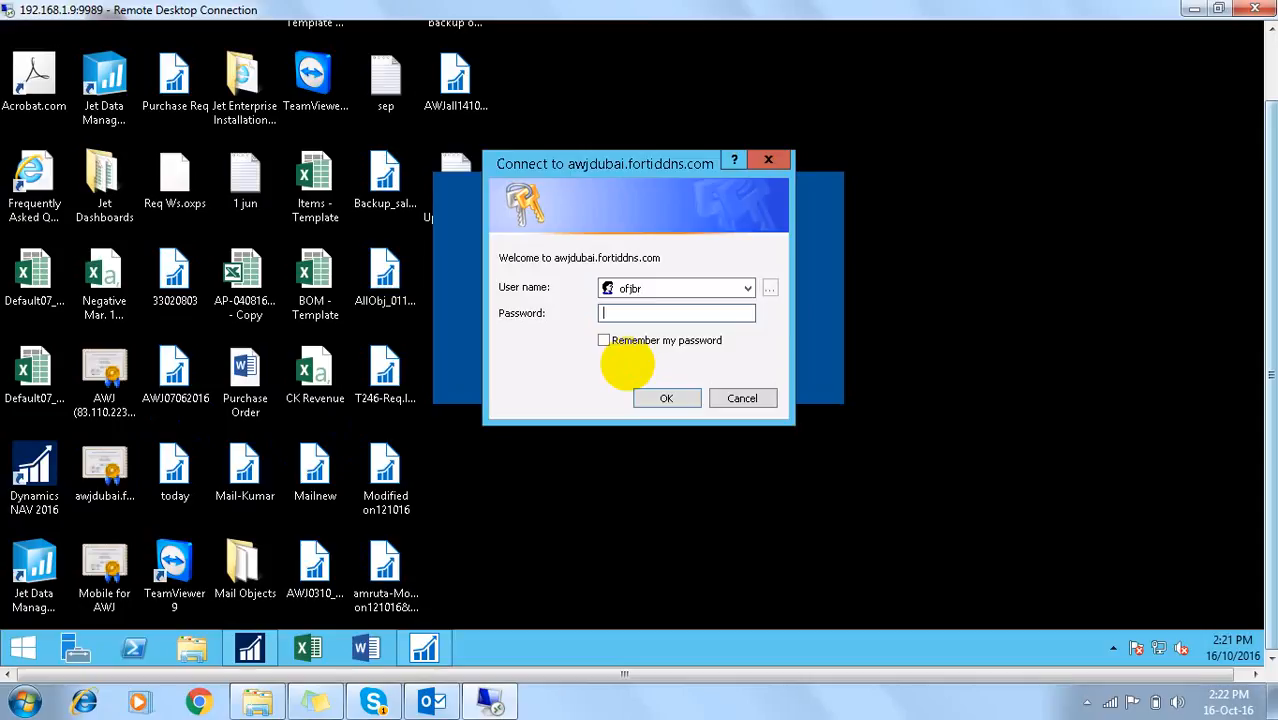
type("•••••••••••")
key("Return")
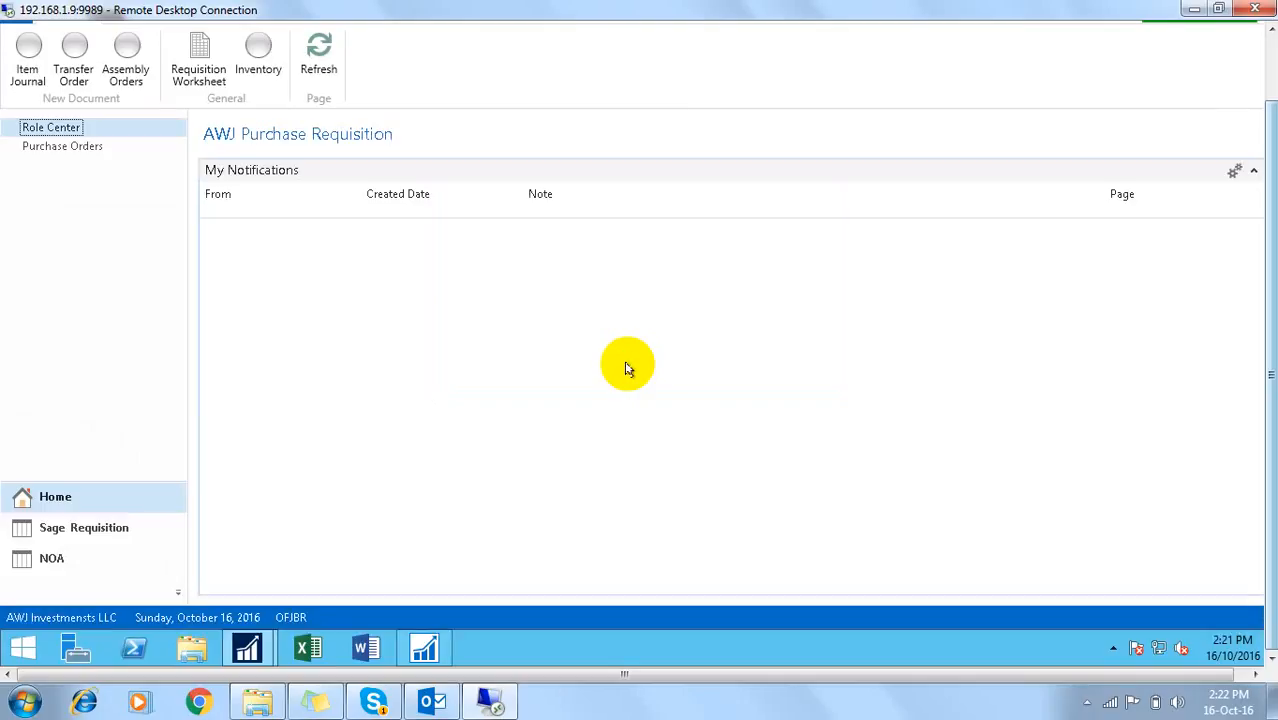
Step: Open the NOA area from the navigation pane to display the NOA Item List
left_click(50, 561)
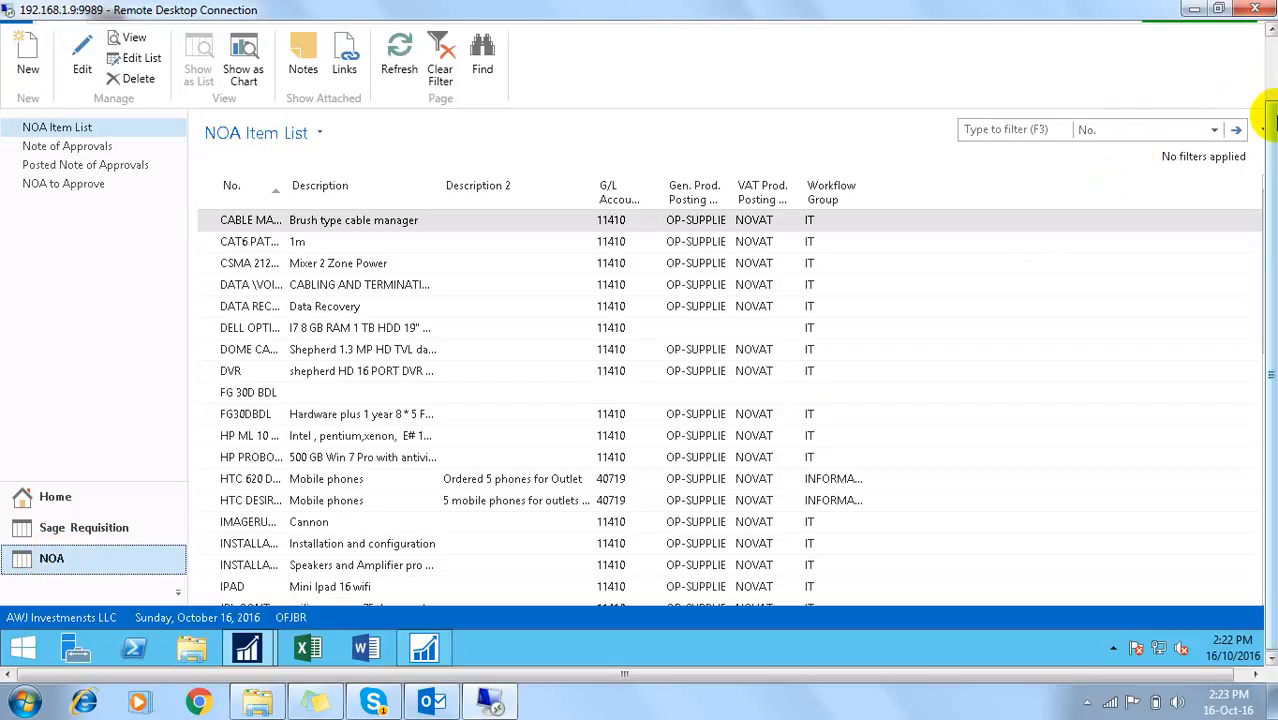
left_click_drag(1271, 120, 1270, 66)
Step: Use Select Company to switch to the Test27092016 company
left_click(17, 76)
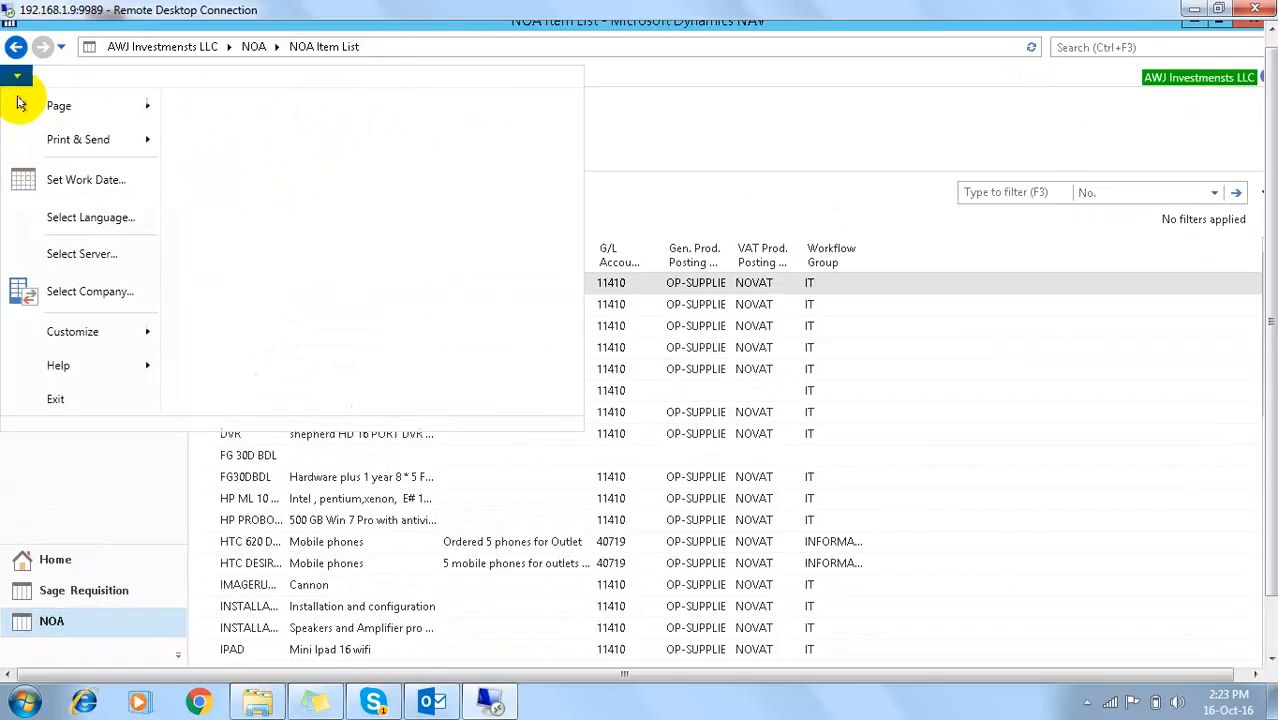
left_click(68, 293)
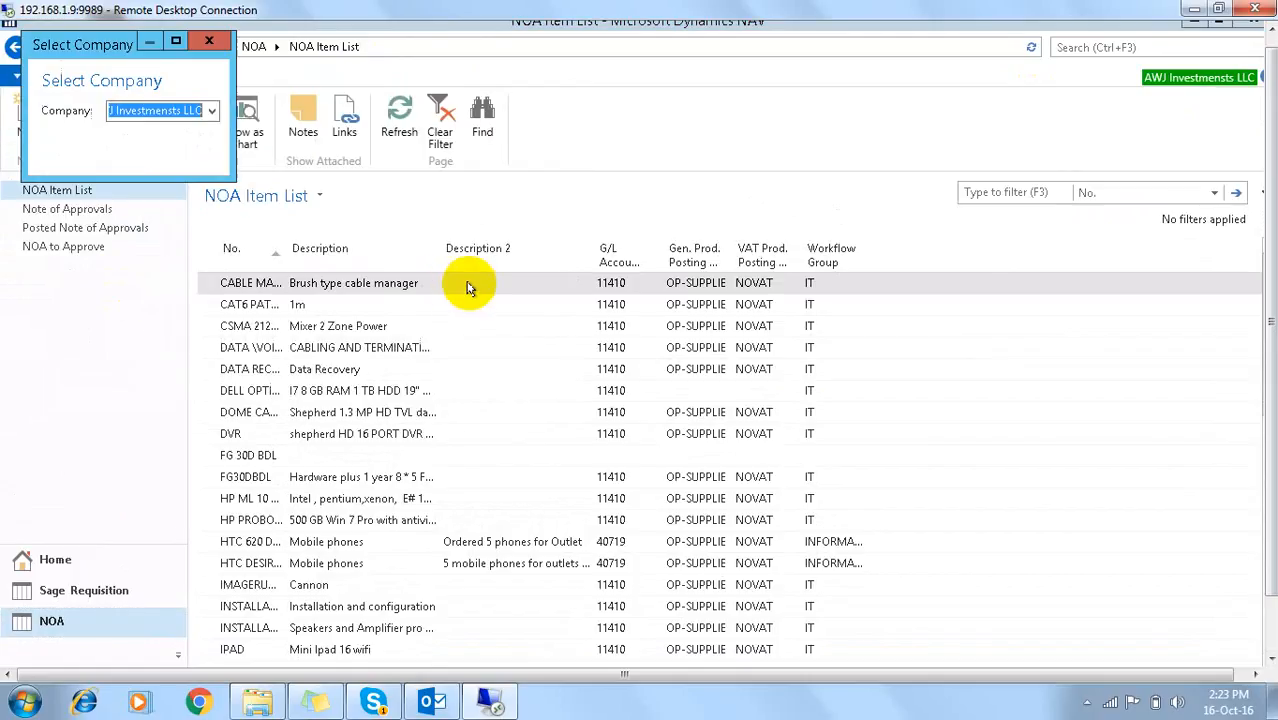
left_click(212, 112)
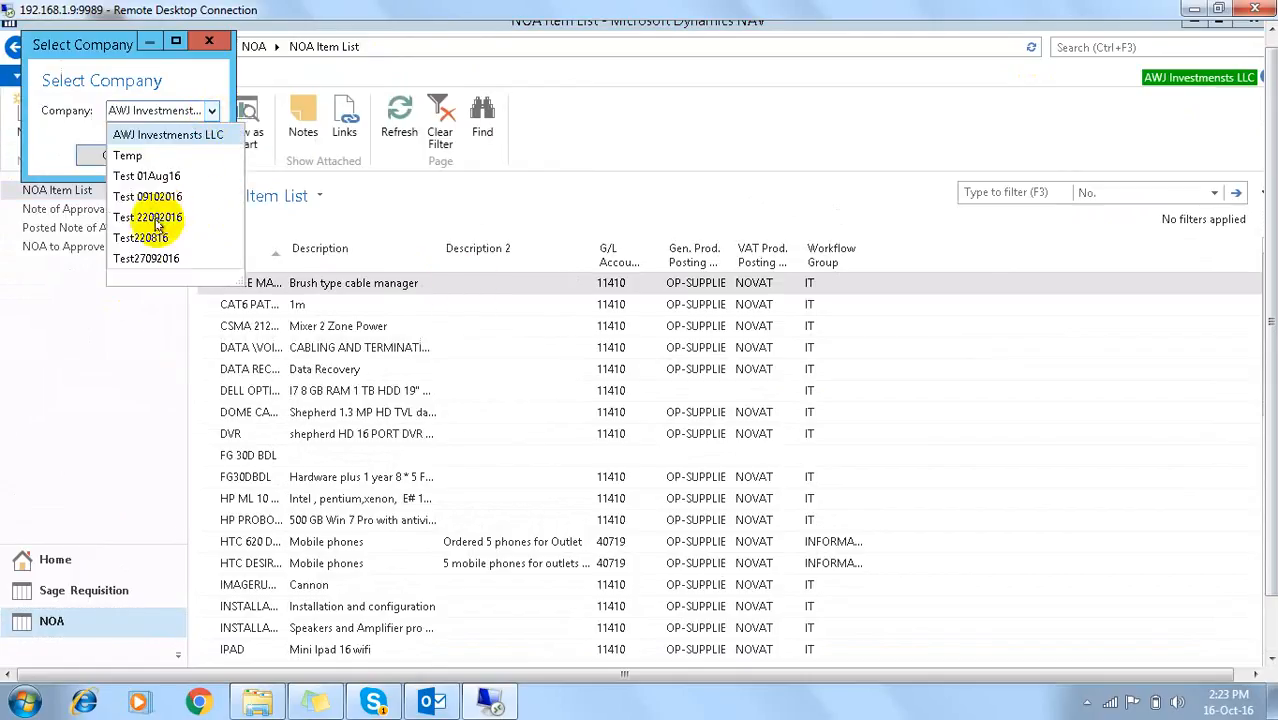
left_click(130, 259)
left_click(126, 155)
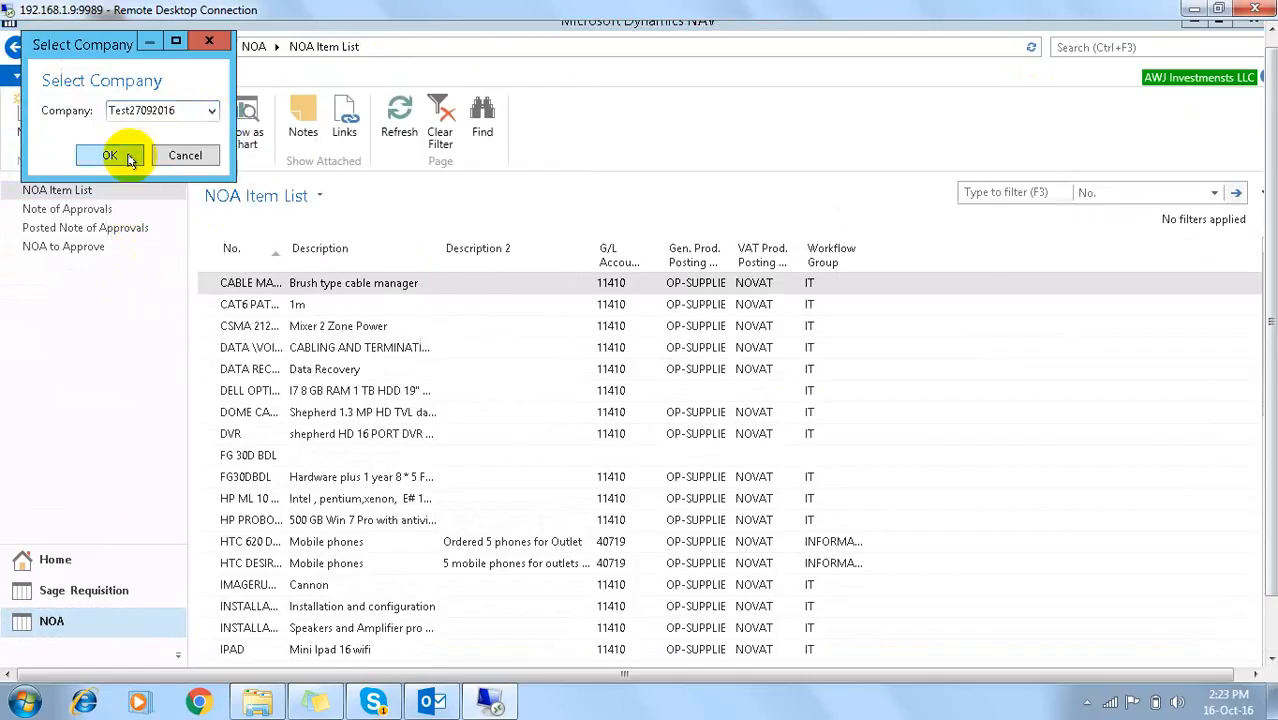
Step: Open NOA, widen the No. column, then open Note of Approvals and select NOA006
left_click(48, 621)
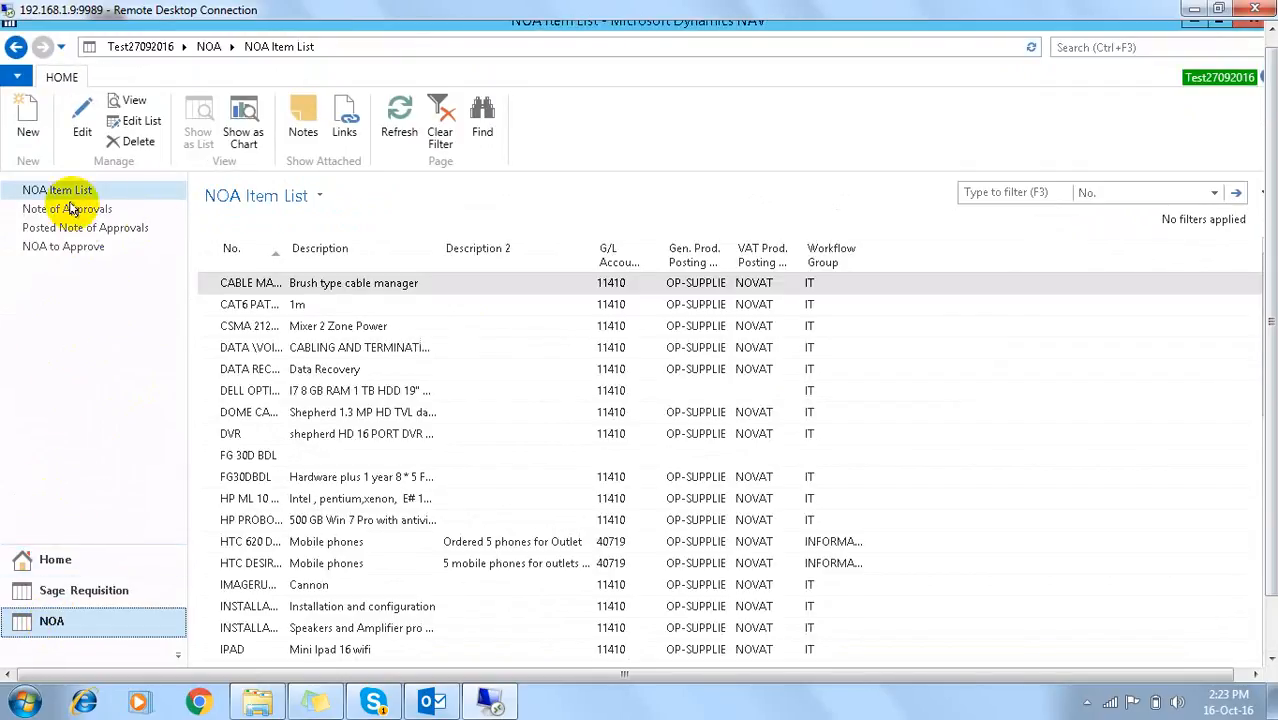
left_click_drag(281, 248, 351, 248)
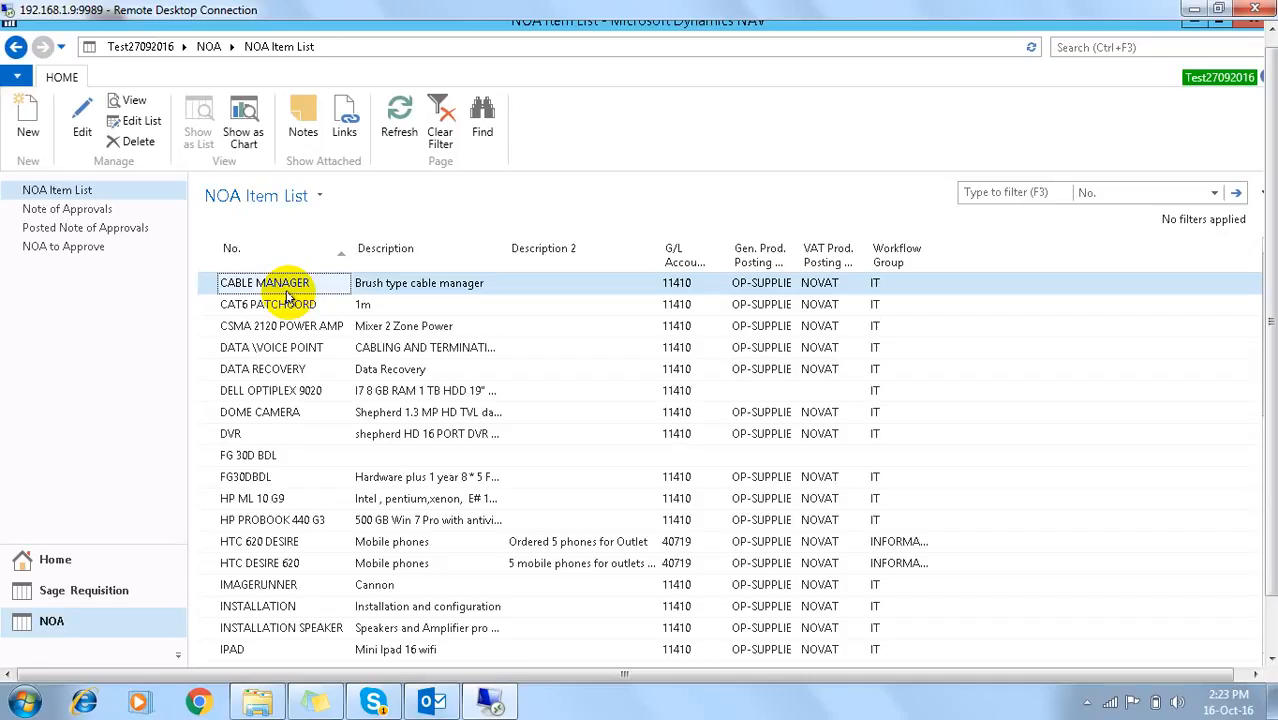
left_click(70, 208)
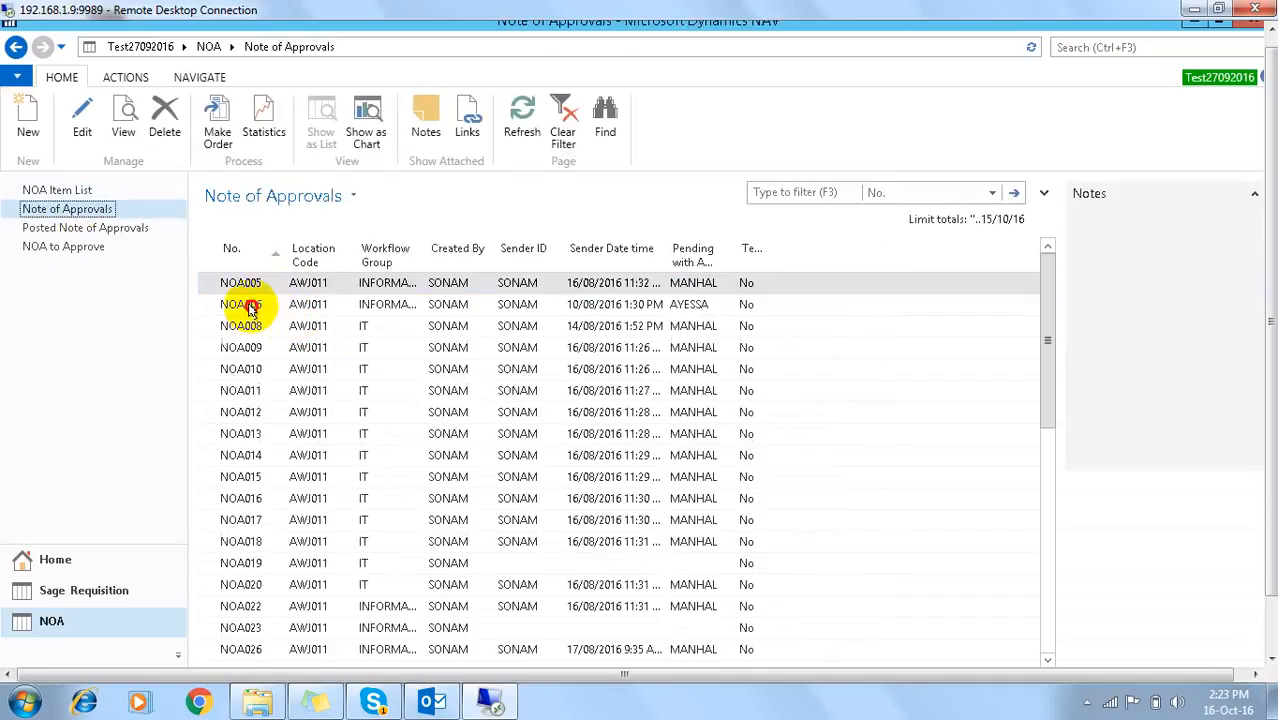
left_click(248, 305)
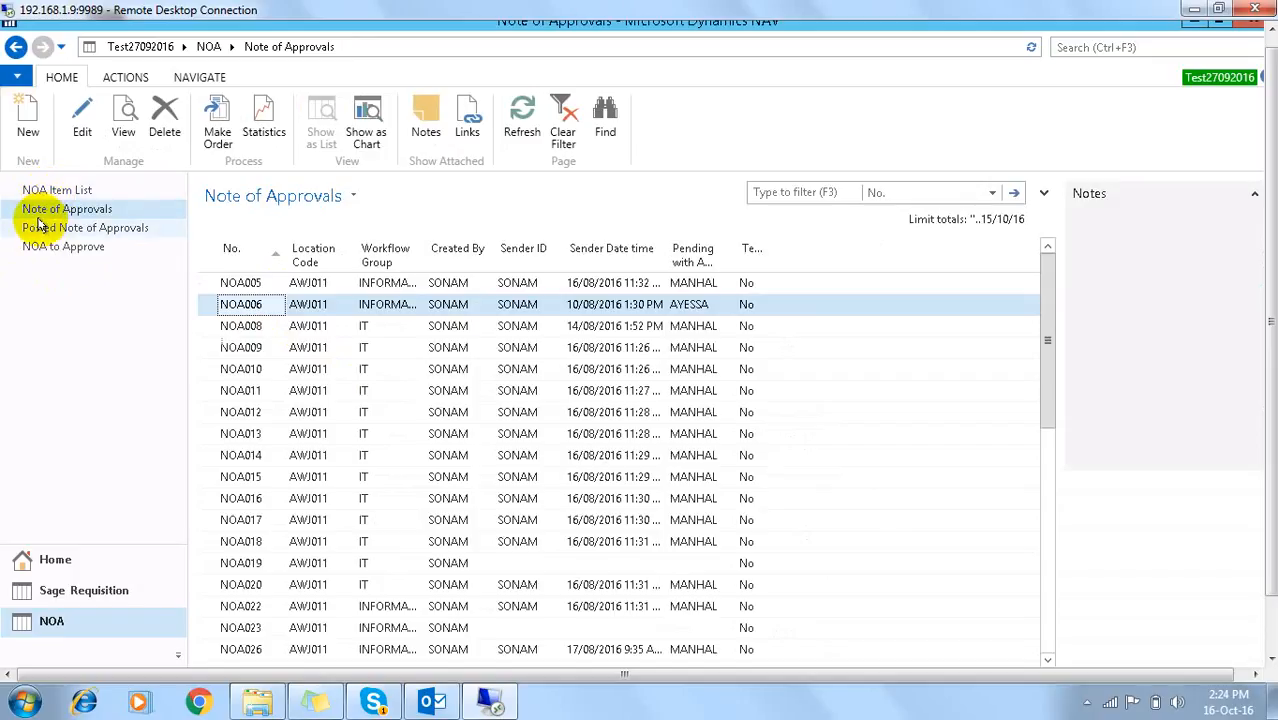
Step: Start a new Note of Approval with workflow group IT, creating NOA057
left_click(28, 110)
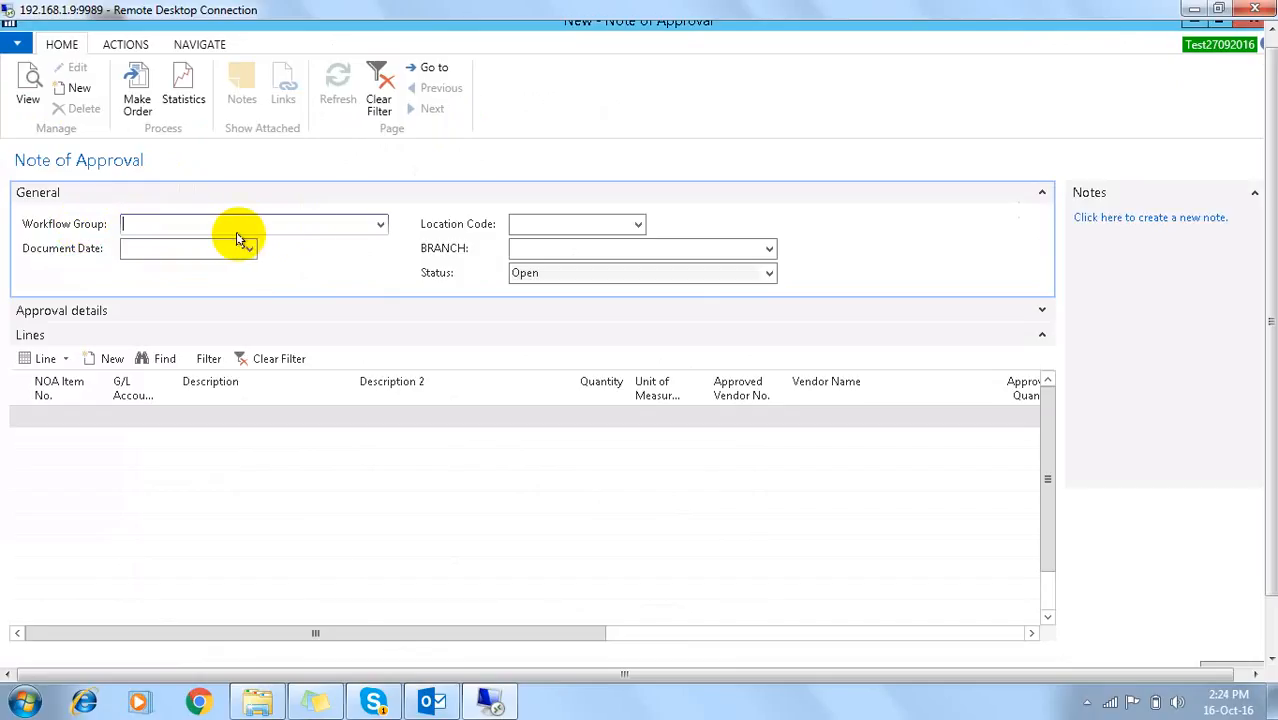
left_click(381, 224)
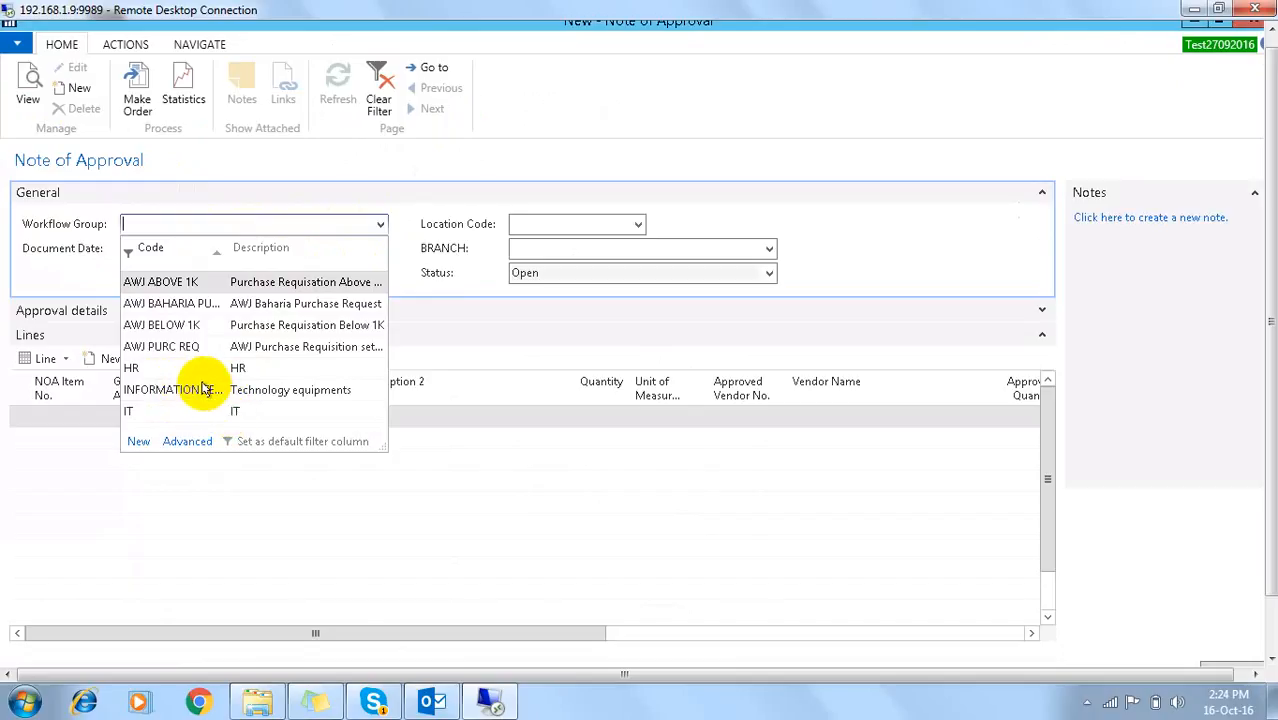
left_click_drag(228, 249, 326, 267)
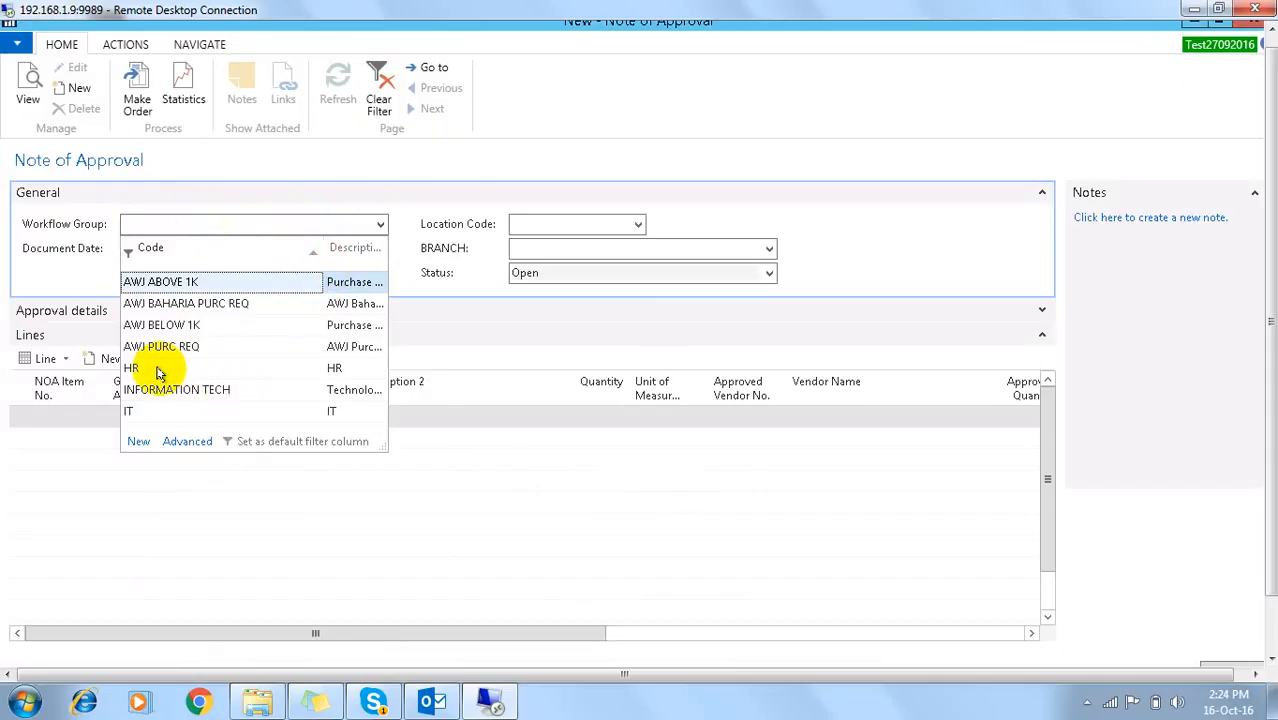
left_click(162, 417)
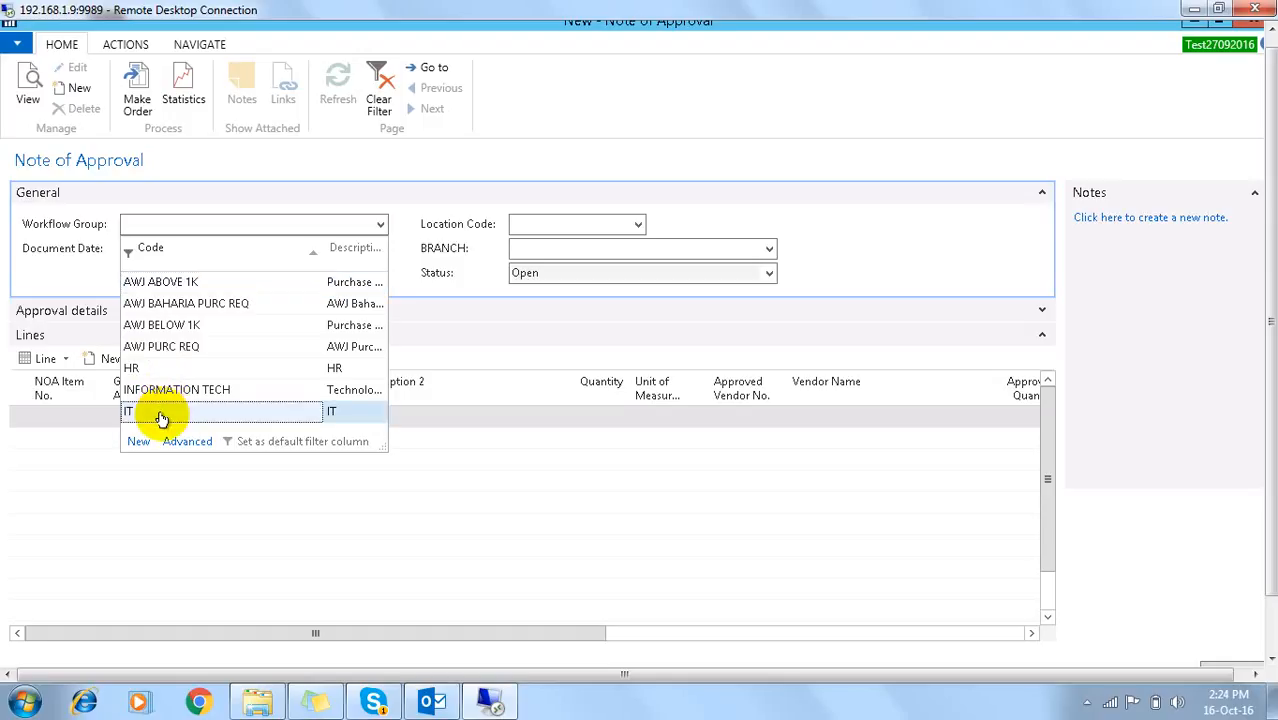
left_click(162, 417)
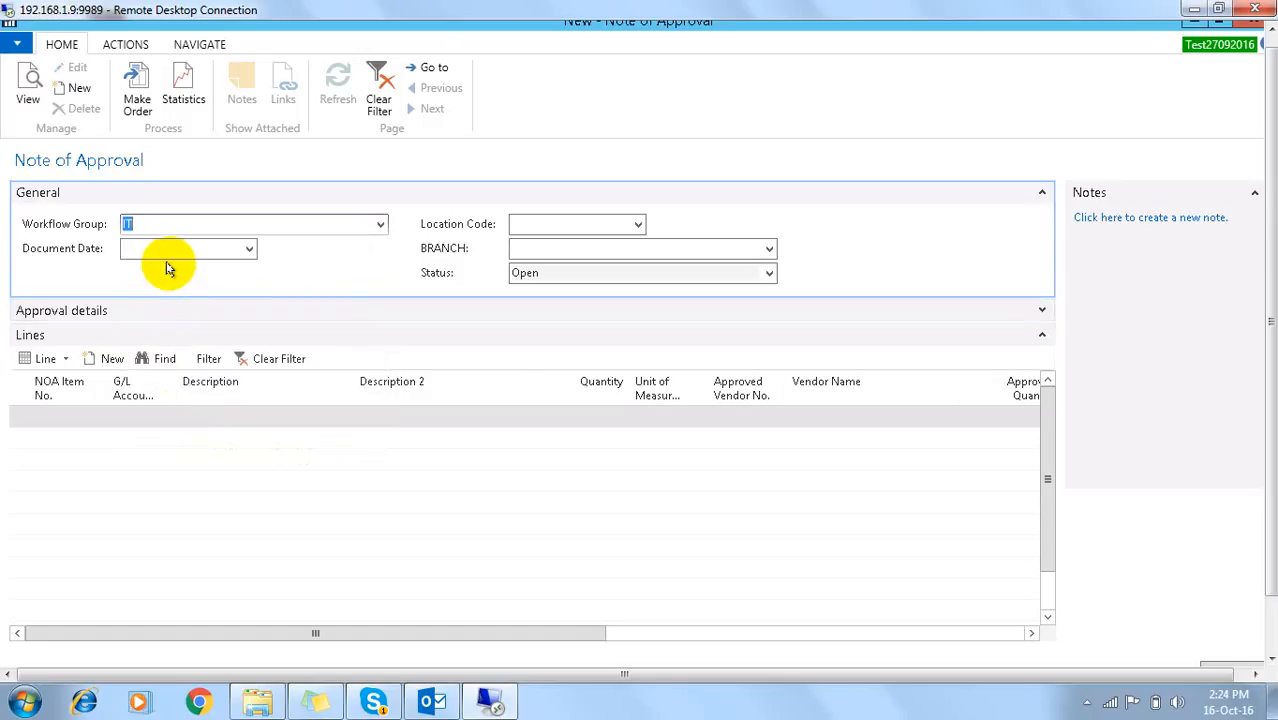
key("Tab")
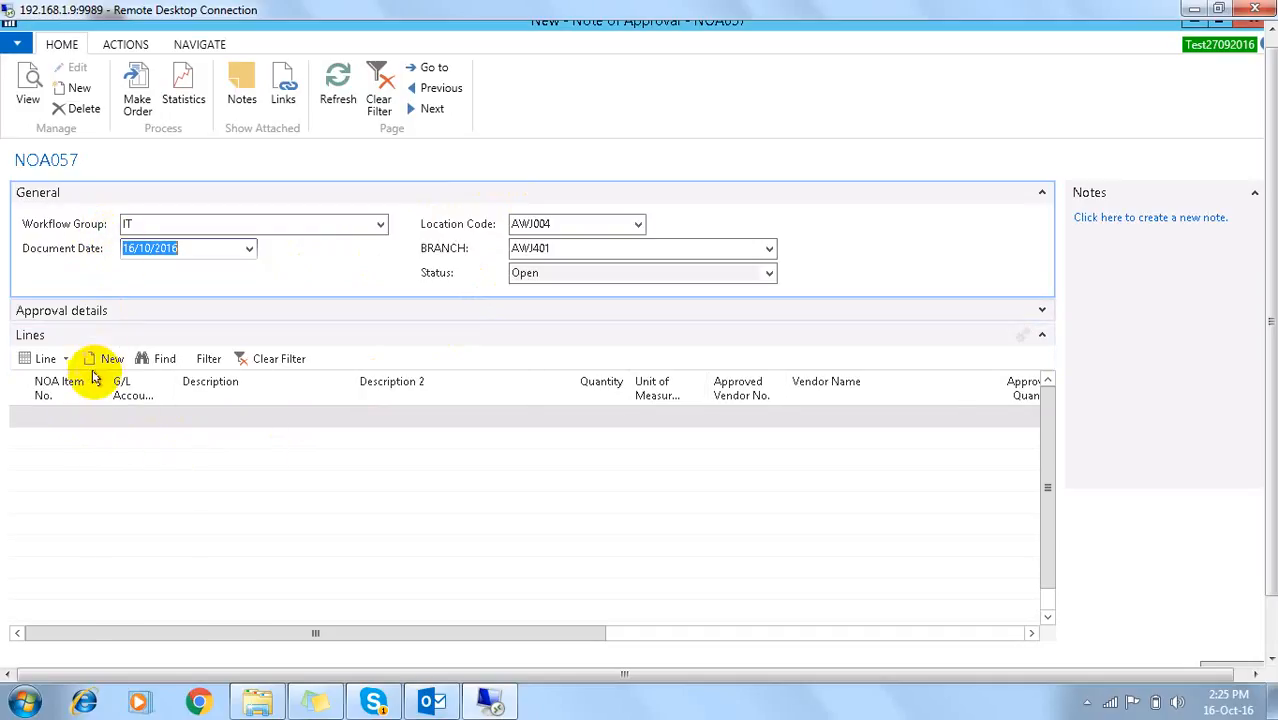
Step: Add a first line for item HP PROBOOK 440 G3 with quantity 10
left_click(88, 418)
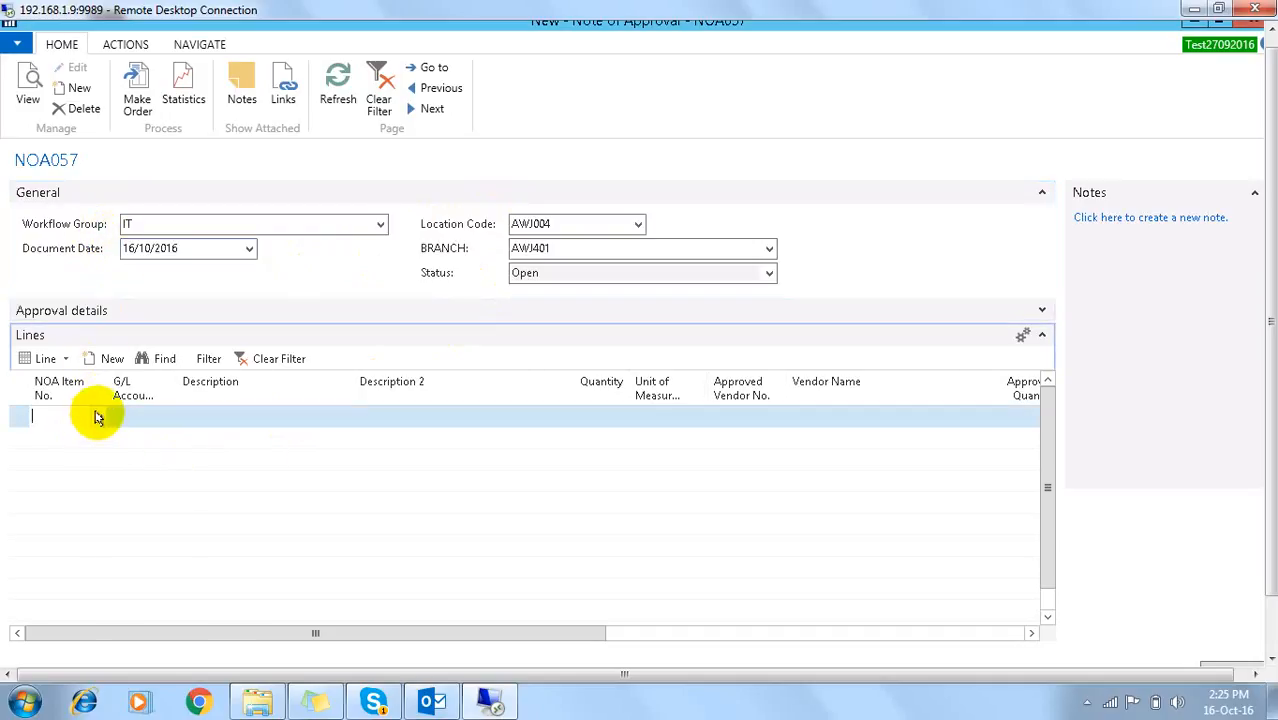
left_click(97, 417)
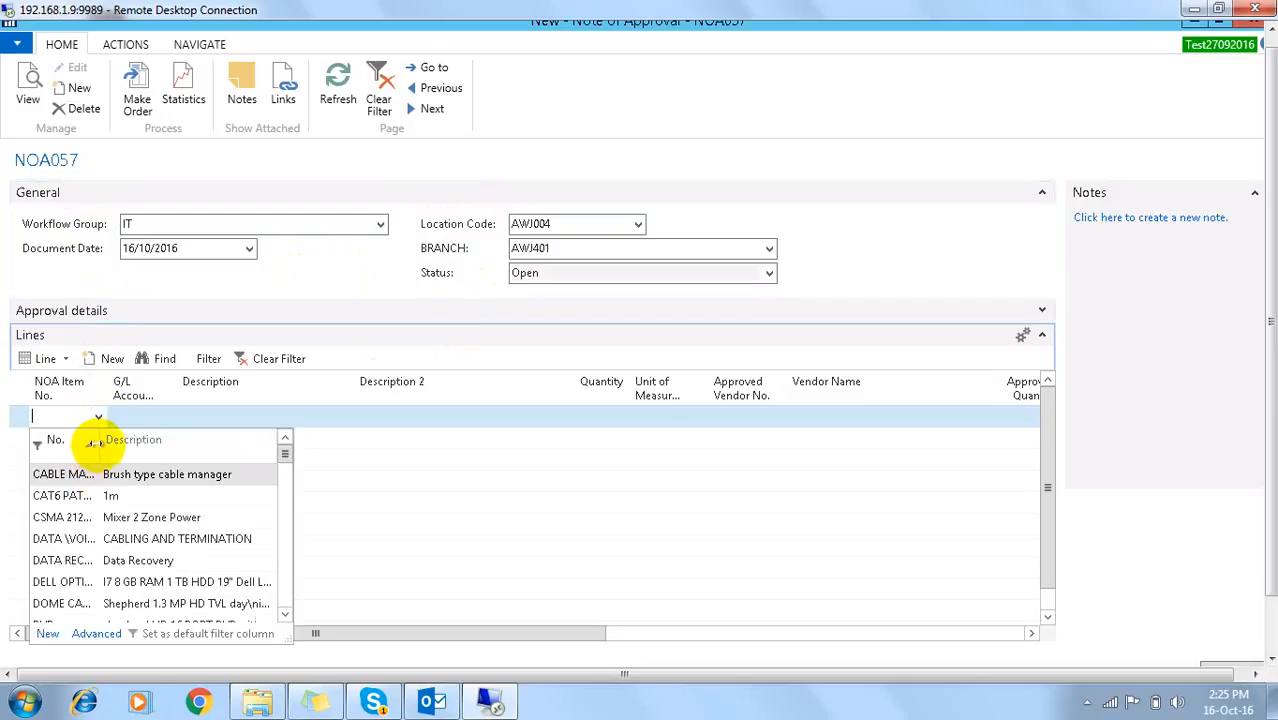
left_click_drag(93, 442, 167, 442)
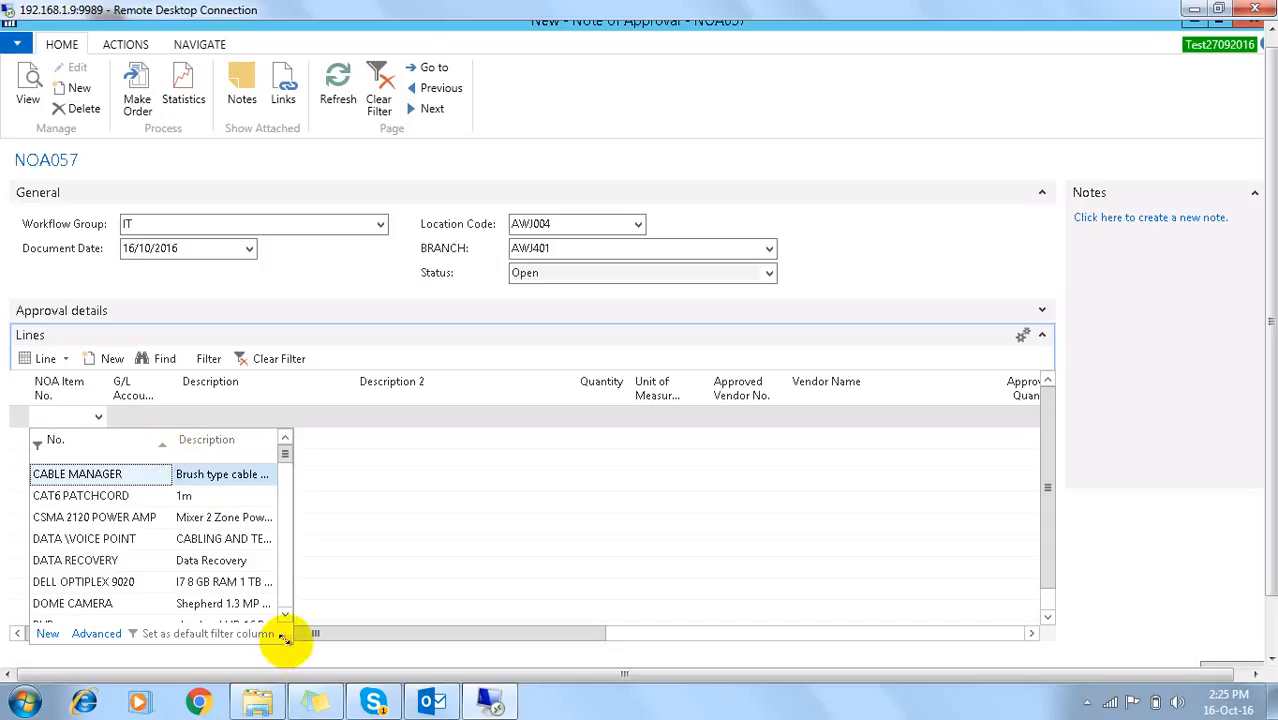
left_click_drag(283, 637, 434, 690)
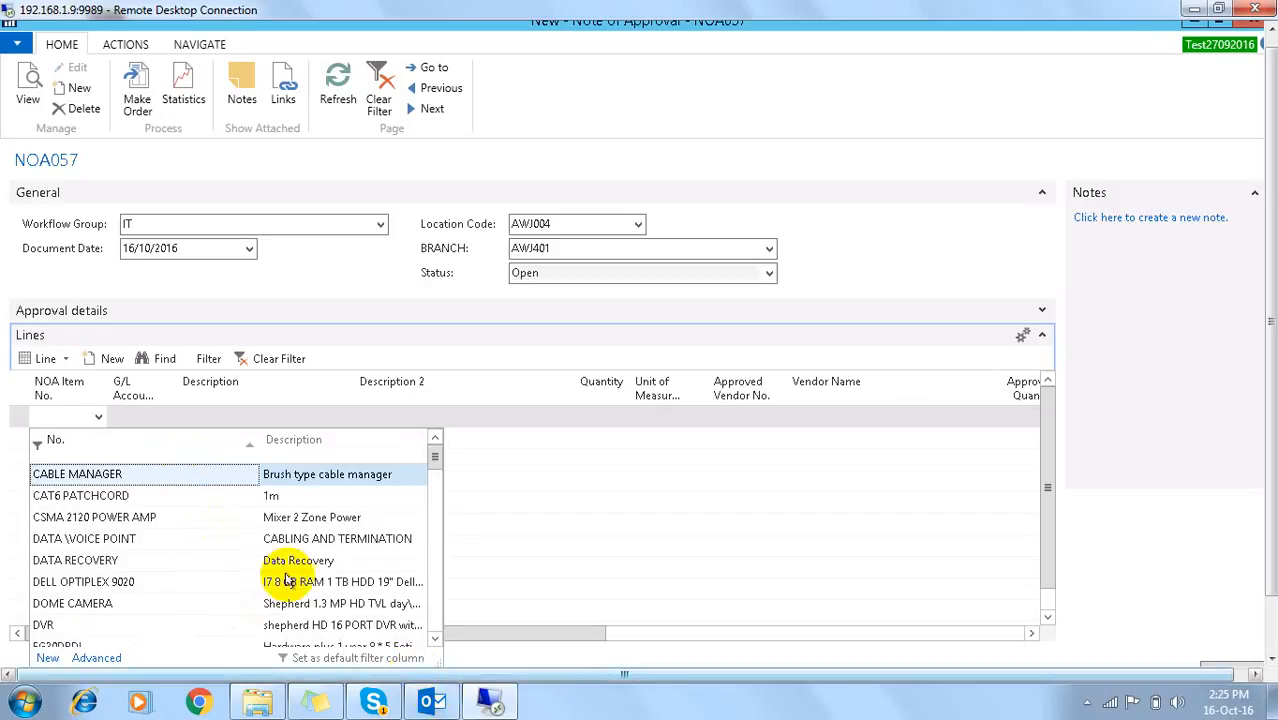
scroll(283, 580, "down", 2)
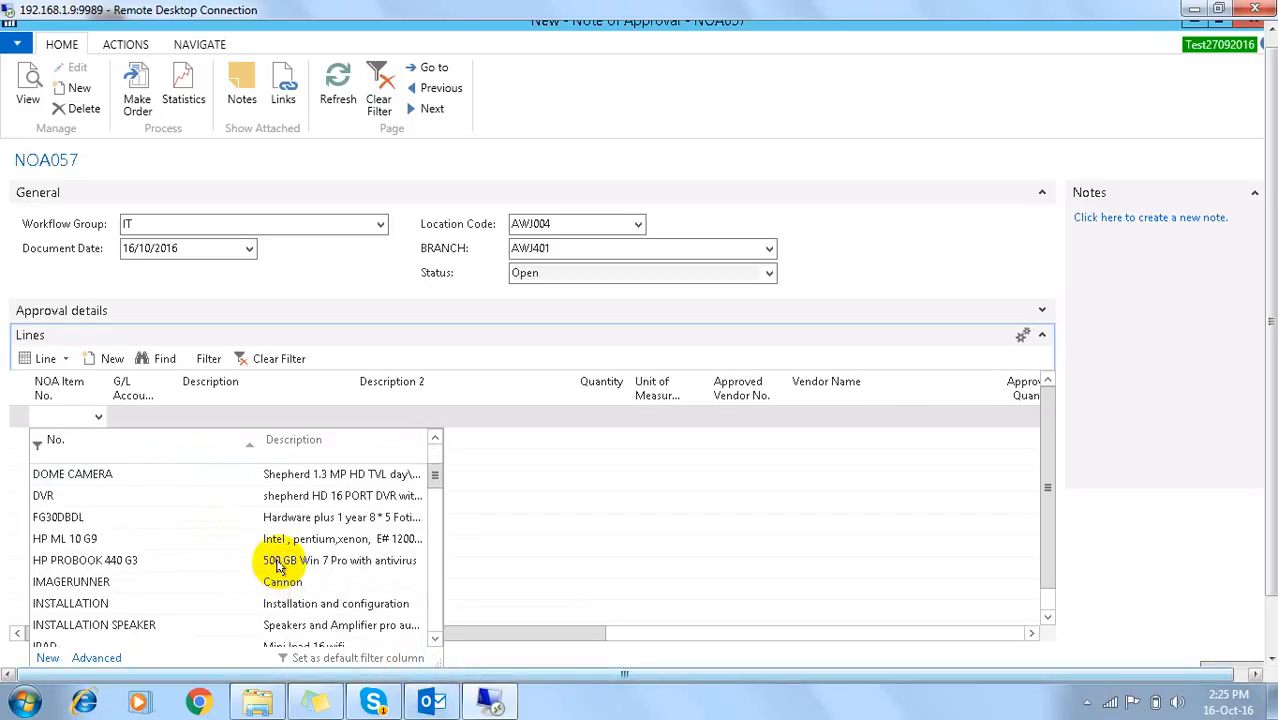
left_click(130, 565)
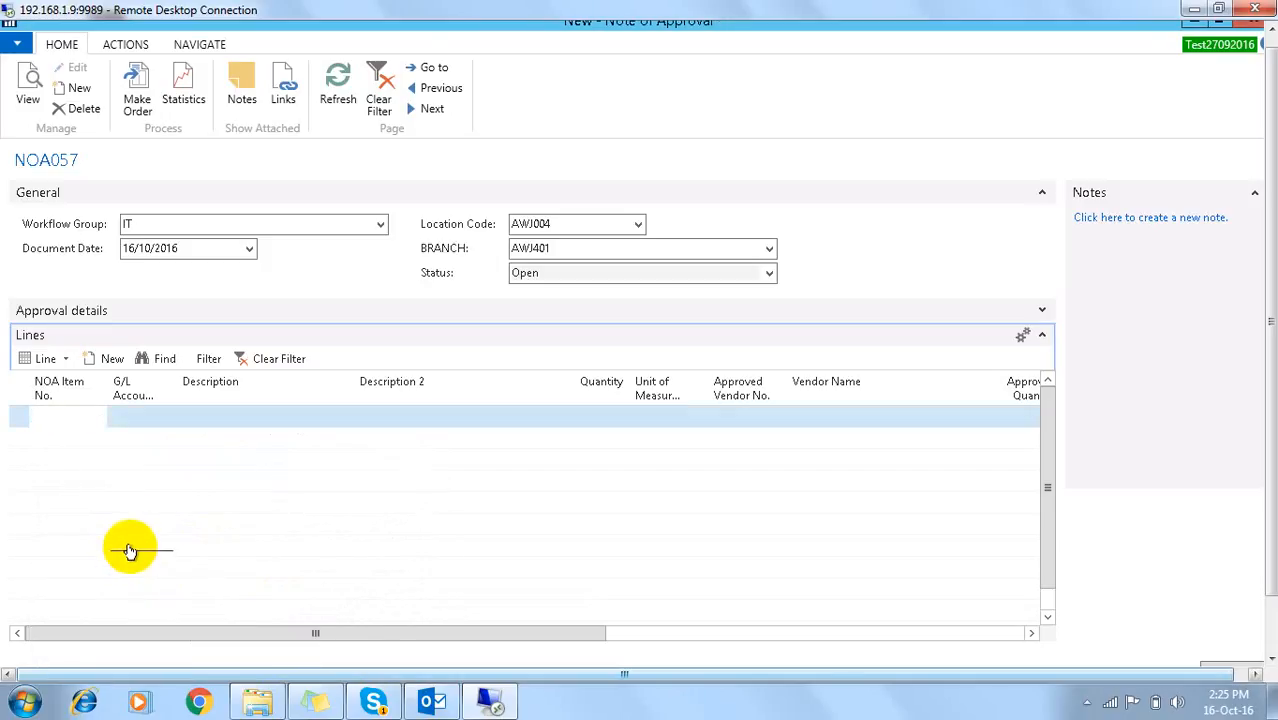
key("Tab")
key("Tab")
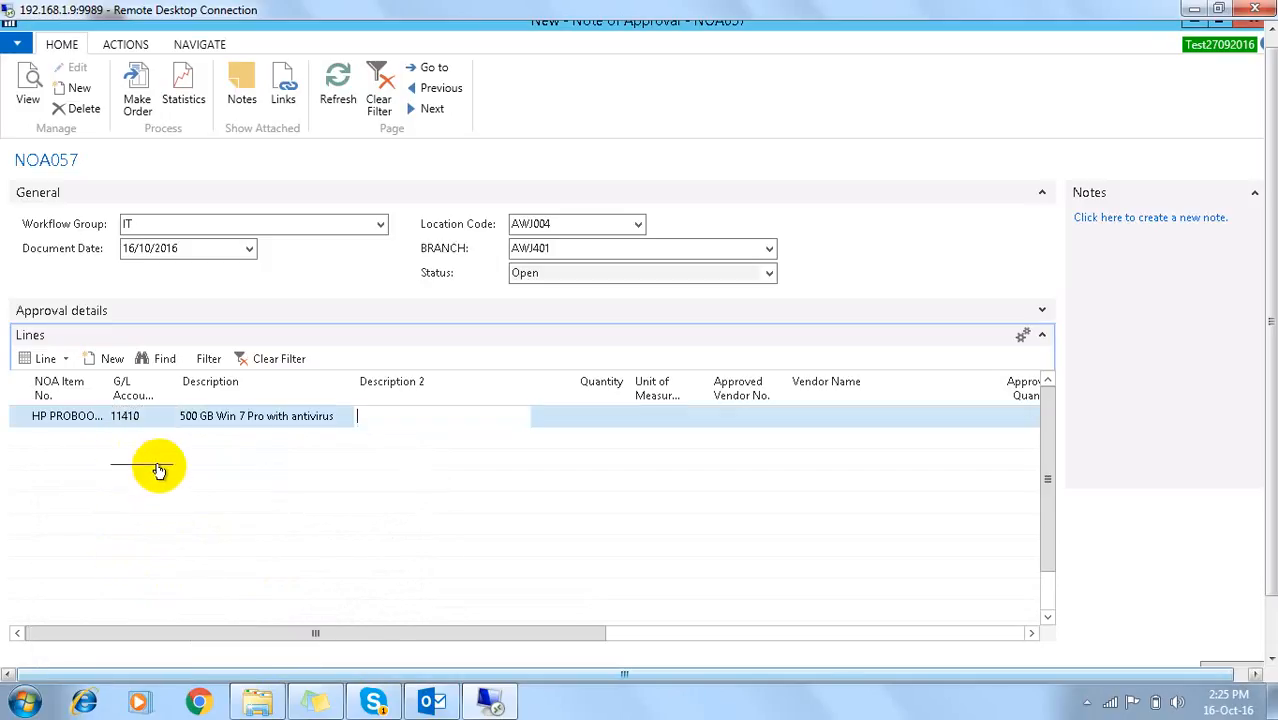
key("Tab")
type("10")
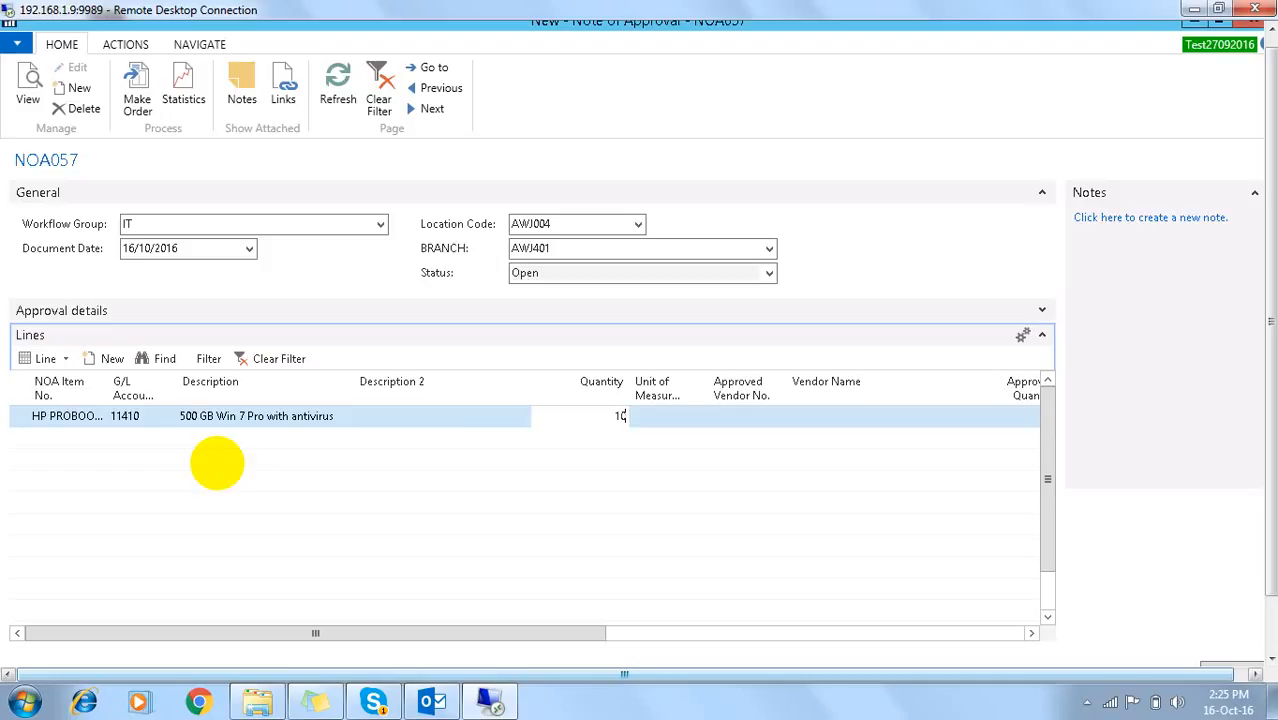
key("Tab")
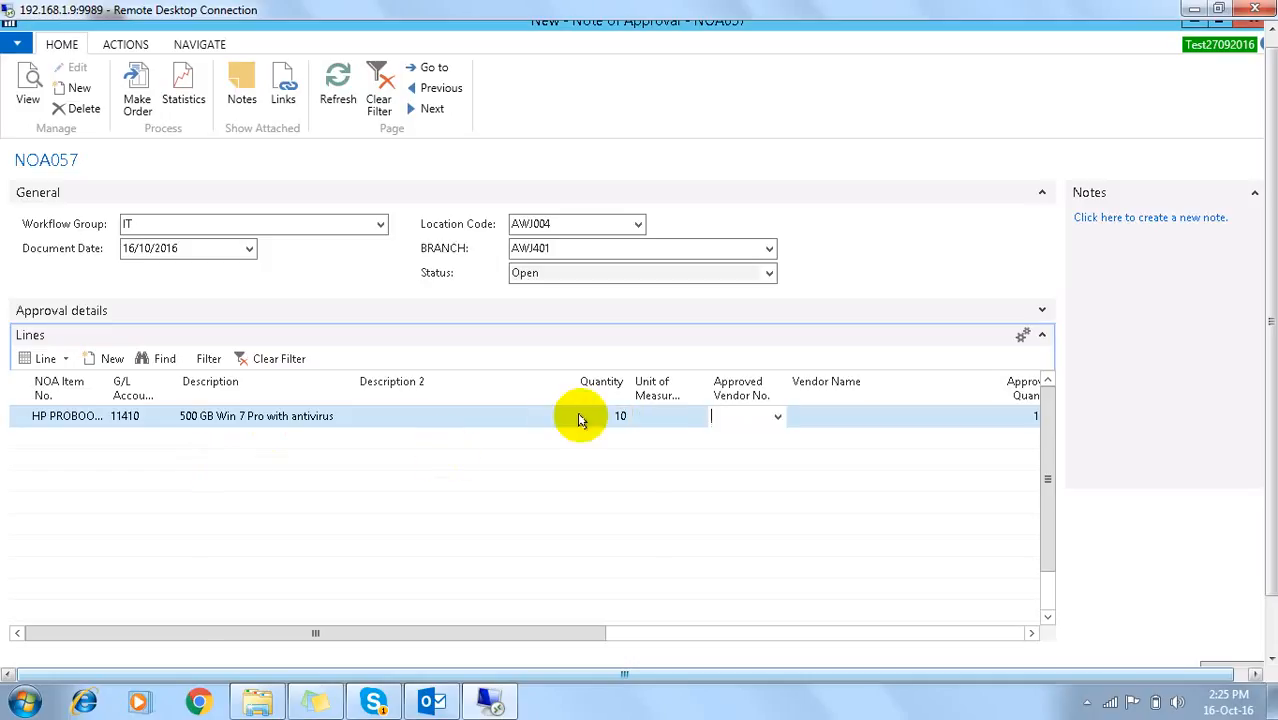
Step: Give the HP PROBOOK line unit PCS and approved vendor VEN0001, Zomatoo Media Pvt Ltd, with approved quantity 10.00
left_click(693, 418)
left_click(698, 416)
type("pcs")
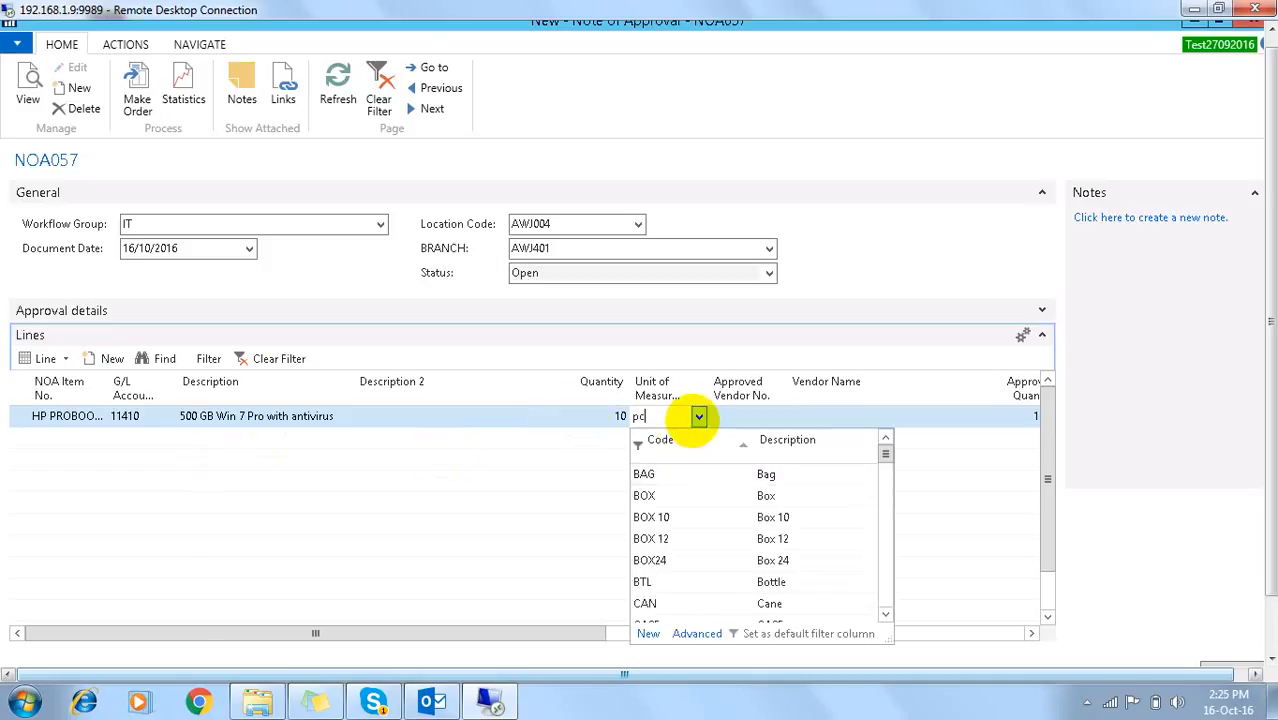
key("Tab")
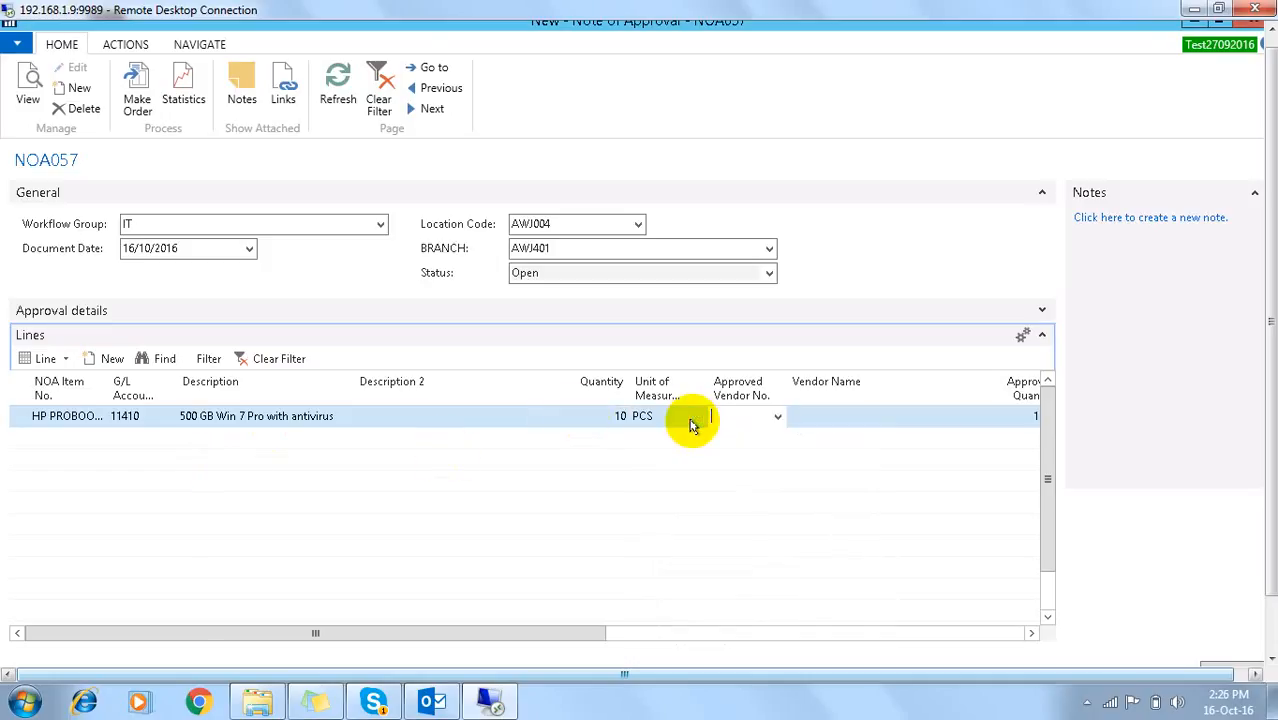
left_click(778, 418)
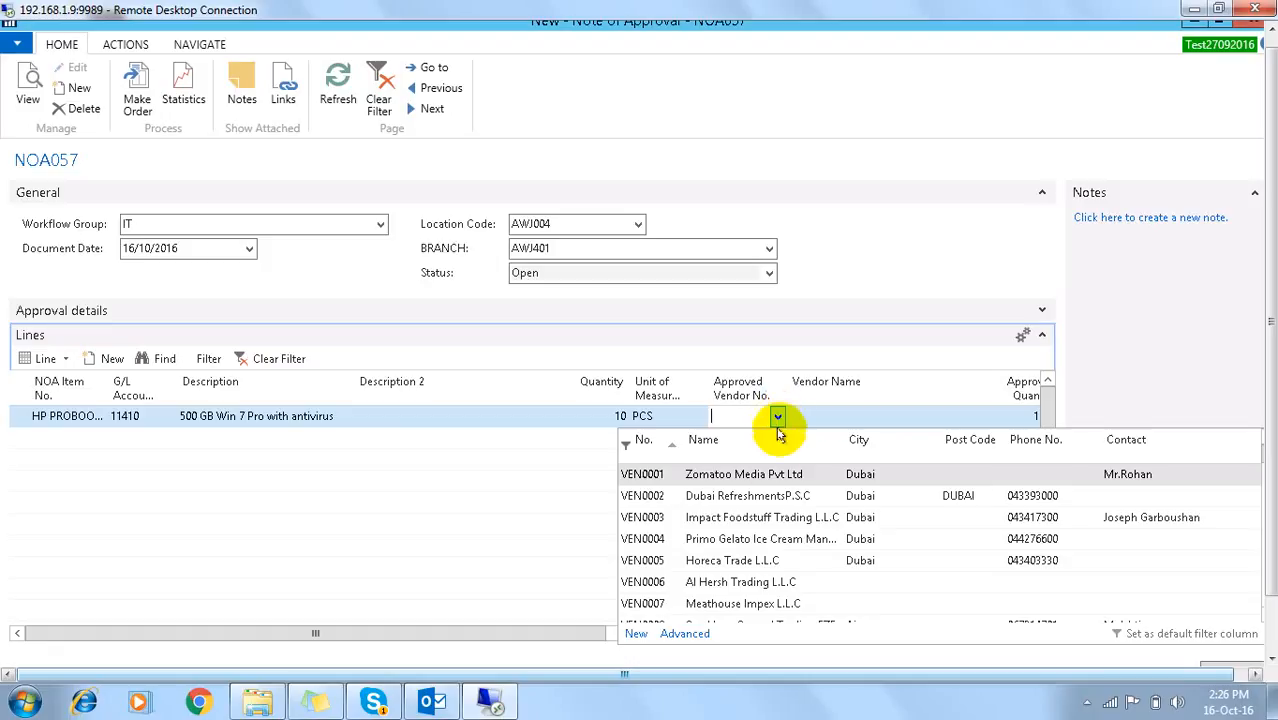
left_click(652, 475)
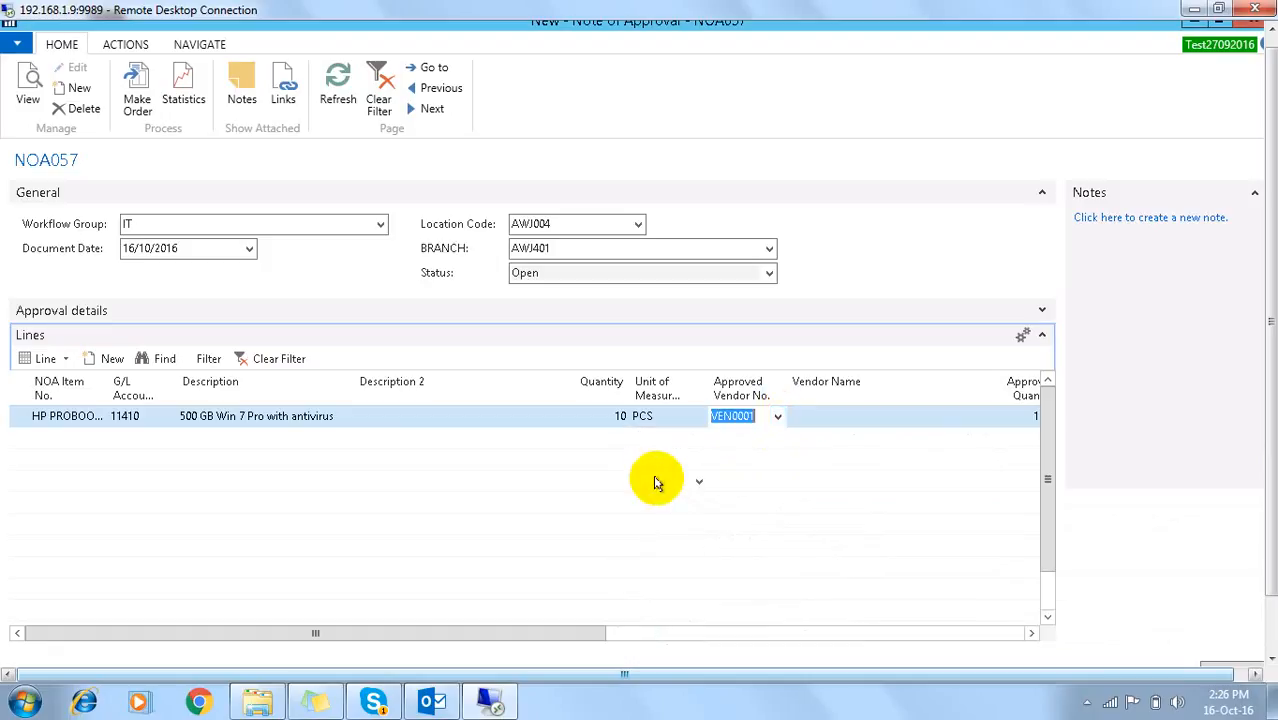
key("Tab")
key("Tab")
key("Tab")
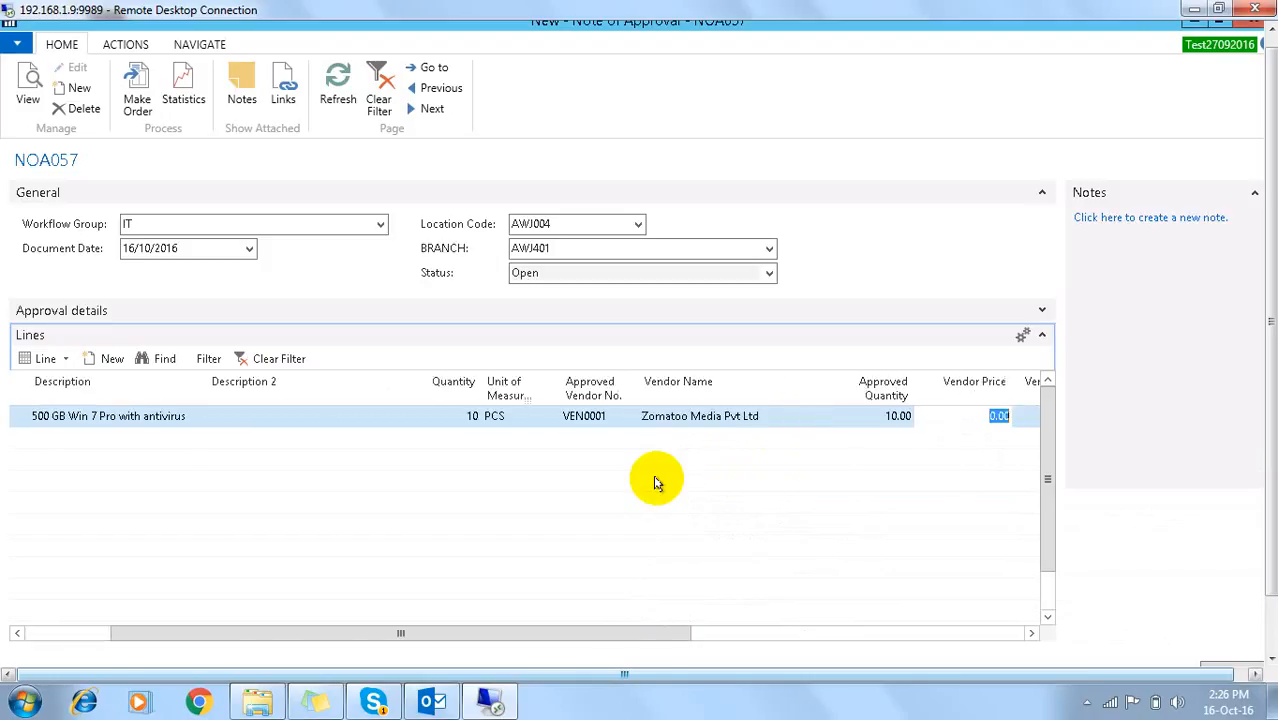
key("Tab")
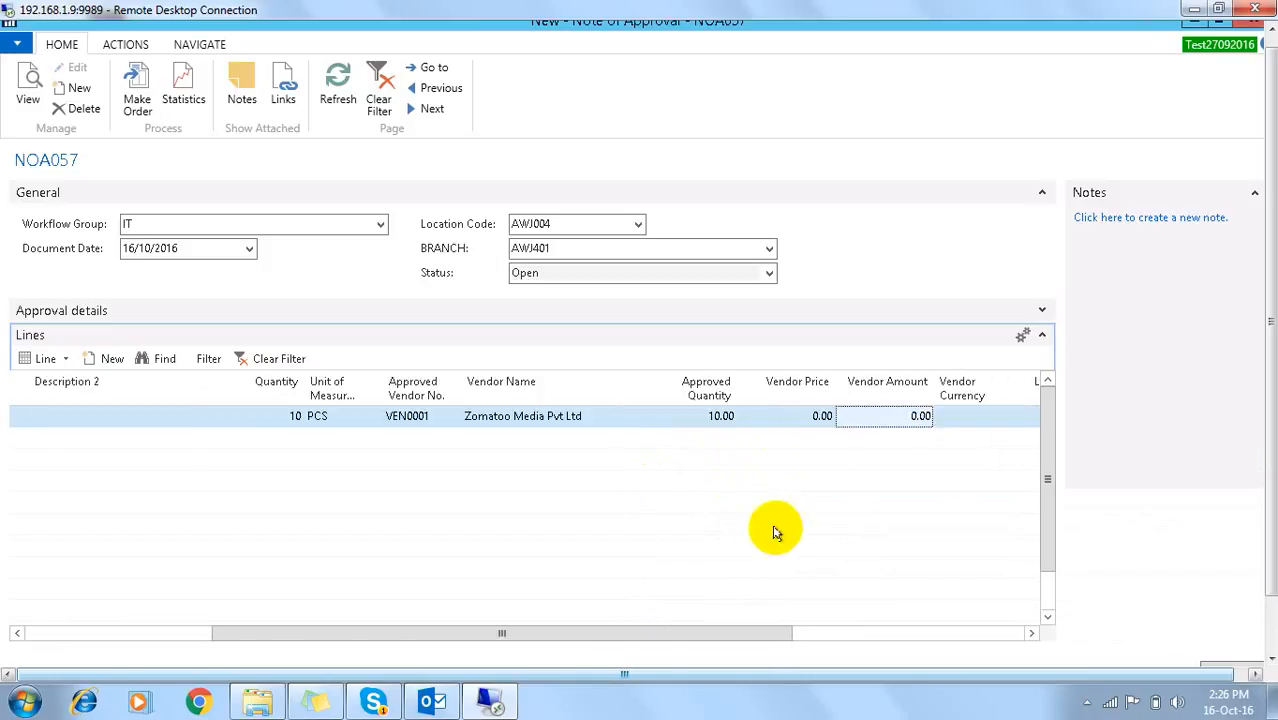
key("Tab")
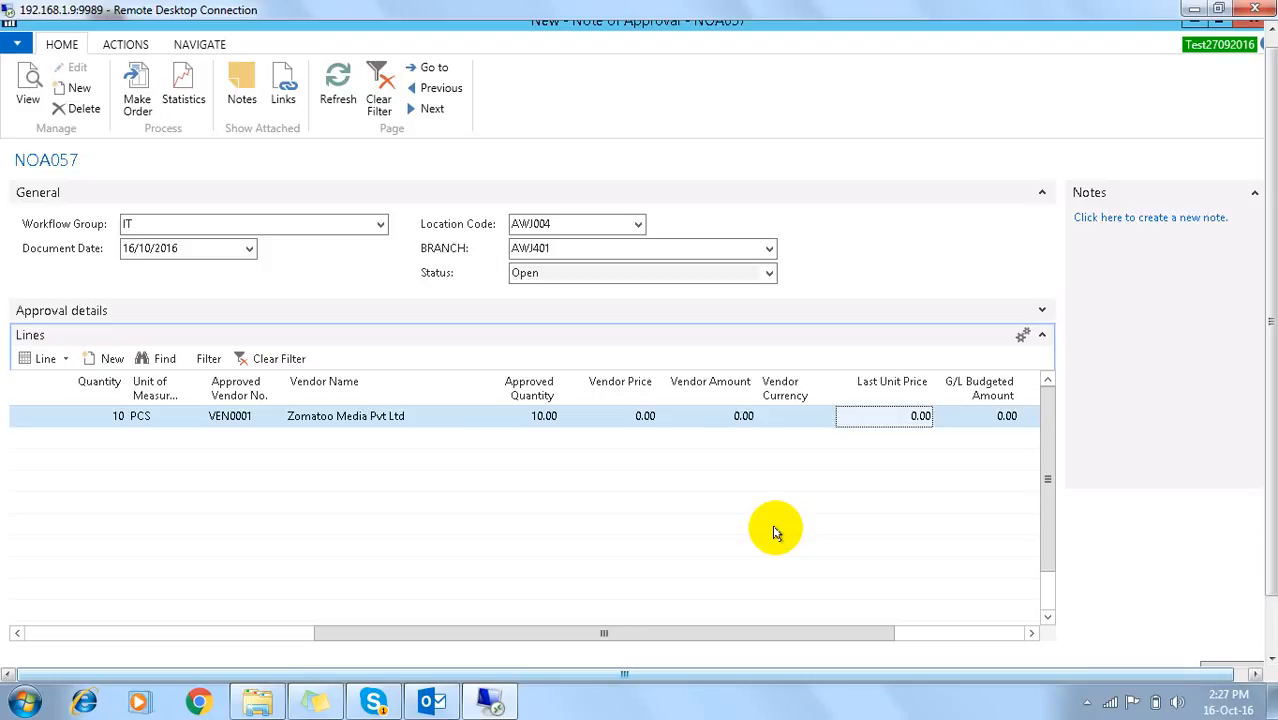
key("Left")
key("Left")
key("Left")
key("Left")
key("Left")
key("Left")
key("Left")
key("Left")
key("Left")
key("Left")
key("Left")
key("Left")
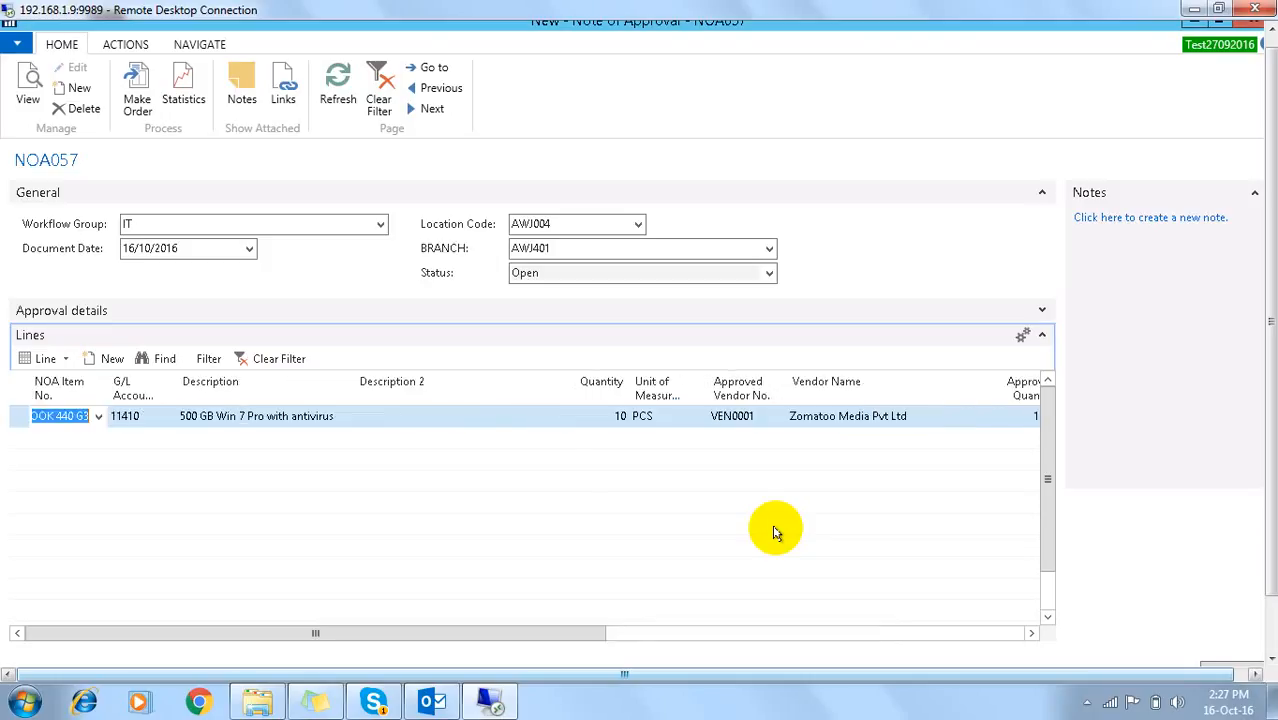
Step: Start a new line on NOA057 with item DATA \VOICE POINT
key("Right")
key("Right")
key("Right")
key("Right")
key("Right")
key("Left")
key("Left")
key("Left")
key("Left")
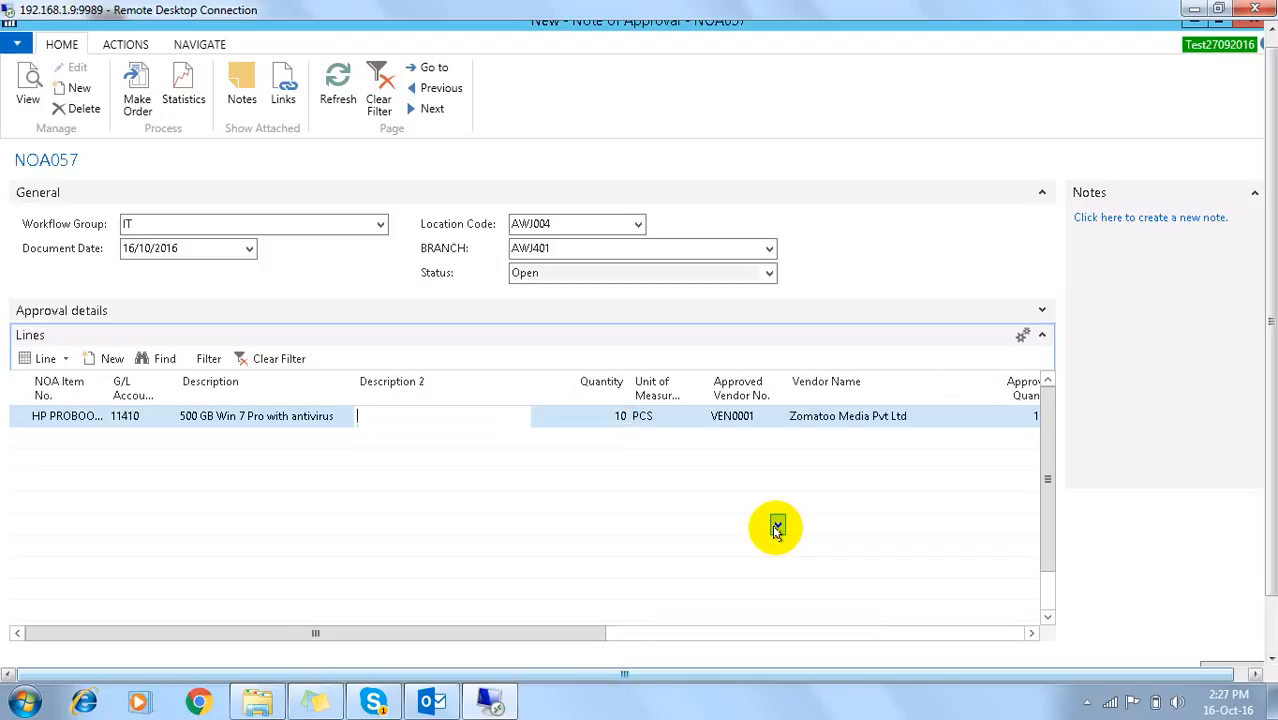
key("Right")
key("Right")
key("Down")
key("Left")
key("Left")
key("Left")
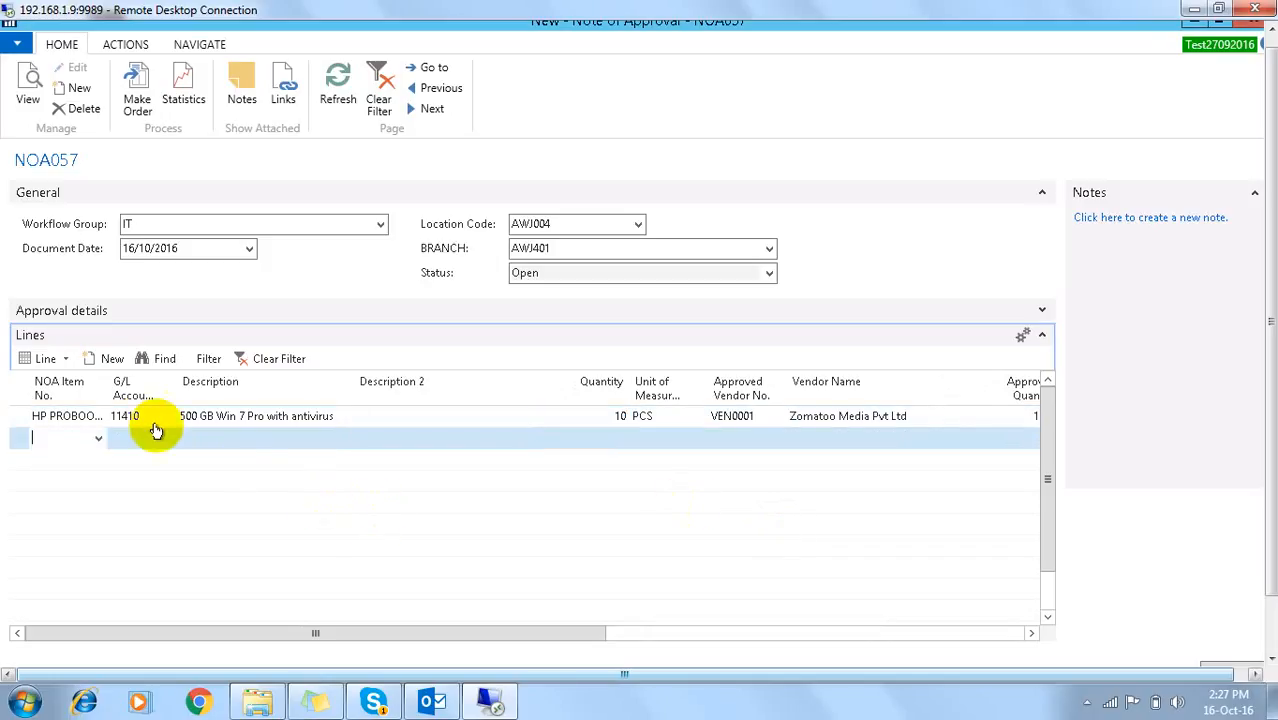
left_click(98, 439)
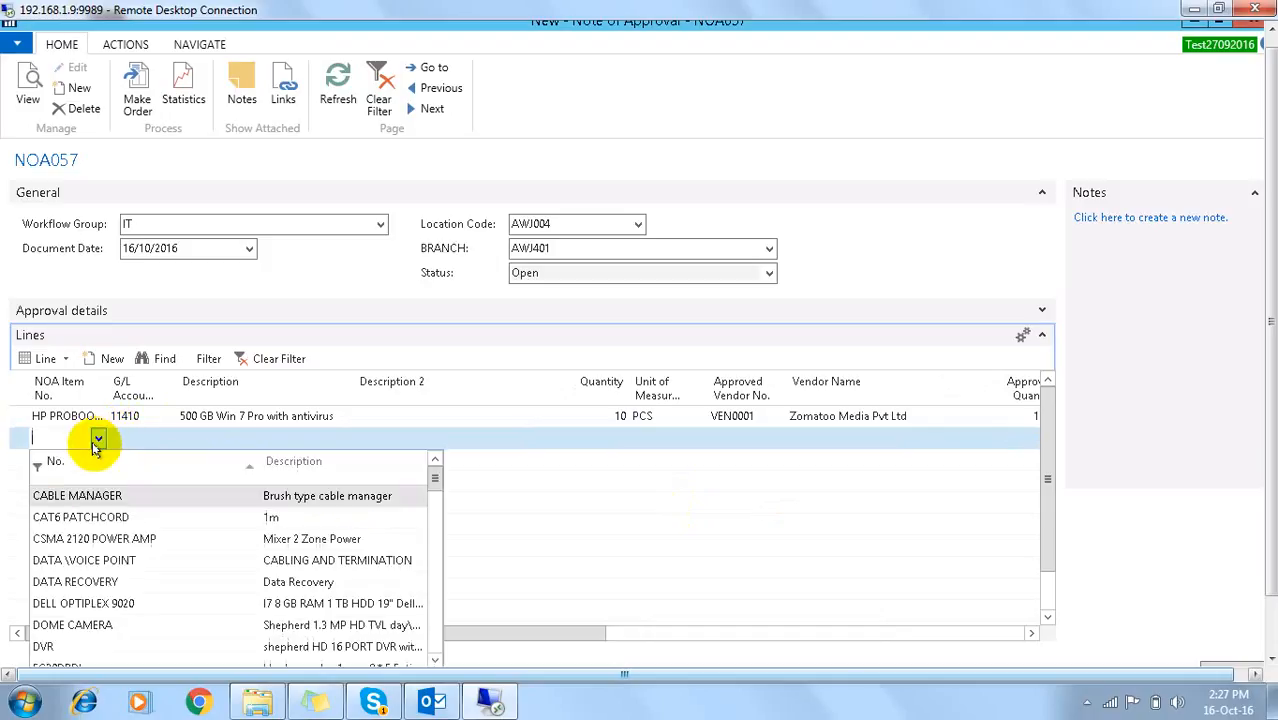
left_click(66, 560)
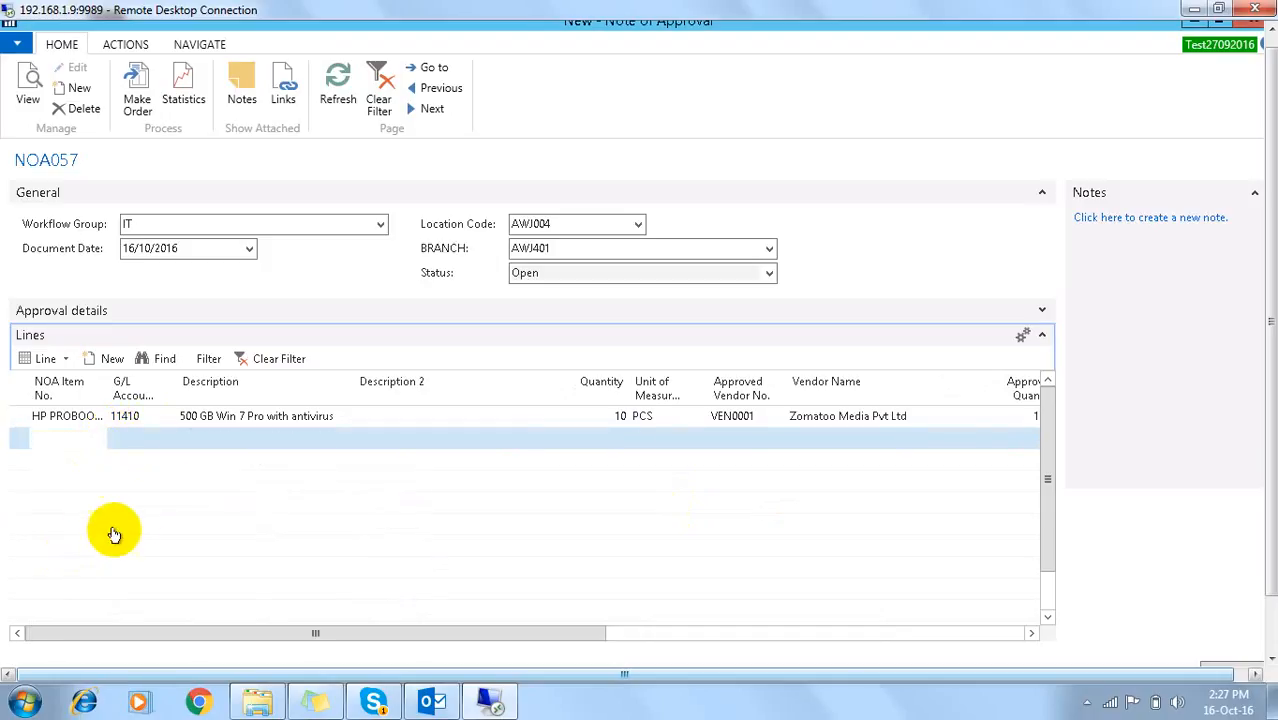
key("Tab")
key("Tab")
key("Tab")
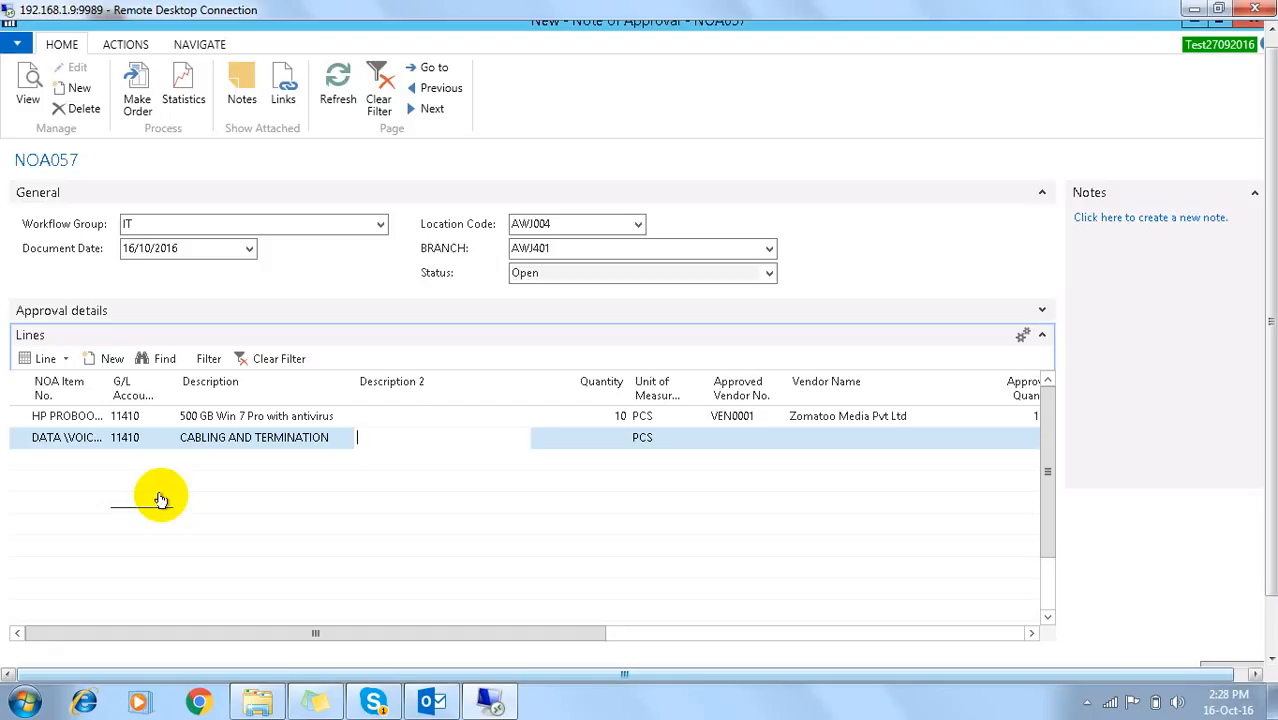
Step: Give the new line quantity 20 and approved vendor VEN0002
key("Tab")
mouse_move(500, 705)
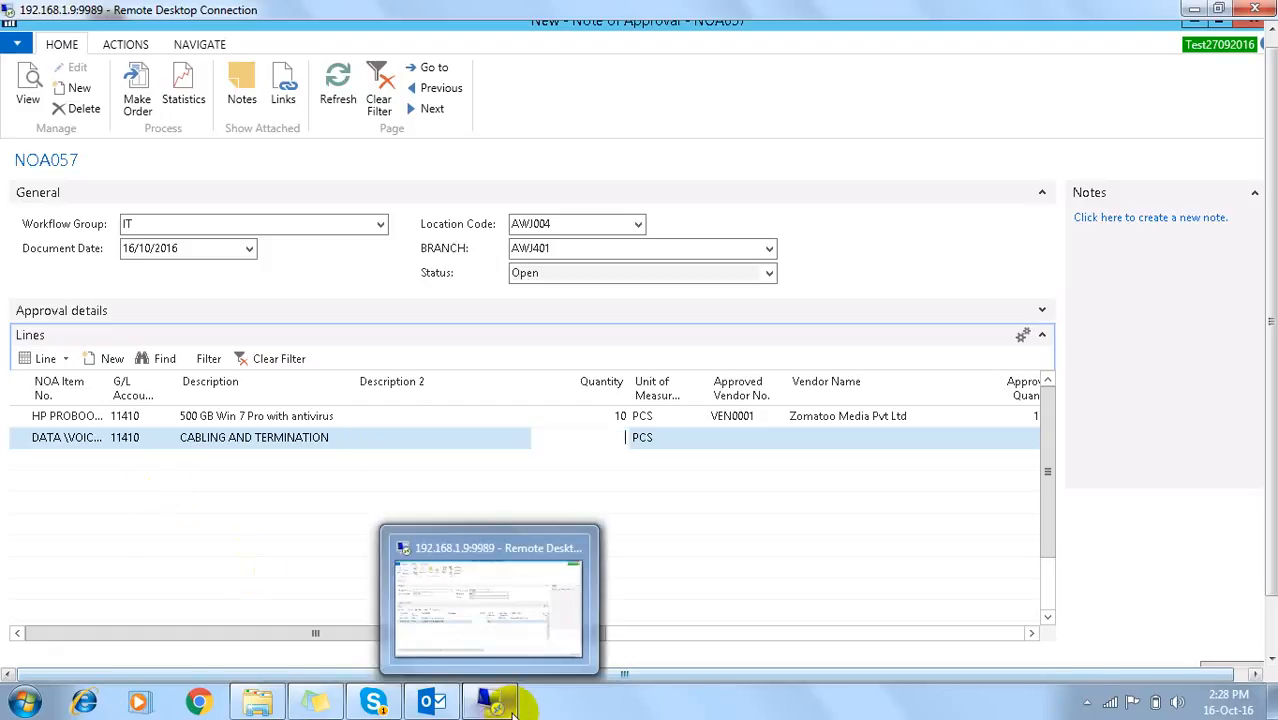
type("20")
key("Tab")
key("Tab")
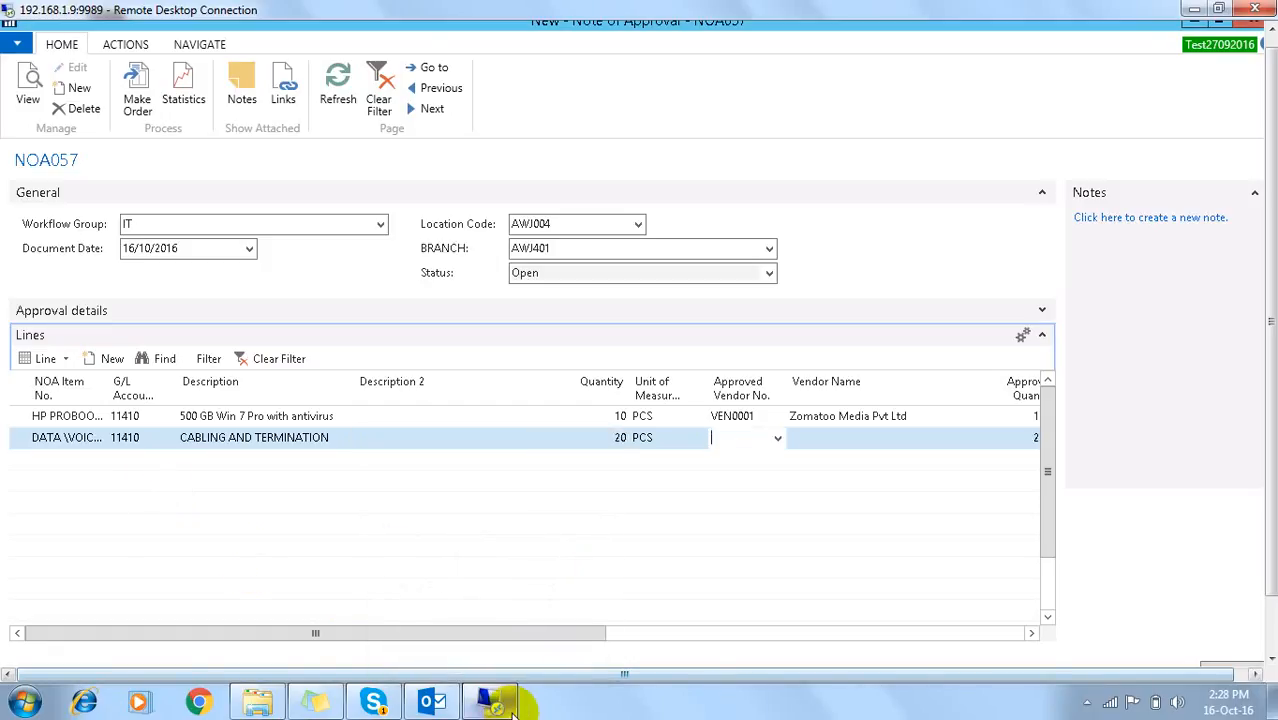
left_click(776, 438)
left_click(661, 519)
key("Tab")
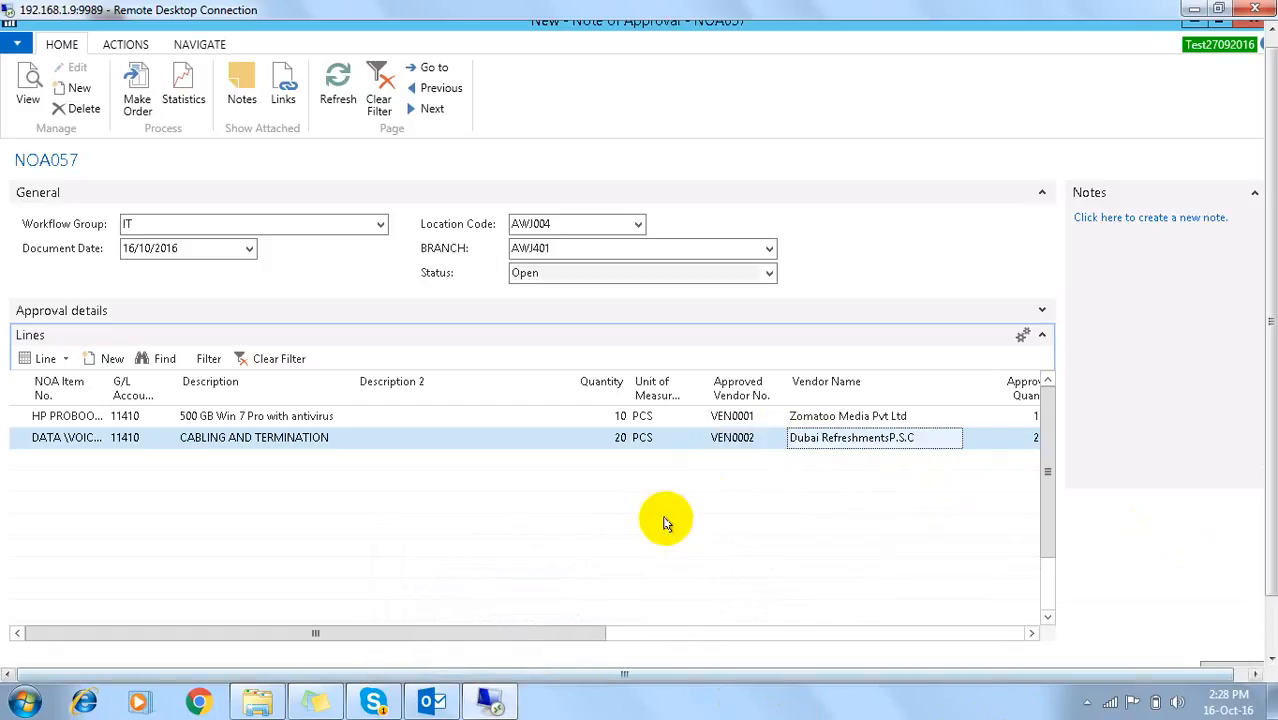
key("Tab")
key("Home")
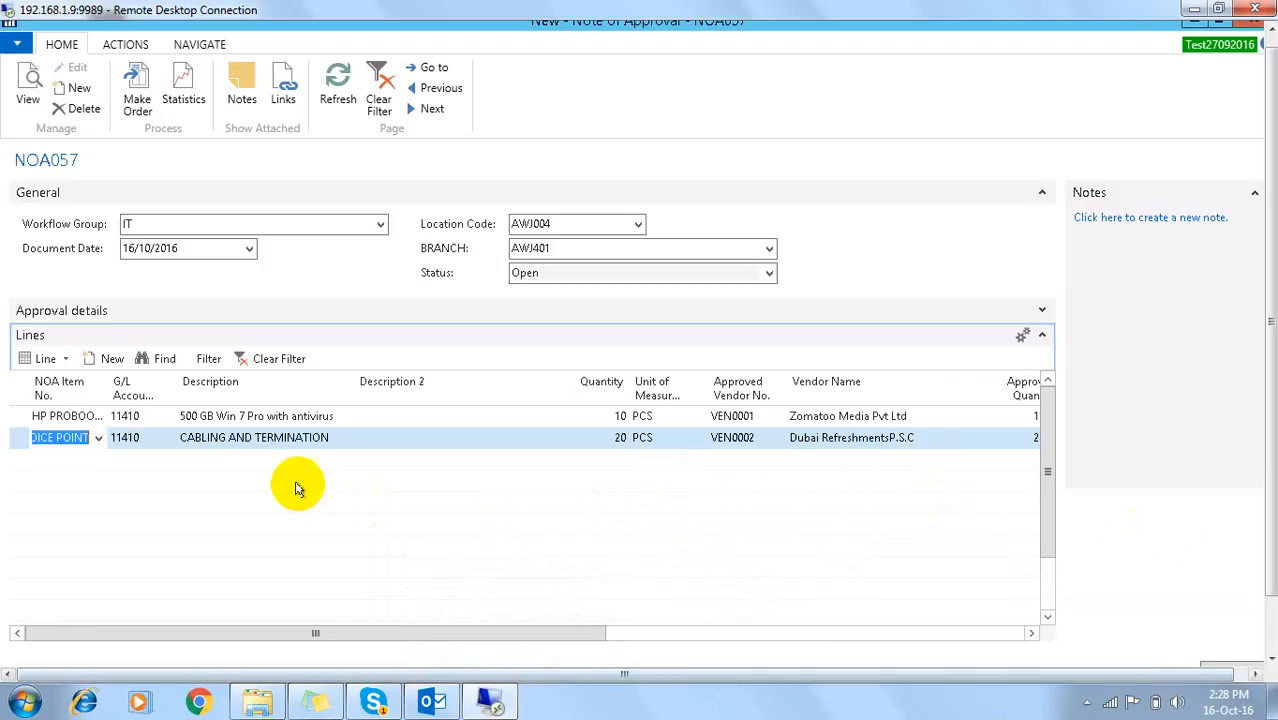
Step: Send NOA057 for approval, then dismiss the error that the approval workflow doesn't support it
left_click(120, 44)
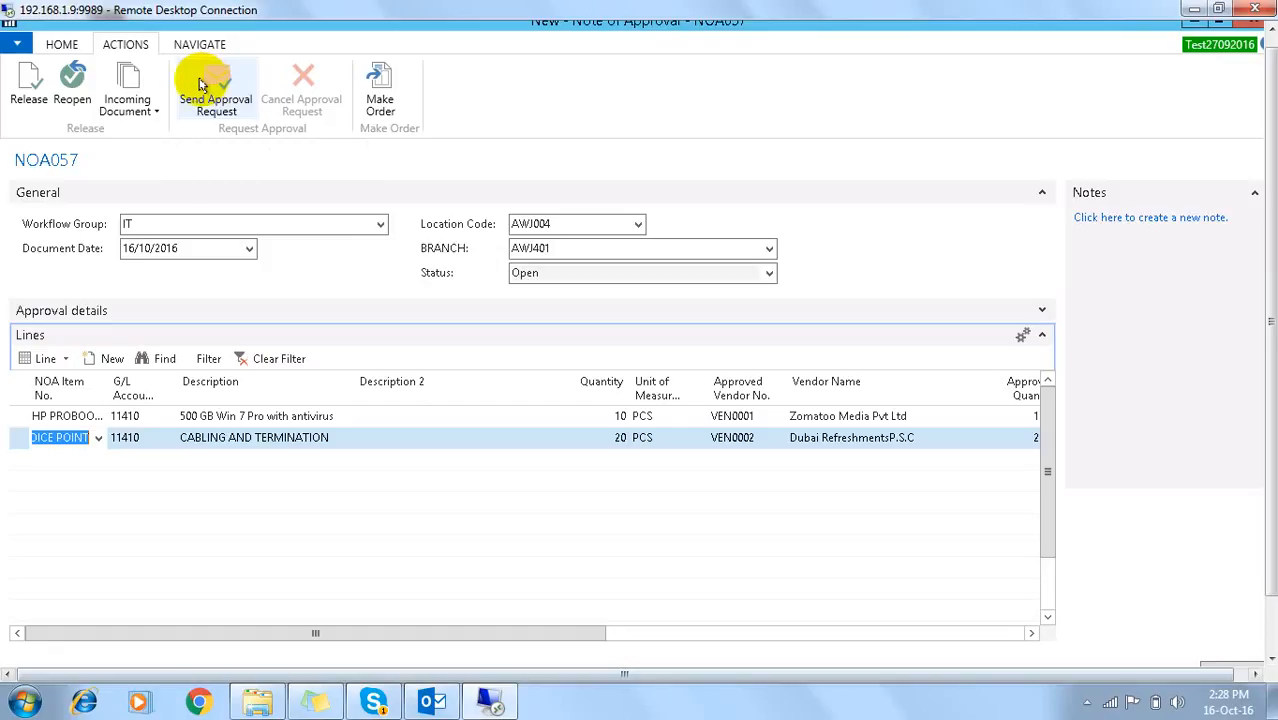
left_click(200, 82)
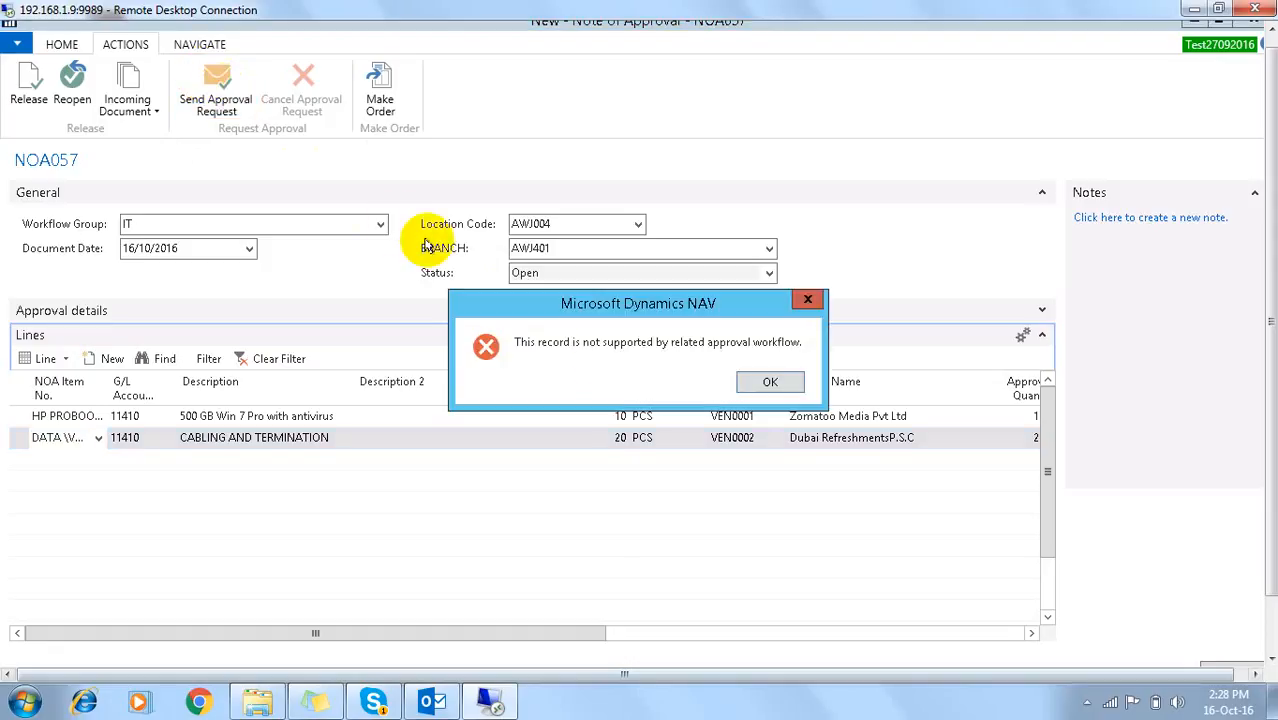
left_click(766, 383)
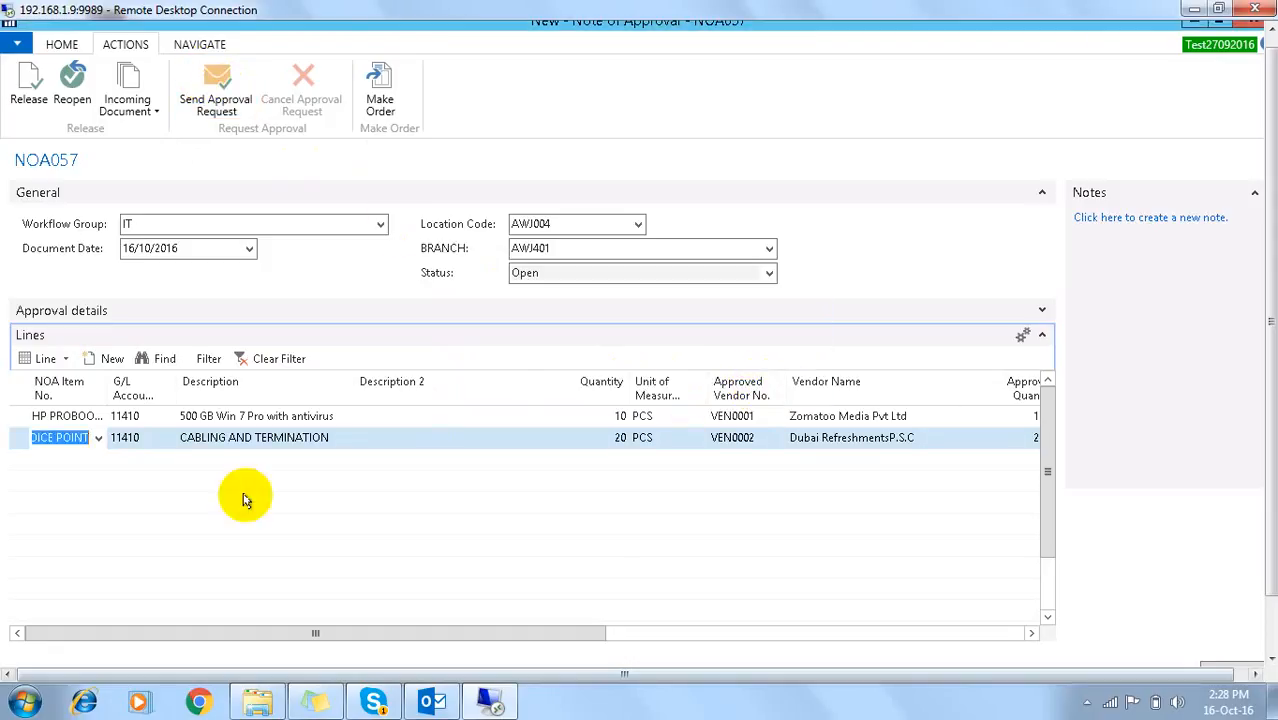
Step: Change the first line's item to CAT6 PATCHCORD
left_click(88, 418)
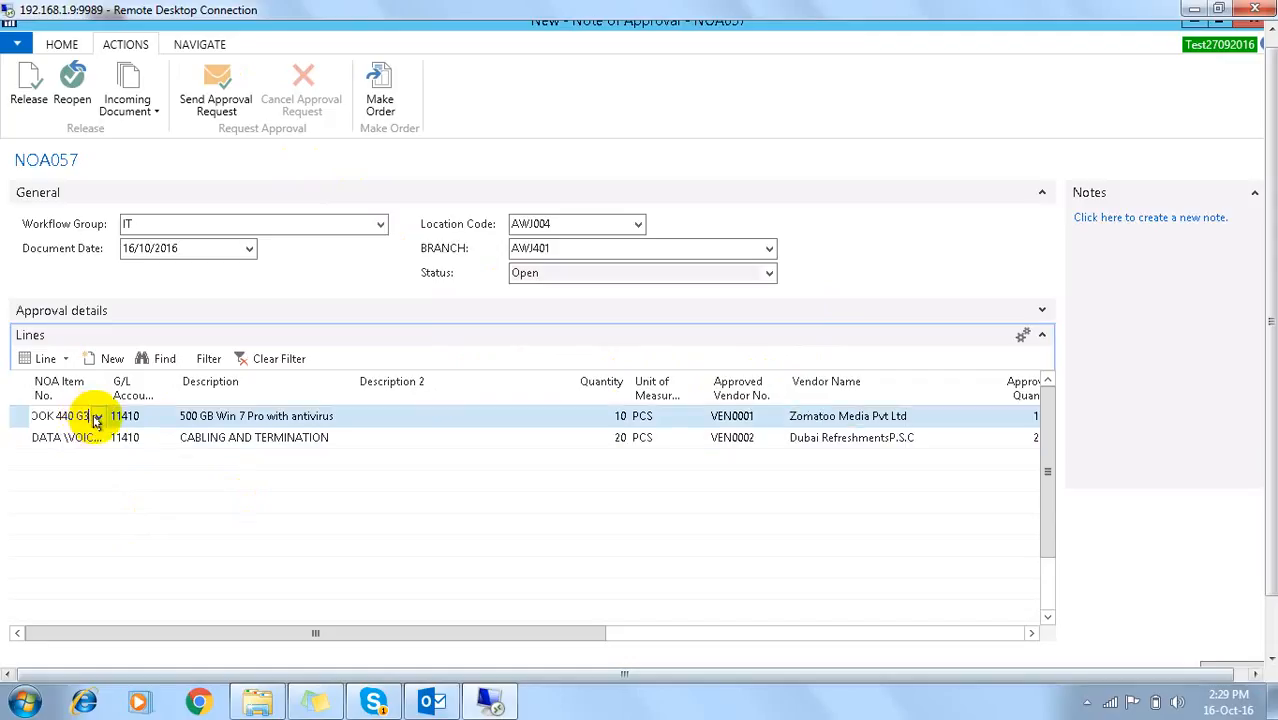
left_click(97, 417)
key("Up")
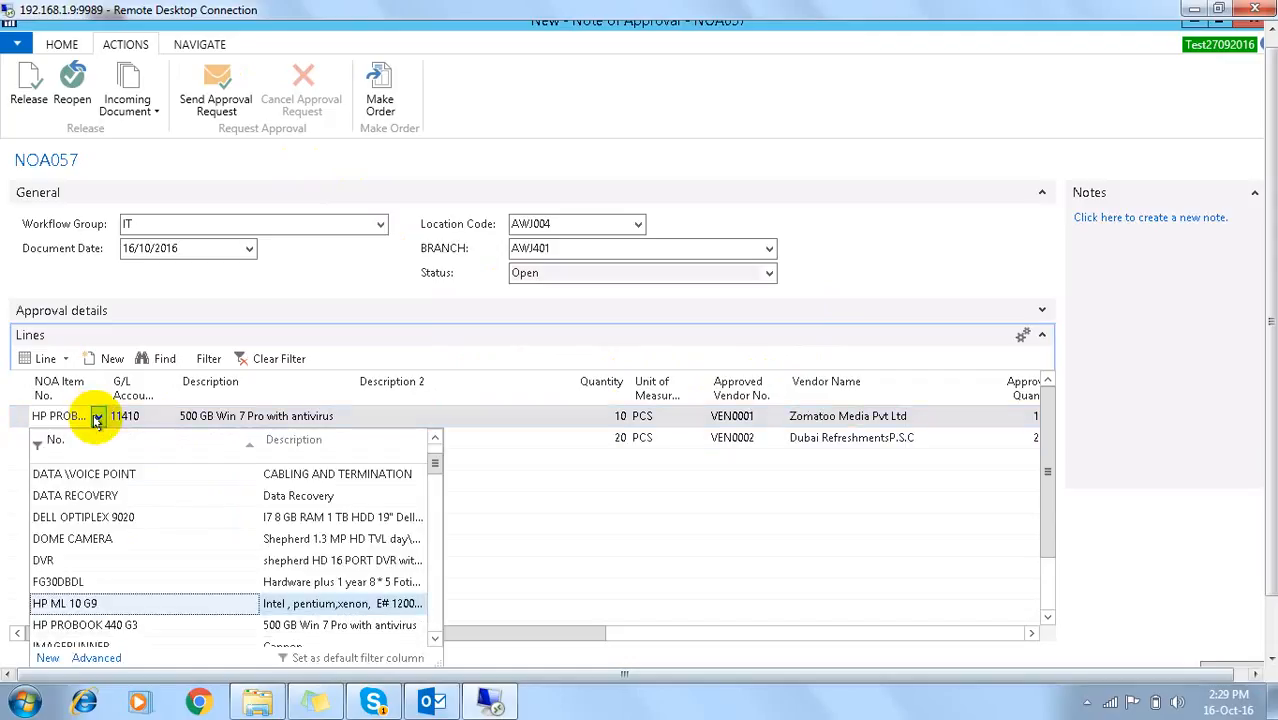
key("Up")
key("Up")
key("Up")
key("Up")
key("Up")
key("Up")
key("Up")
key("Up")
key("Up")
key("Up")
key("Down")
key("Down")
key("Return")
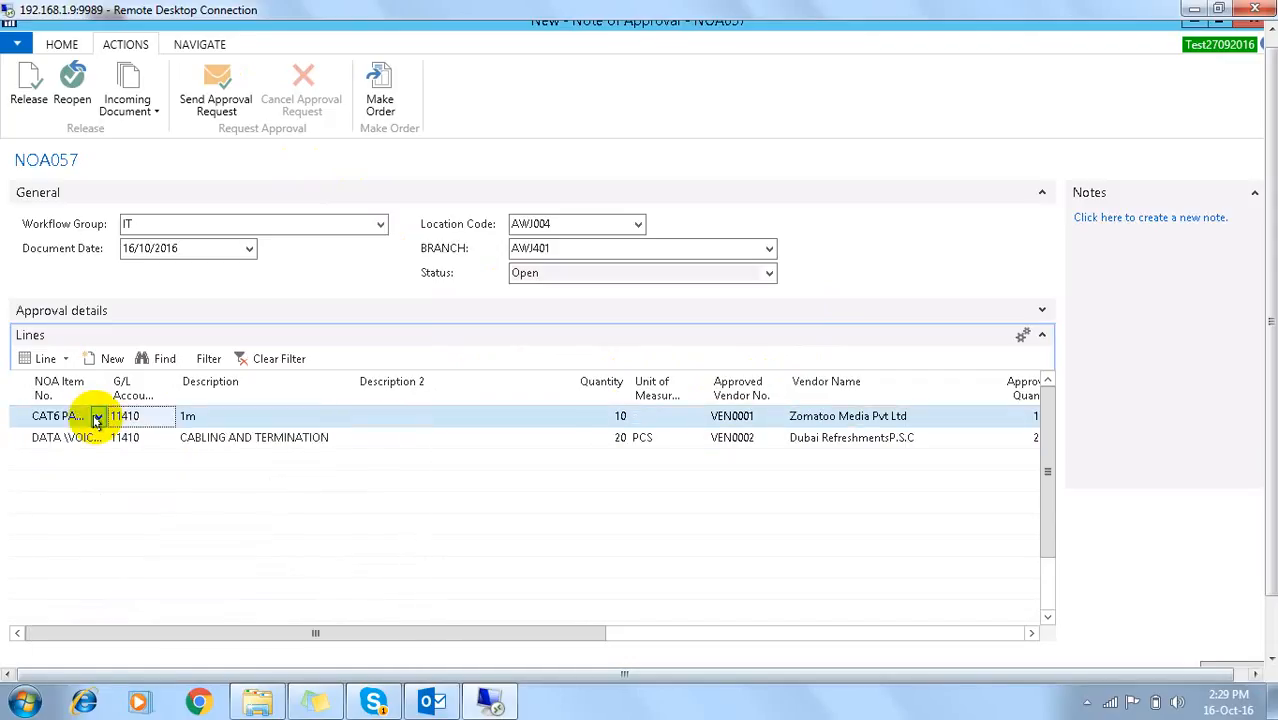
Step: Change the second line's item to CABLE MANAGER
key("Down")
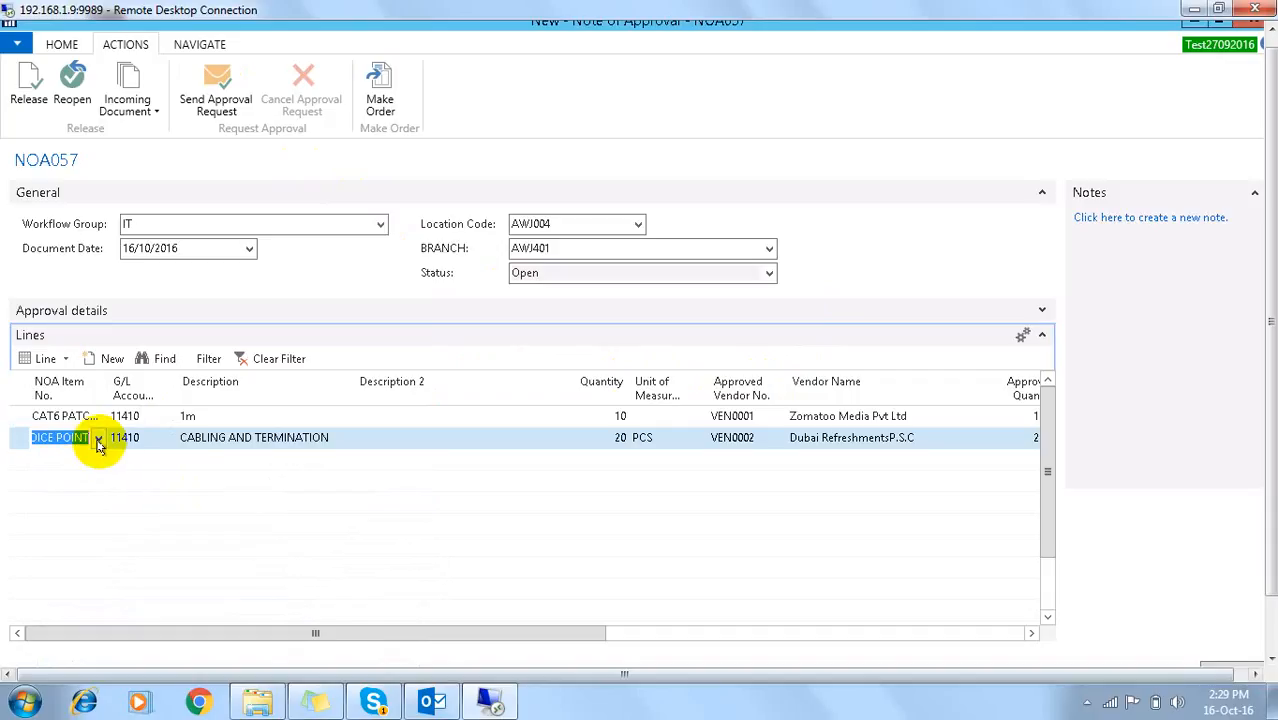
left_click(98, 440)
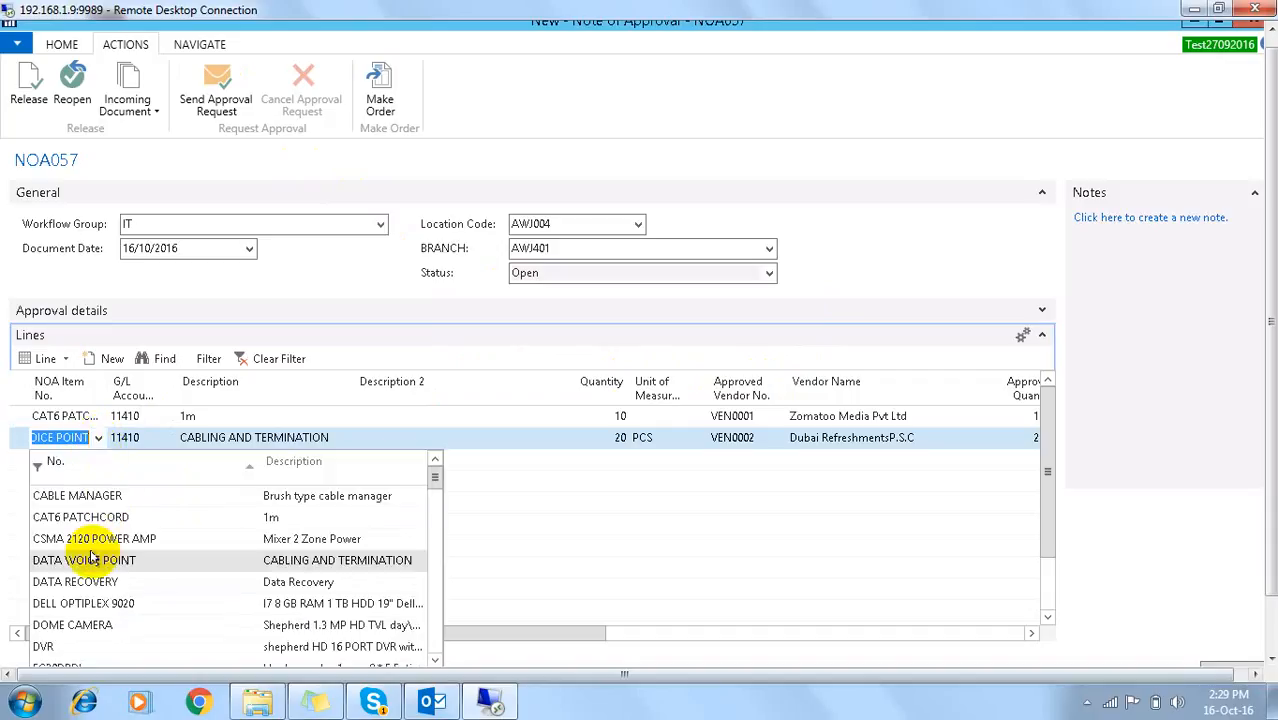
left_click(77, 496)
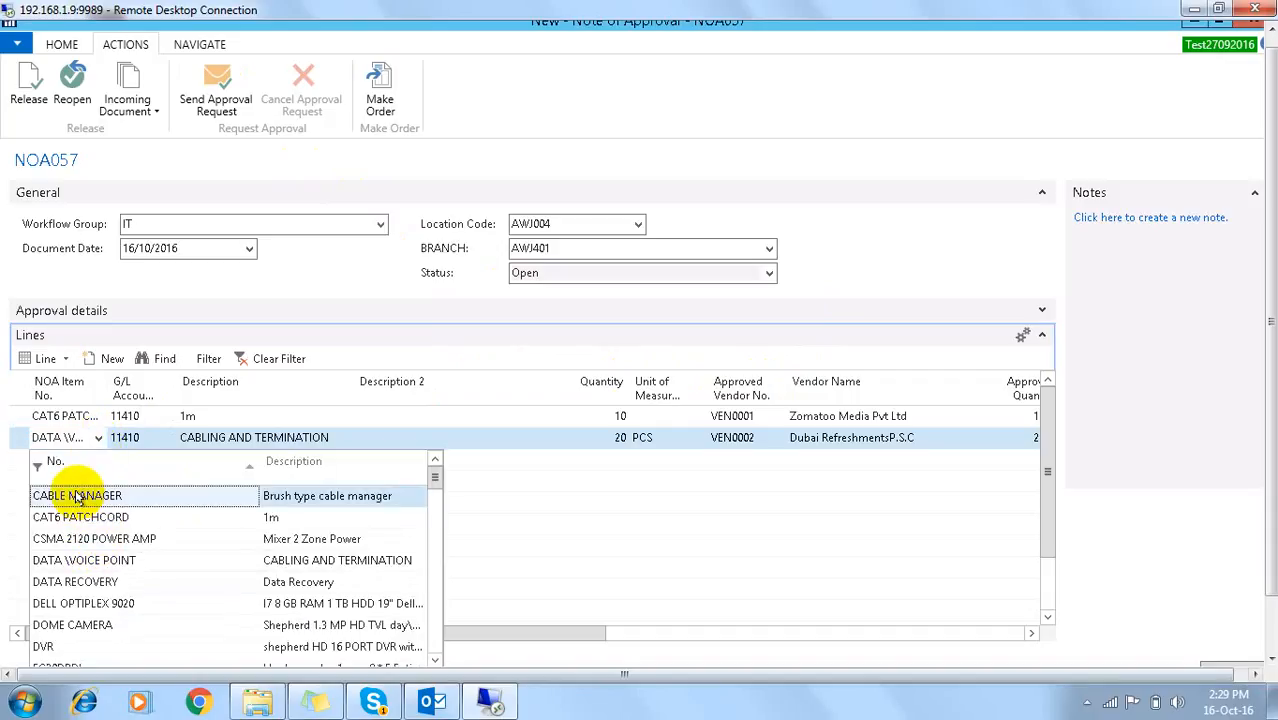
key("Tab")
key("Tab")
key("Tab")
key("Tab")
key("Tab")
key("Tab")
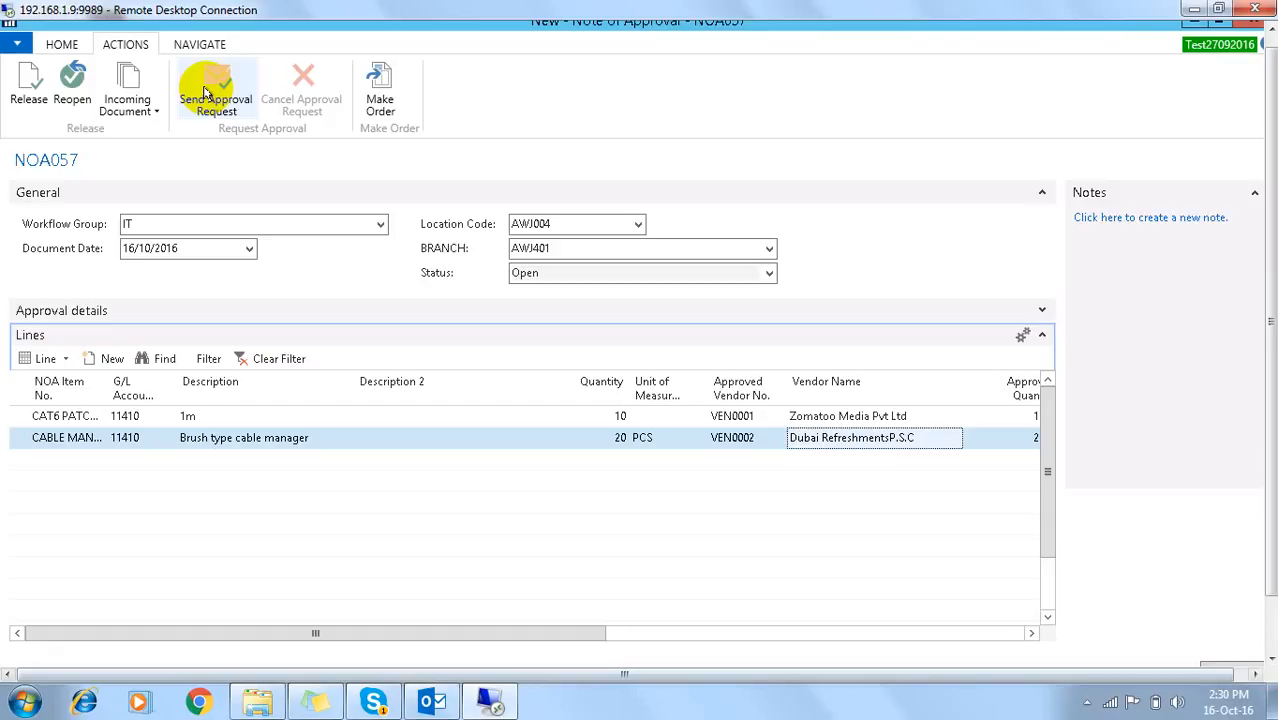
Step: Resend NOA057 for approval, dismiss the workflow error again, and close the card to the list
left_click(214, 92)
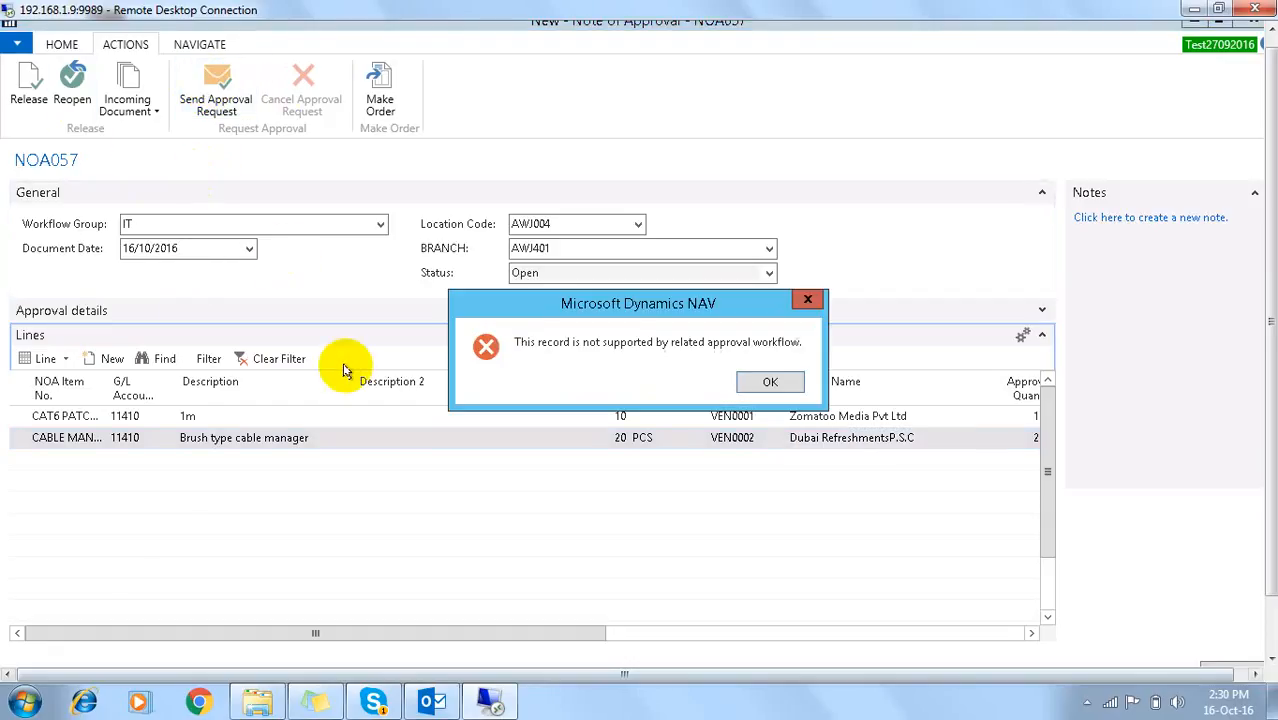
left_click(767, 382)
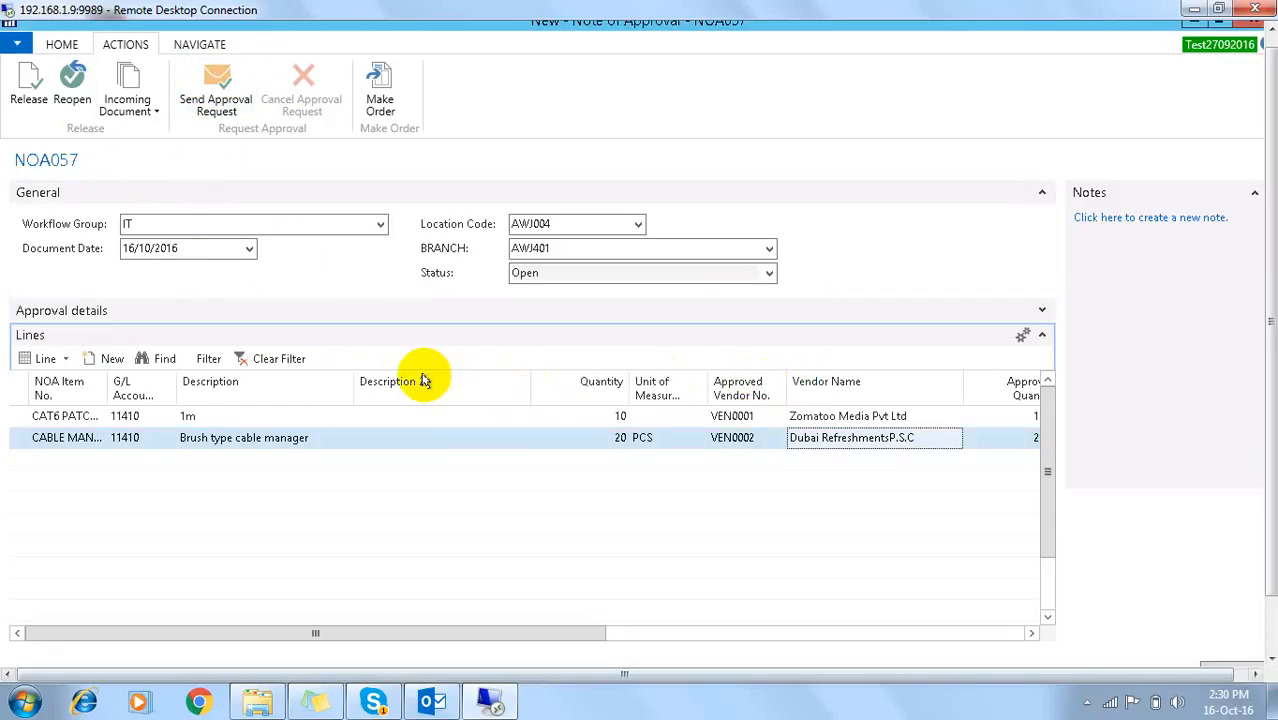
left_click(216, 415)
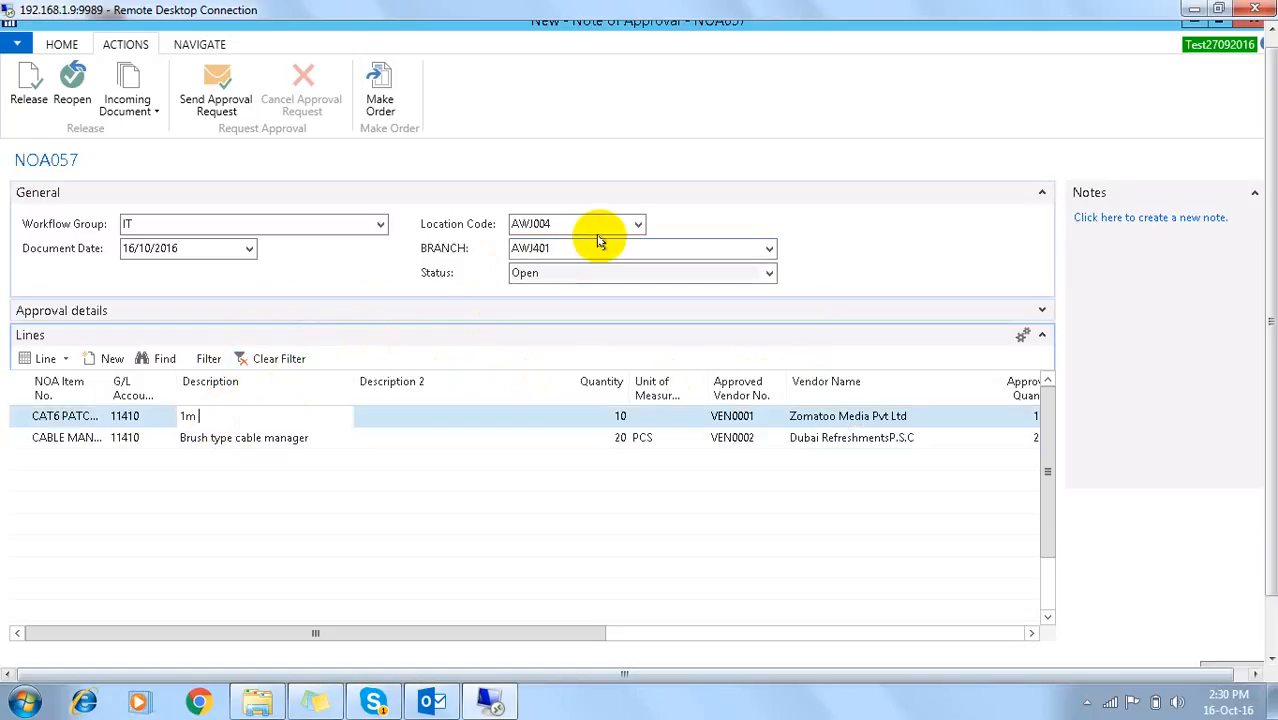
left_click(638, 224)
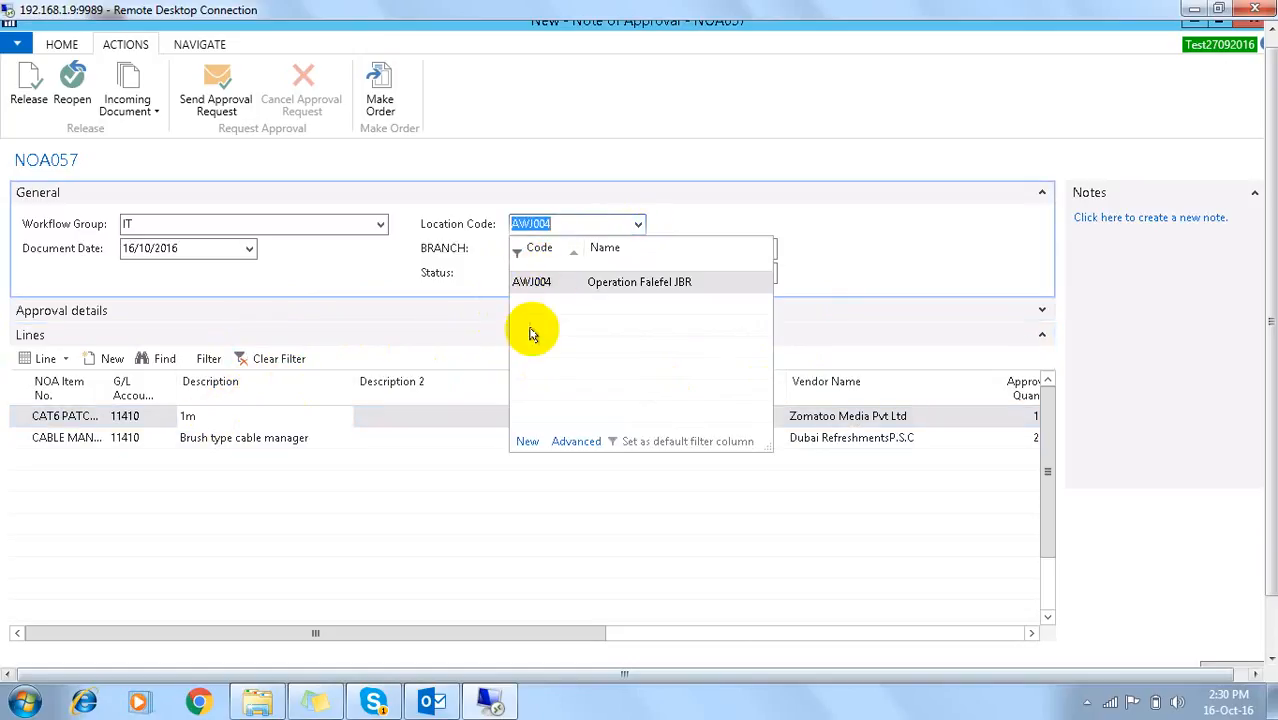
key("Escape")
key("Escape")
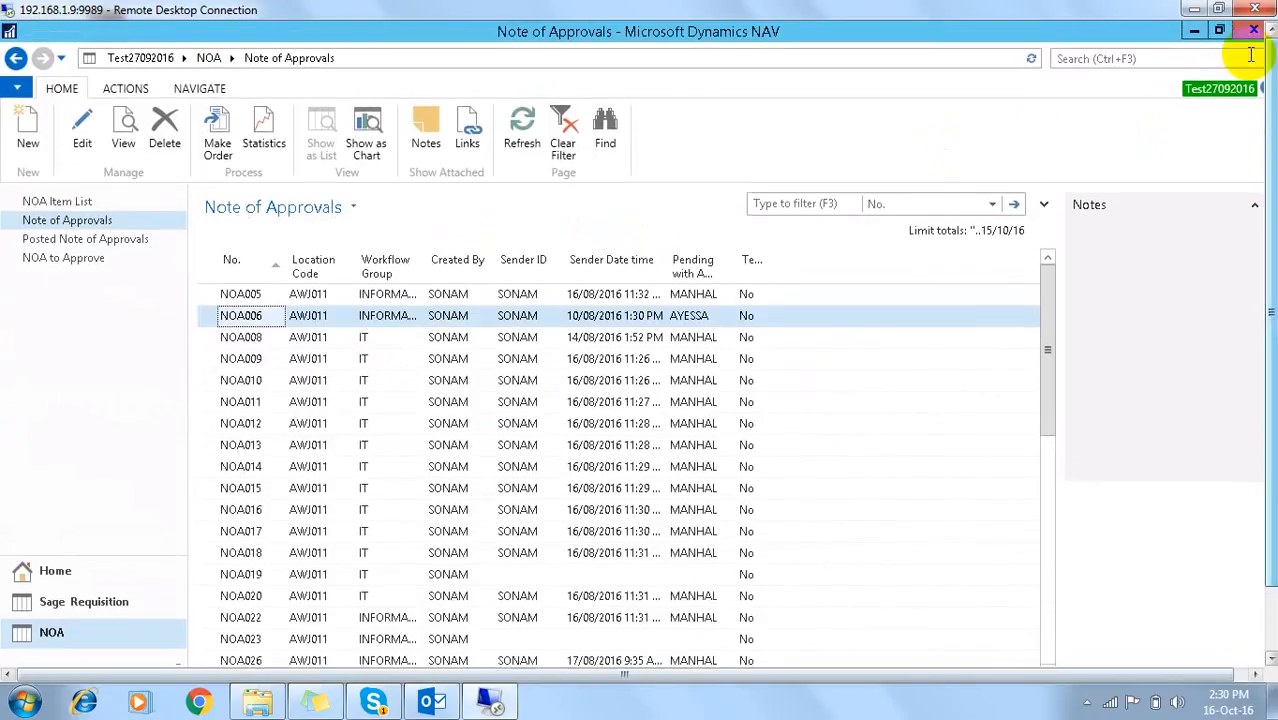
Step: Restart Dynamics NAV 2016 and sign in with the test user's name and password
left_click(1253, 30)
left_click_drag(1271, 86, 1271, 152)
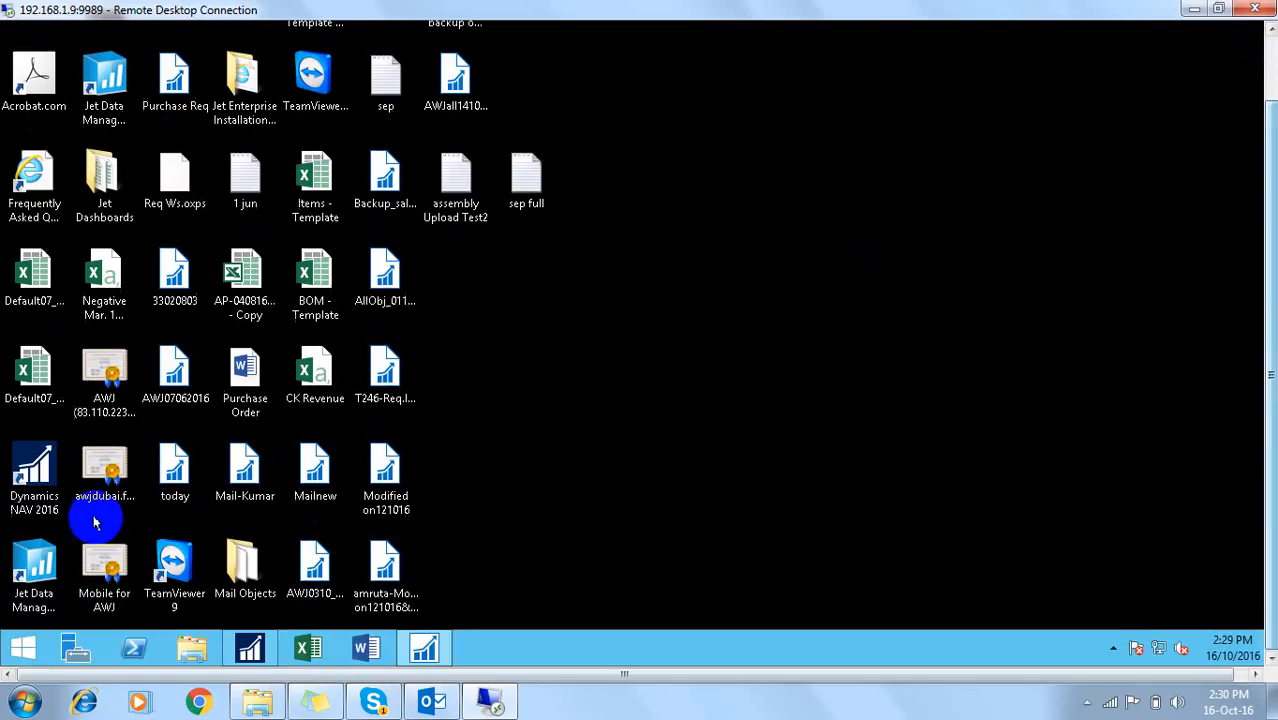
left_click(34, 470)
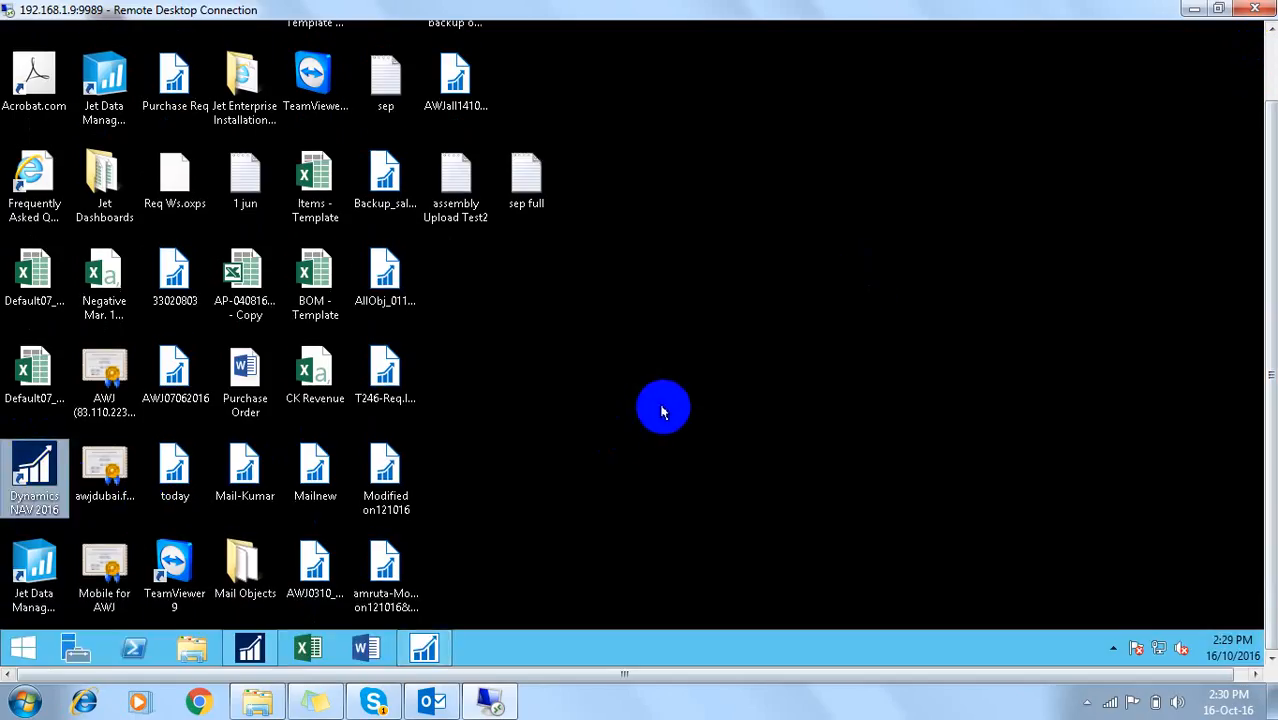
double_click(36, 476)
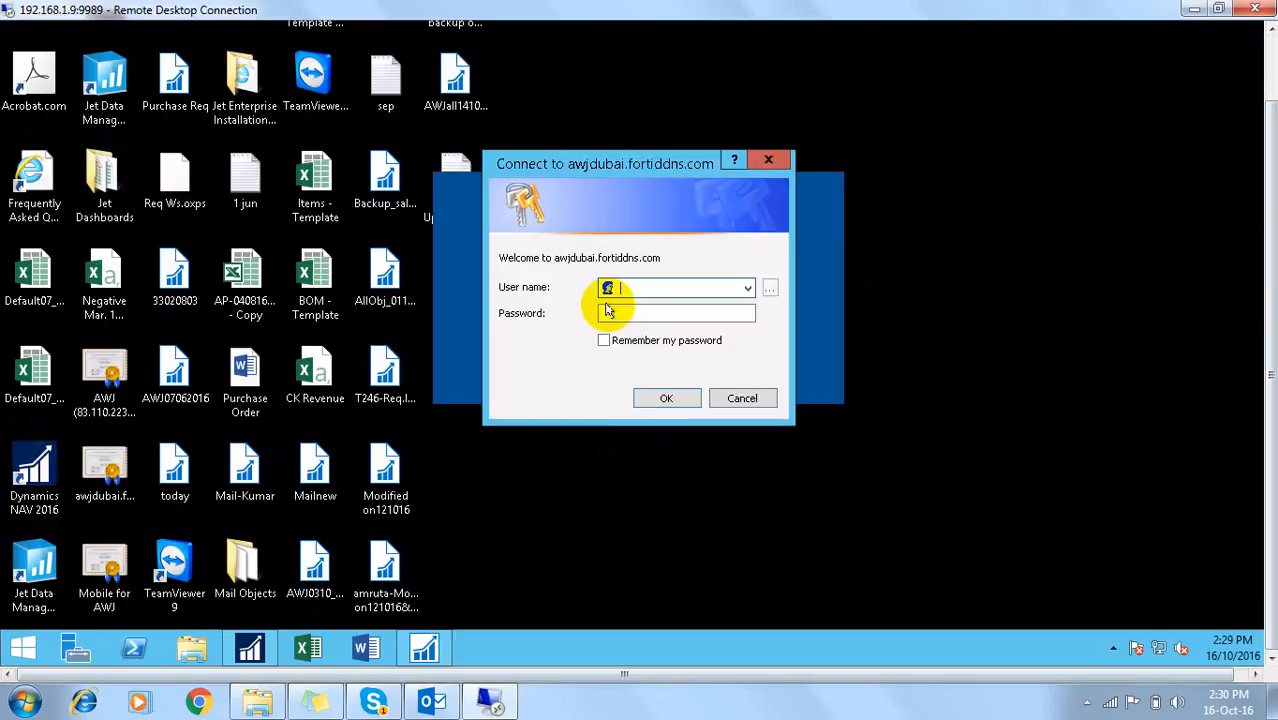
type("test")
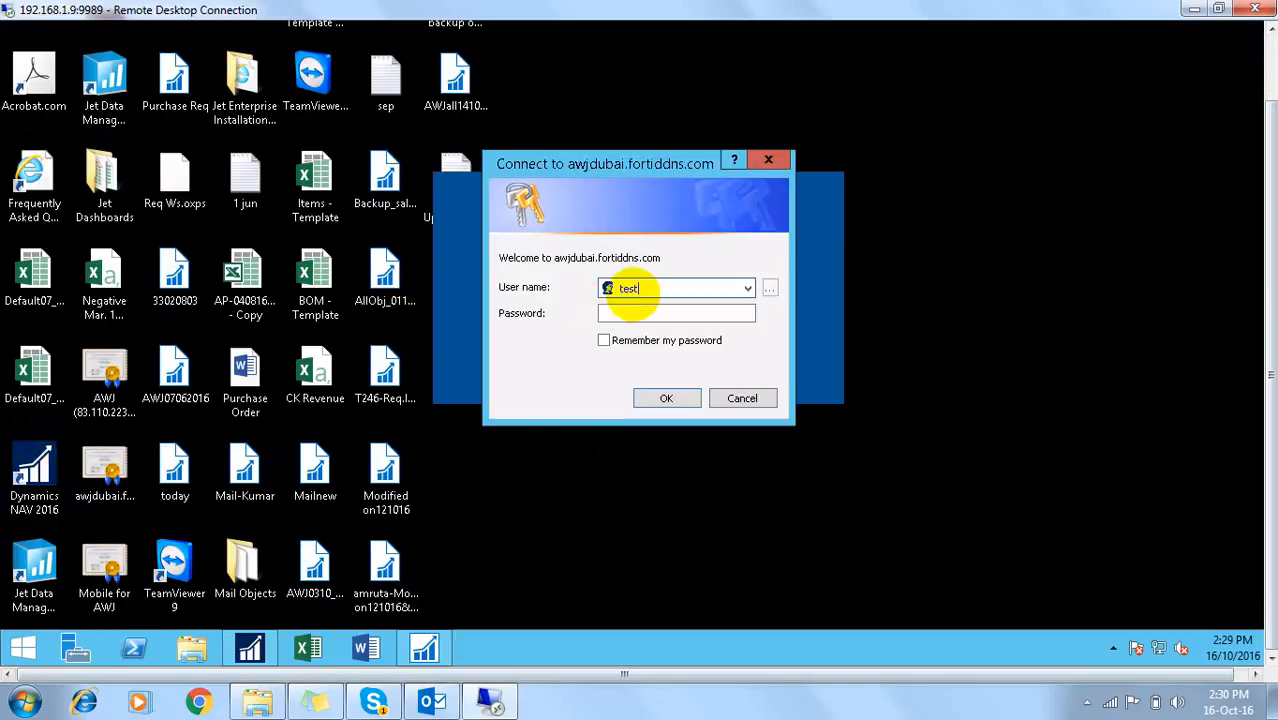
type("99")
key("Tab")
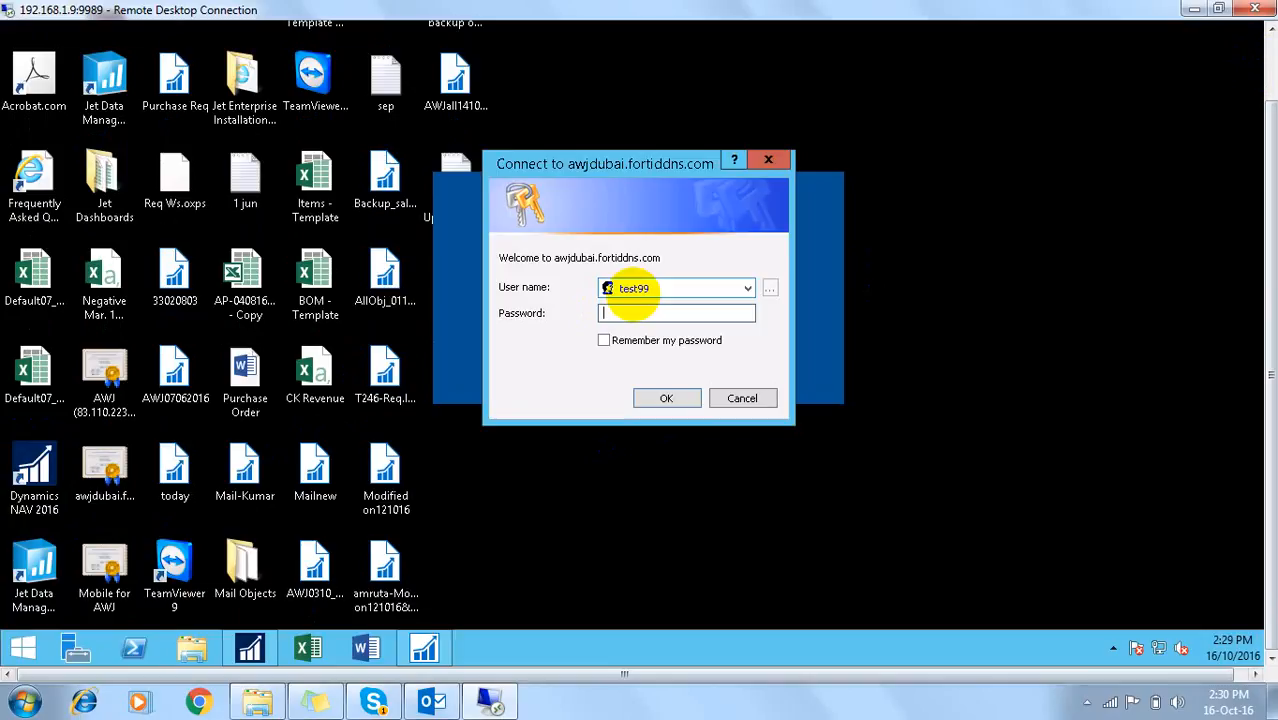
type("*************")
key("Return")
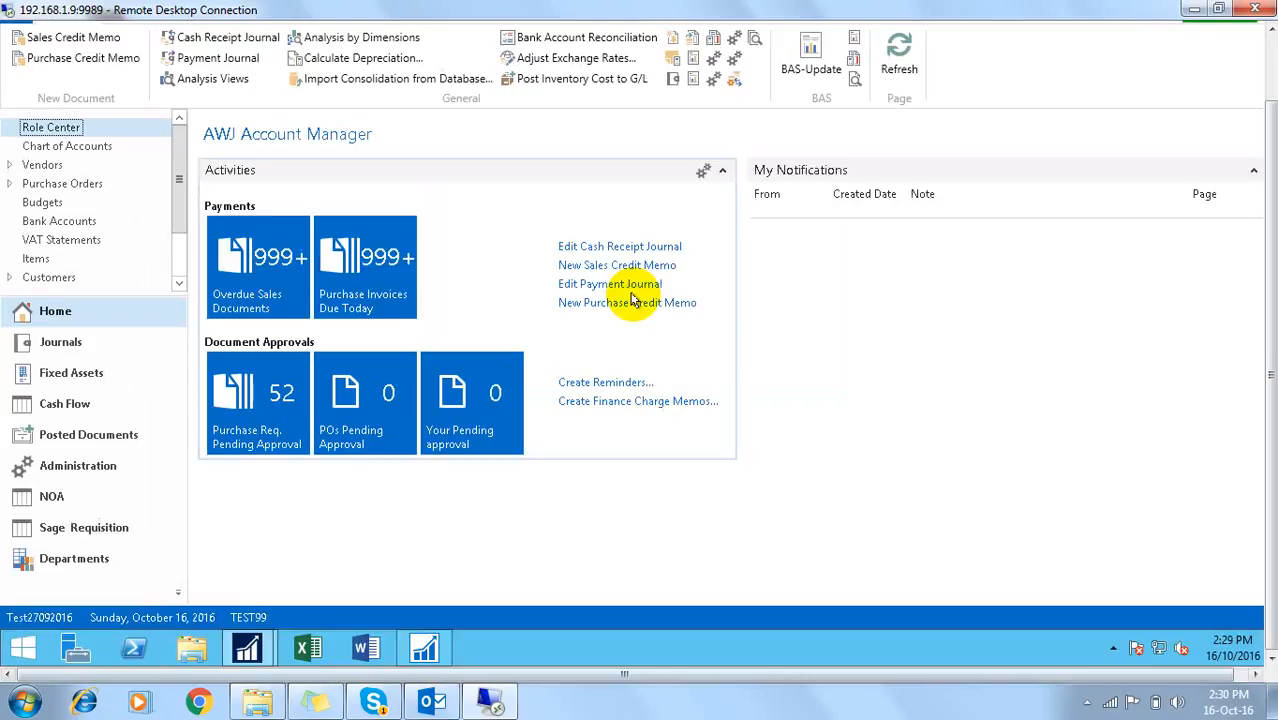
Step: From the NOA area's Note of Approvals list, create note NOA058 with workflow group IT
left_click(60, 500)
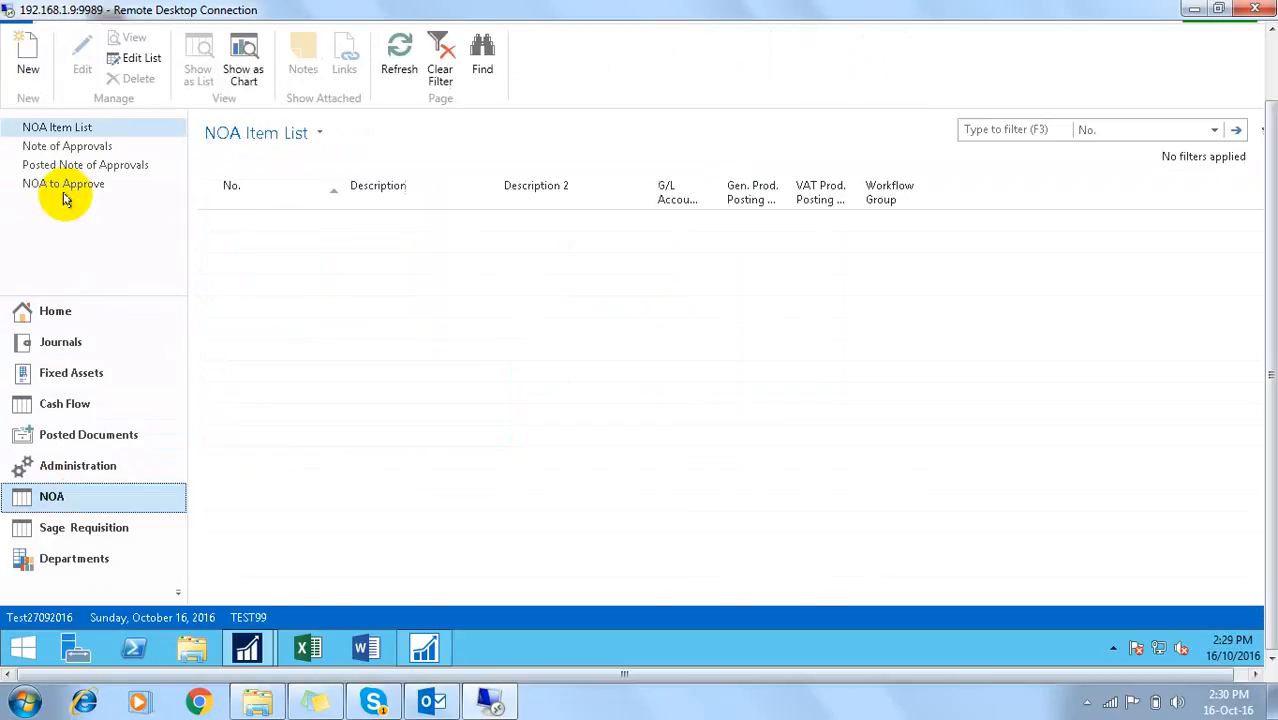
left_click(66, 186)
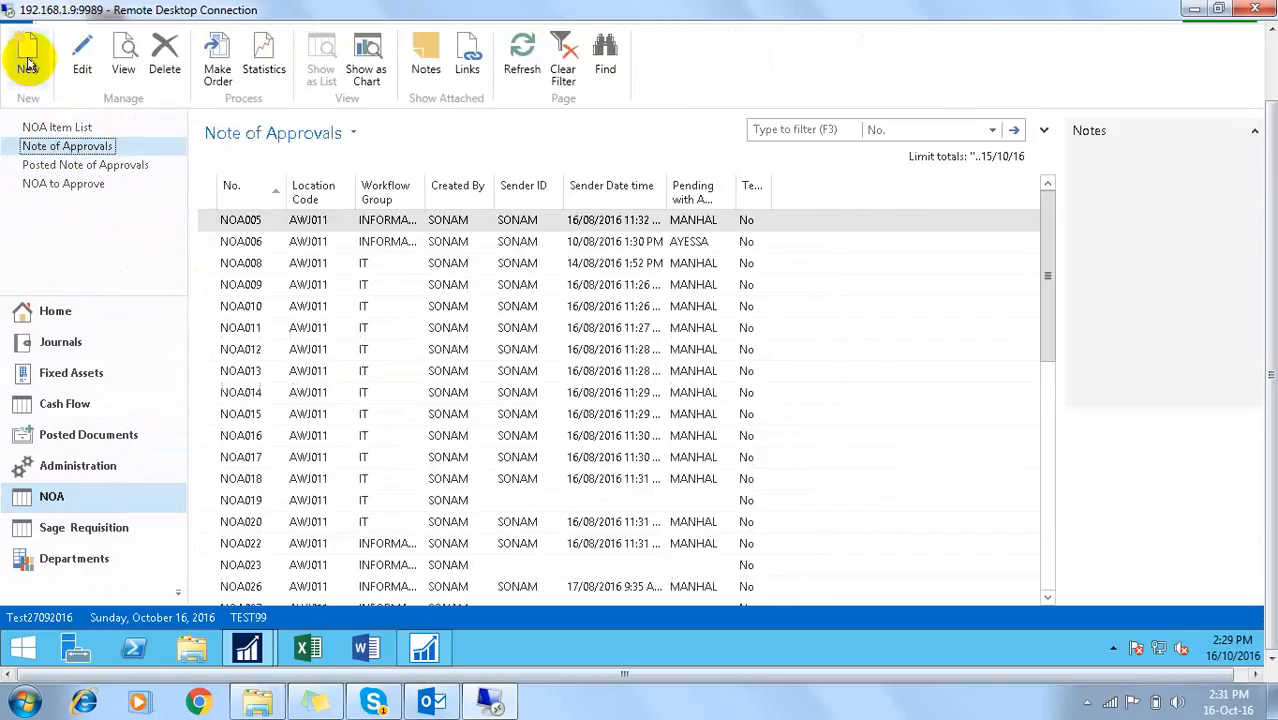
left_click(23, 57)
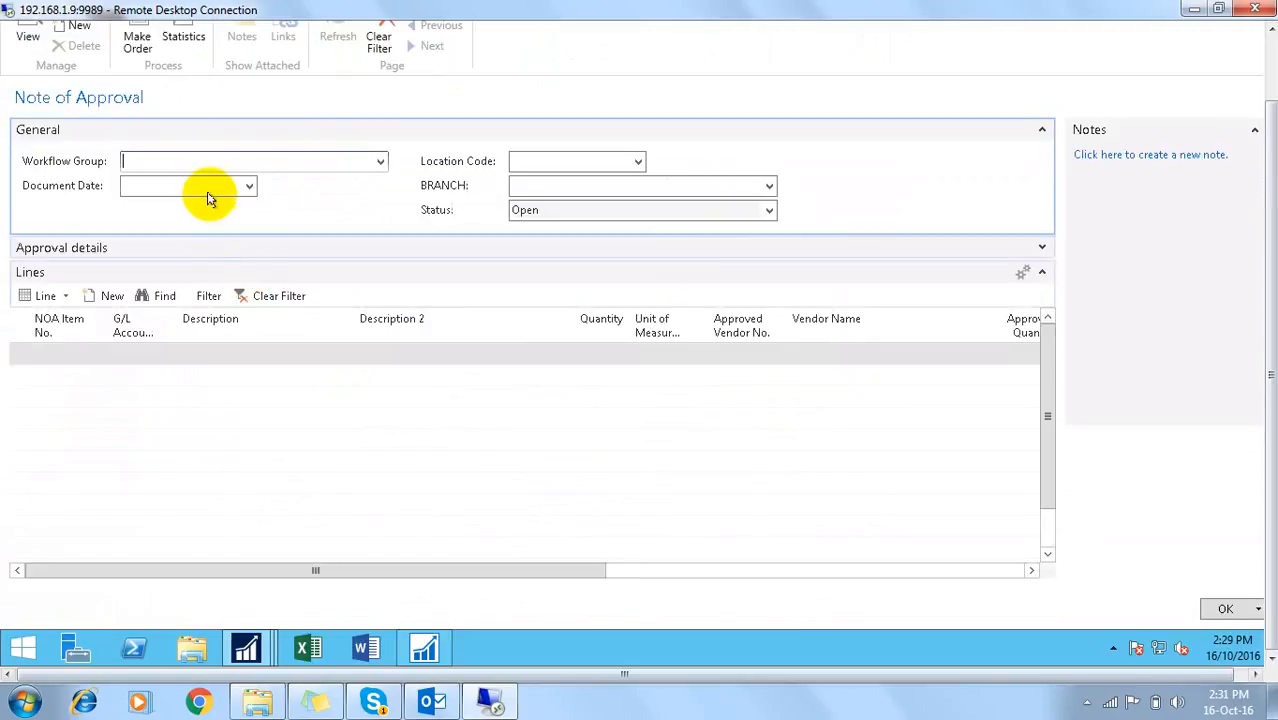
key("Tab")
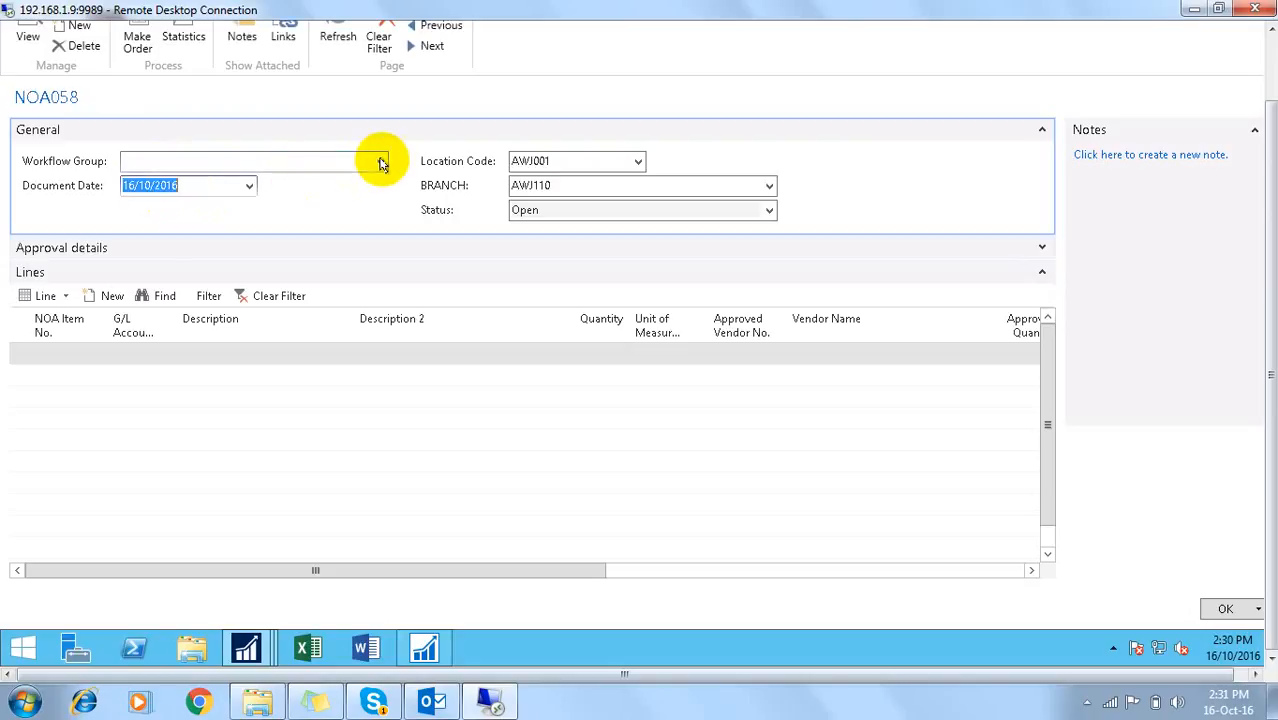
left_click(380, 161)
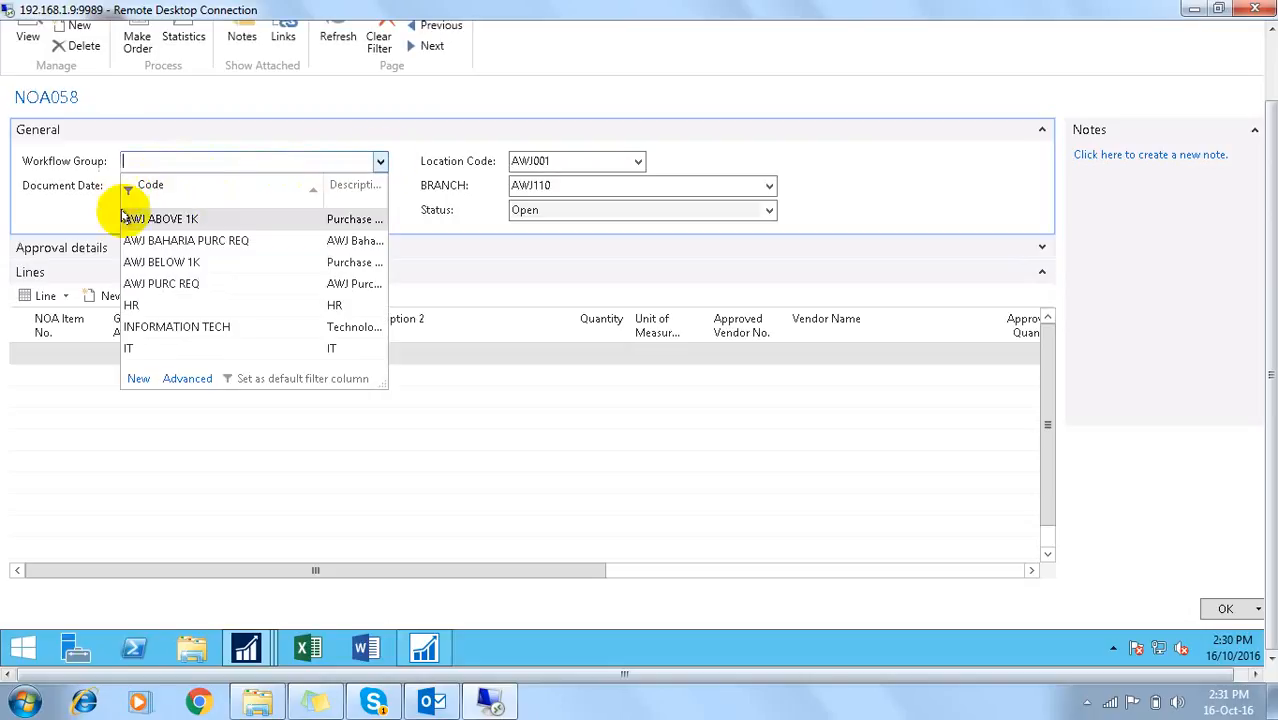
left_click(134, 346)
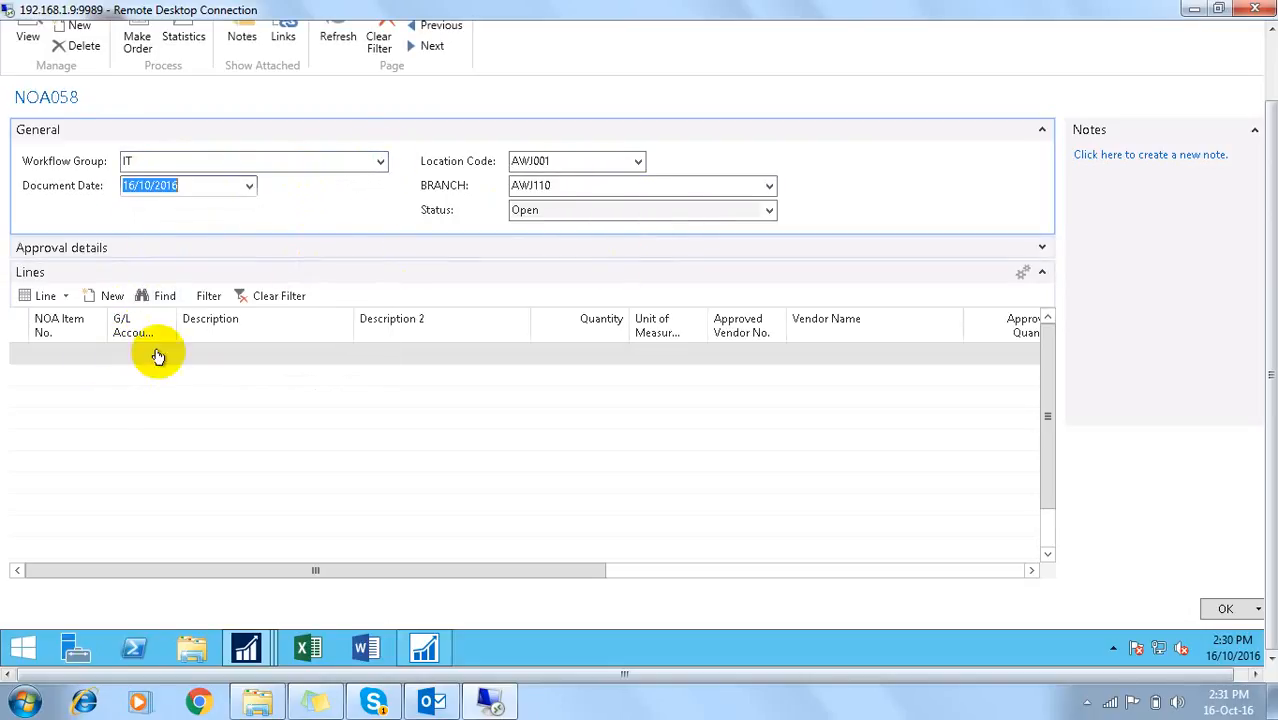
left_click(57, 356)
Step: Add a CABLE MANAGER line with quantity 10 and approved vendor VEN0001
left_click(98, 353)
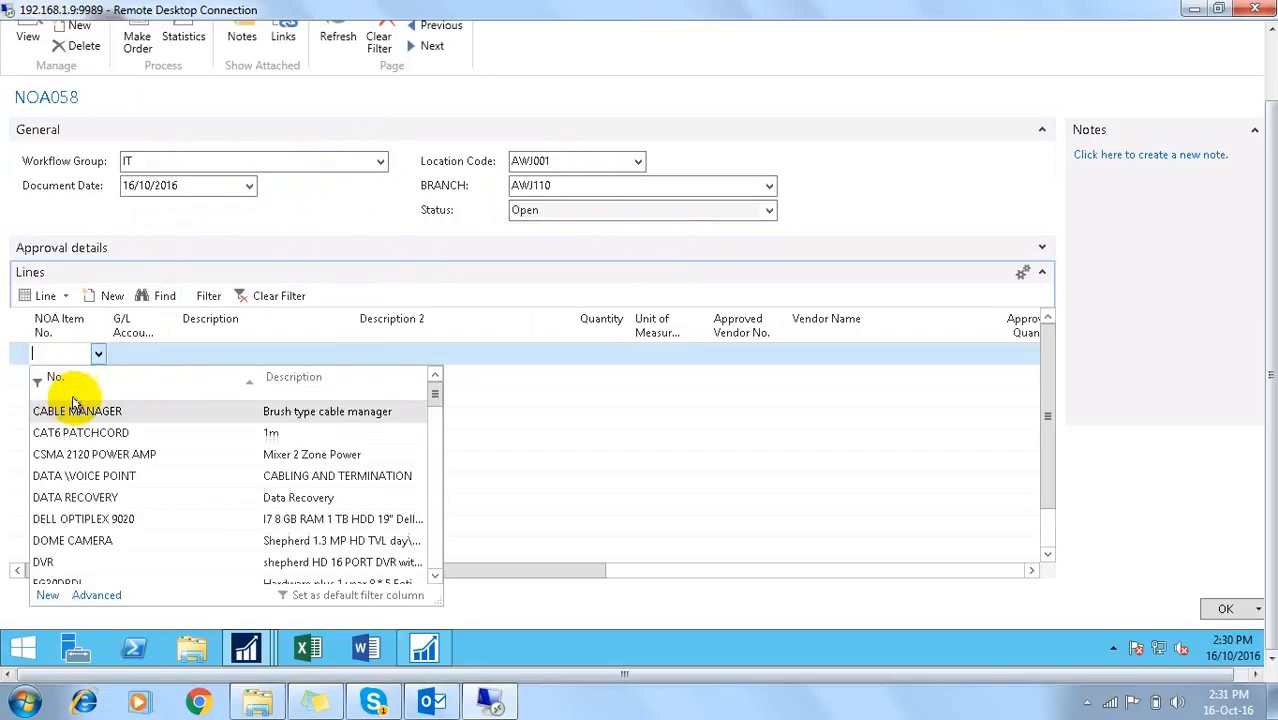
left_click(63, 411)
key("Return")
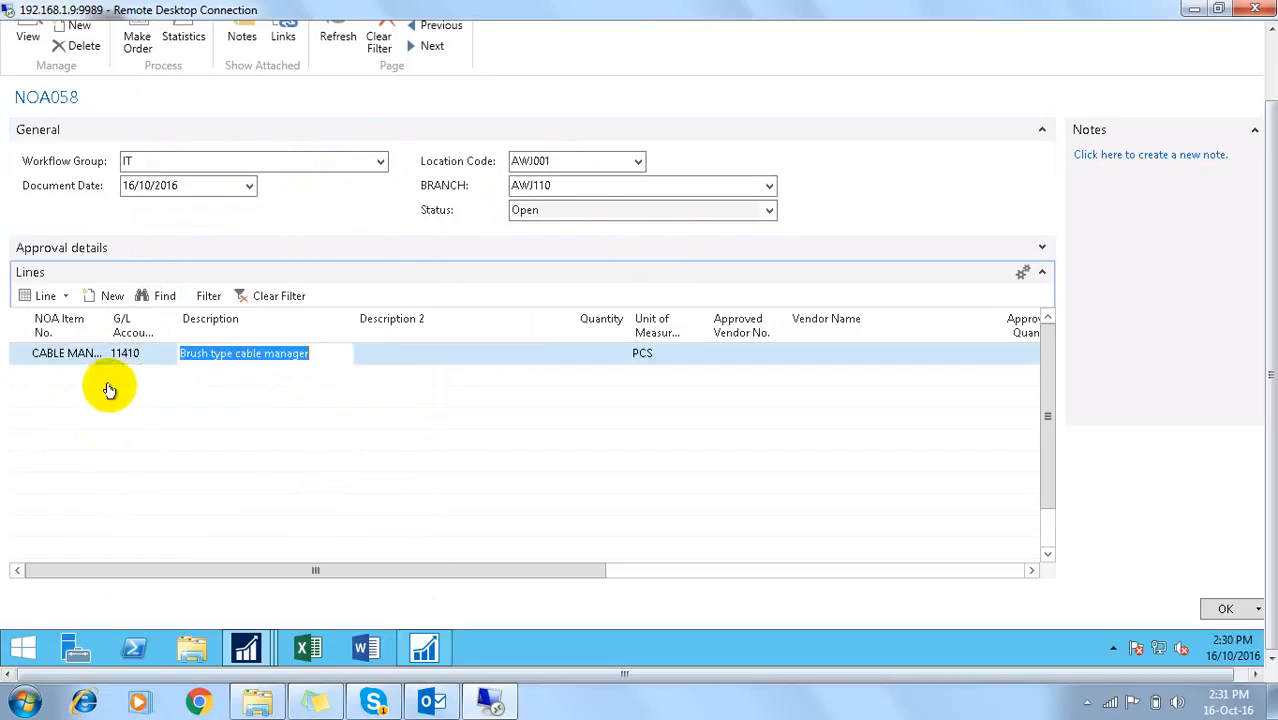
key("Return")
type("10")
key("Return")
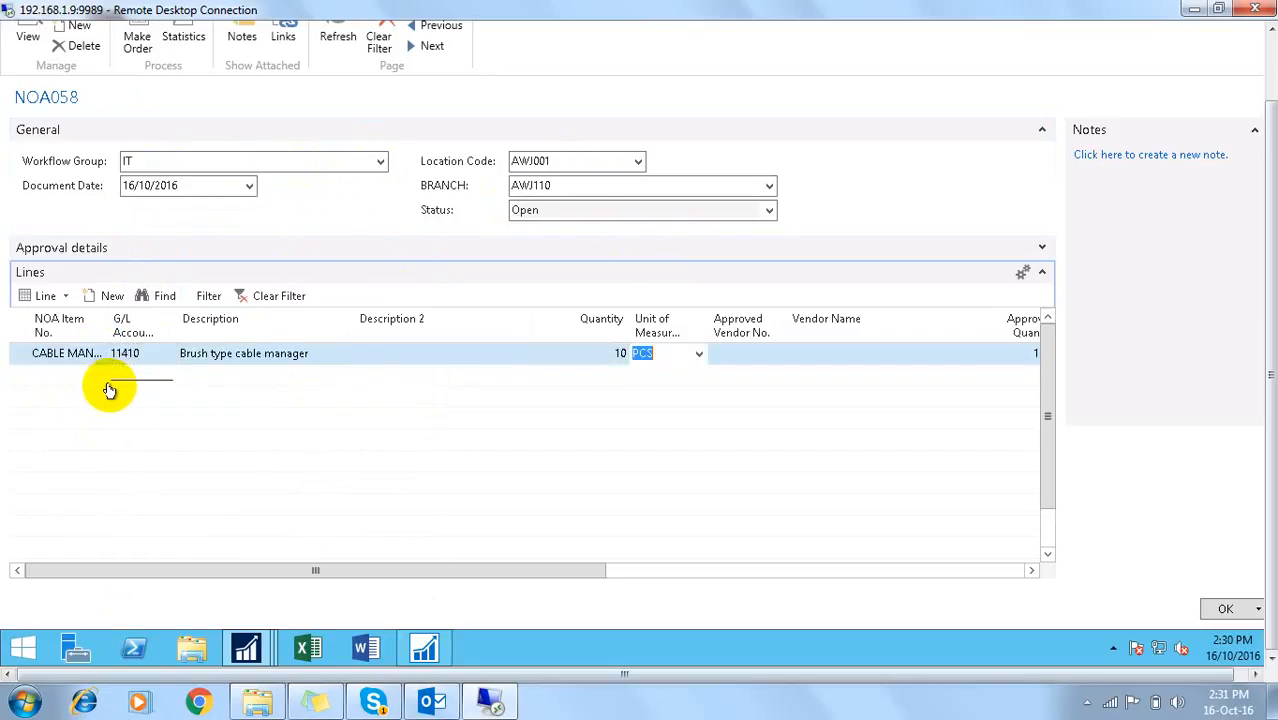
key("Return")
left_click(777, 354)
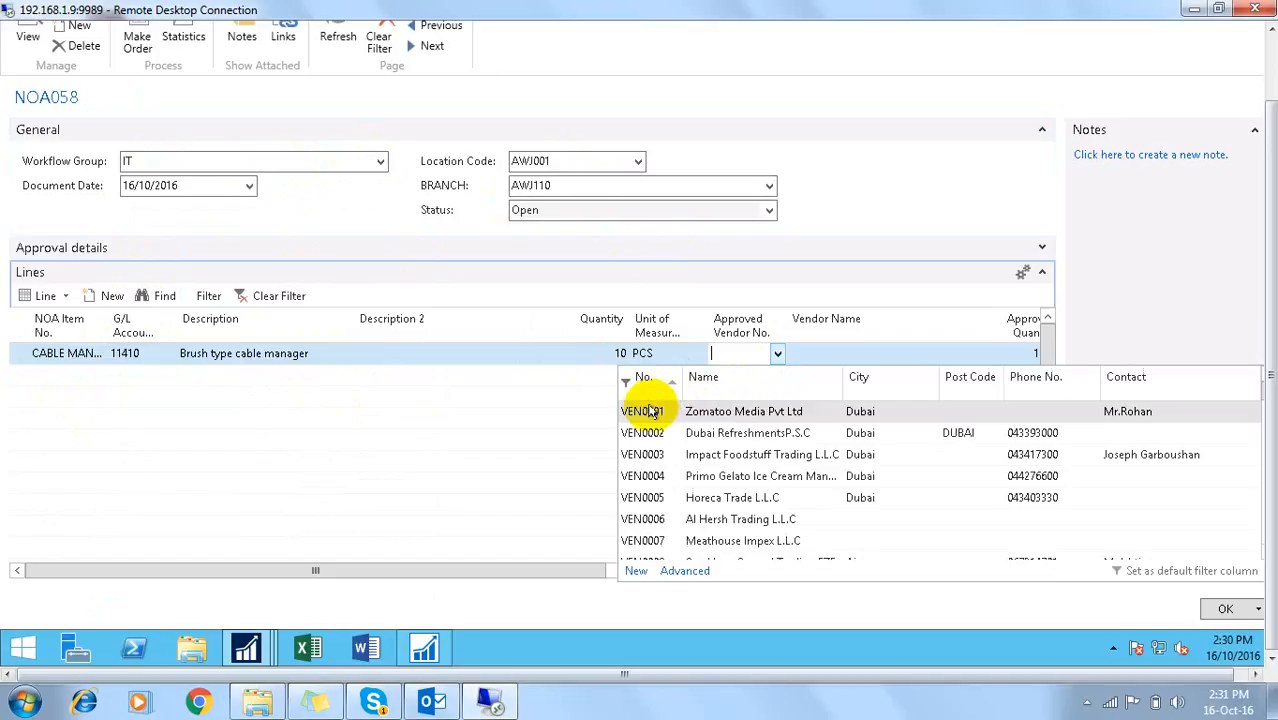
left_click(636, 410)
key("Return")
key("Return")
key("Return")
key("Return")
key("Return")
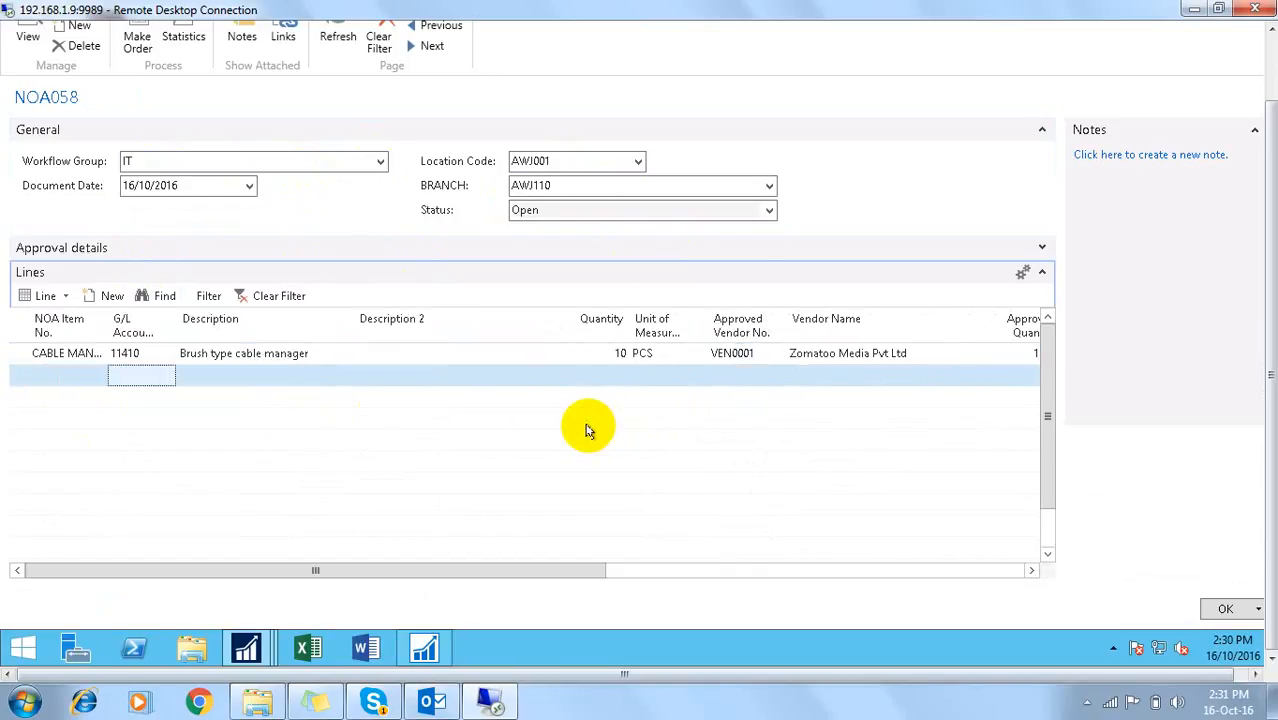
Step: Add a CAT6 PATCHCORD line with quantity 20, unit PCS and vendor VEN0001
left_click(97, 376)
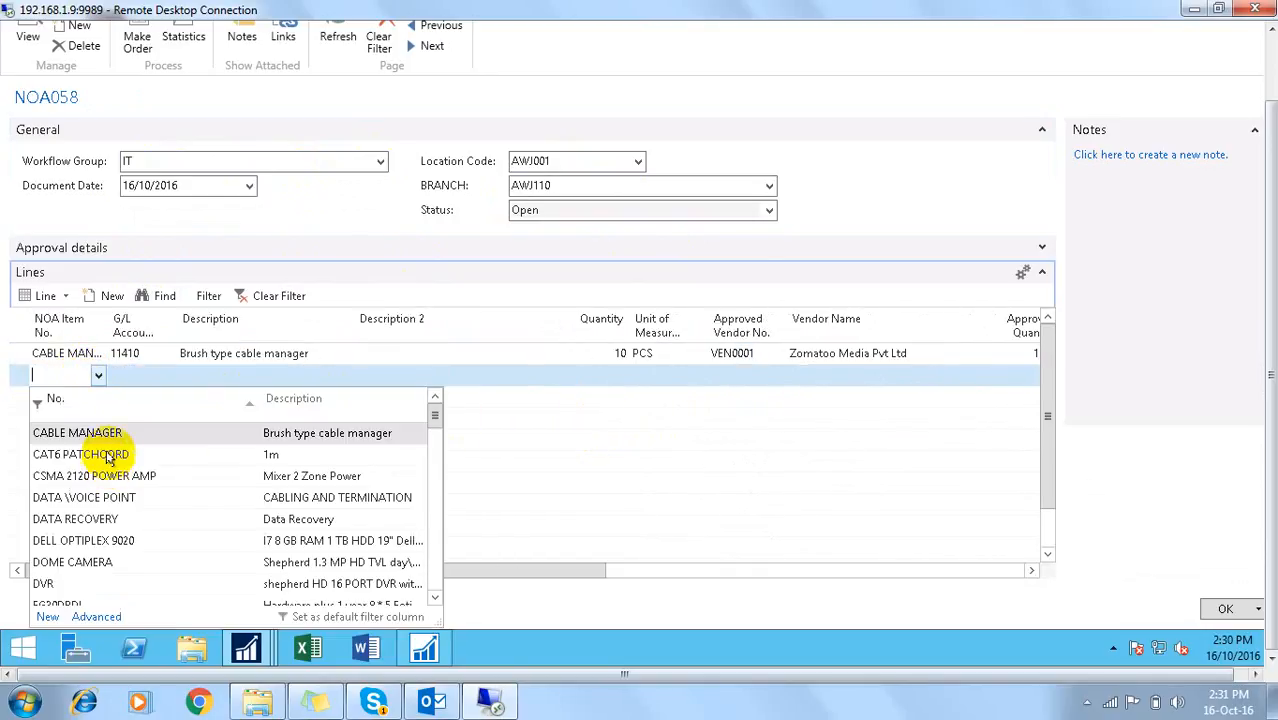
left_click(160, 455)
key("Return")
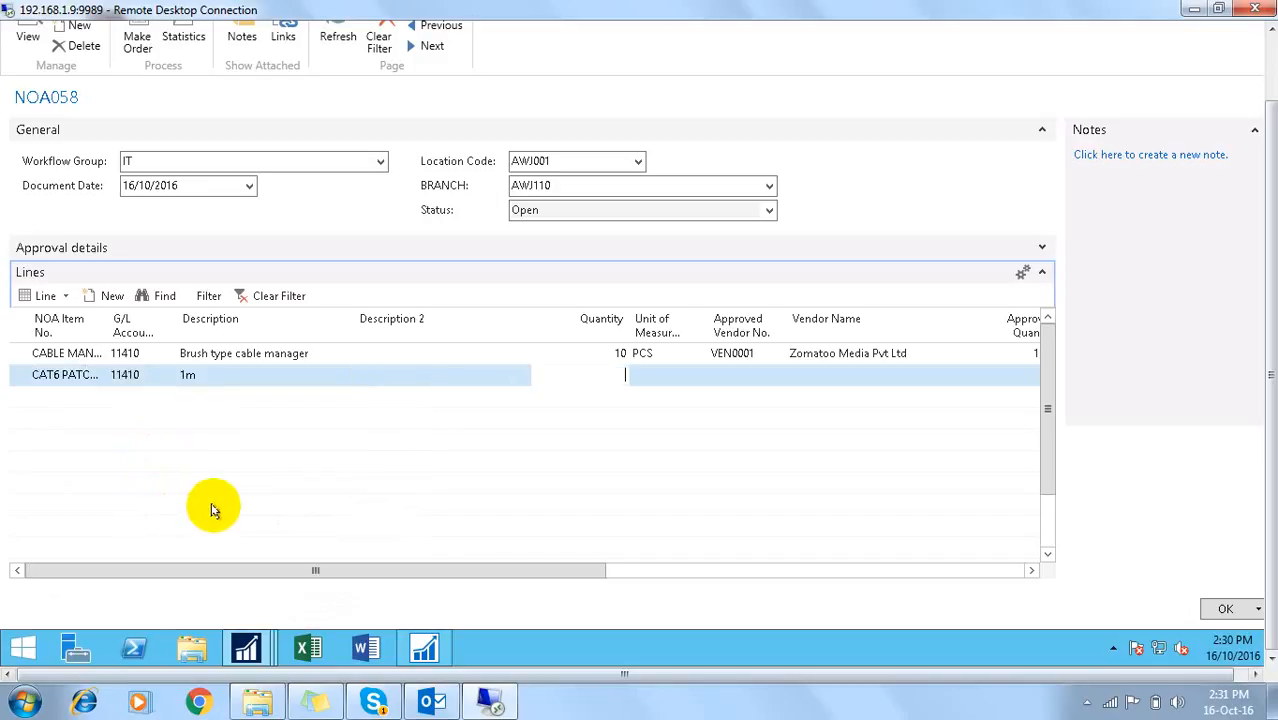
type("20")
key("Return")
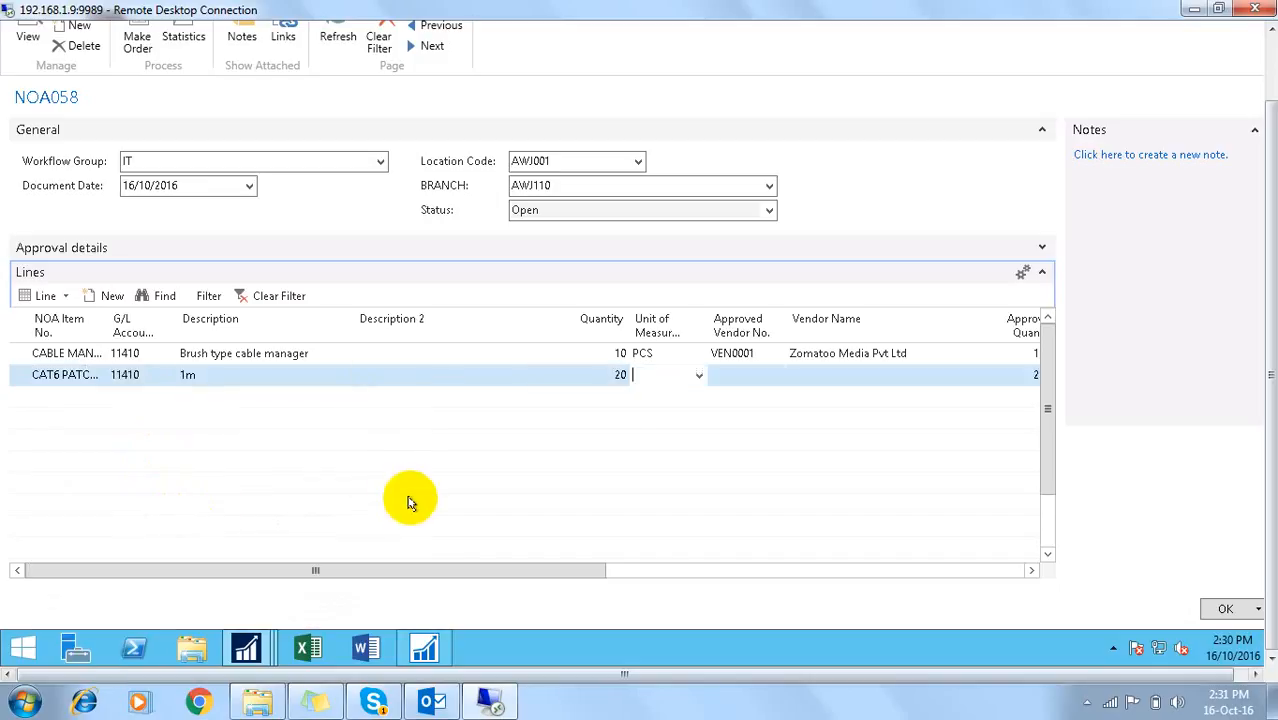
type("pcs")
key("Return")
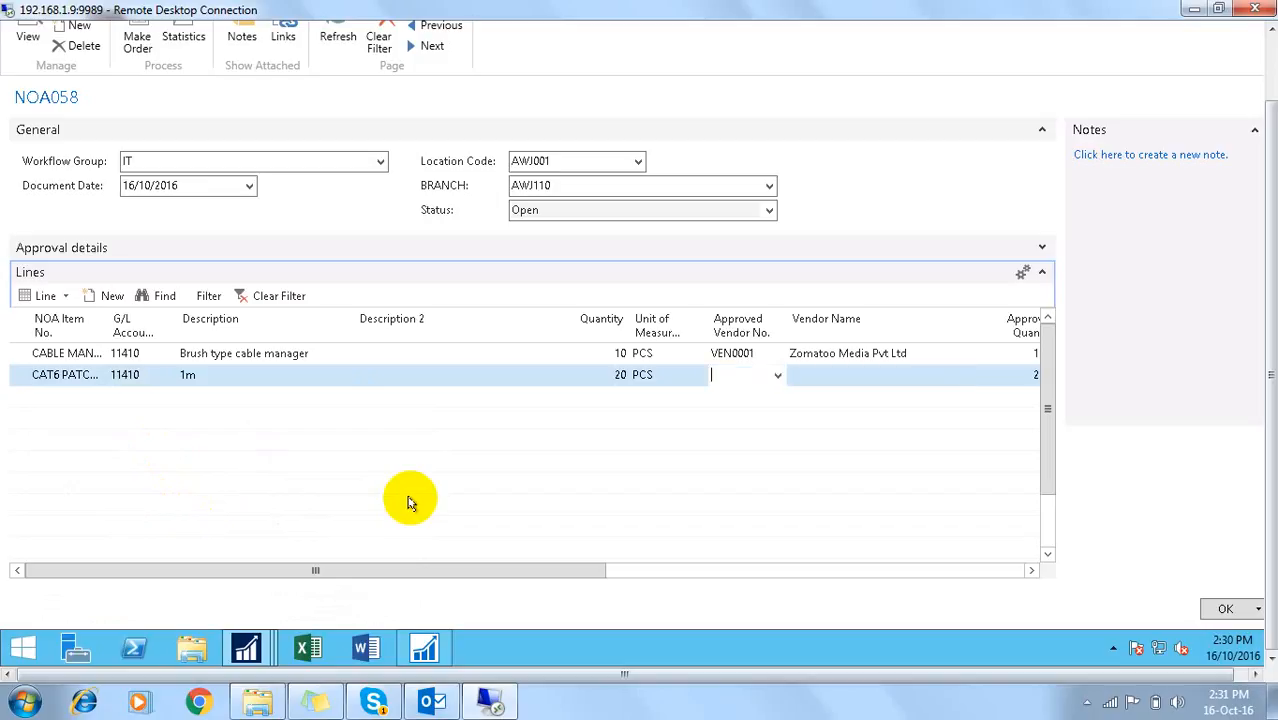
key("F8")
key("Return")
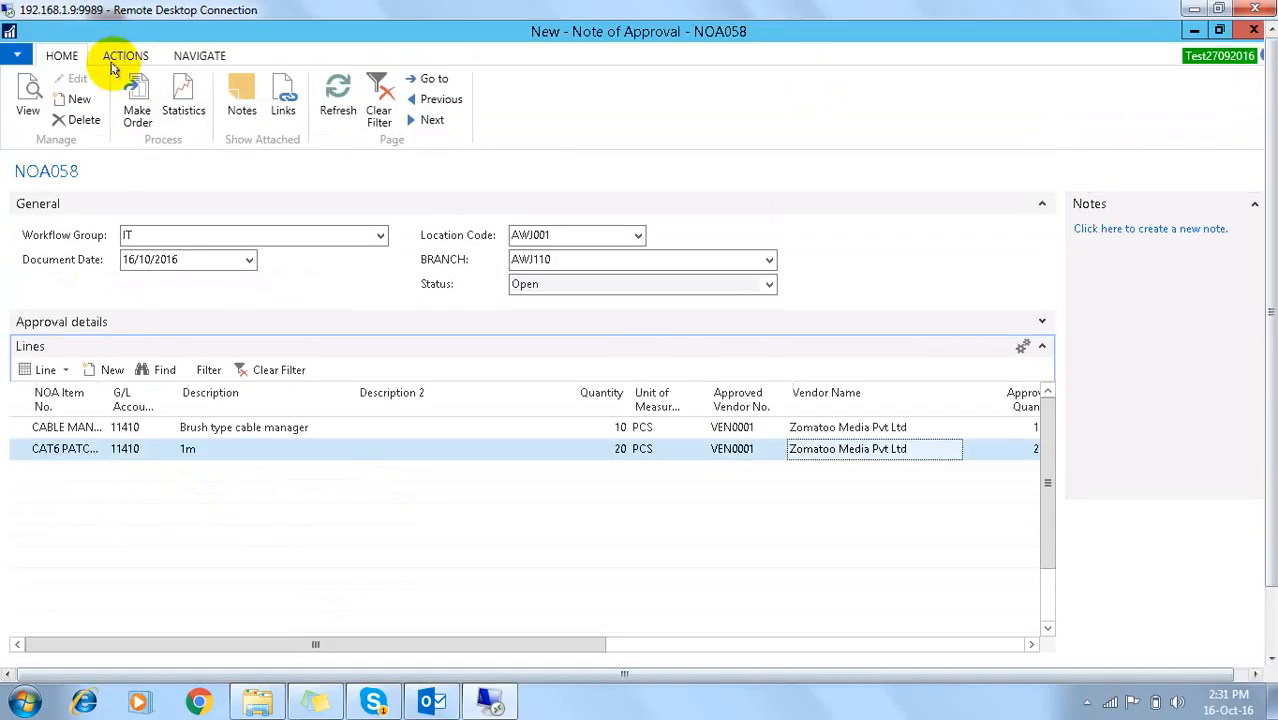
Step: Send NOA058 for approval and acknowledge the confirmation message
left_click(122, 56)
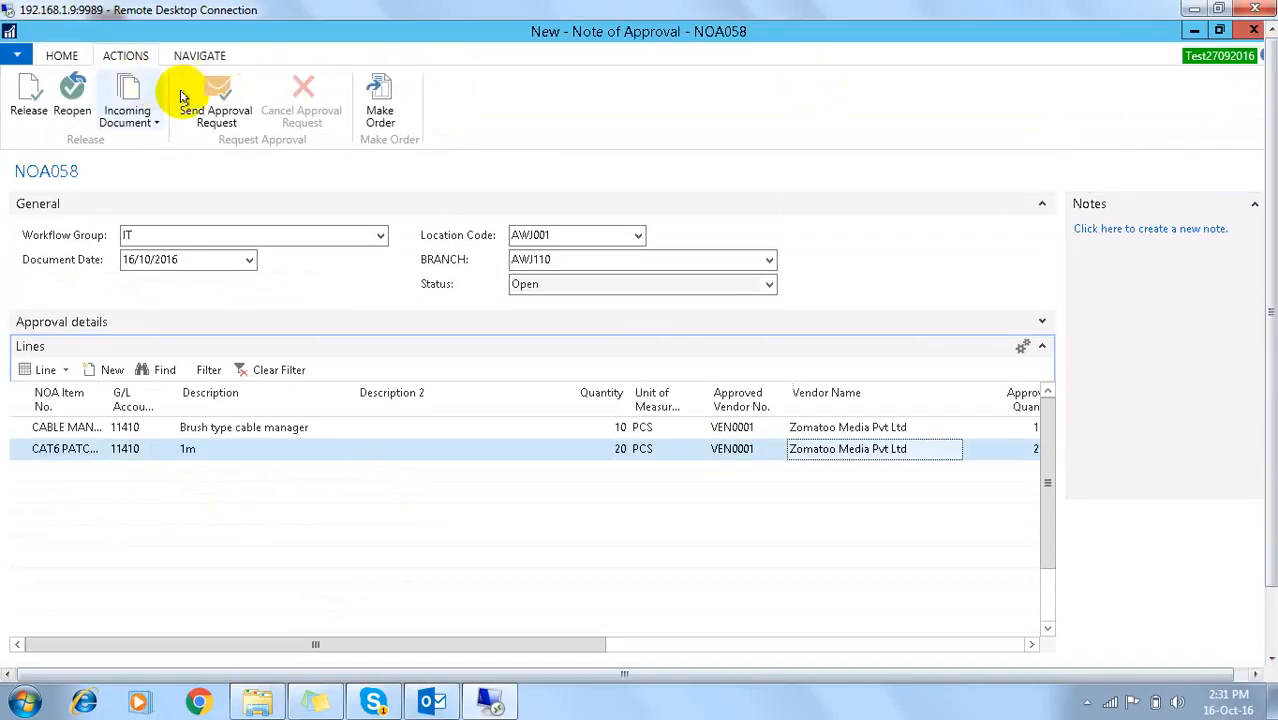
left_click(214, 112)
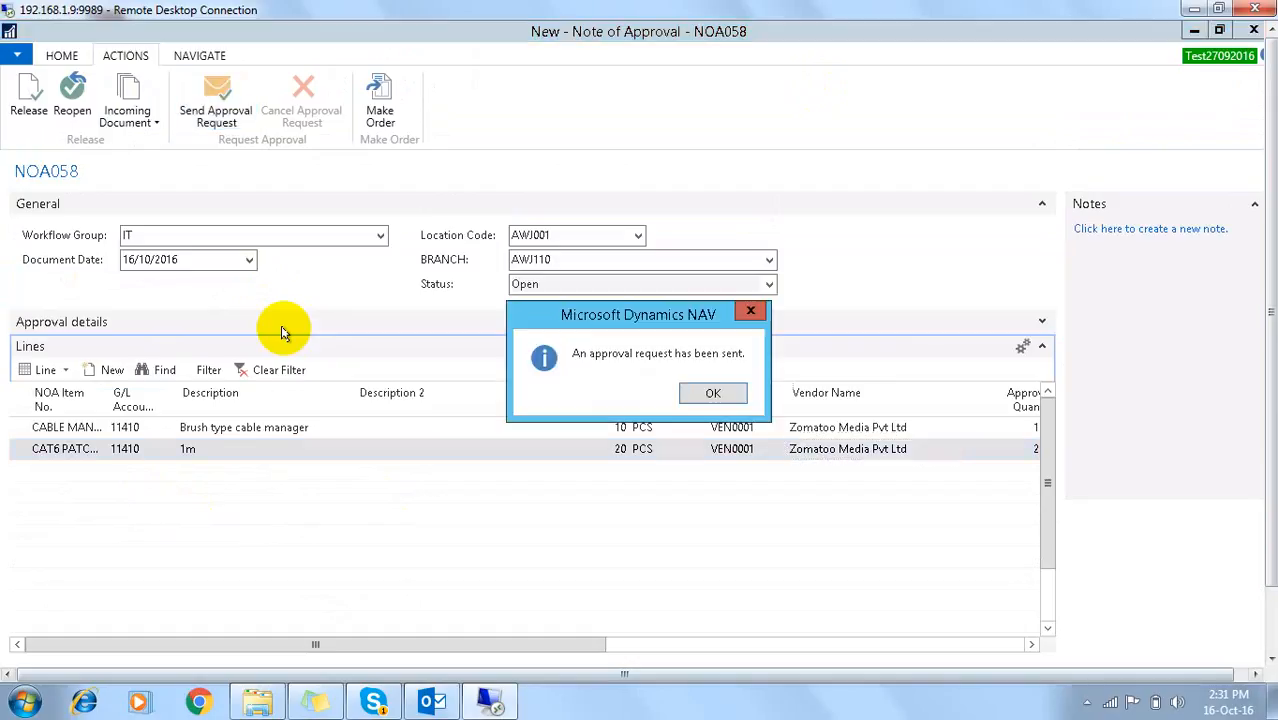
left_click(710, 394)
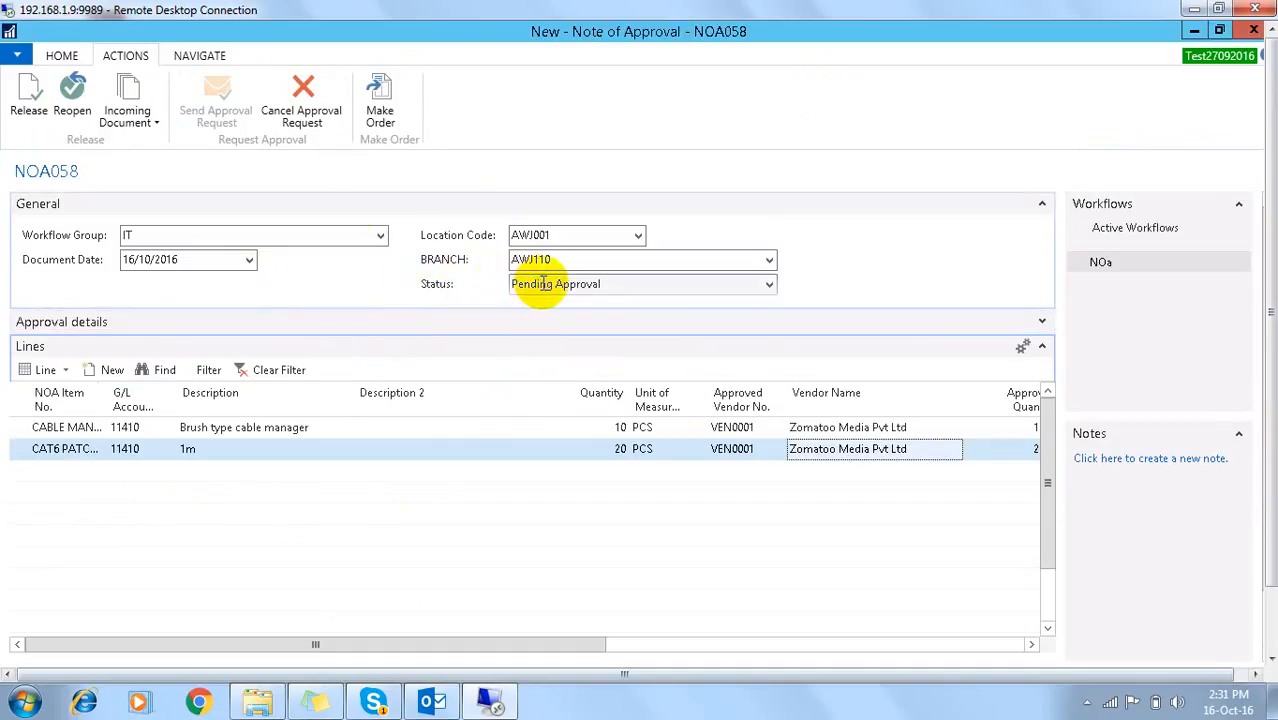
left_click(189, 58)
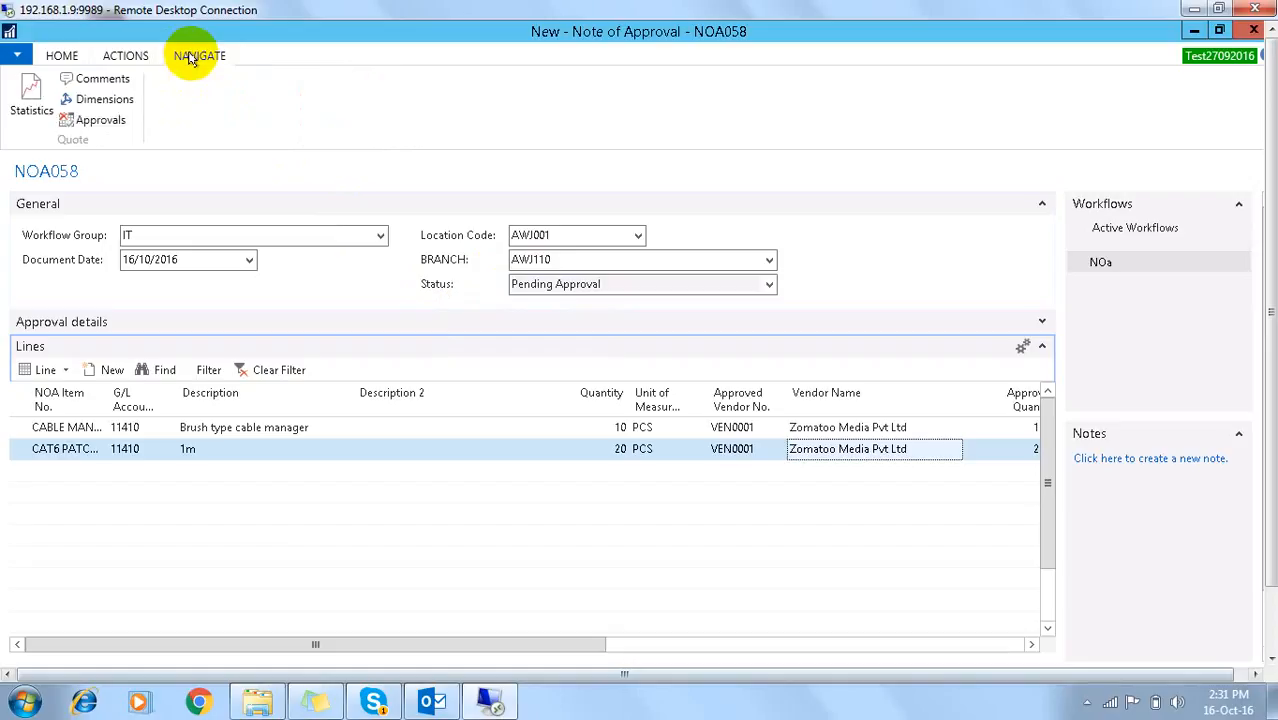
left_click(106, 122)
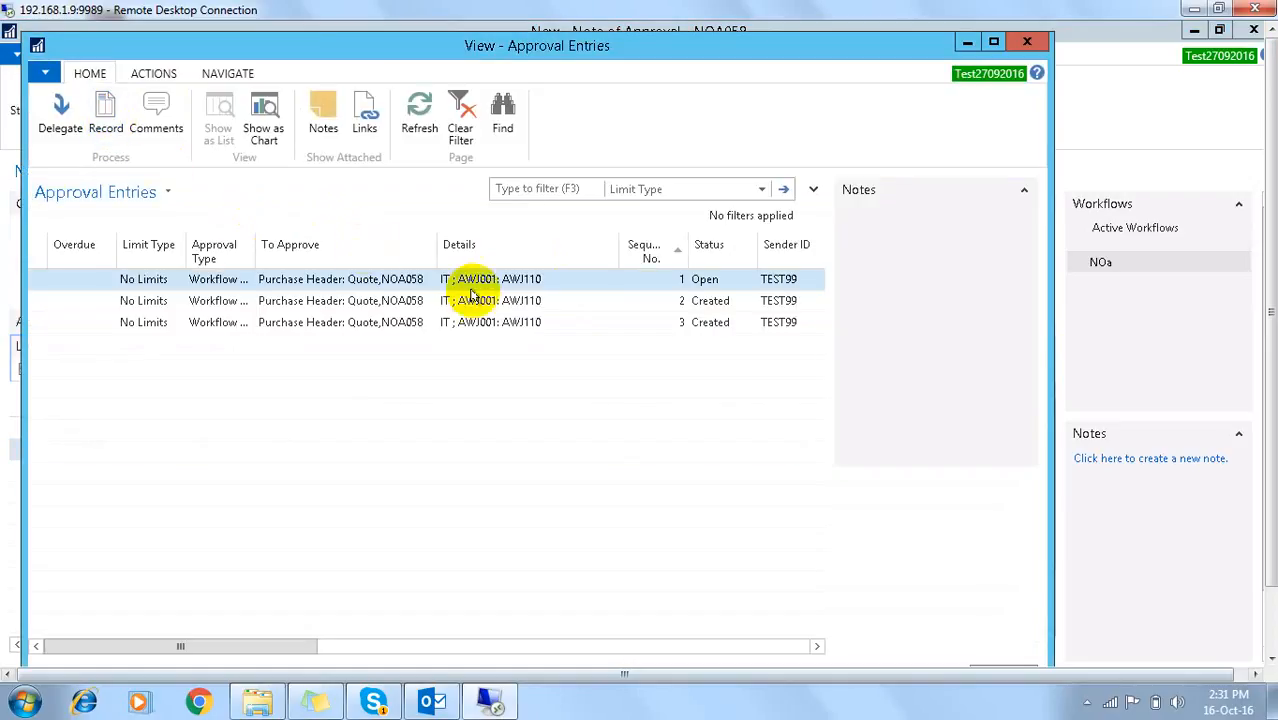
left_click(476, 279)
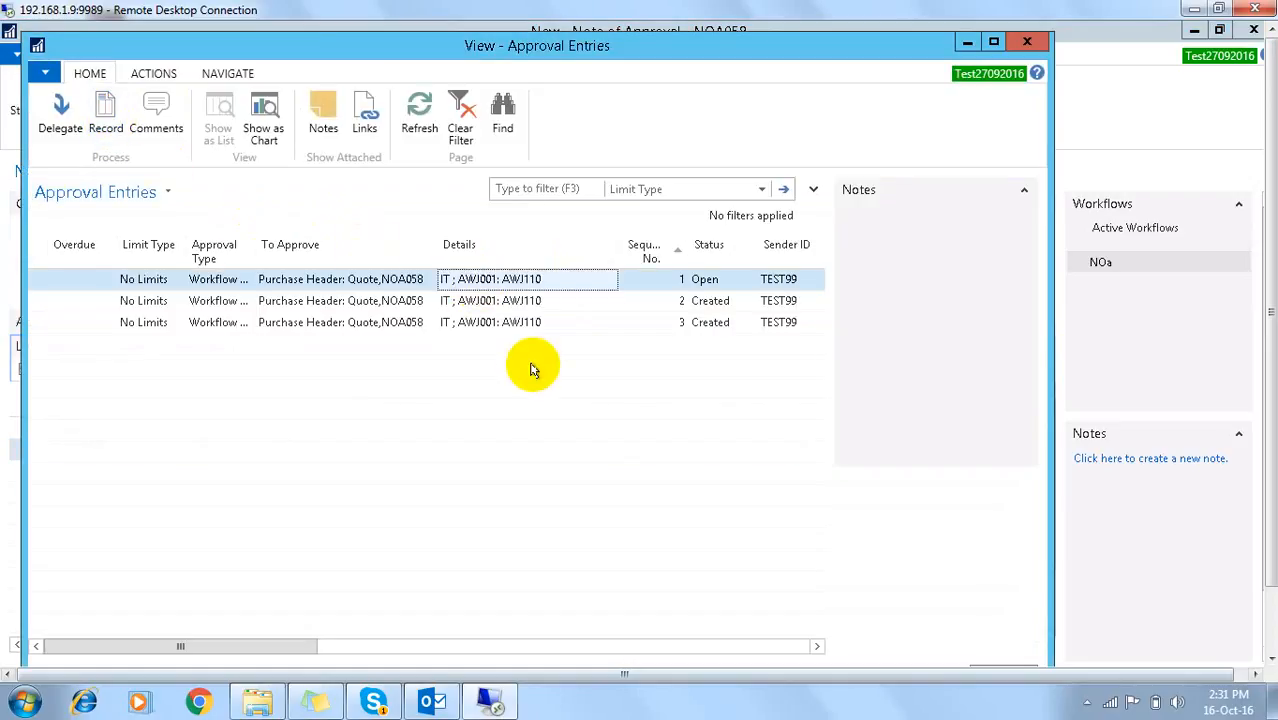
key("Right")
key("Right")
key("Right")
key("Right")
key("Right")
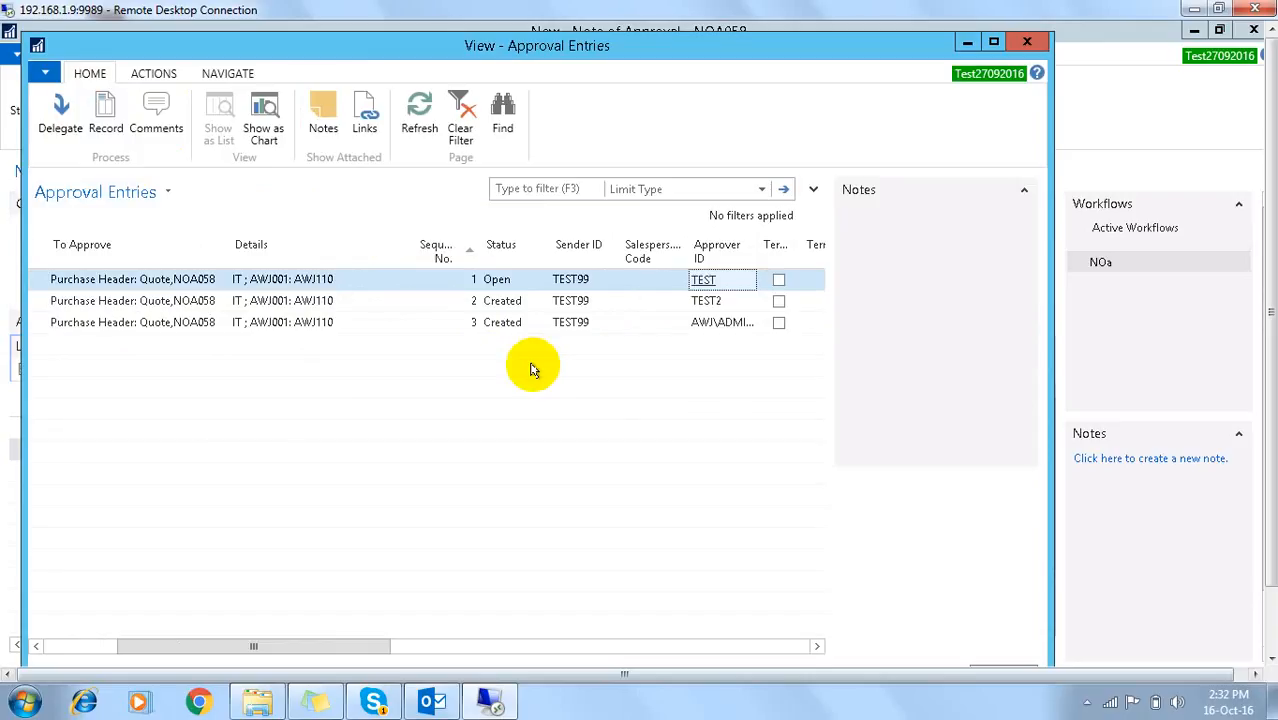
key("Left")
key("Left")
key("Left")
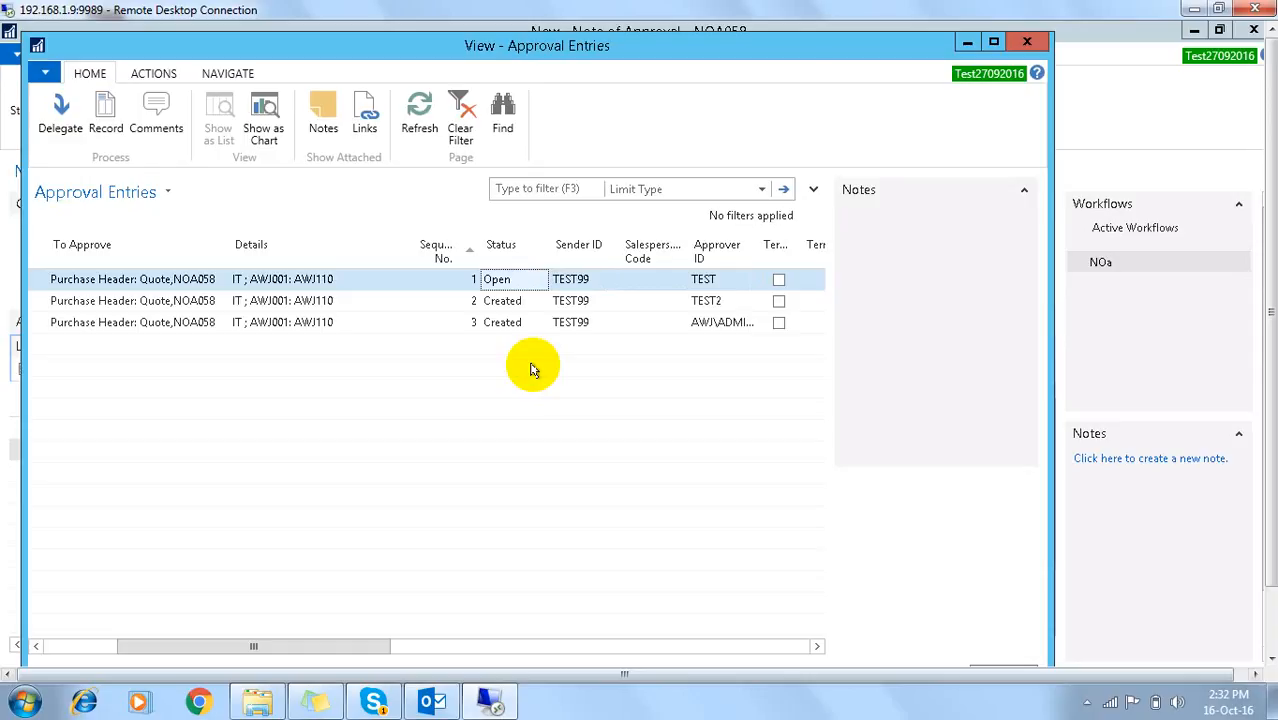
key("Down")
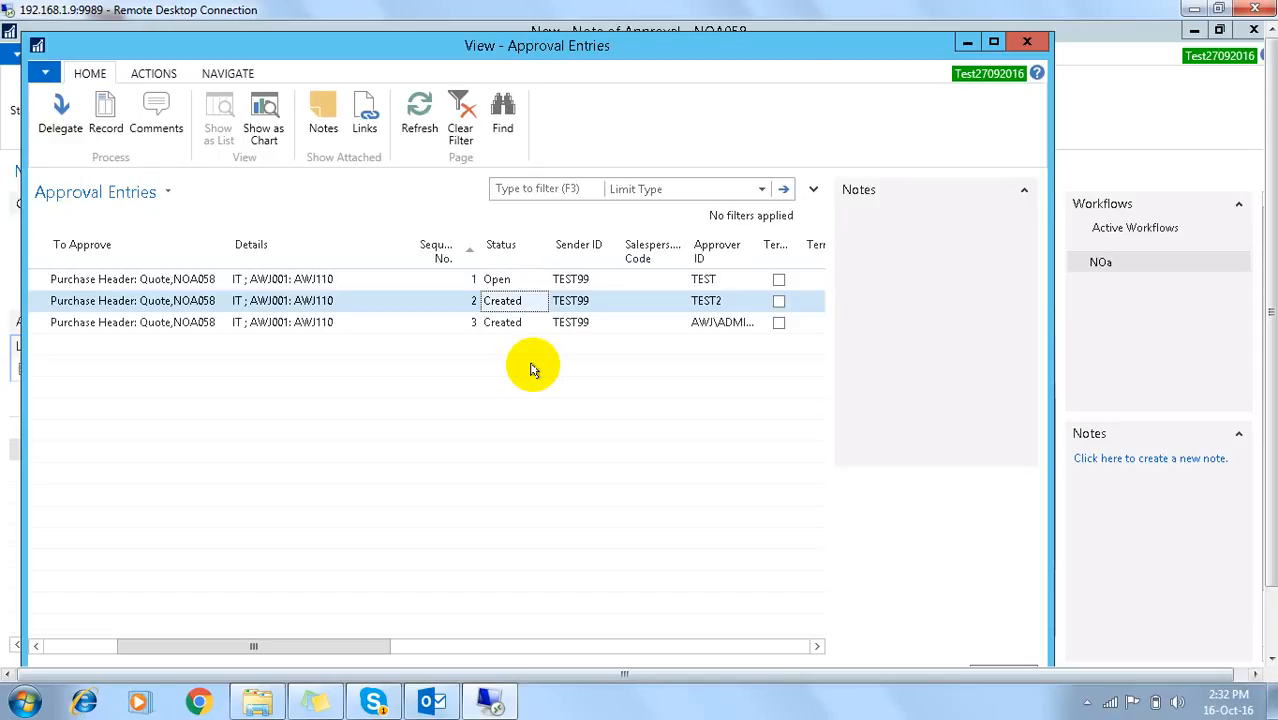
key("Escape")
left_click(186, 234)
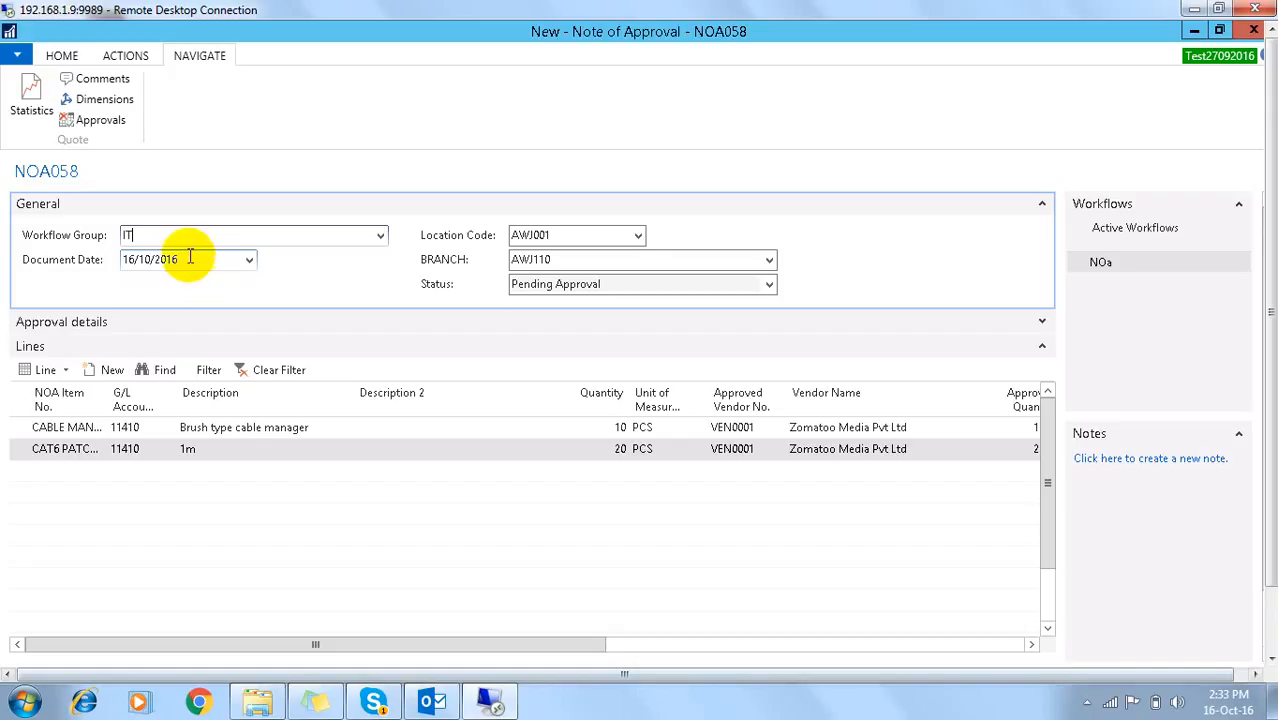
Step: Close the card, sort notes by number descending, and reopen NOA058 showing its Navigate options
key("Escape")
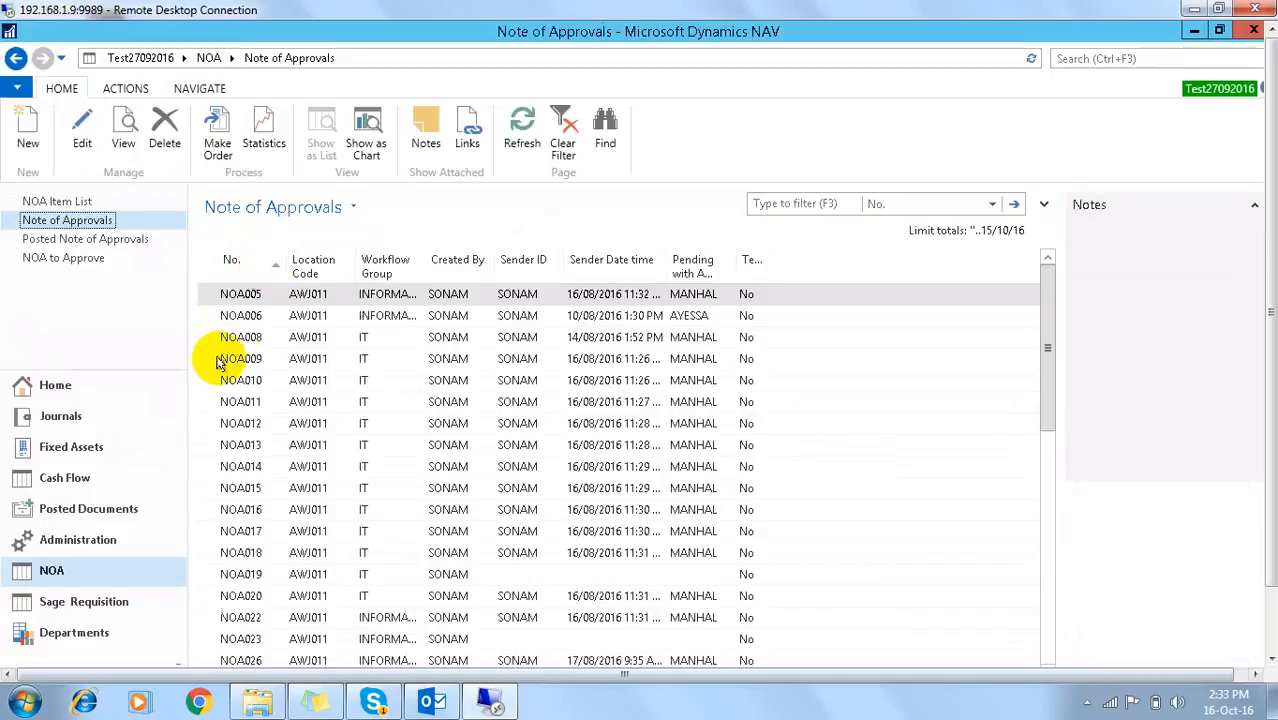
left_click(230, 264)
double_click(258, 294)
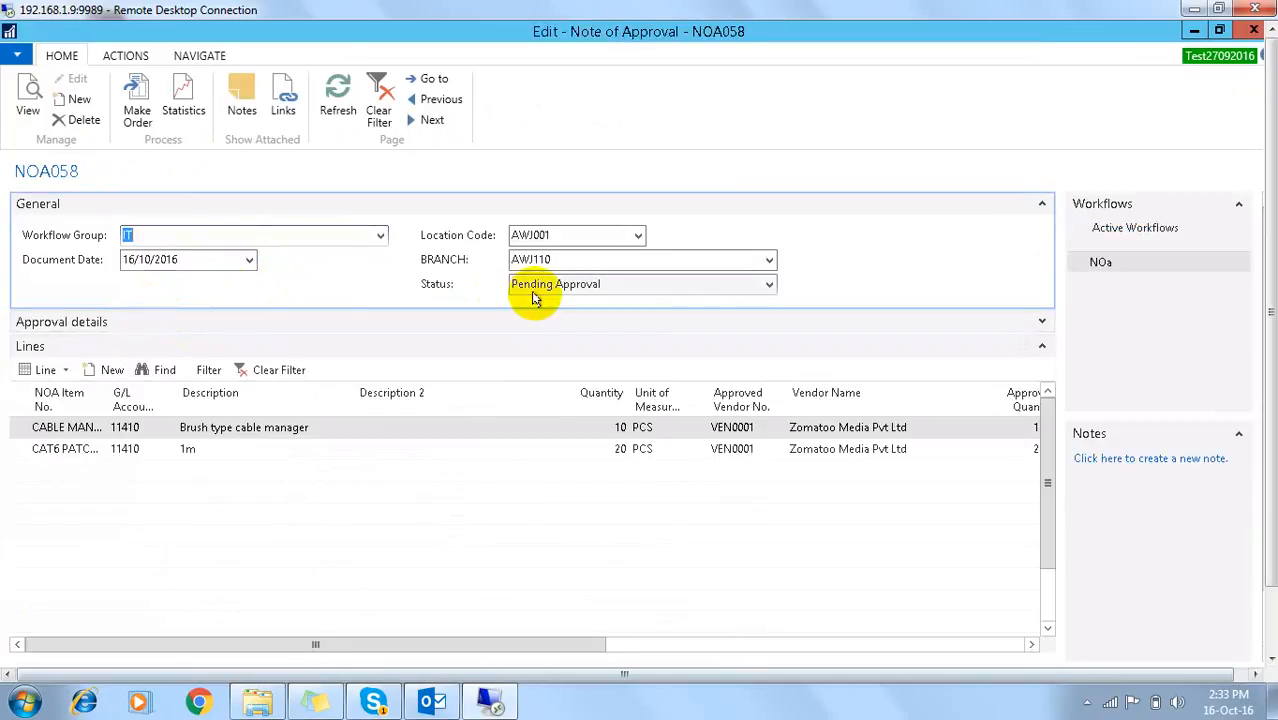
left_click(185, 55)
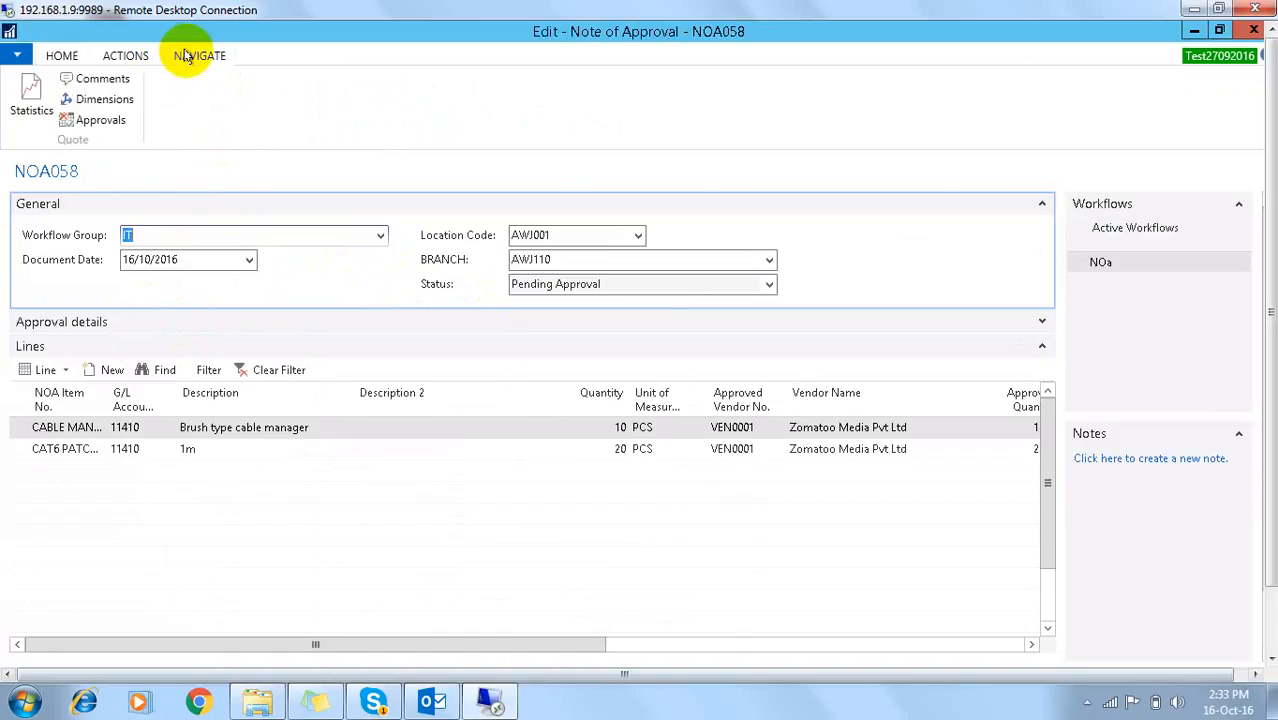
Step: Show NOA058's approval entries and confirm the first is Open for approver TEST
left_click(92, 121)
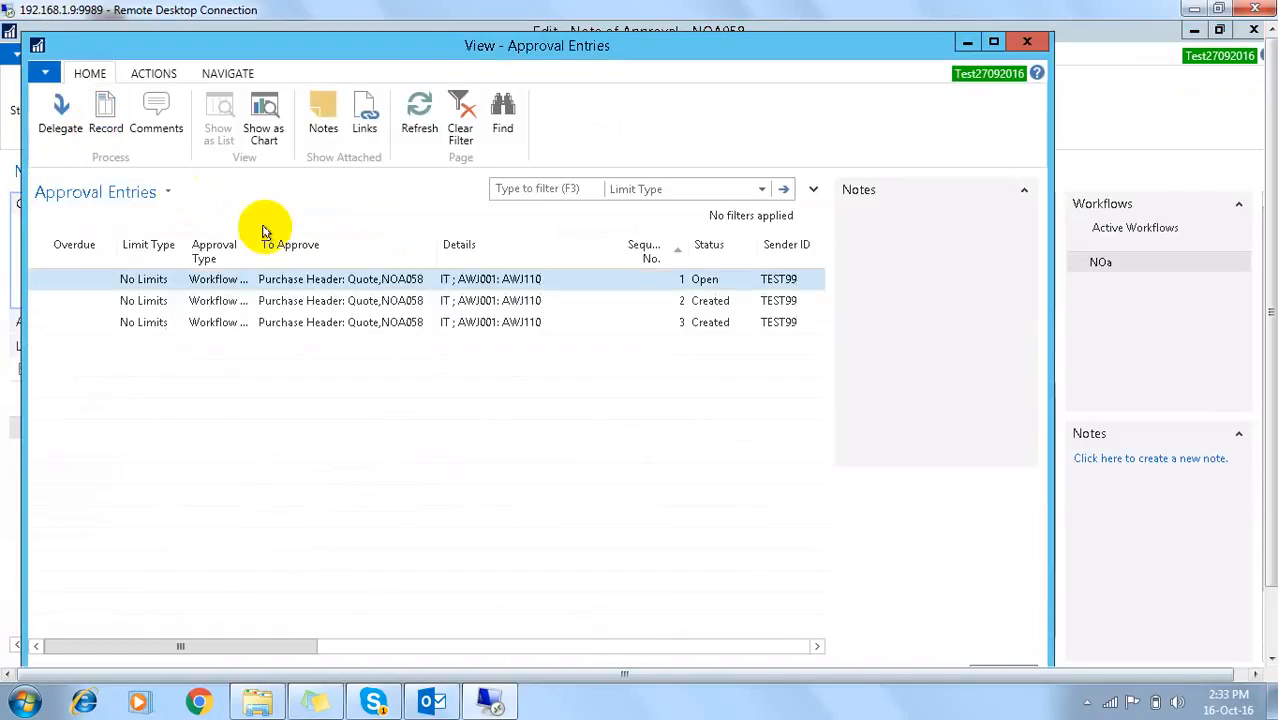
left_click(499, 283)
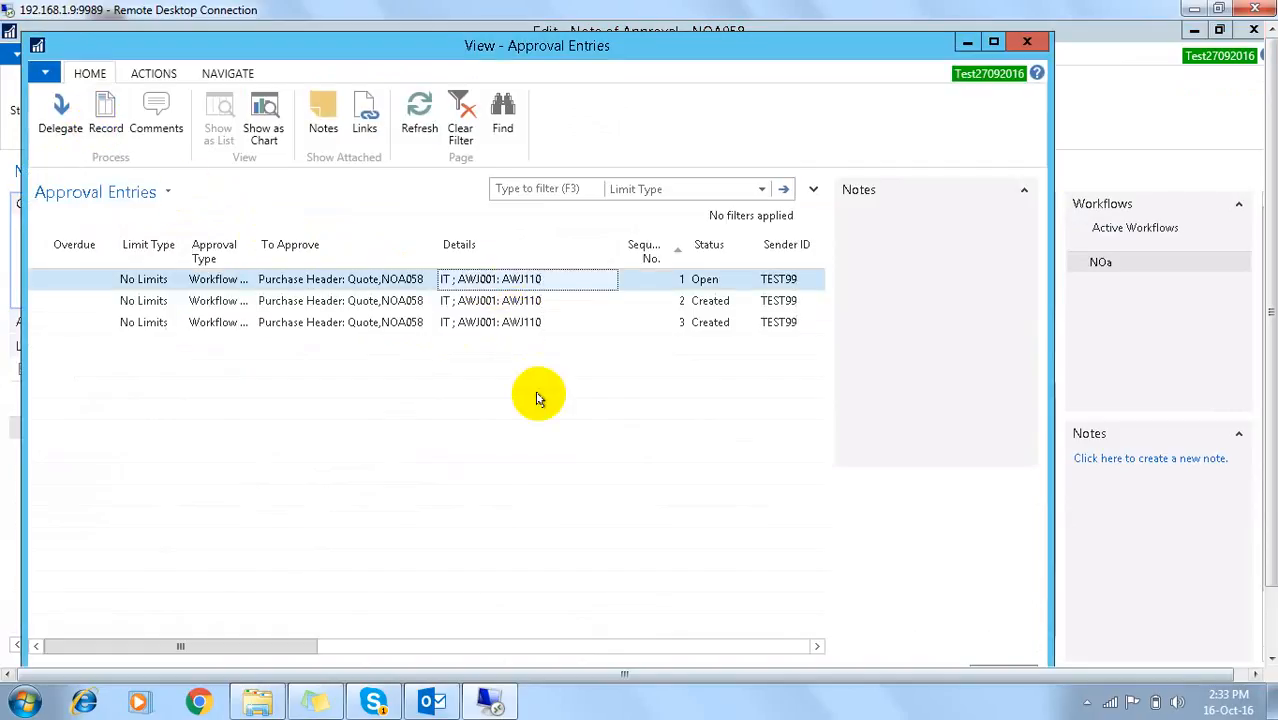
key("Tab")
key("Tab")
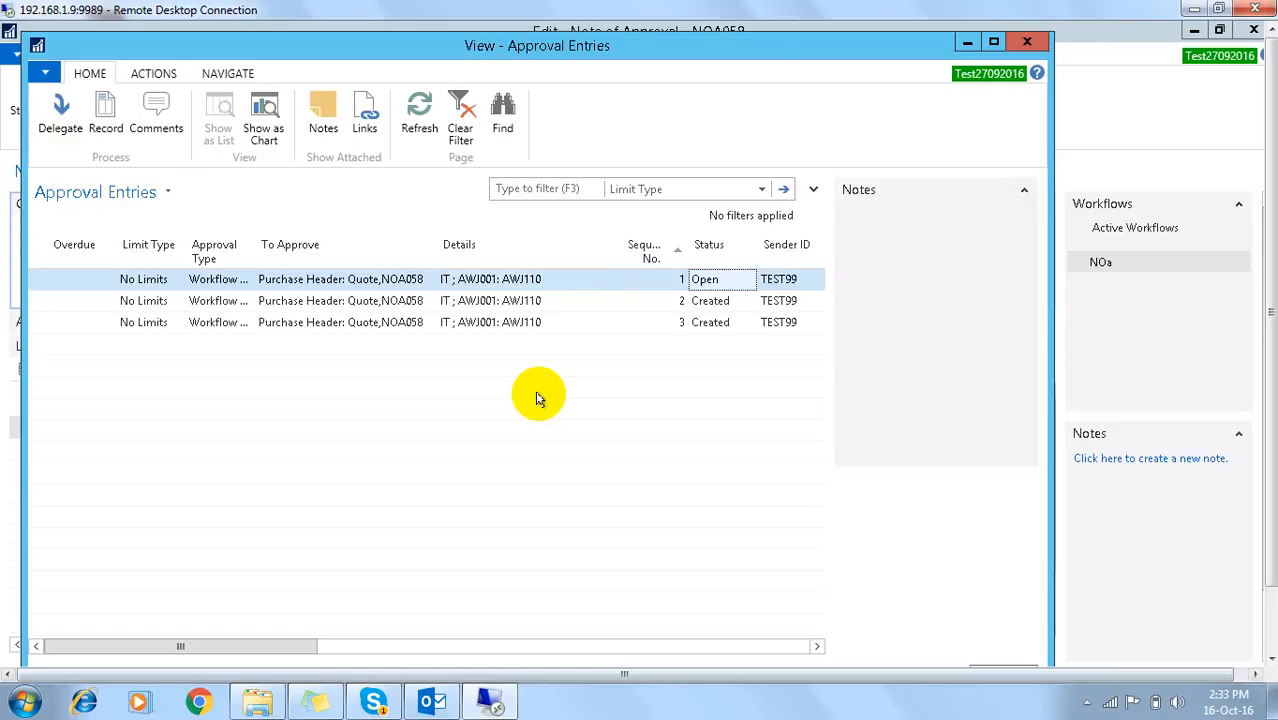
key("Right")
key("Right")
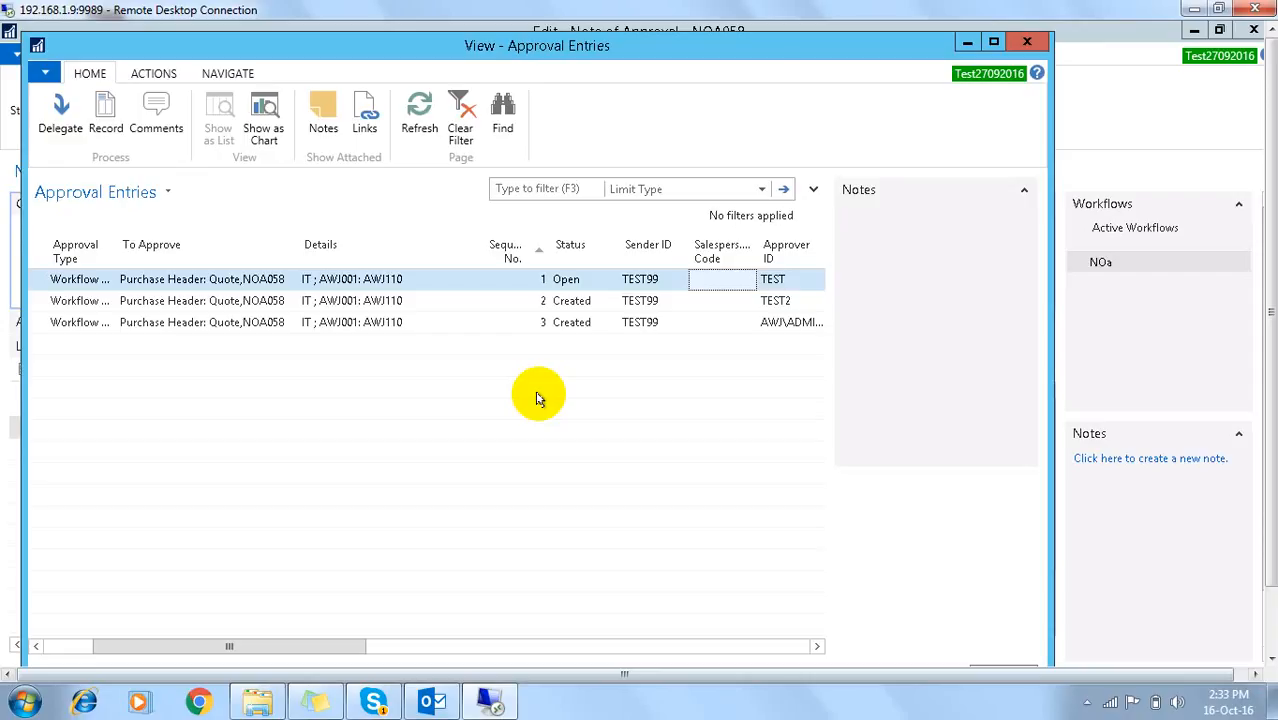
left_click(571, 281)
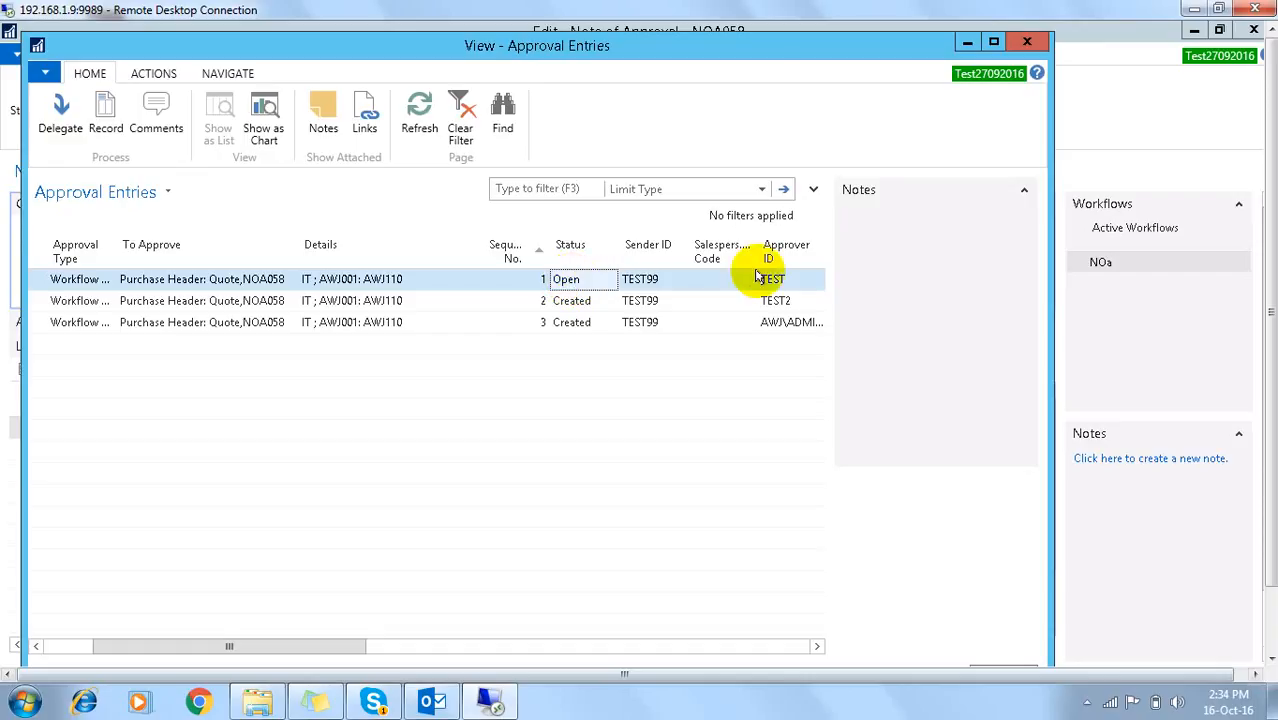
left_click(772, 305)
left_click(770, 324)
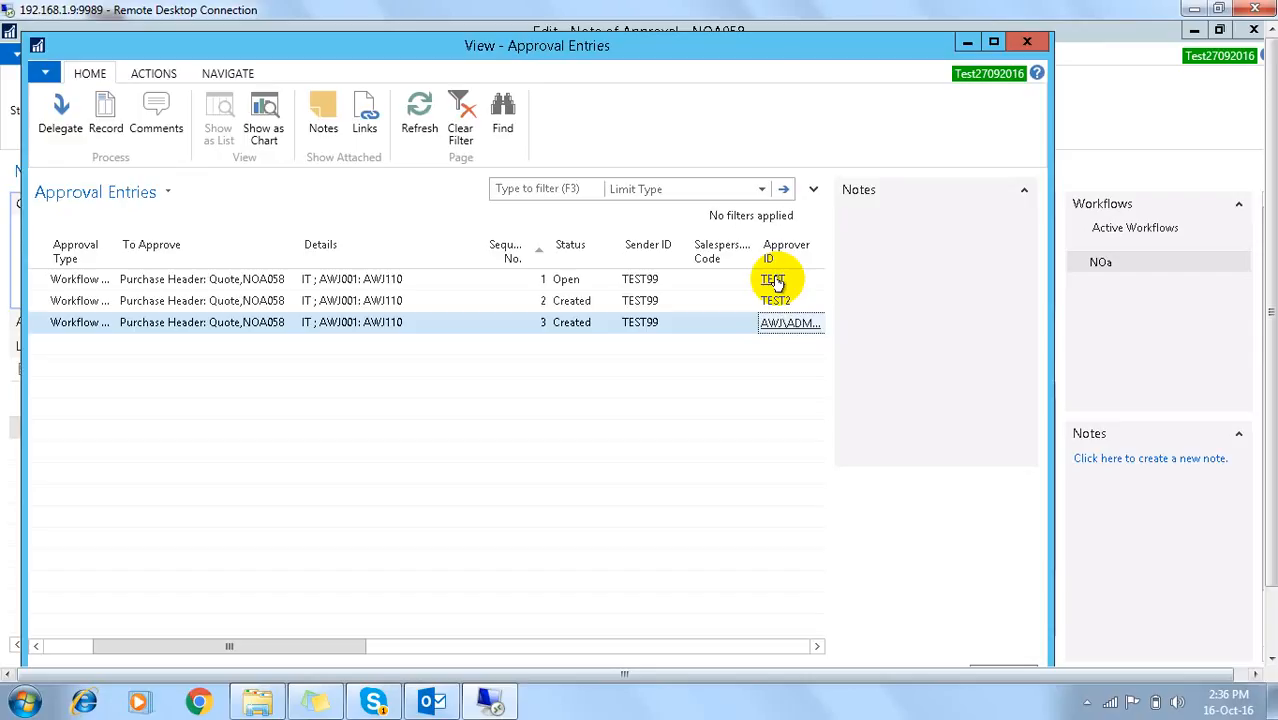
key("Tab")
key("Tab")
key("Tab")
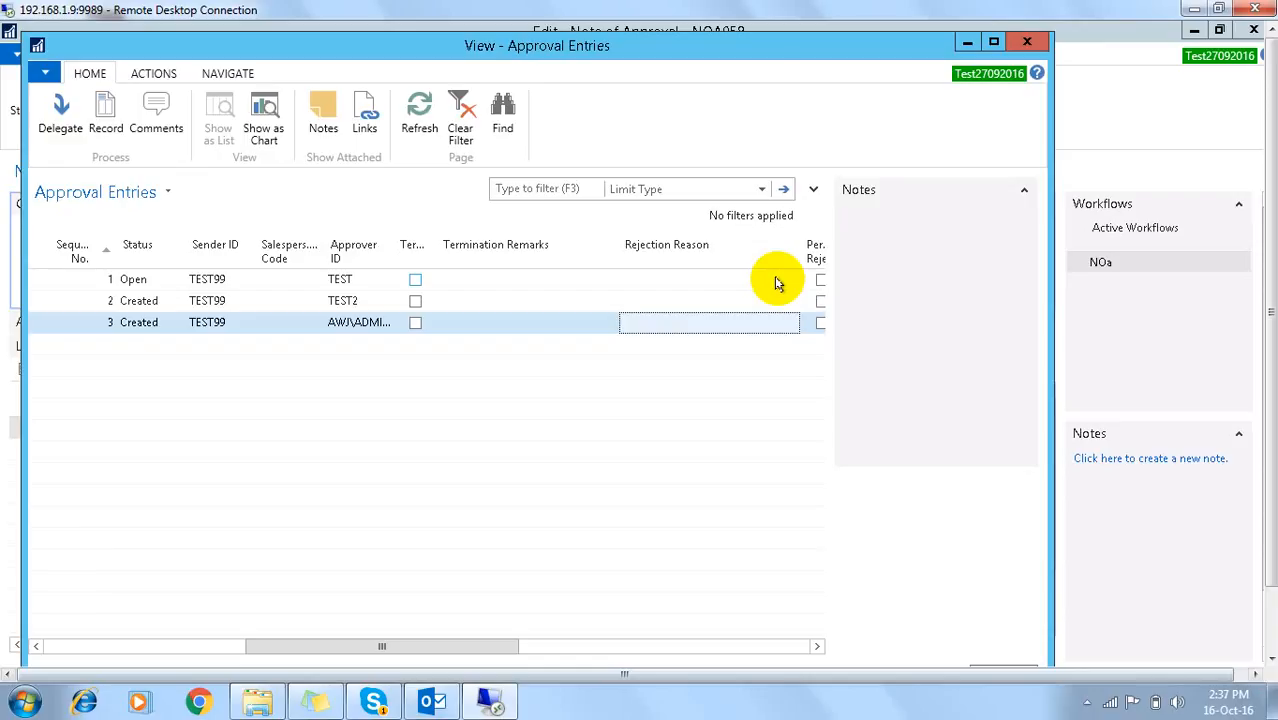
Step: Close NOA058's approvals and card, then look through notes NOA056, NOA054 and NOA052
key("Escape")
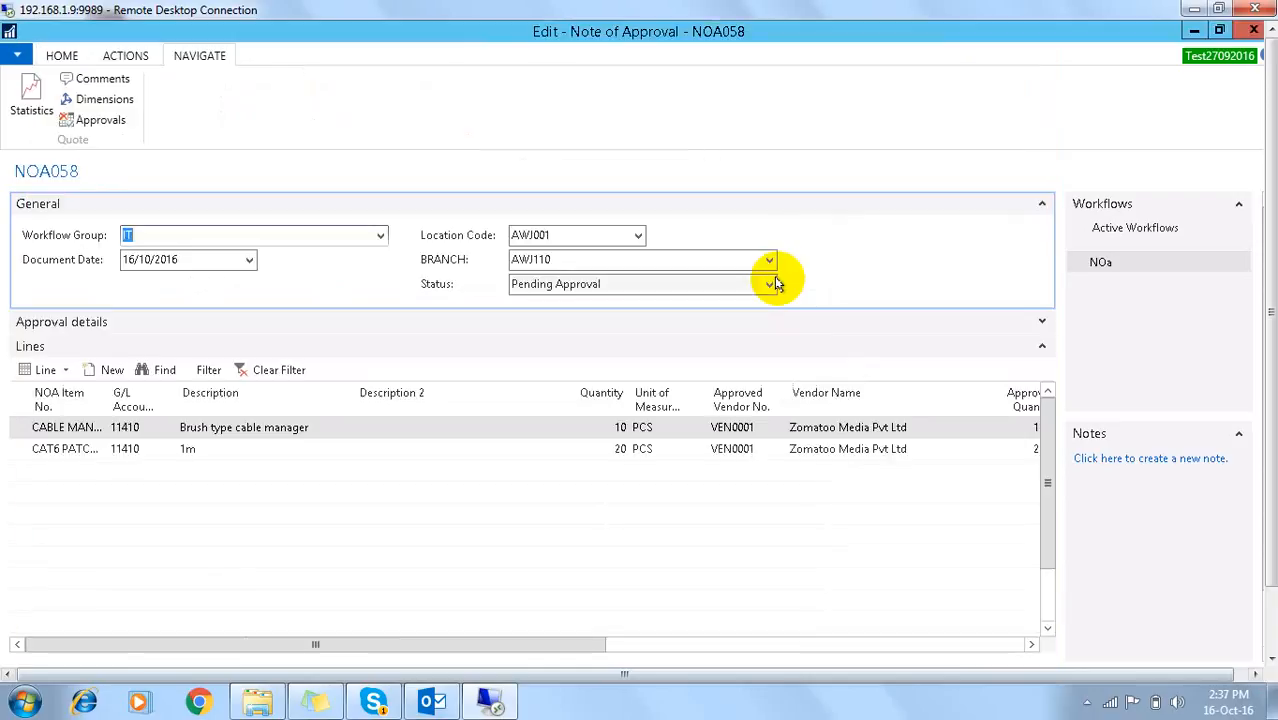
key("Escape")
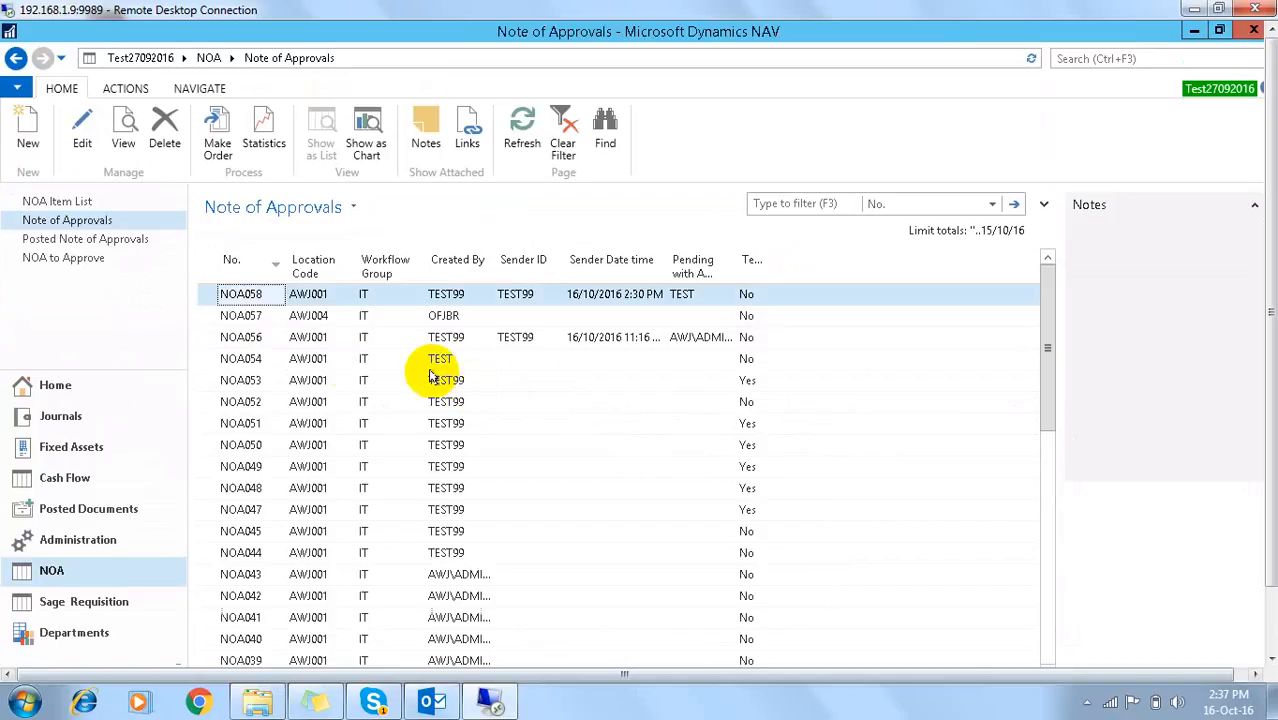
double_click(242, 337)
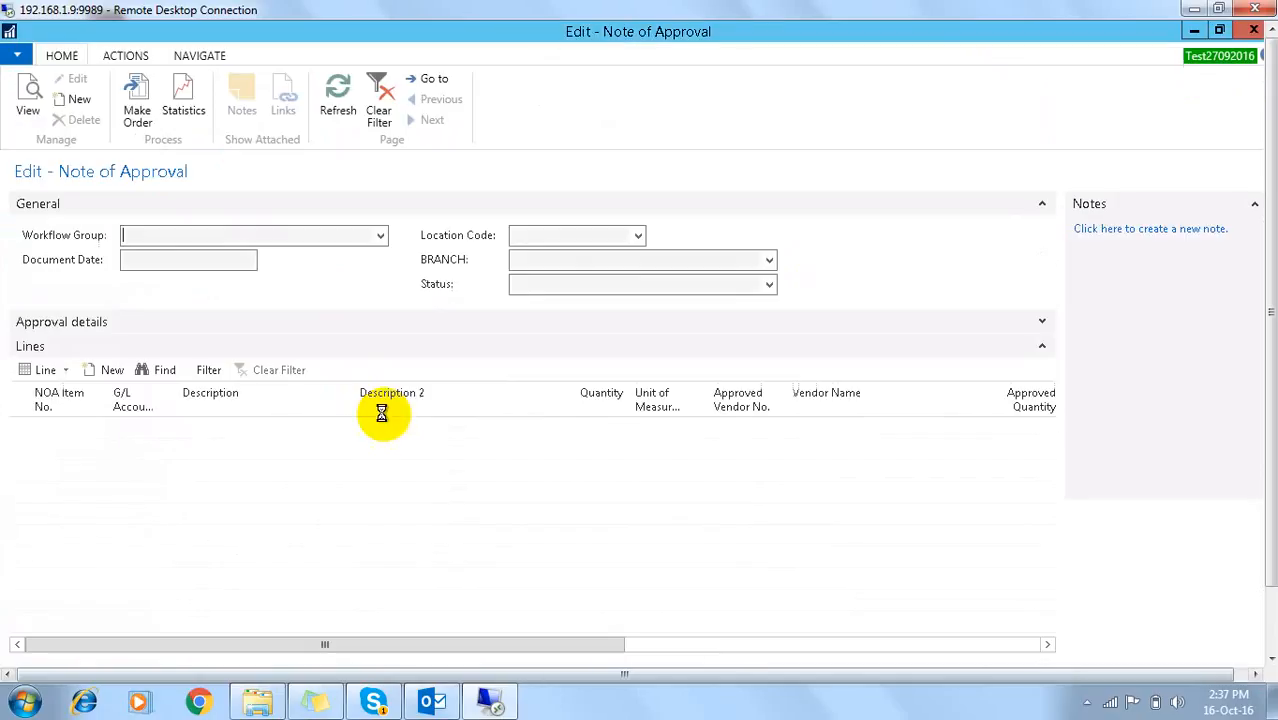
key("Escape")
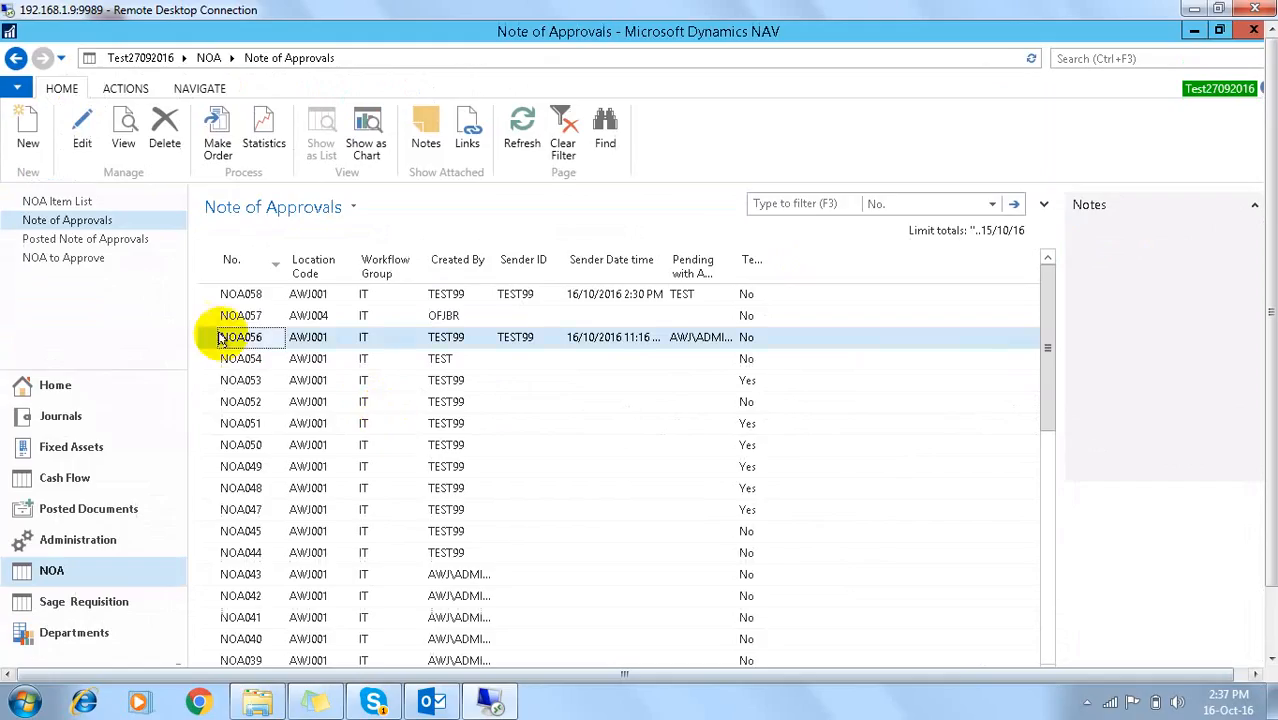
double_click(228, 356)
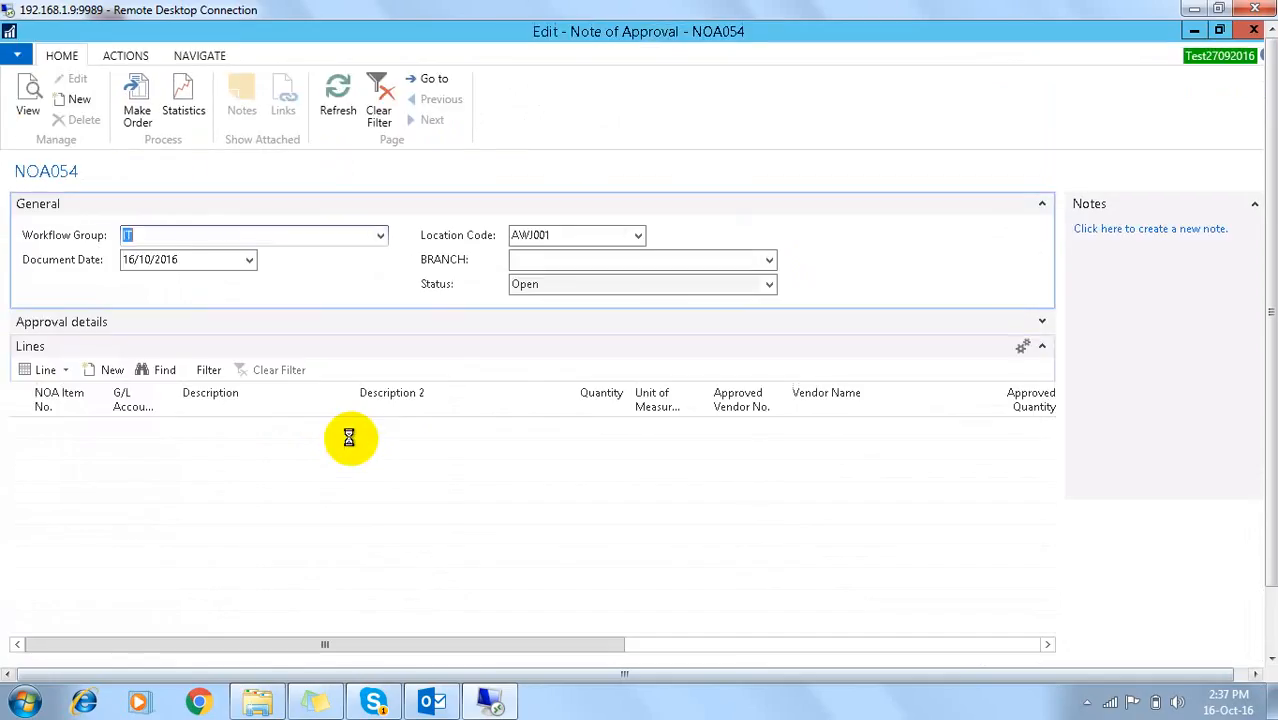
key("Escape")
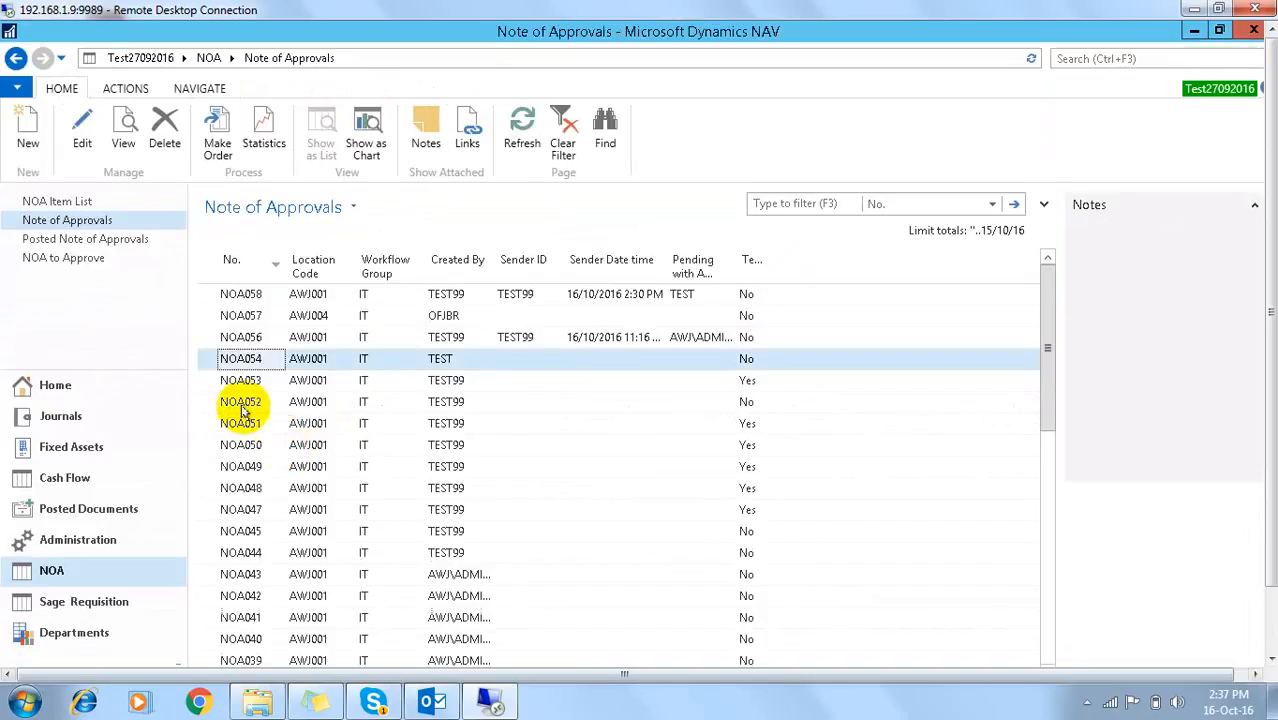
double_click(240, 401)
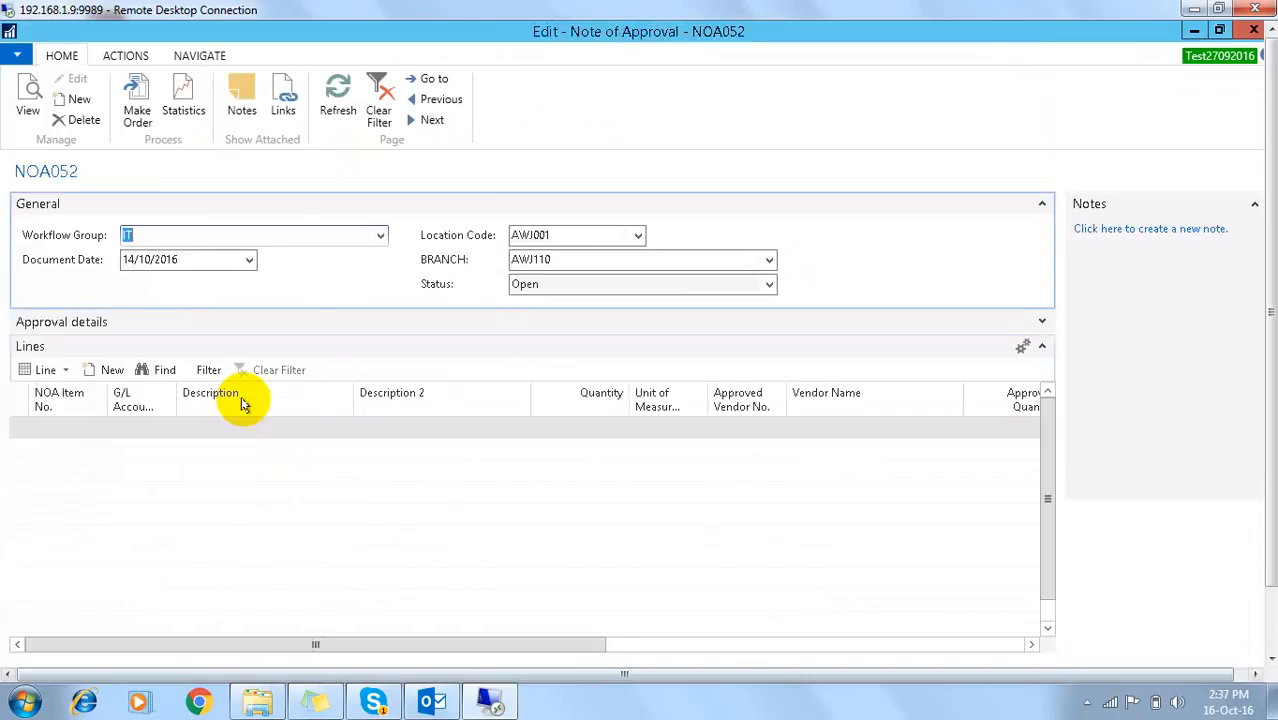
key("Escape")
Step: Confirm NOA057 has no approval entries, then reopen NOA058 from the list
left_click(240, 318)
double_click(240, 318)
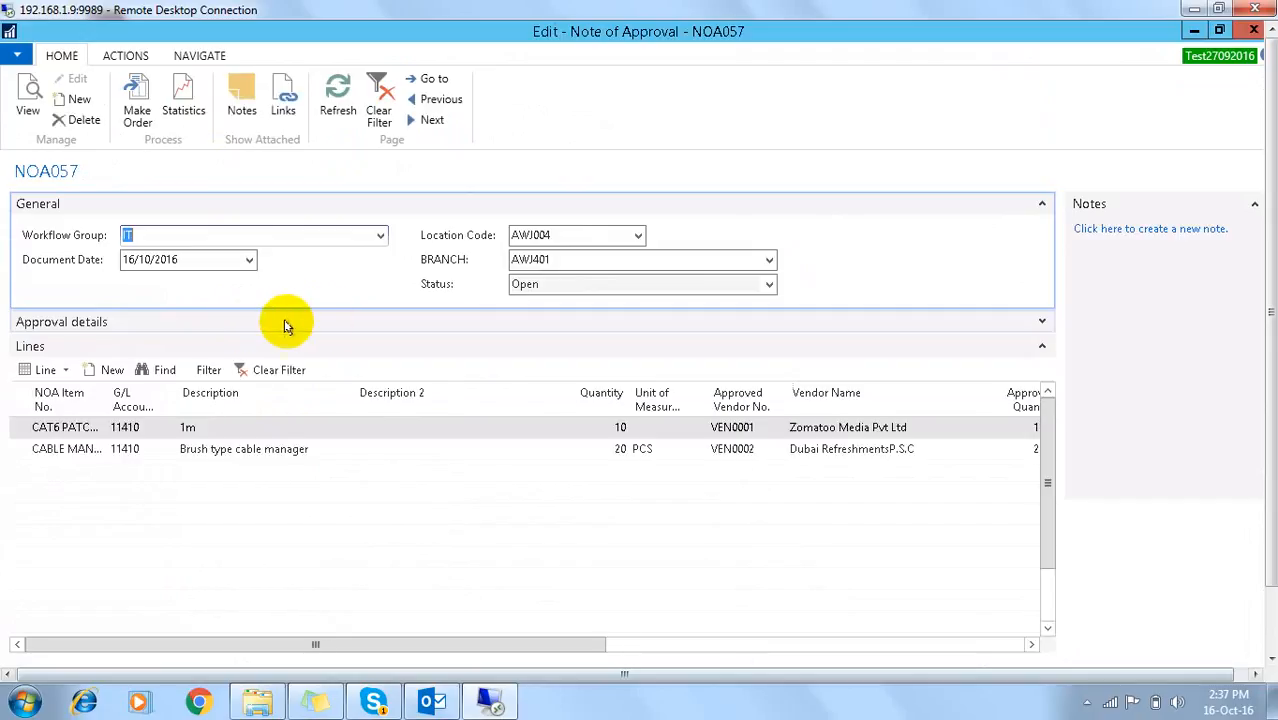
left_click(192, 55)
left_click(97, 118)
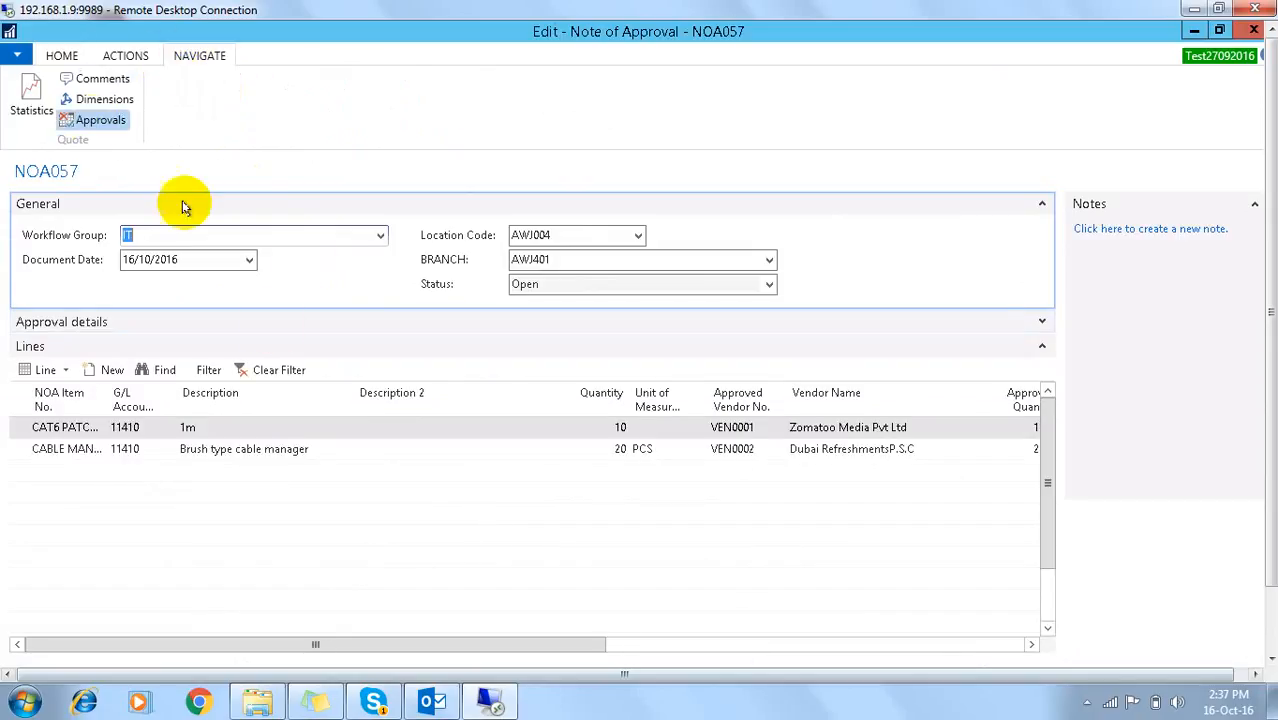
key("Escape")
key("Escape")
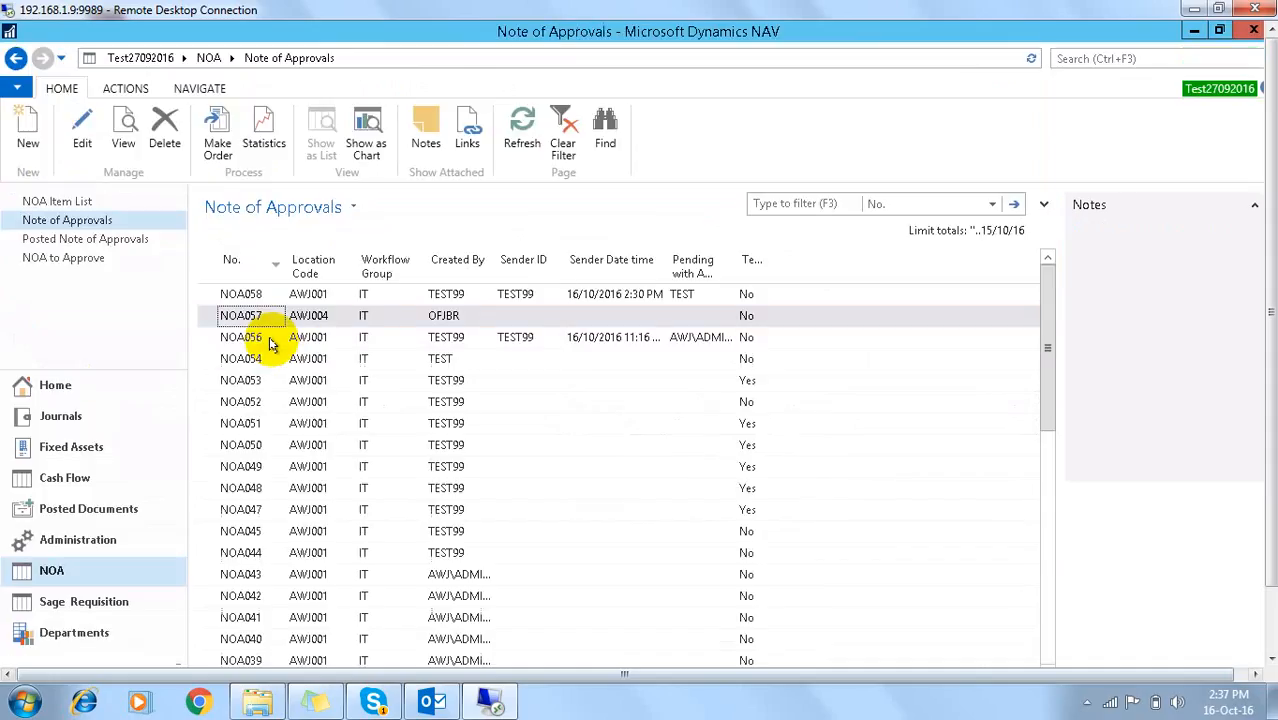
left_click(241, 294)
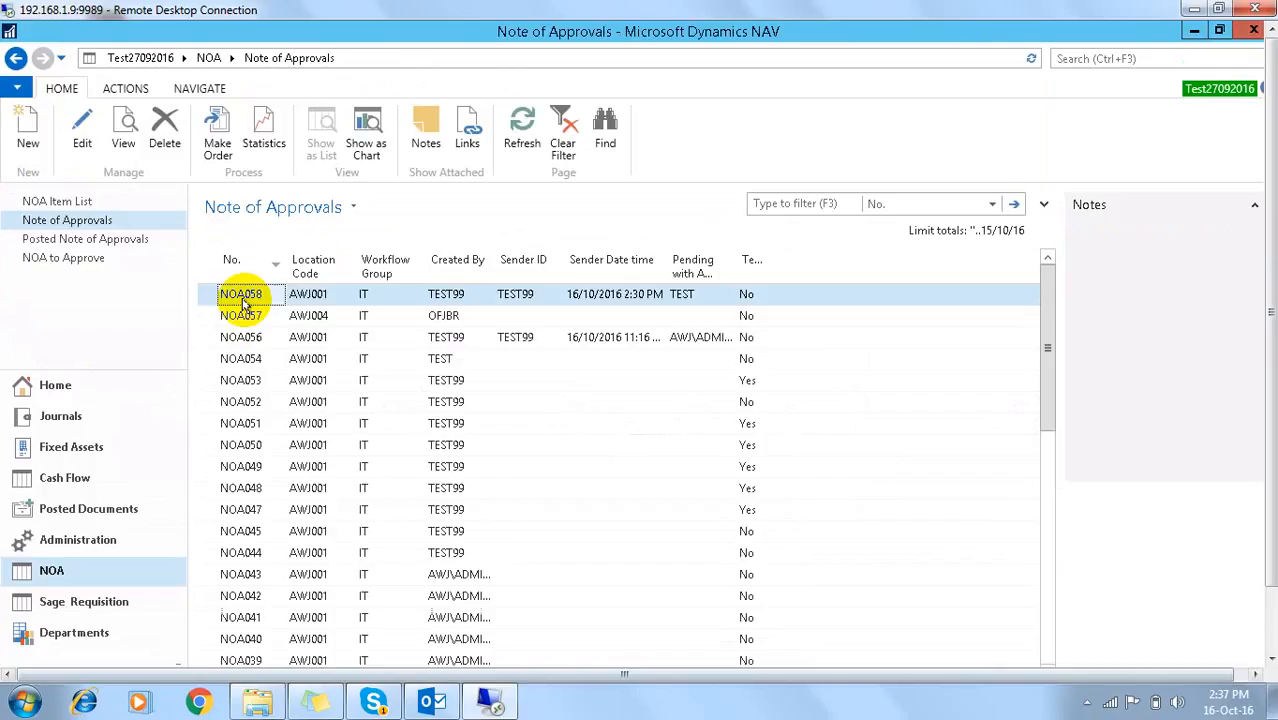
double_click(245, 298)
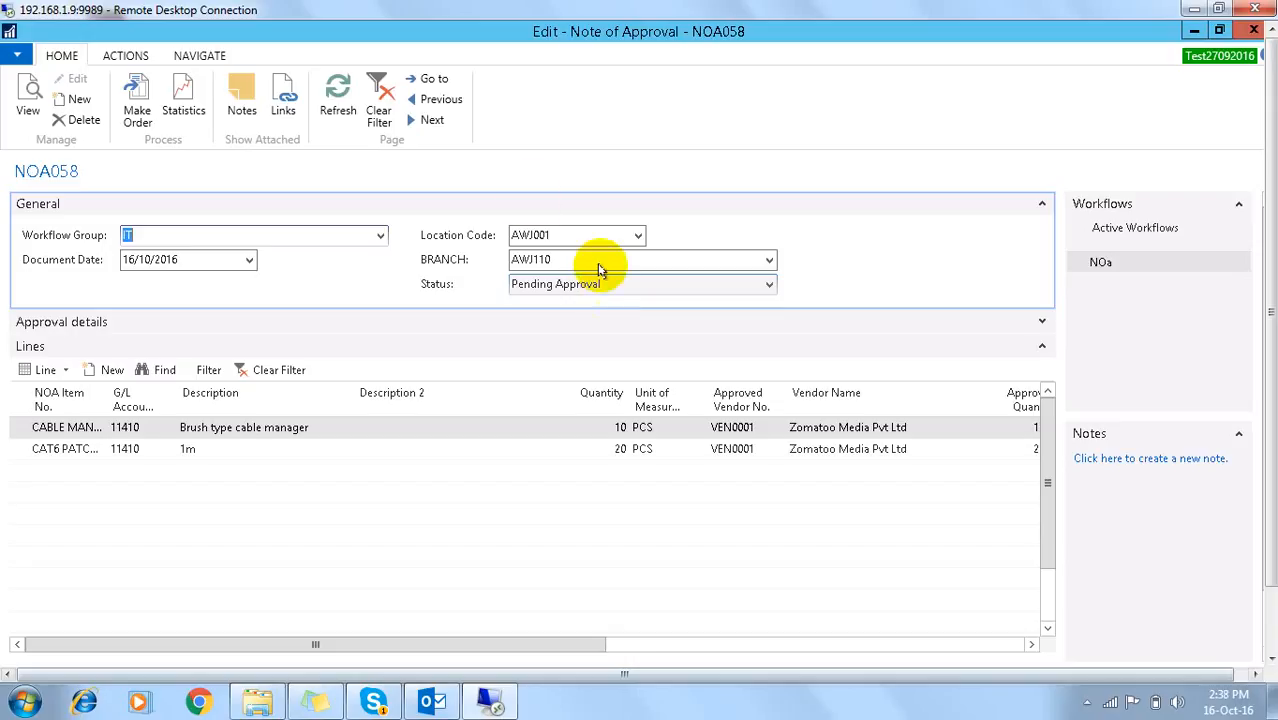
Step: Review NOA058's three approval entries, sender and approver, then close them and minimise NAV
left_click(199, 55)
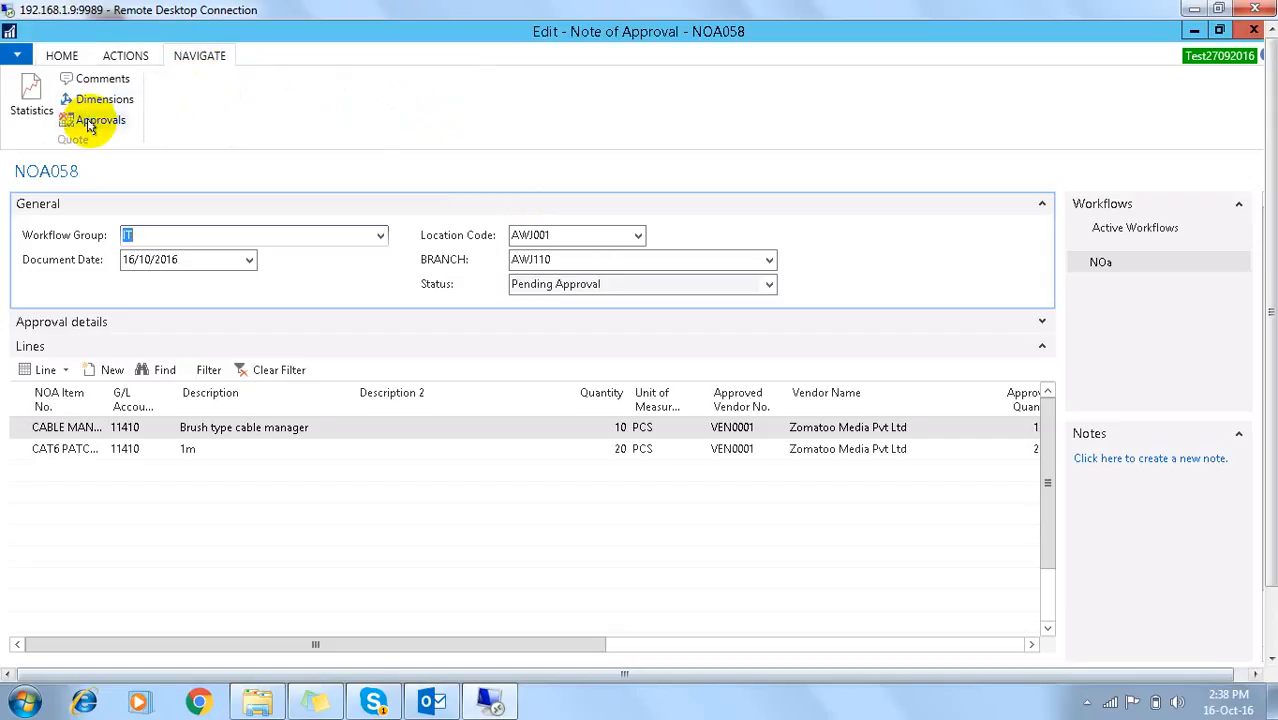
left_click(102, 119)
left_click(797, 279)
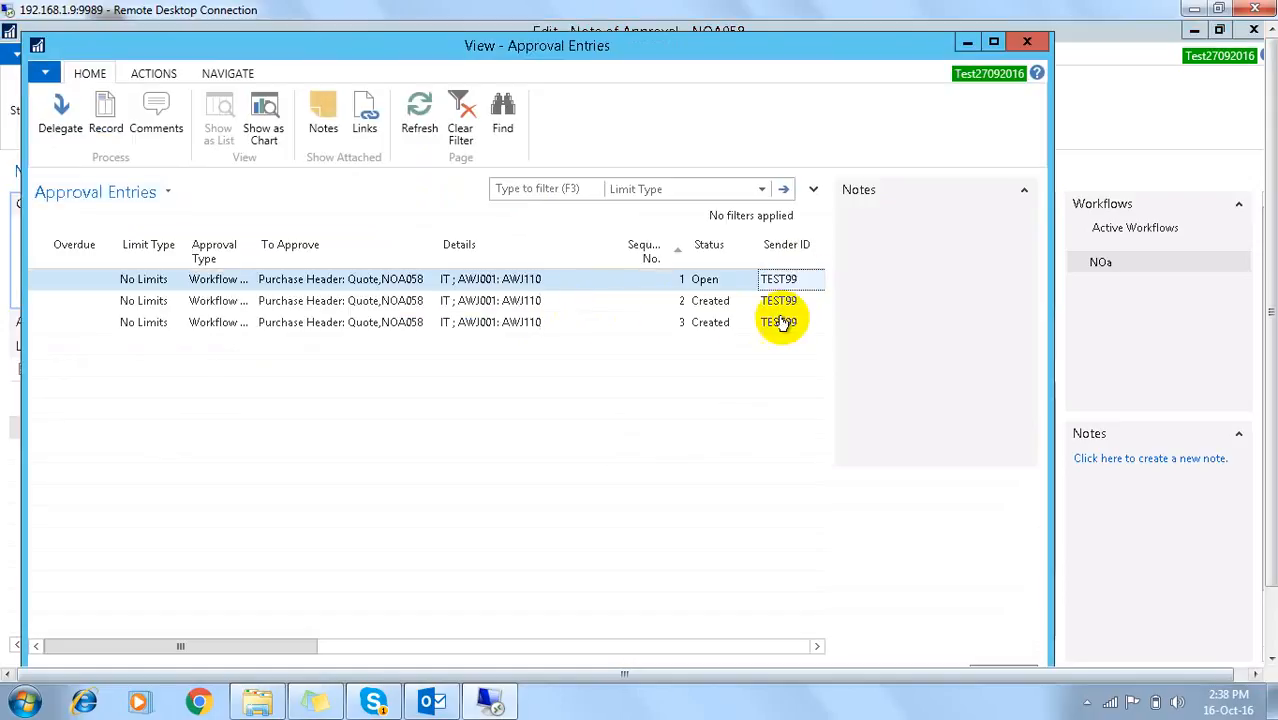
key("Right")
key("Right")
key("Escape")
key("Escape")
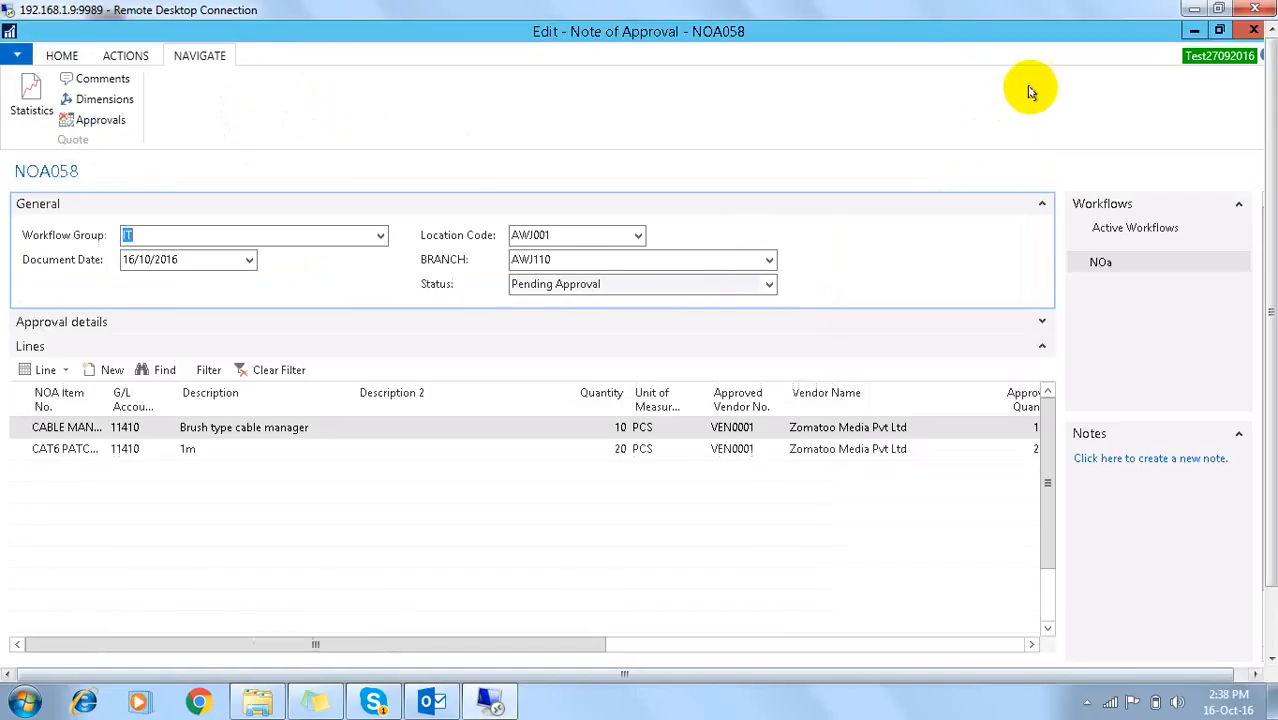
left_click(1193, 33)
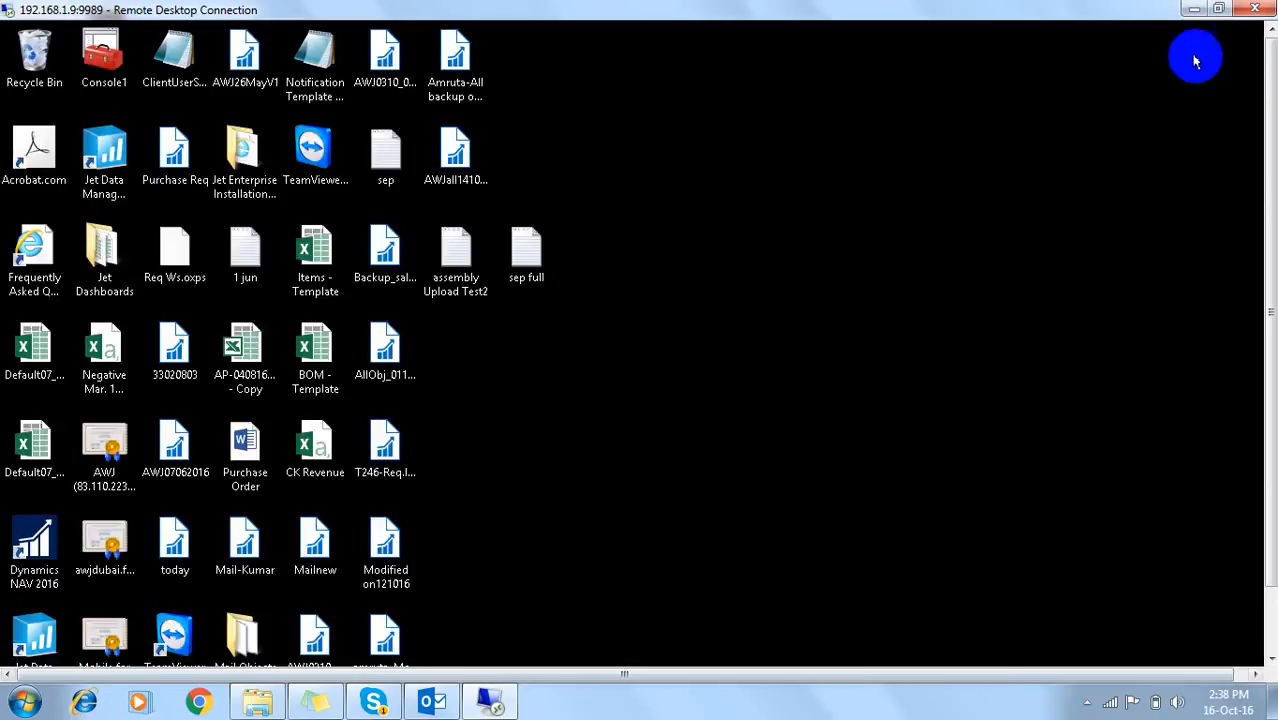
Step: Relaunch Dynamics NAV 2016 and sign in with the first approver's user name and password
double_click(40, 540)
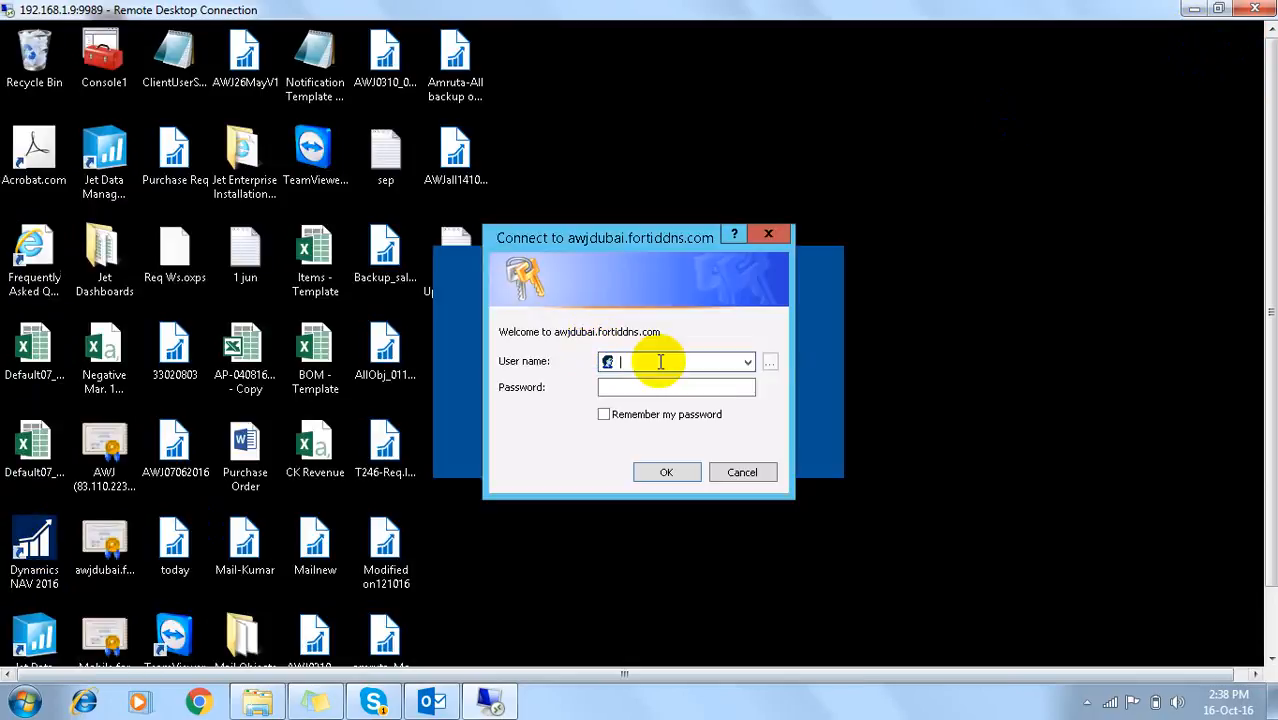
type("test")
key("Tab")
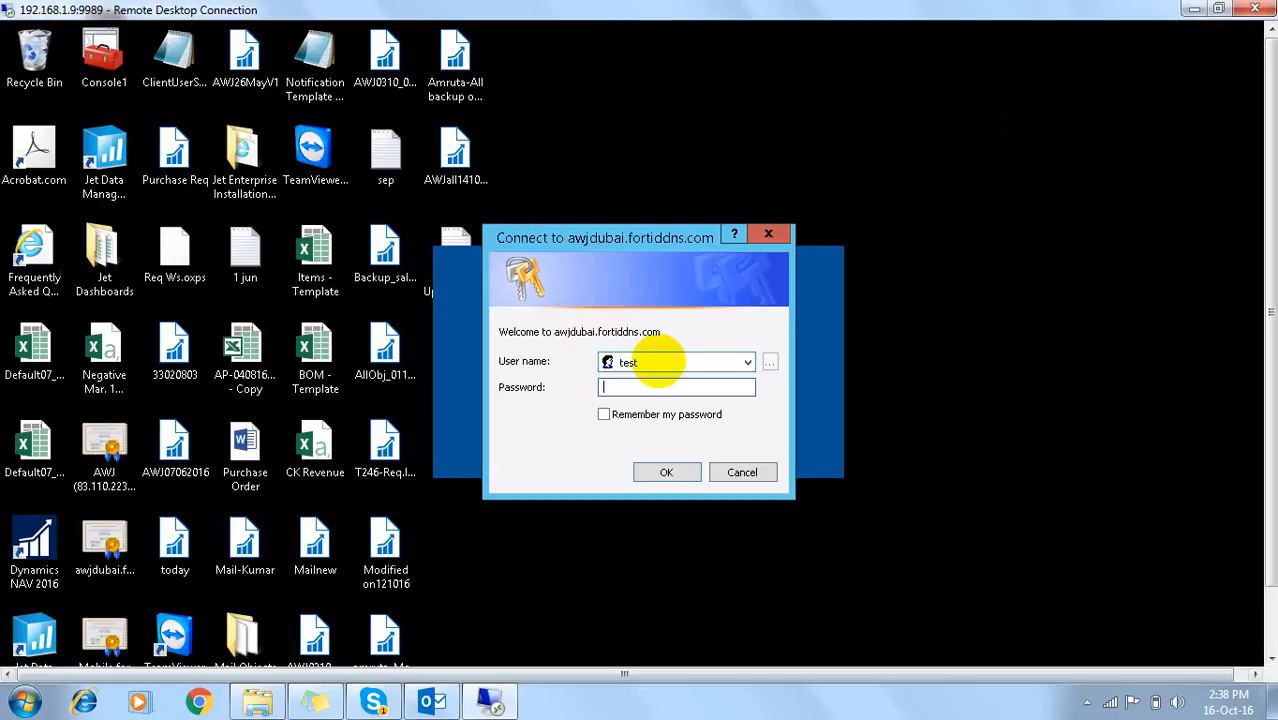
type("****")
key("BackSpace")
key("BackSpace")
key("BackSpace")
key("BackSpace")
type("************")
key("Return")
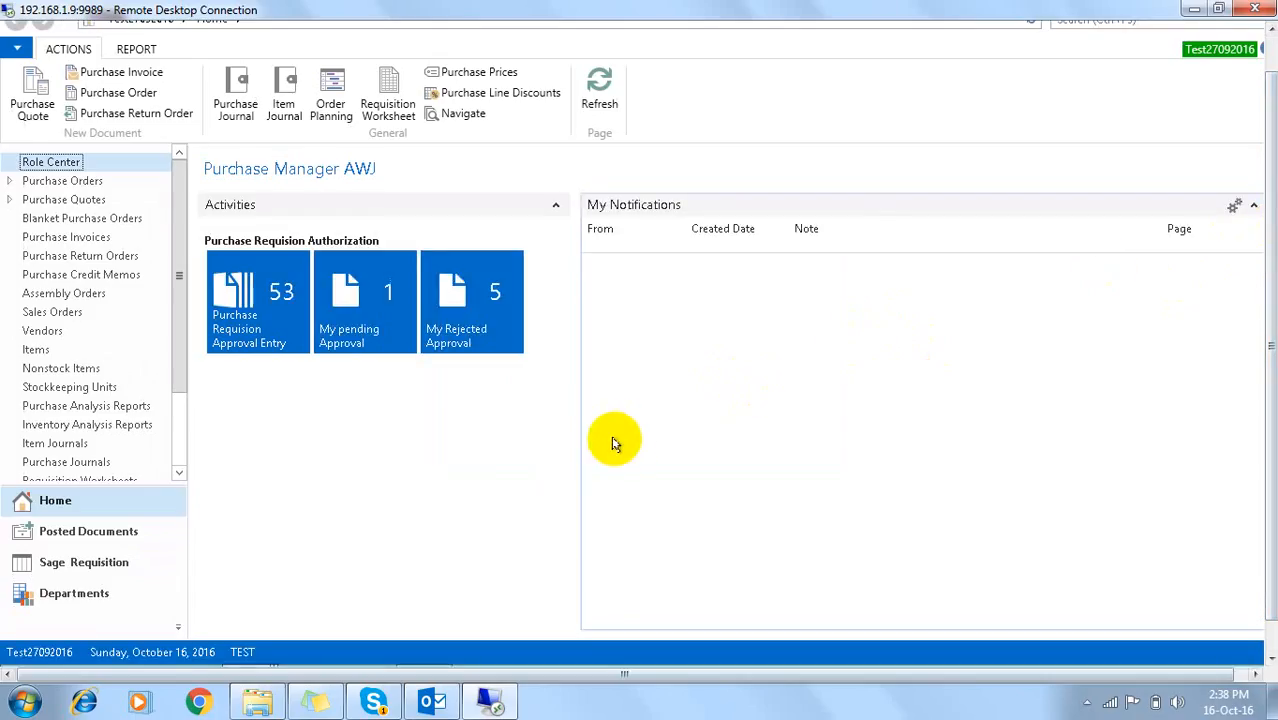
Step: Open the NOA058 request record from My Pending Approvals and review its lines
left_click(342, 277)
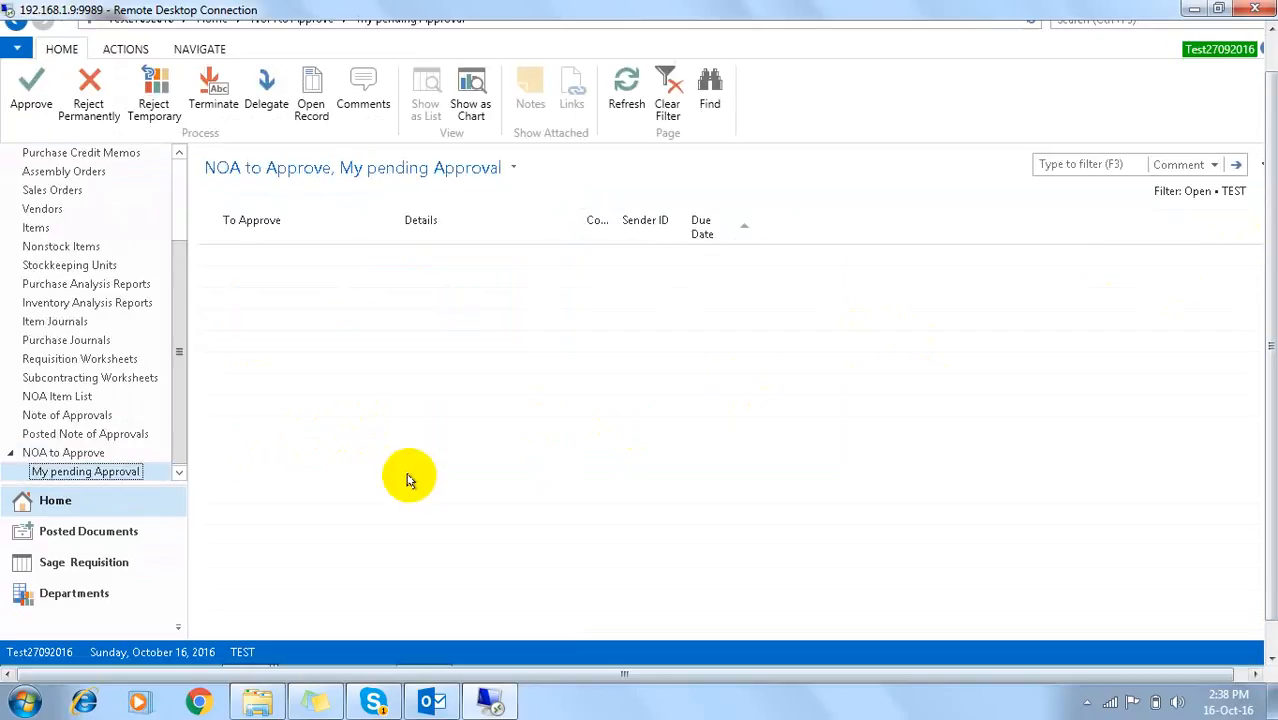
left_click(290, 258)
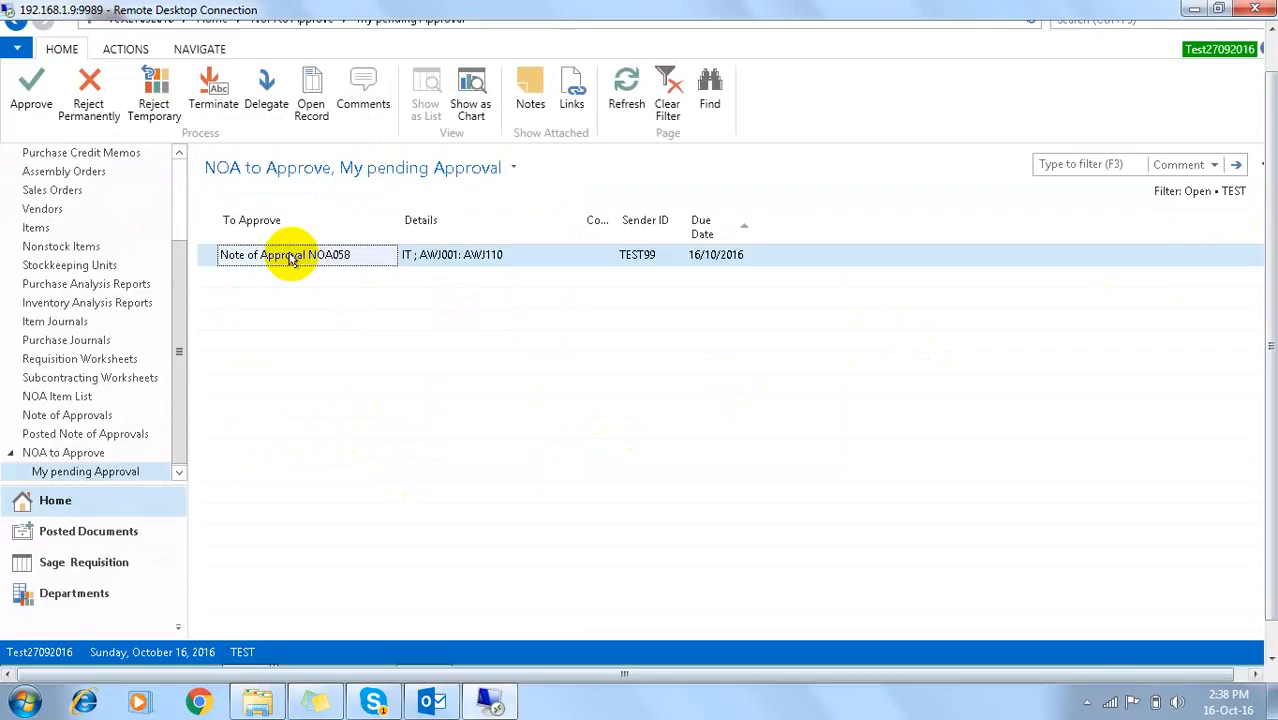
left_click(313, 80)
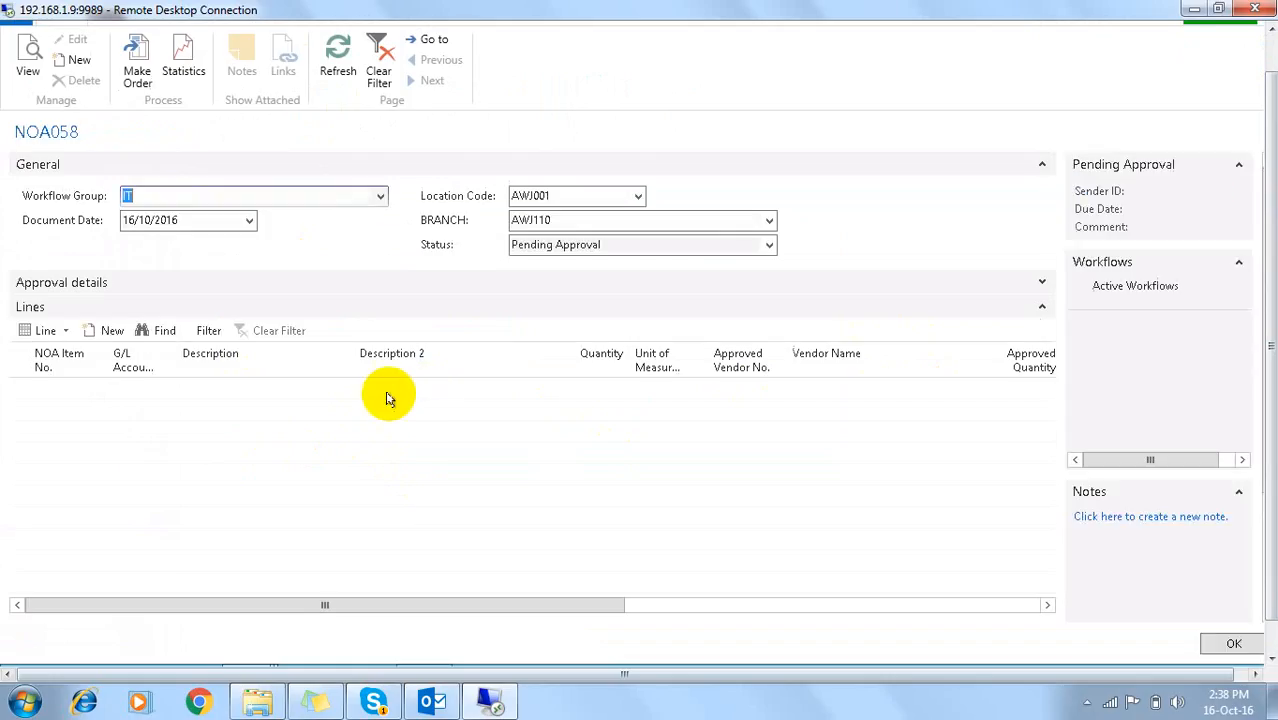
left_click(195, 393)
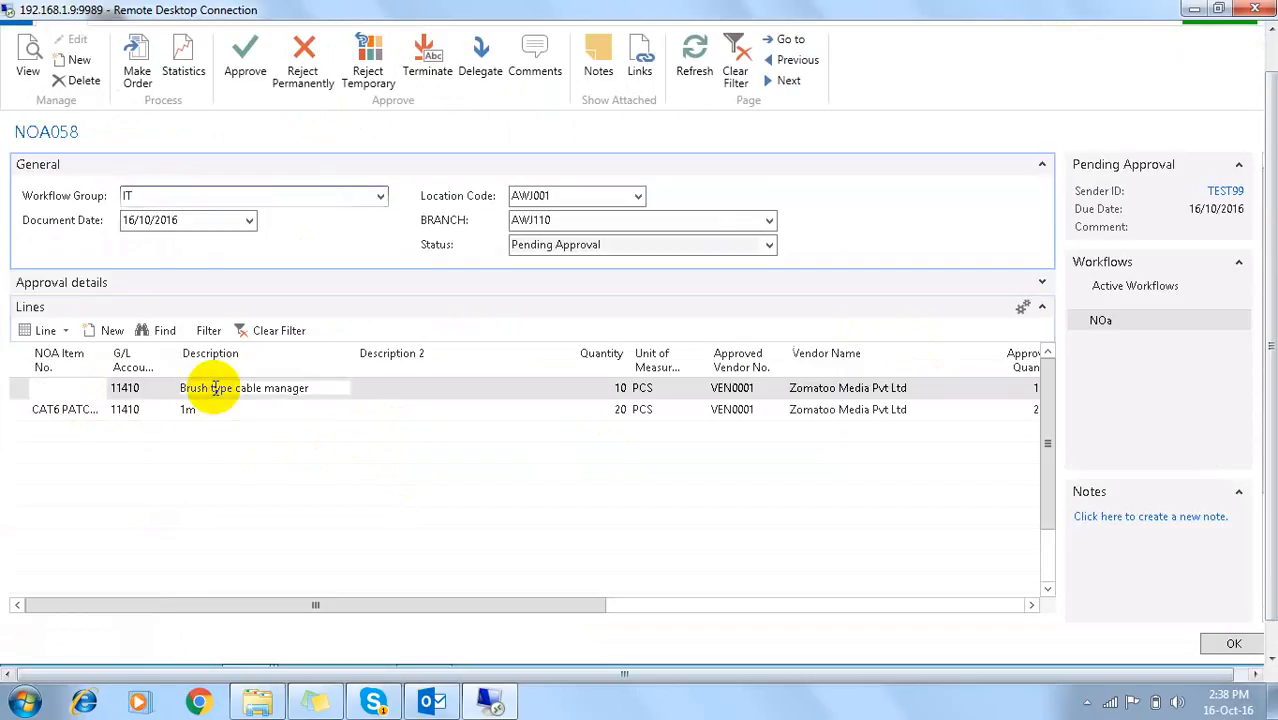
left_click(207, 408)
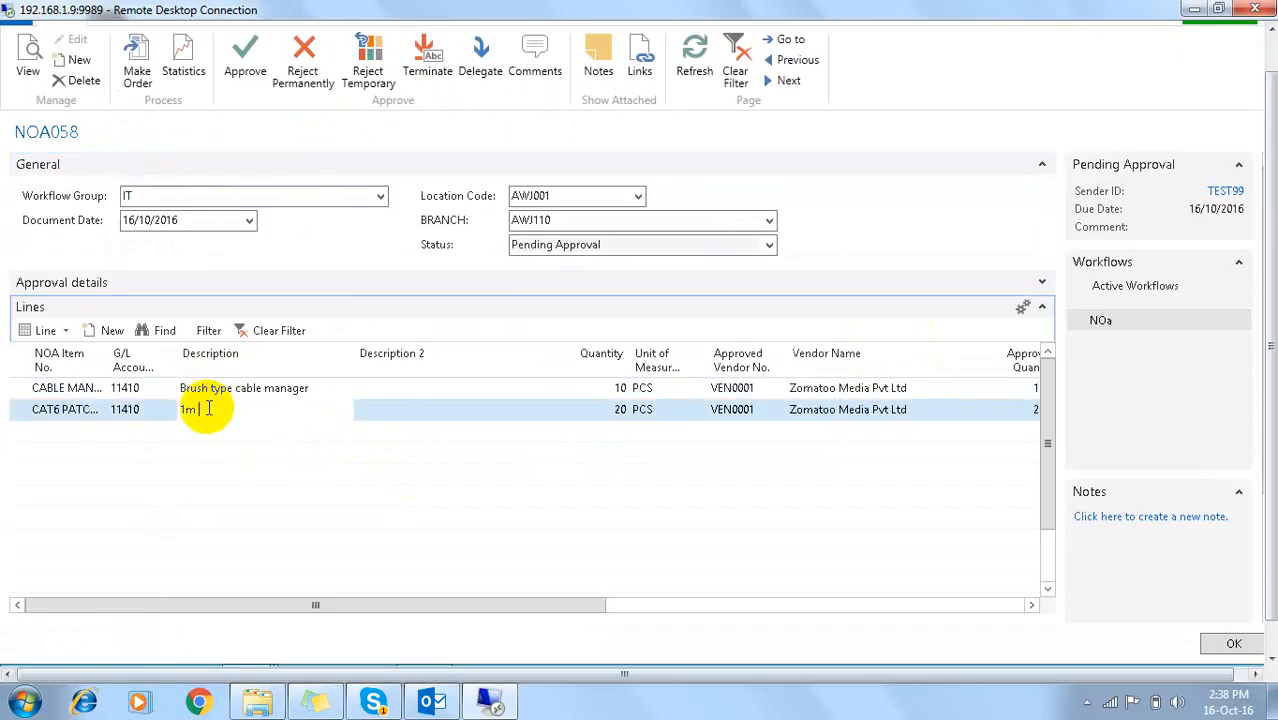
Step: Add the comment 'Approve' to NOA058, approve it, and close the card
left_click(533, 55)
type("Approve")
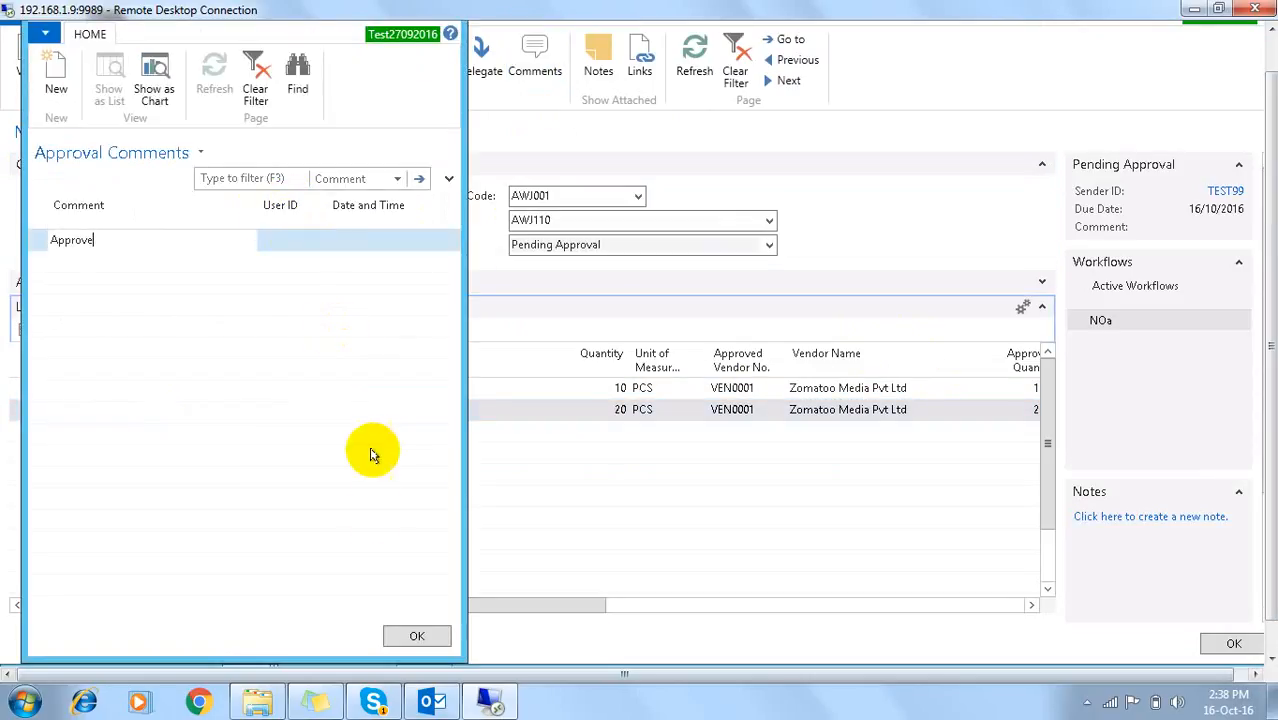
left_click(392, 635)
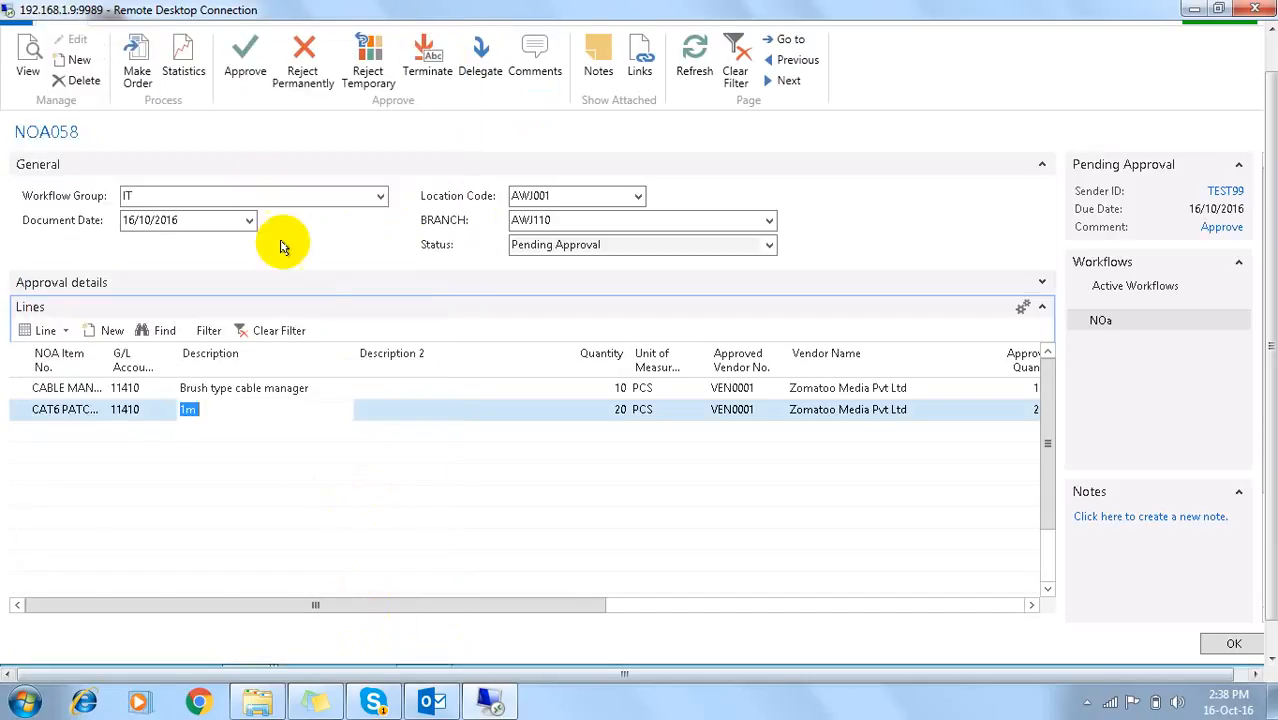
left_click(249, 70)
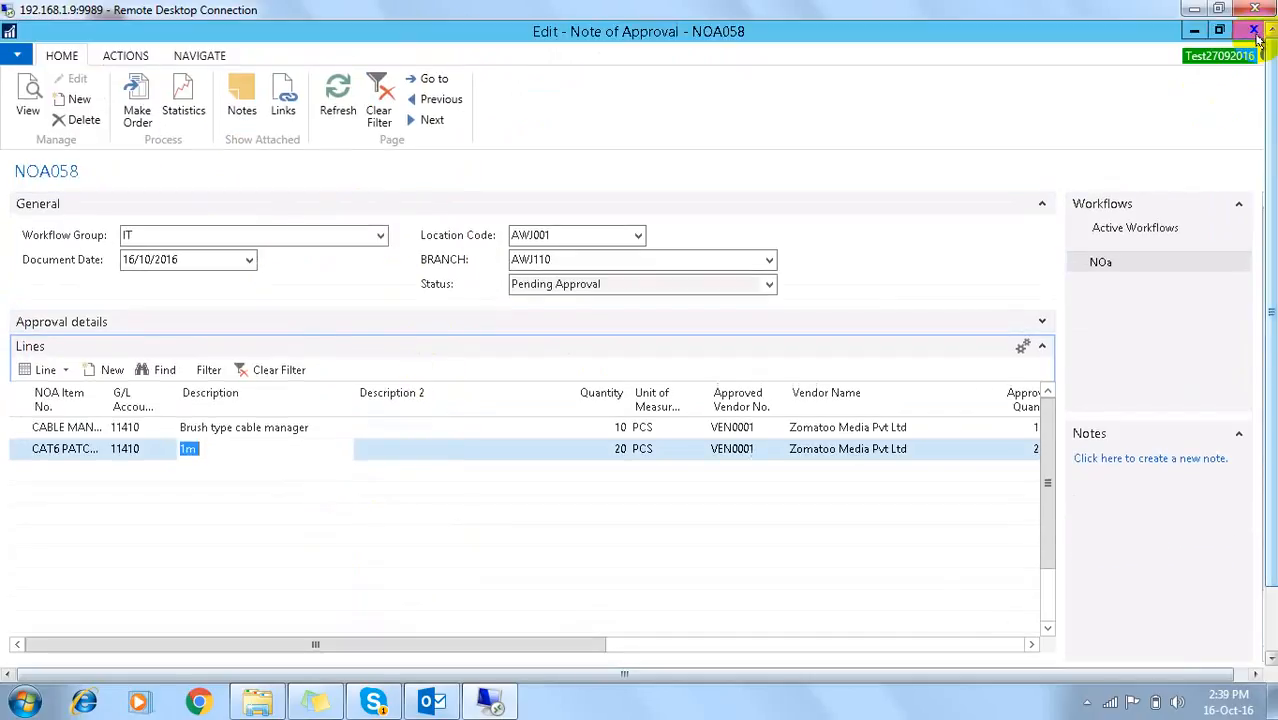
left_click(1254, 30)
left_click_drag(1271, 74, 1271, 111)
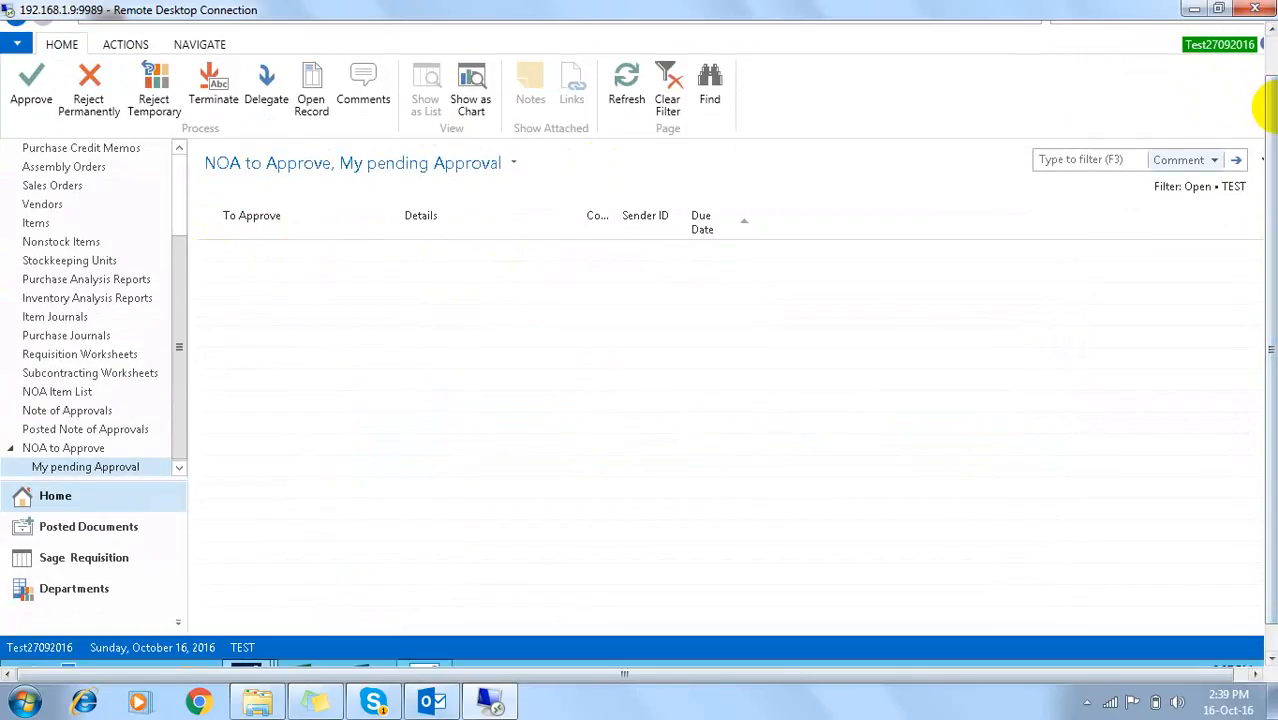
mouse_move(1268, 108)
left_mouse_down()
mouse_move(1262, 52)
mouse_move(1264, 127)
left_mouse_up()
Step: Close the approver's NAV window and open NOA058's approval entries from the Note of Approvals window
left_click(1253, 31)
mouse_move(247, 650)
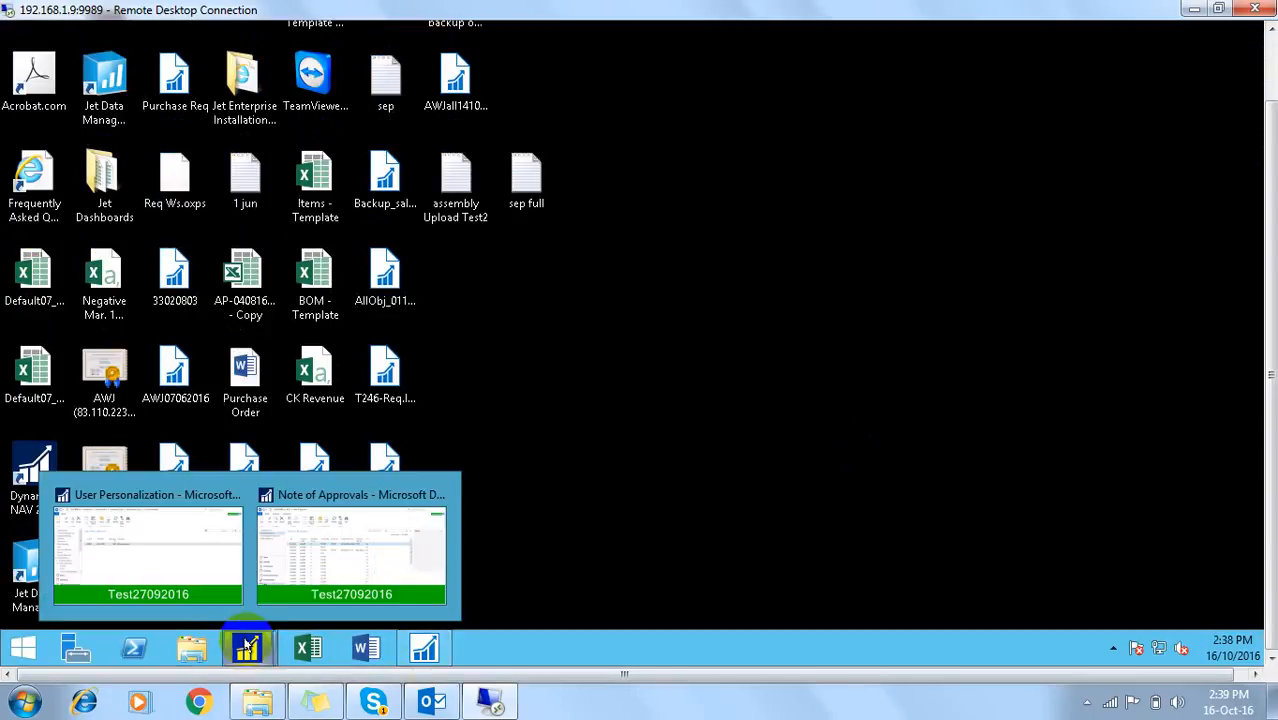
left_click(322, 580)
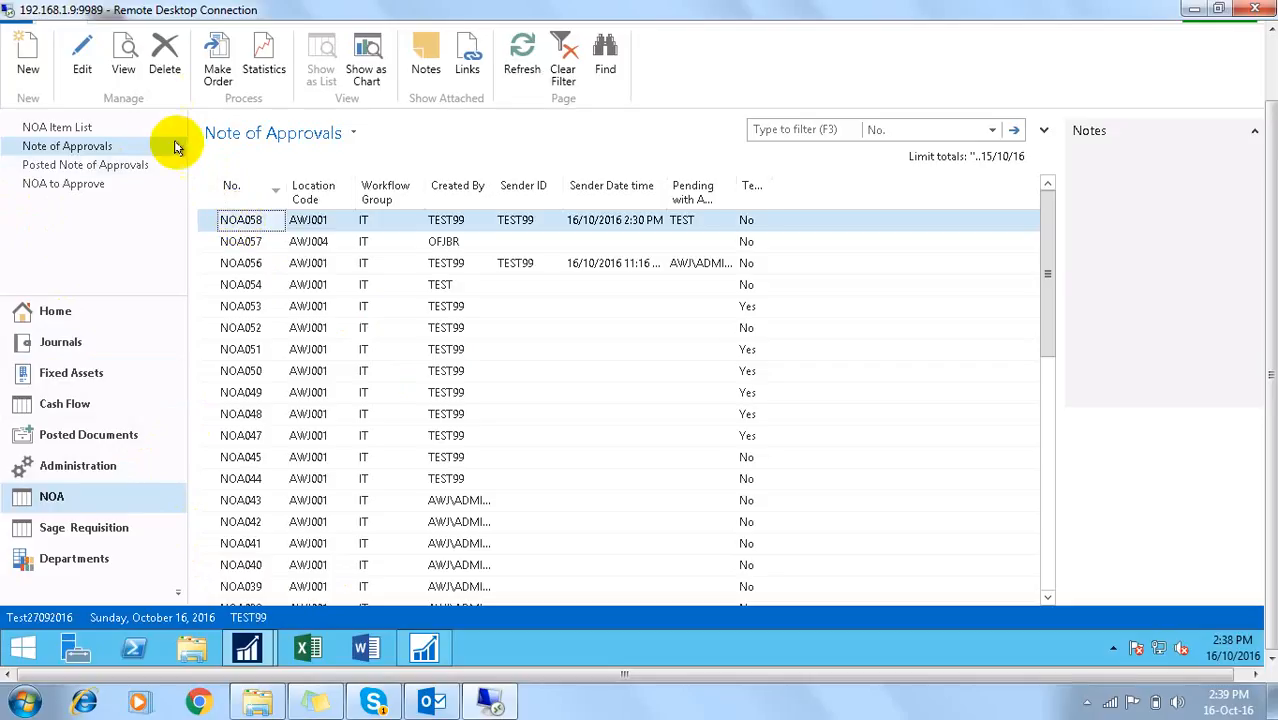
left_click(82, 60)
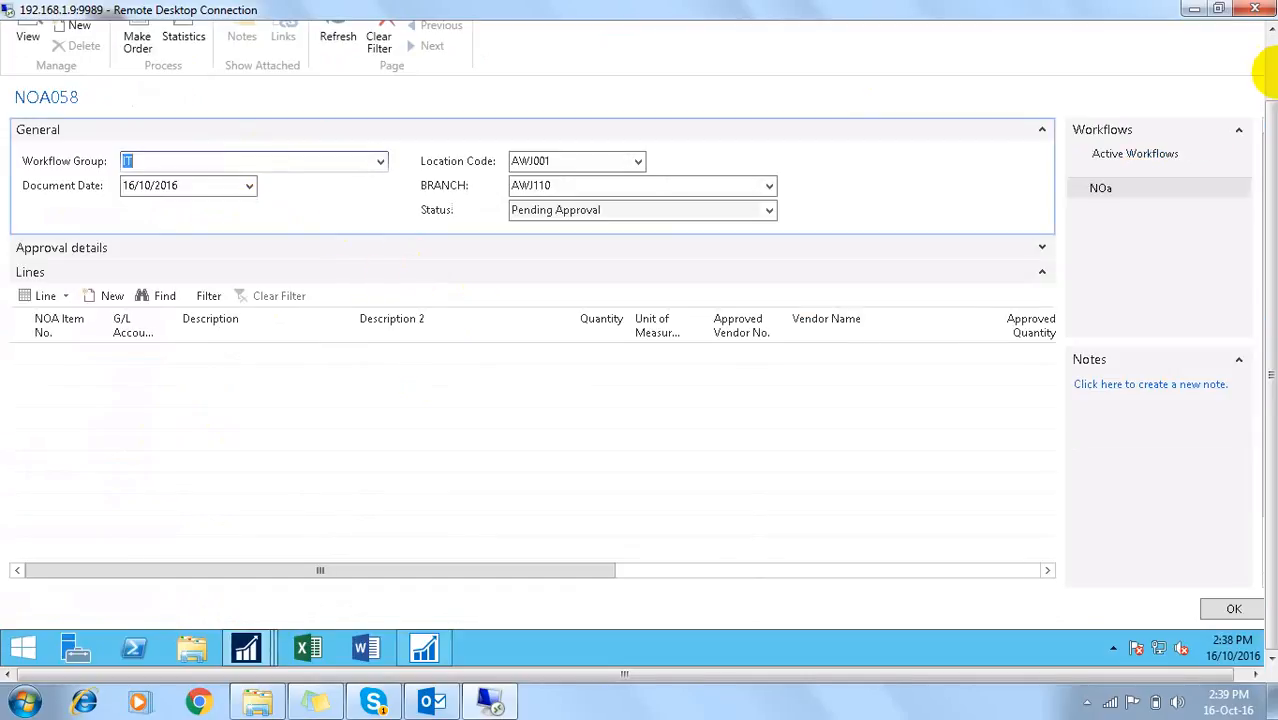
left_click(1272, 69)
left_click(189, 60)
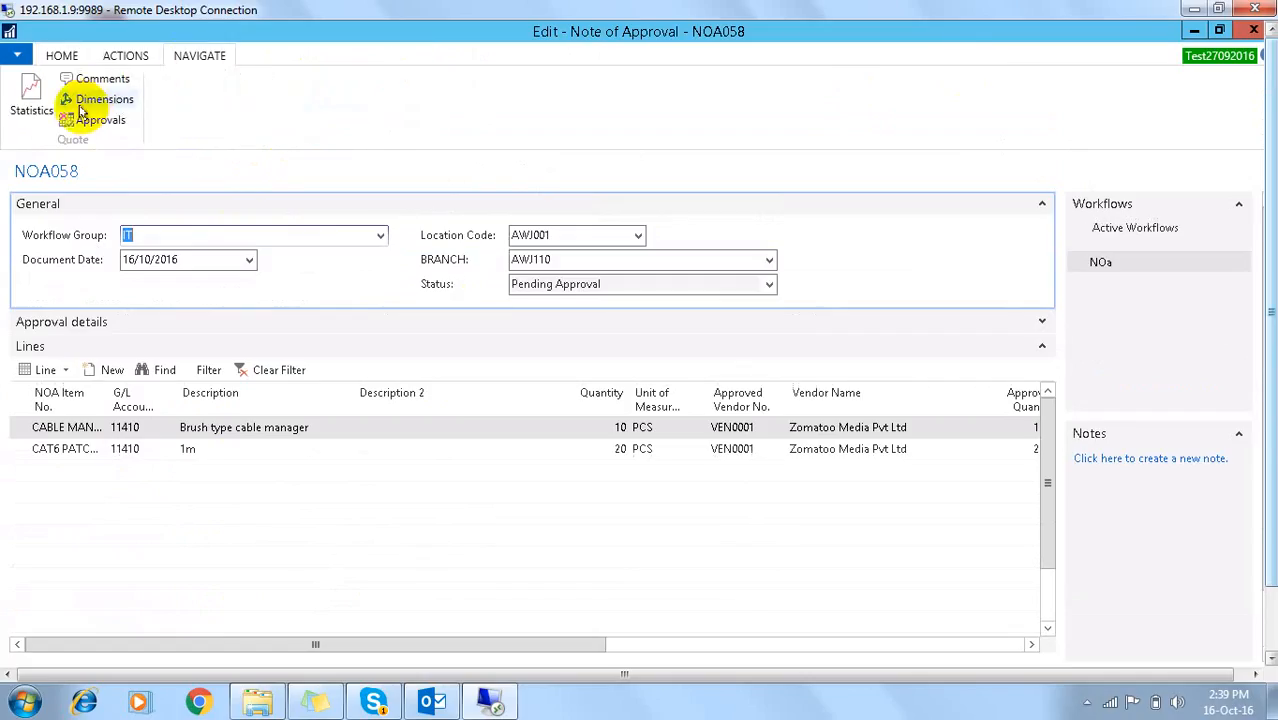
left_click(98, 121)
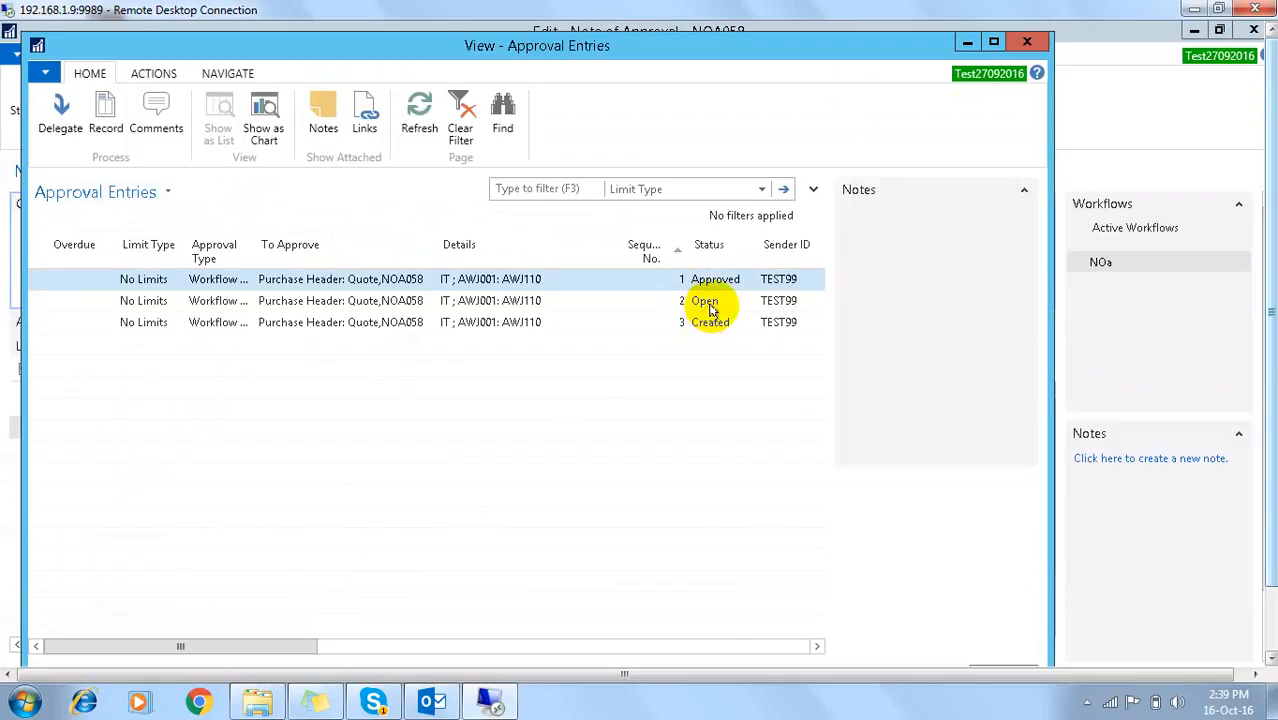
Step: Check the open second entry's approver ID, date sent for approval and last modified date
left_click(708, 305)
key("Tab")
key("Tab")
key("Tab")
key("Tab")
key("Tab")
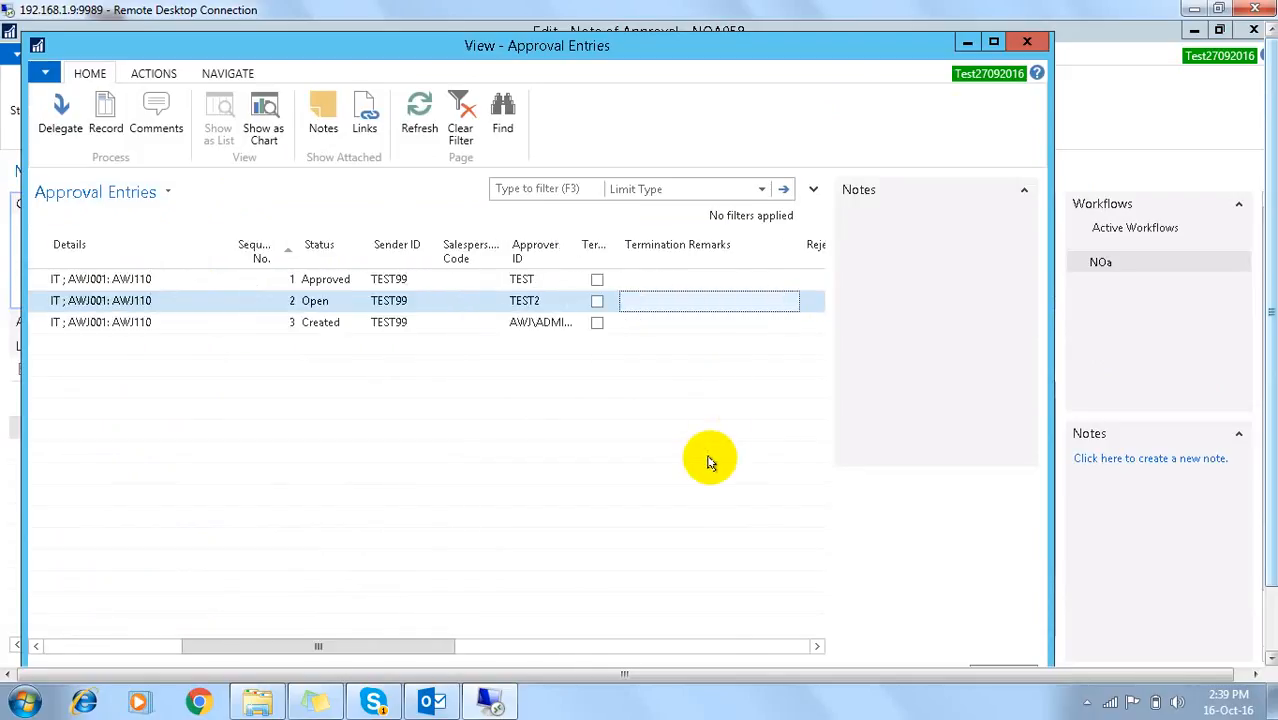
key("shift+Tab")
key("shift+Tab")
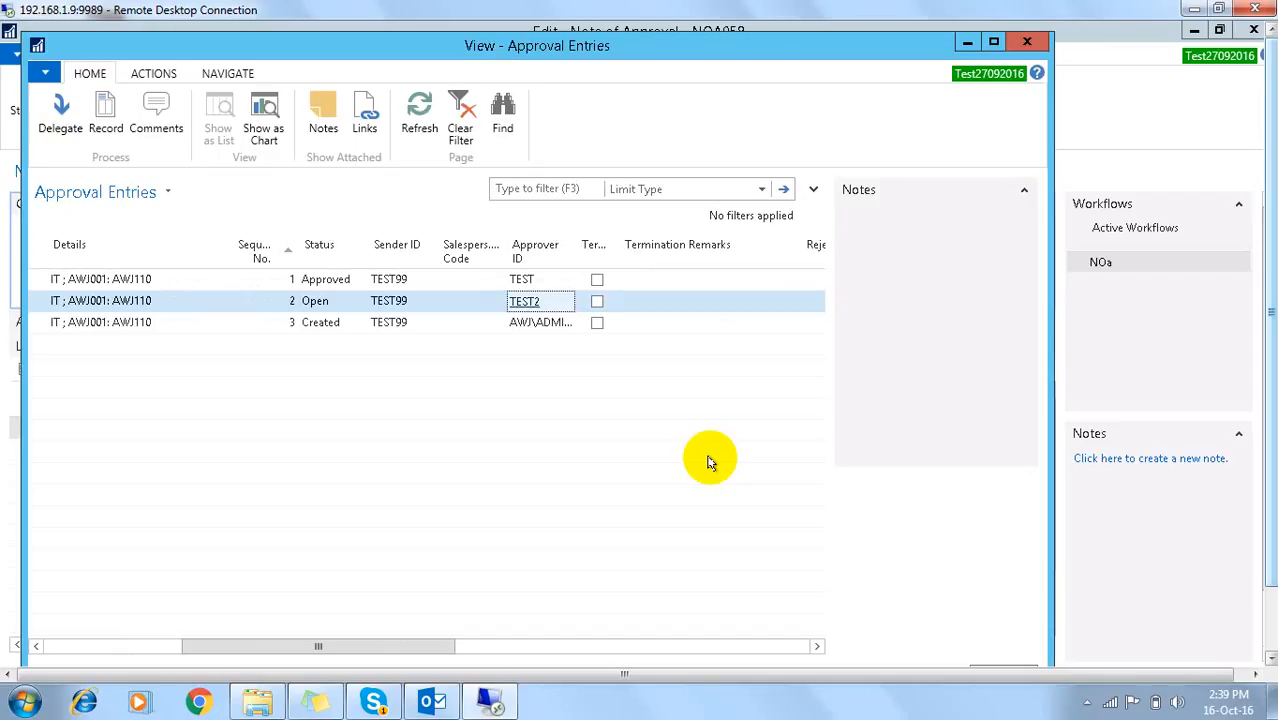
key("Tab")
key("Tab")
key("Tab")
key("Tab")
key("Tab")
key("Tab")
key("Tab")
key("Tab")
key("Tab")
key("Tab")
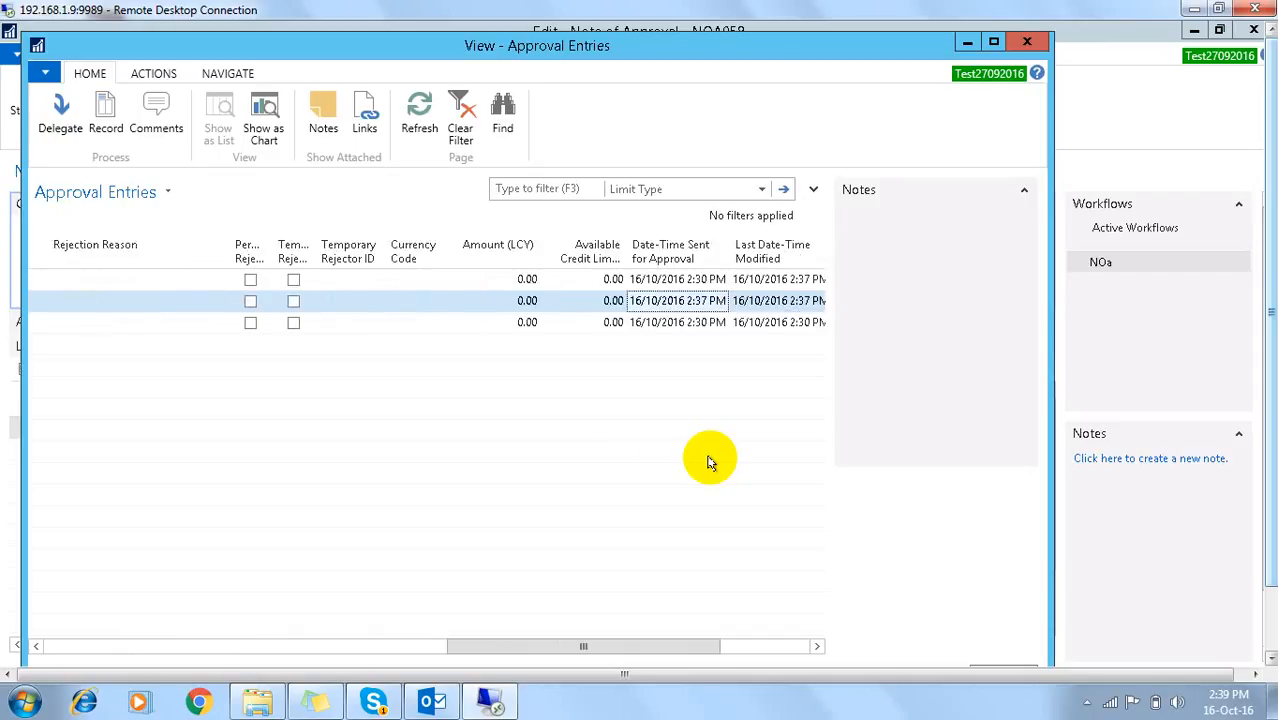
key("Tab")
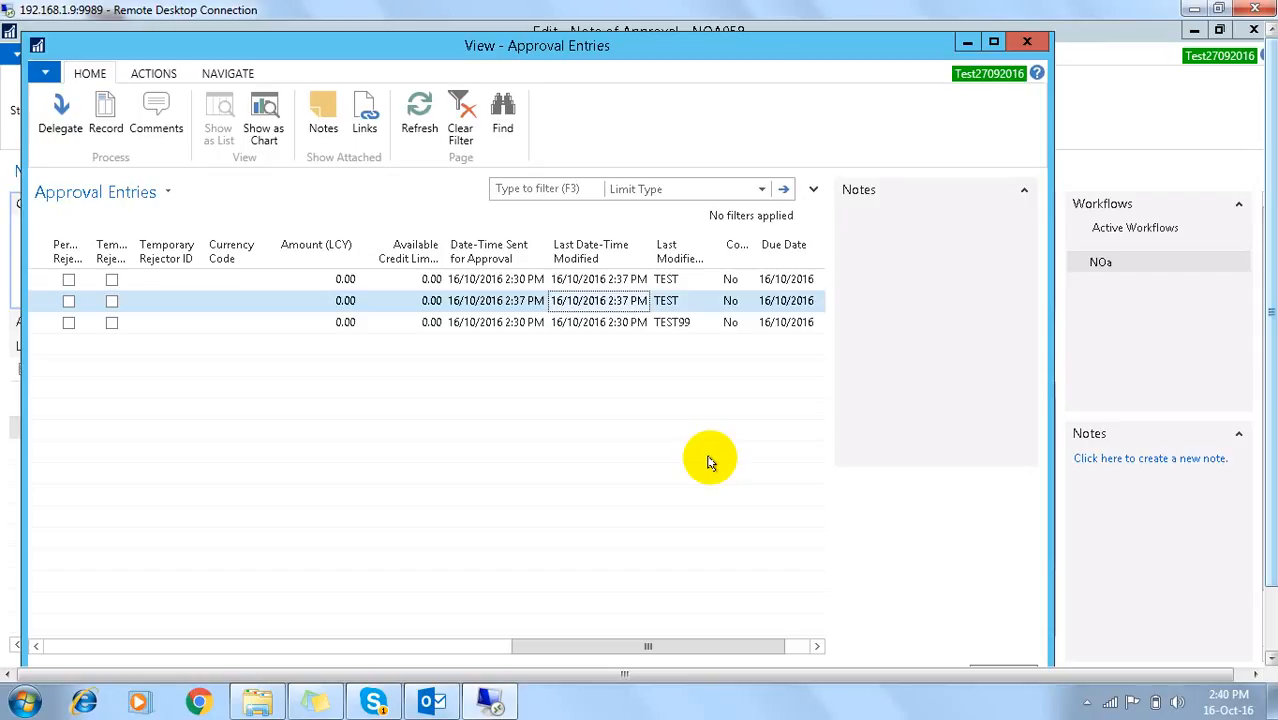
Step: Close the approval entries and NOA058 card, then minimise NAV to the desktop
key("Escape")
key("Escape")
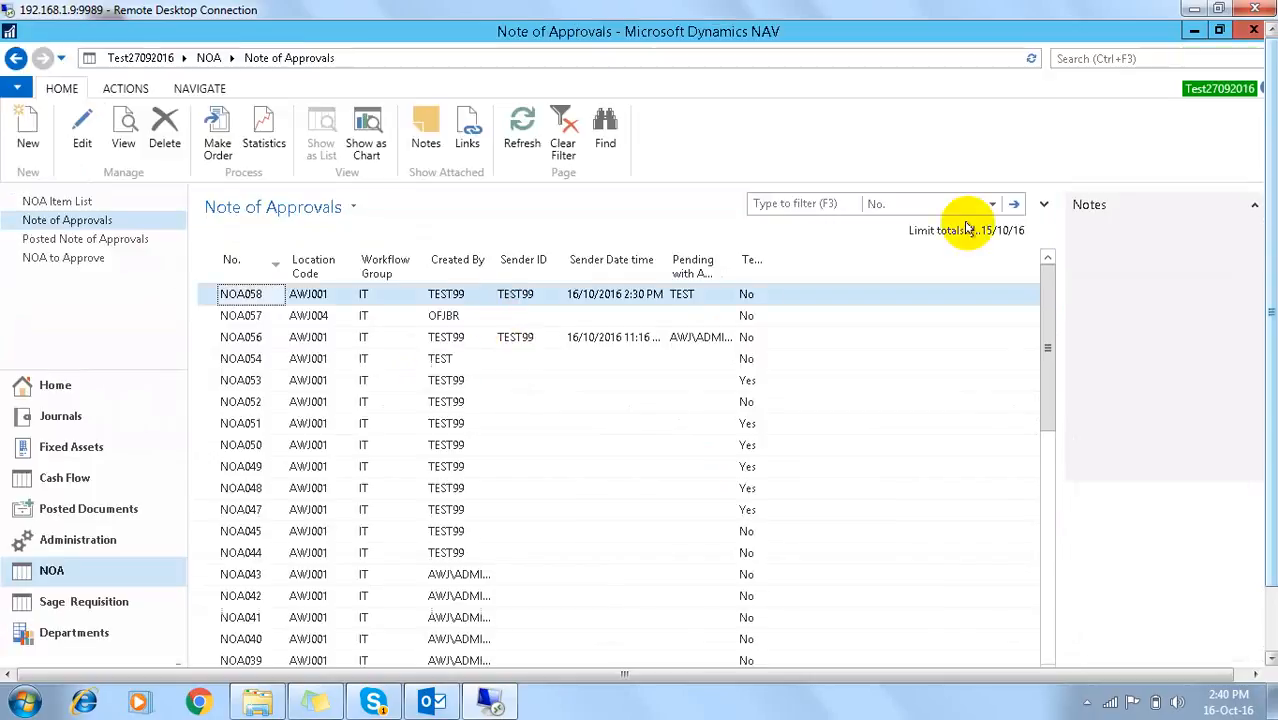
left_click_drag(1271, 145, 1271, 212)
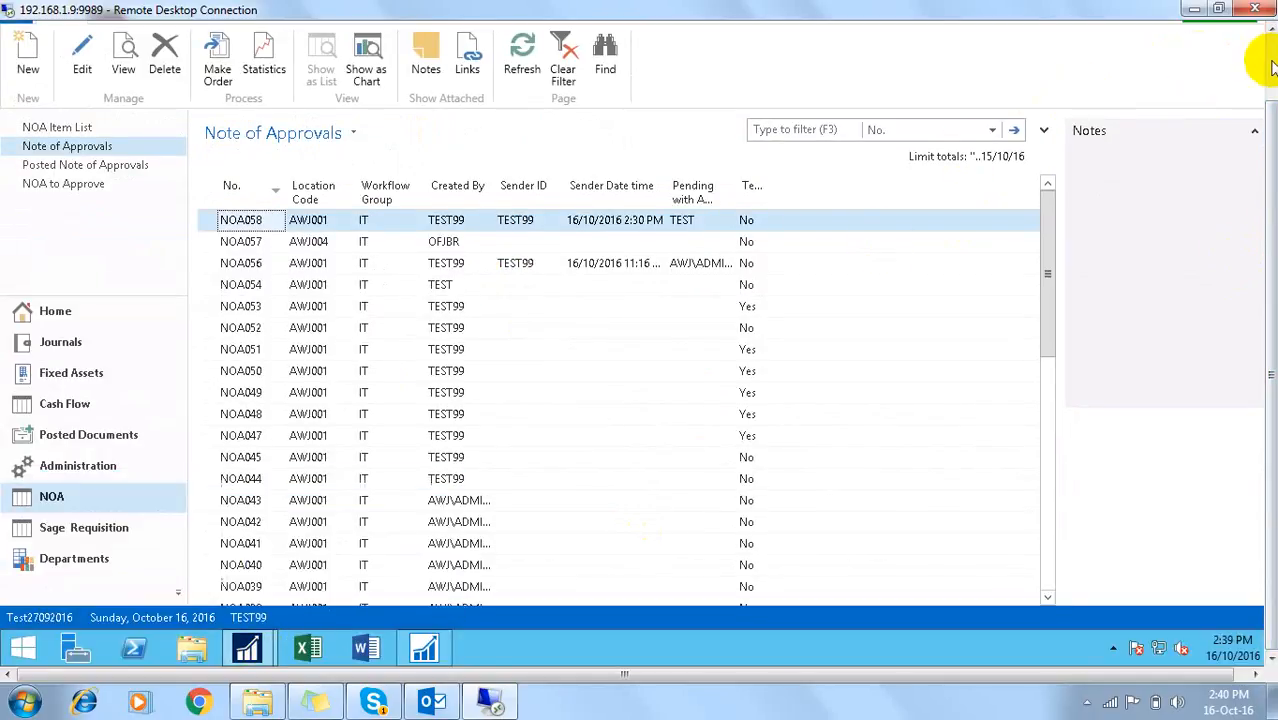
left_click(1270, 60)
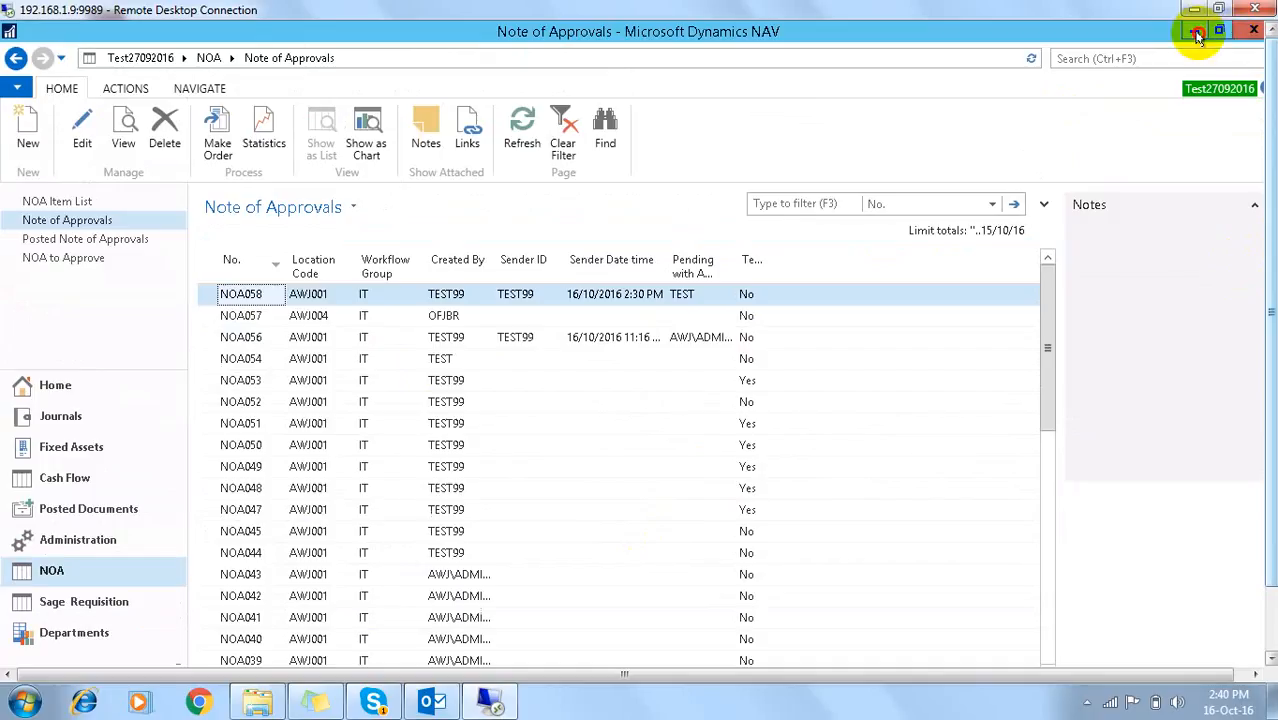
left_click(1197, 35)
Step: Relaunch Dynamics NAV 2016 and sign in with the second approver's user name and password
left_click(30, 545)
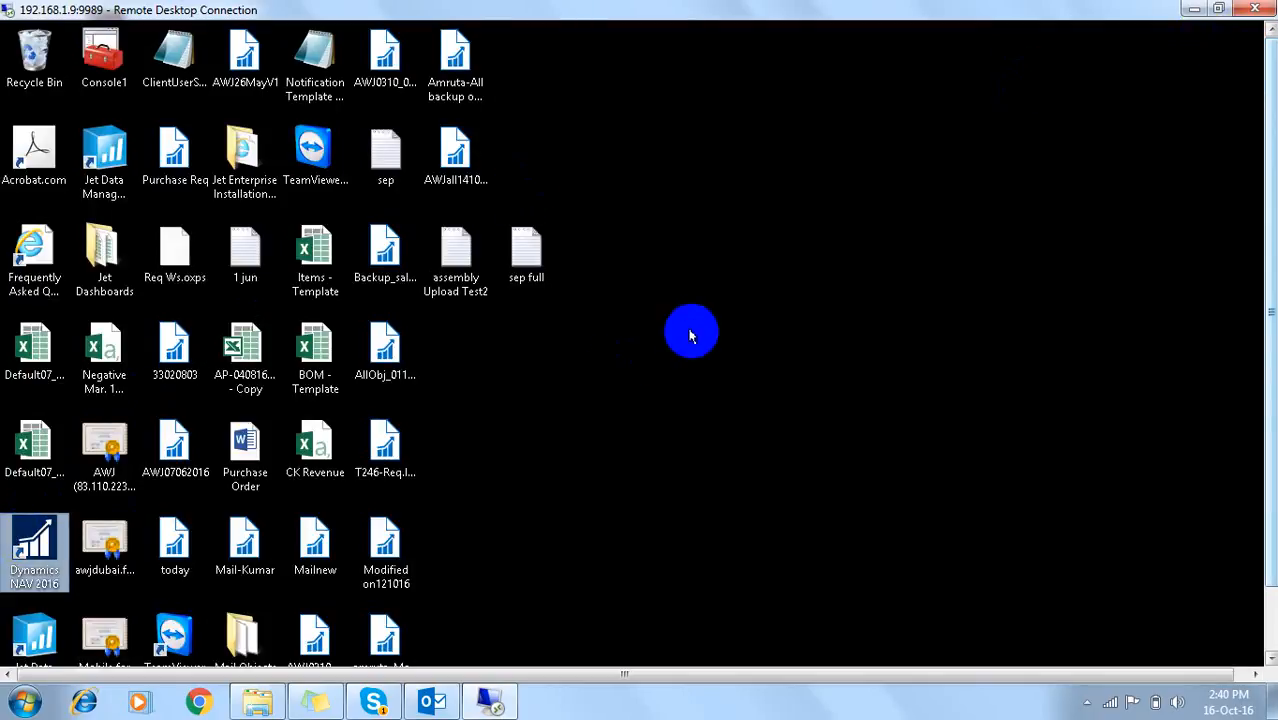
type("t")
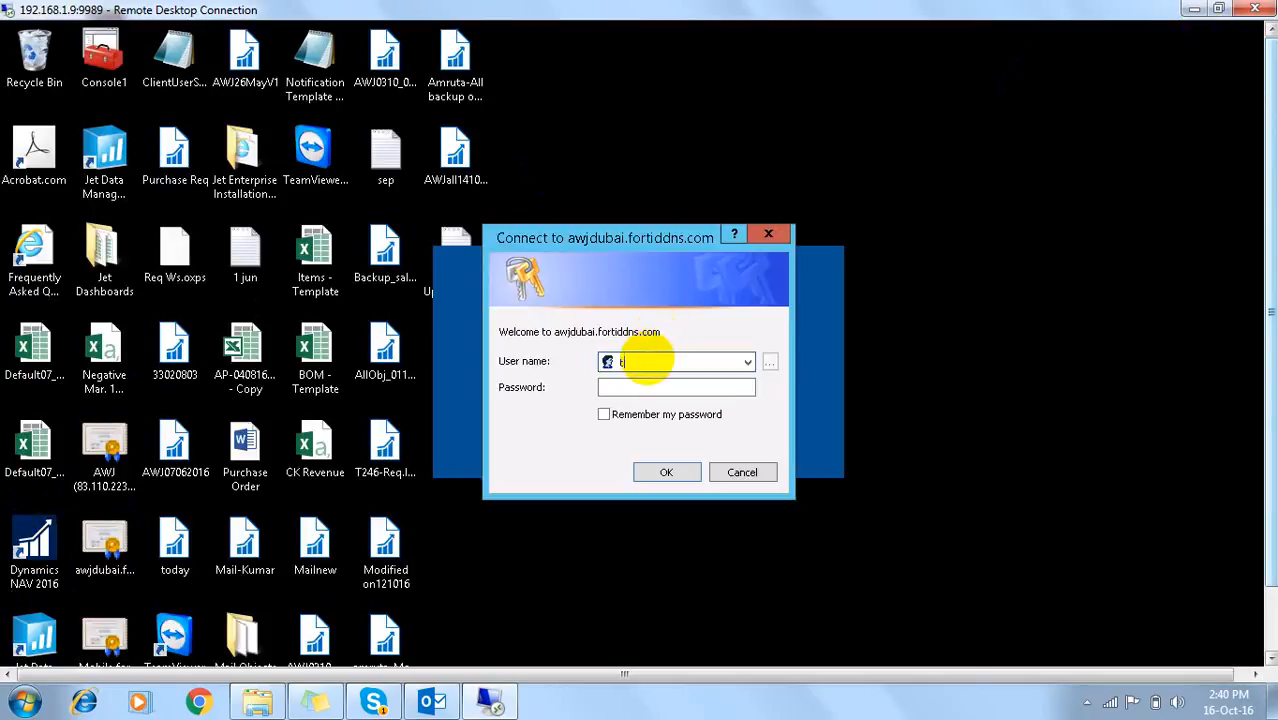
type("est")
type("2")
key("Tab")
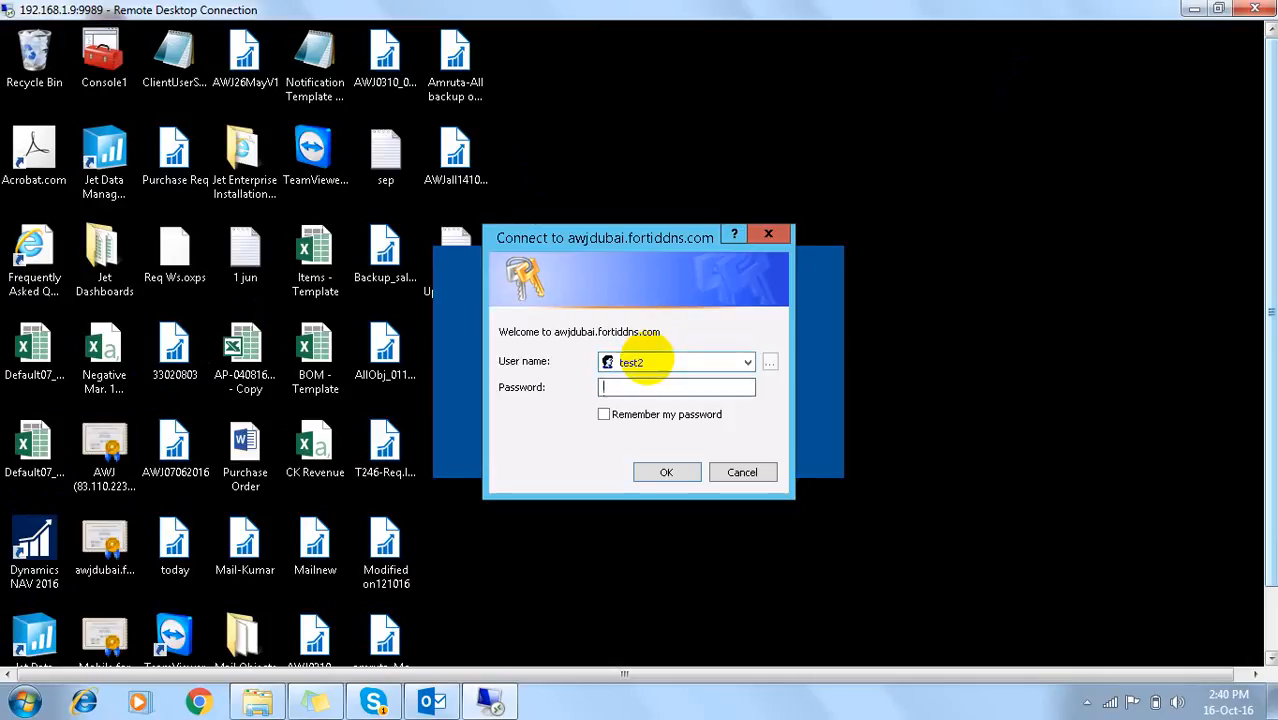
type("•••••••••••")
key("Return")
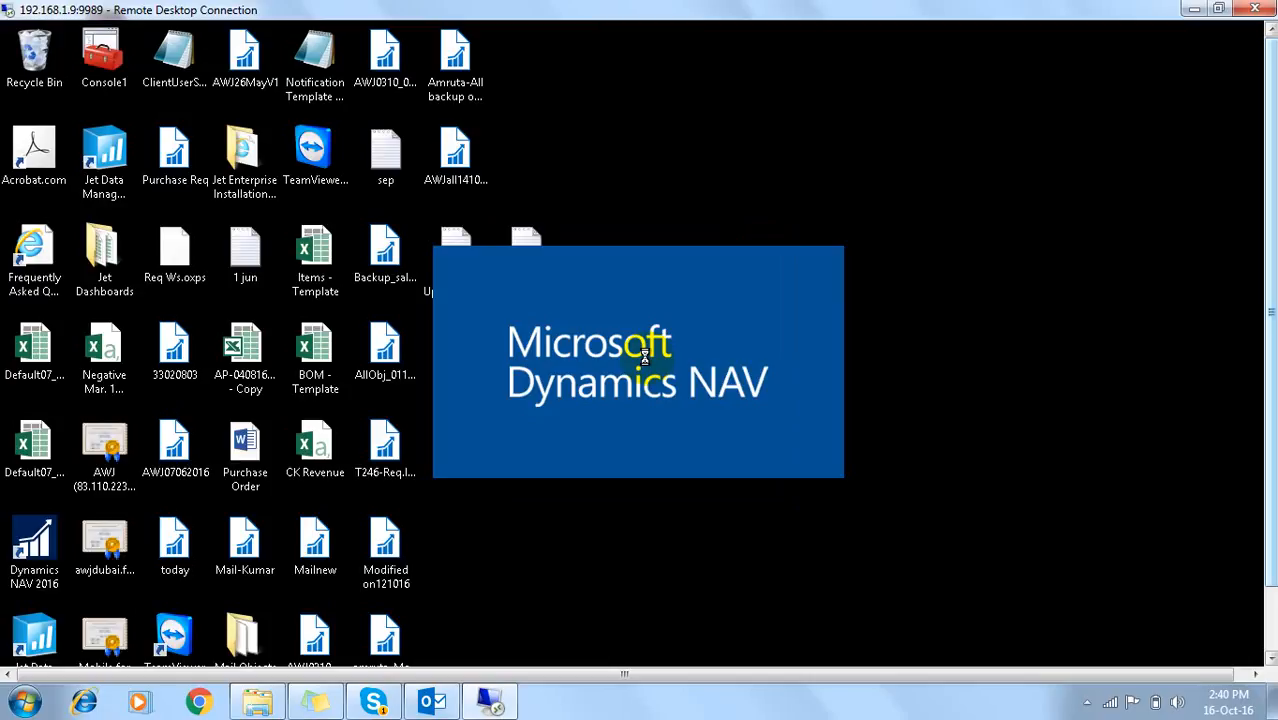
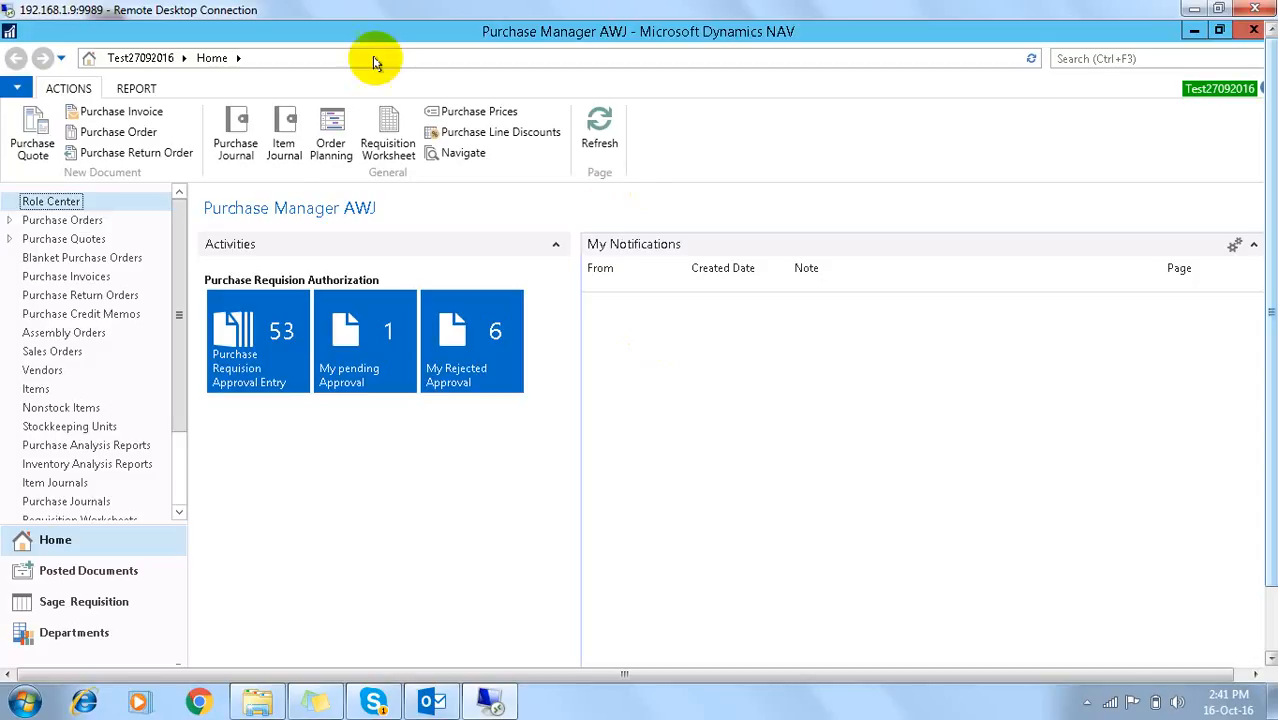
Step: Approve Note of Approval NOA058 from the My pending Approval list as the second approver
left_click(341, 334)
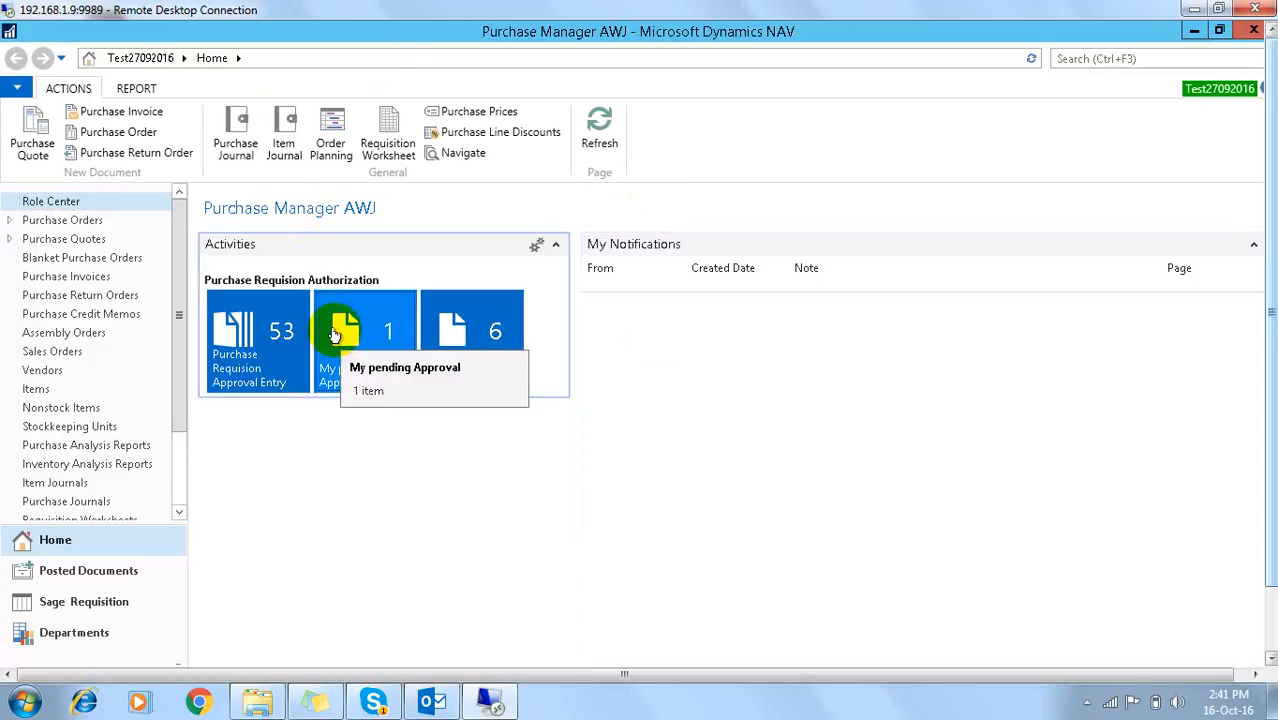
left_click(372, 345)
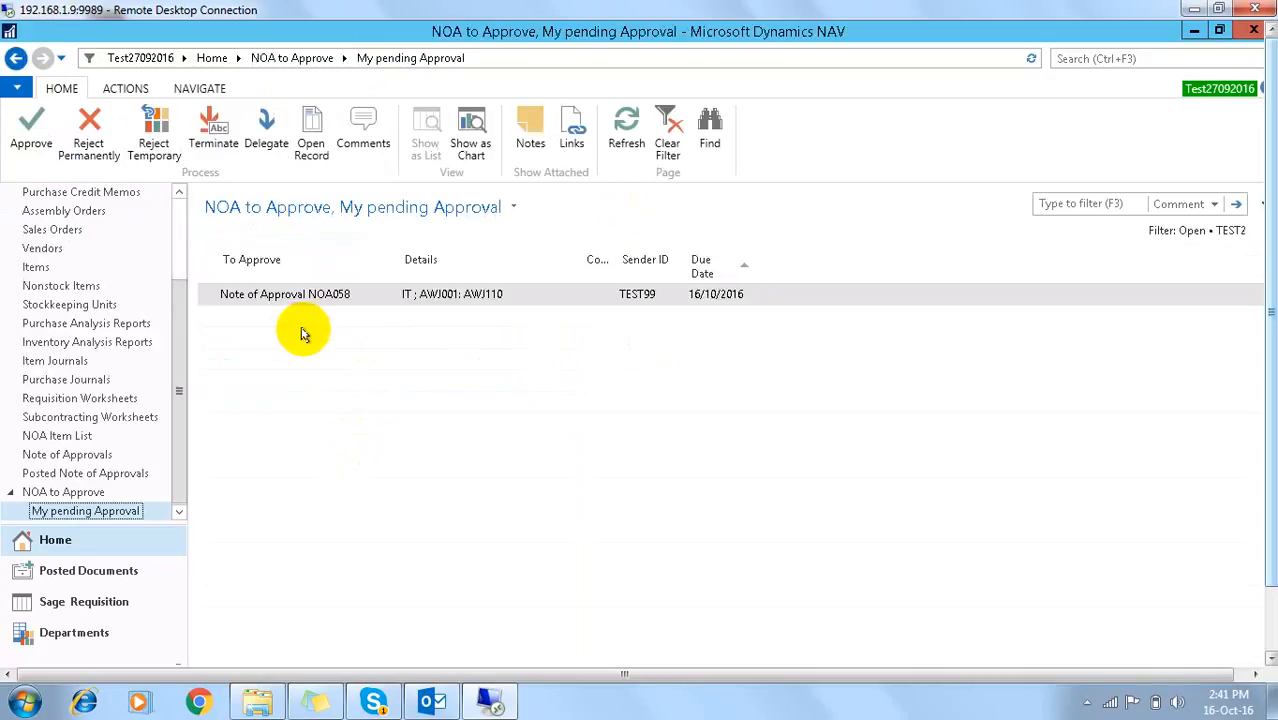
left_click(262, 293)
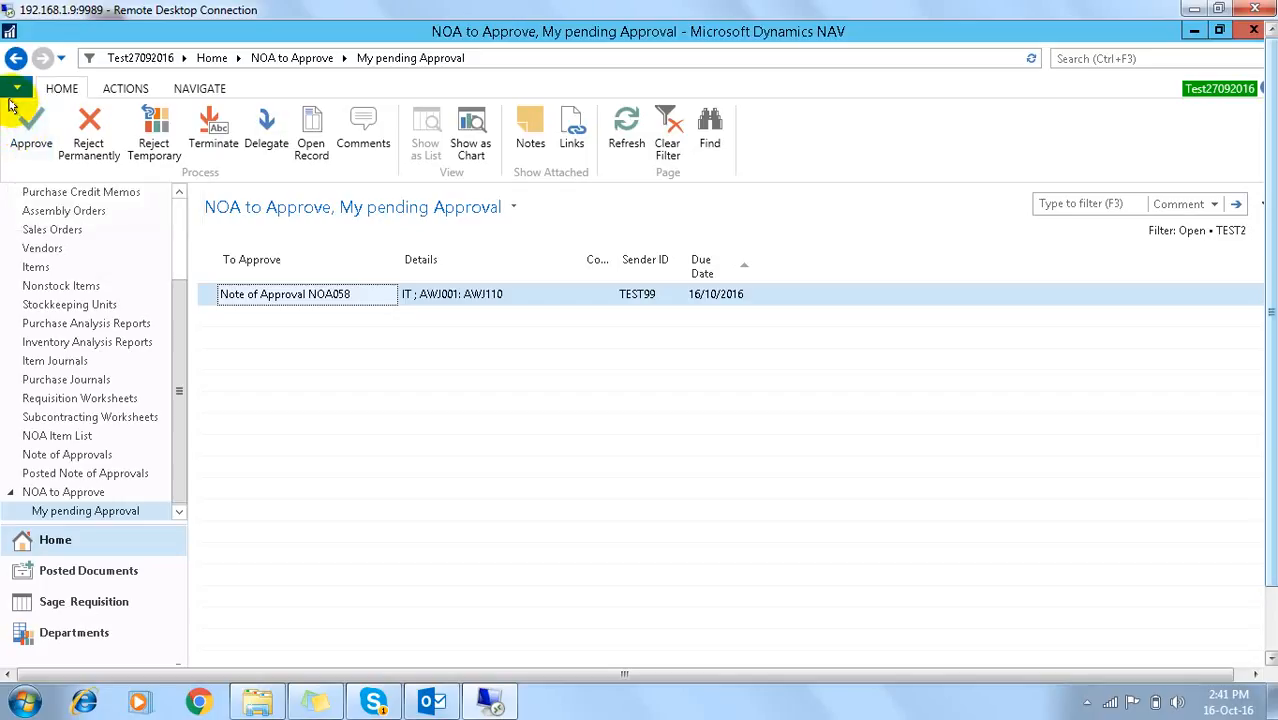
left_click(29, 124)
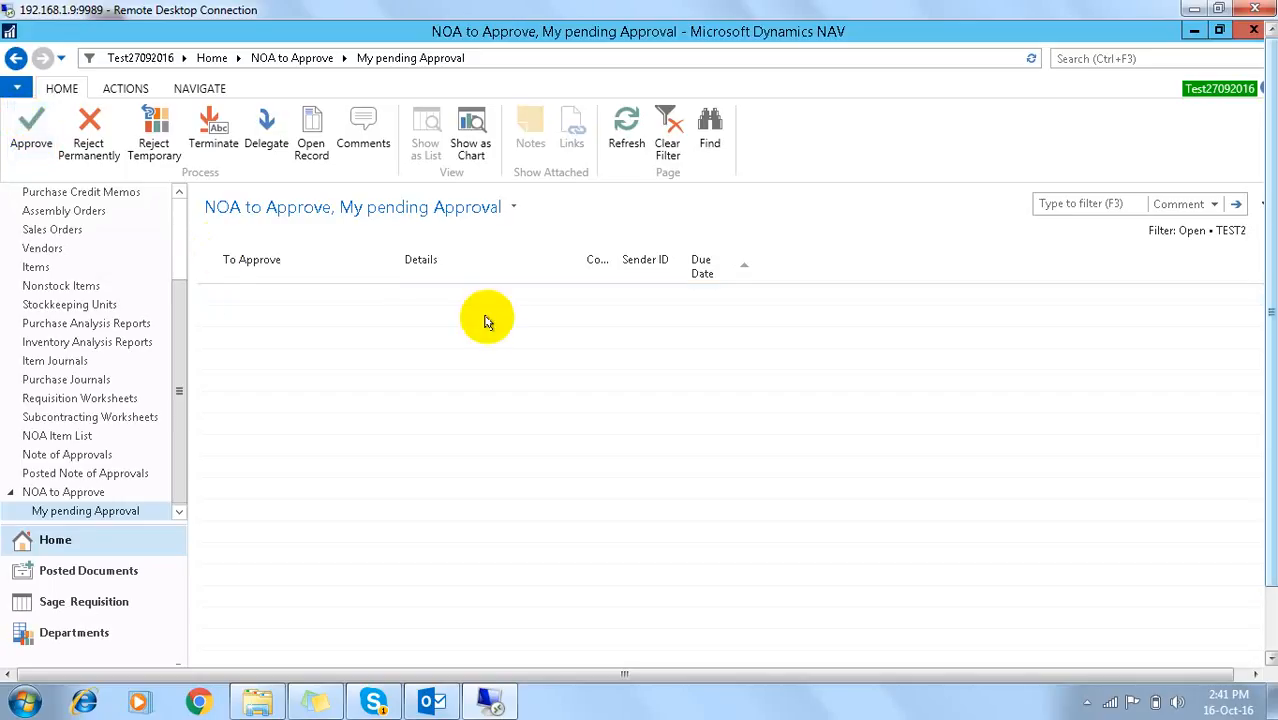
Step: Close the current NAV session and bring the other open NAV session forward
left_click(1252, 30)
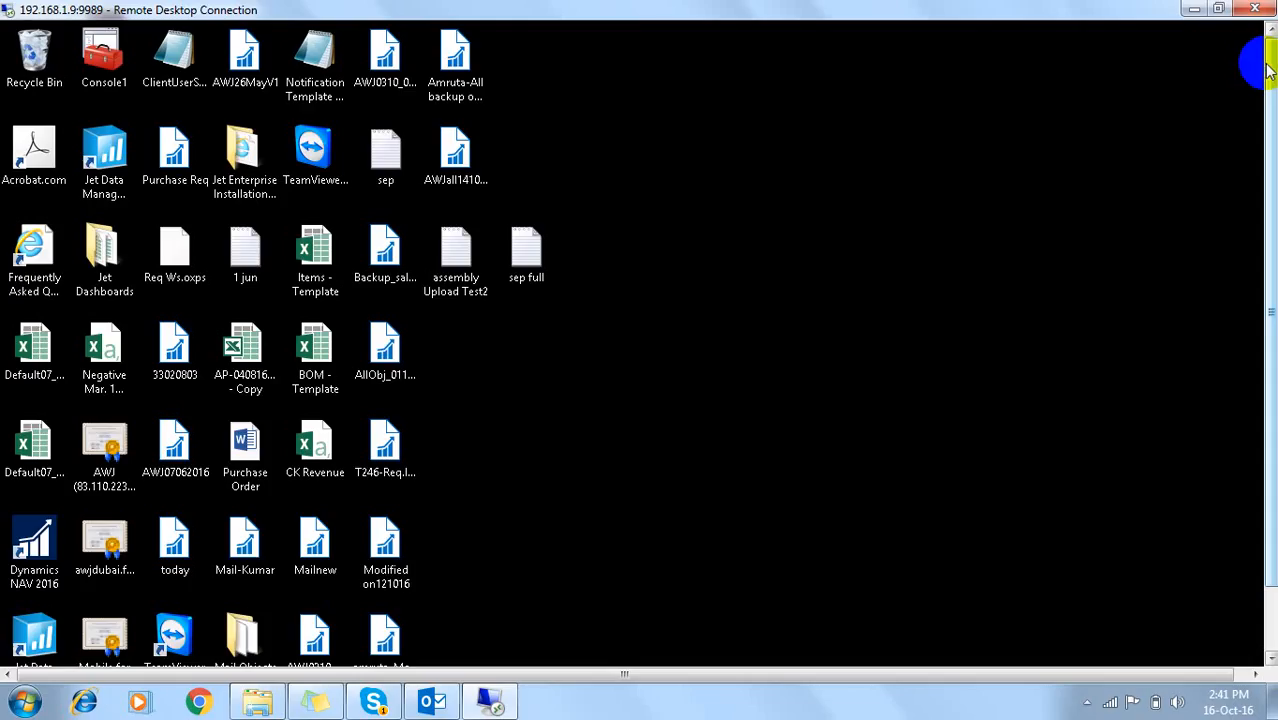
left_click_drag(1268, 70, 1268, 140)
mouse_move(247, 645)
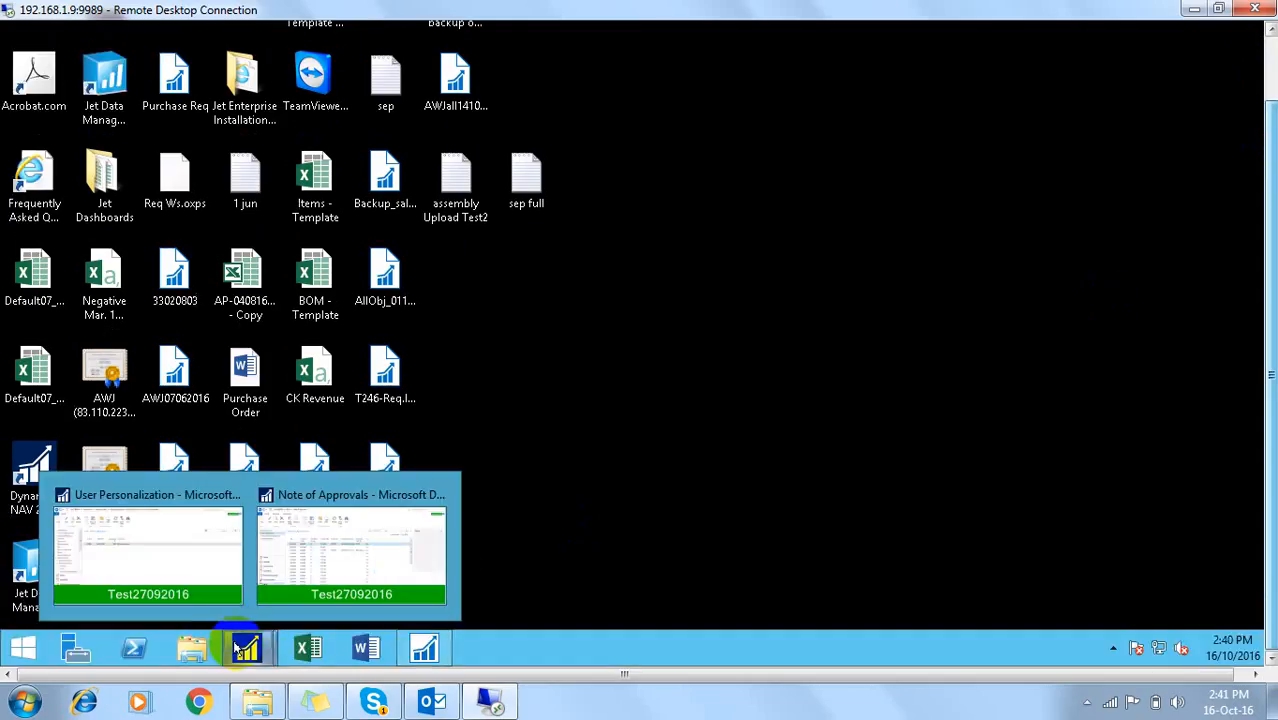
left_click(175, 553)
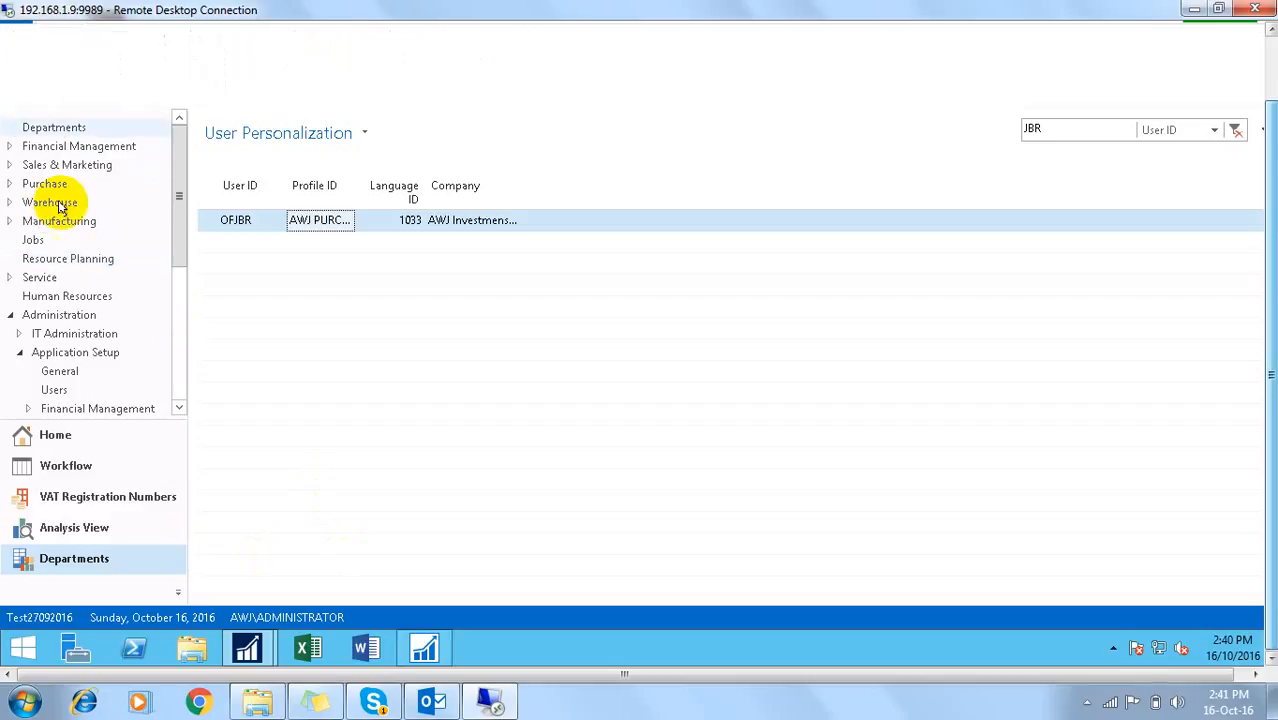
Step: Approve NOA058 from the NOA to Approve list in that session
left_click(53, 436)
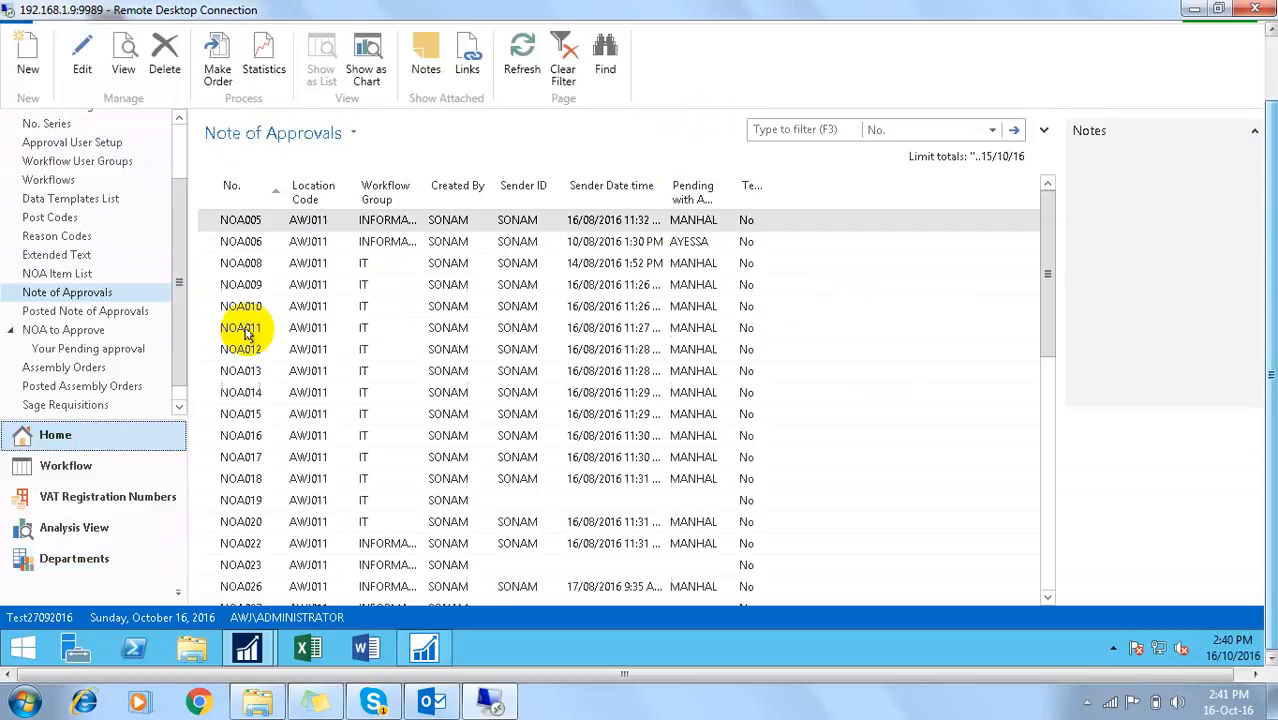
left_click(45, 123)
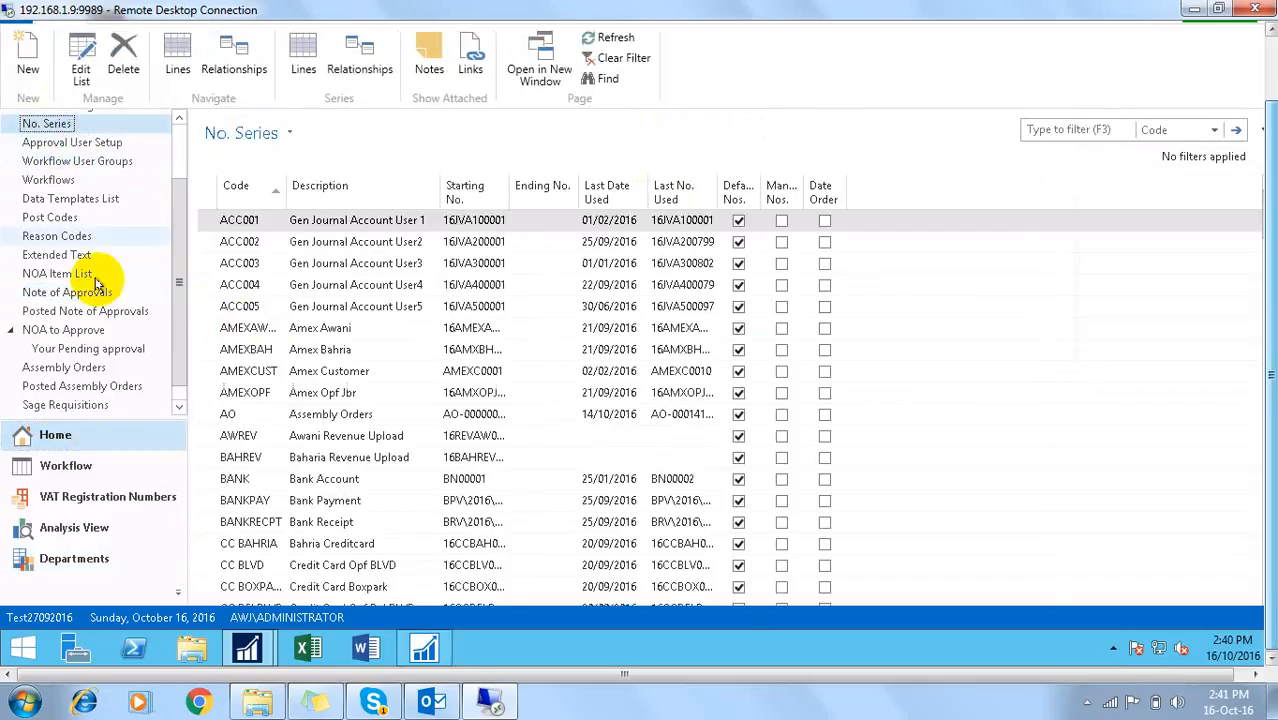
left_click(62, 330)
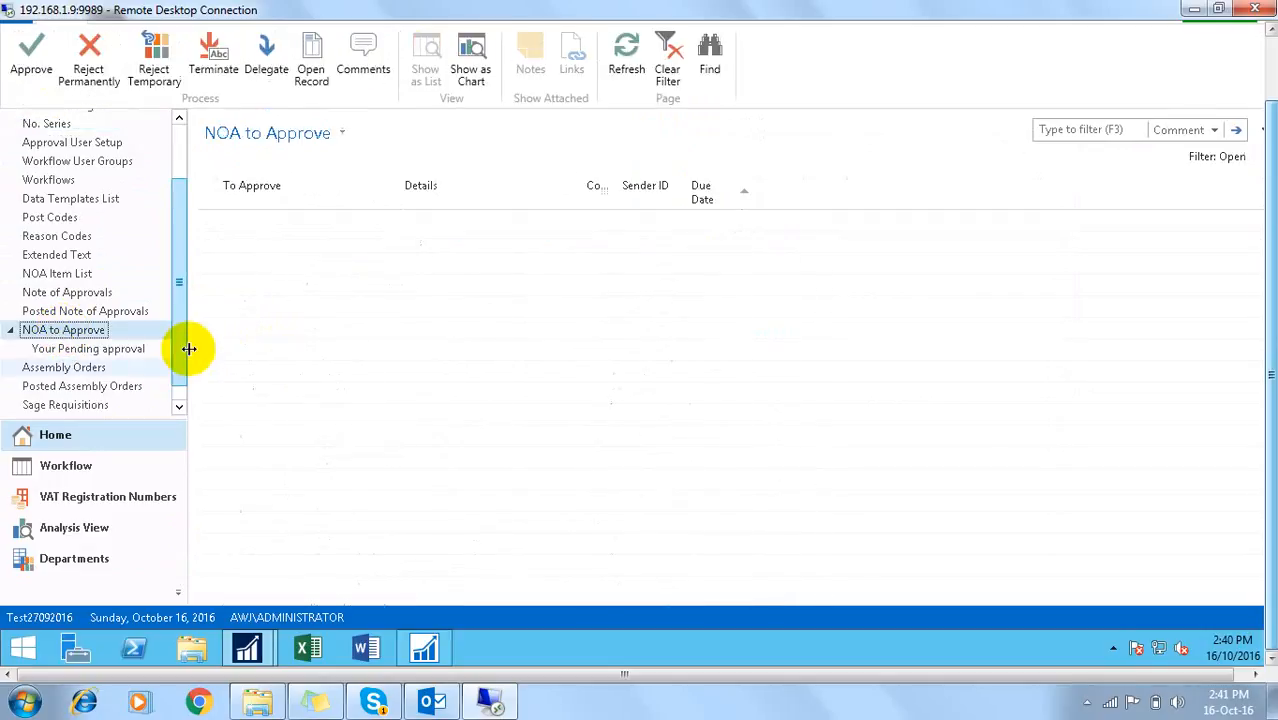
left_click(285, 242)
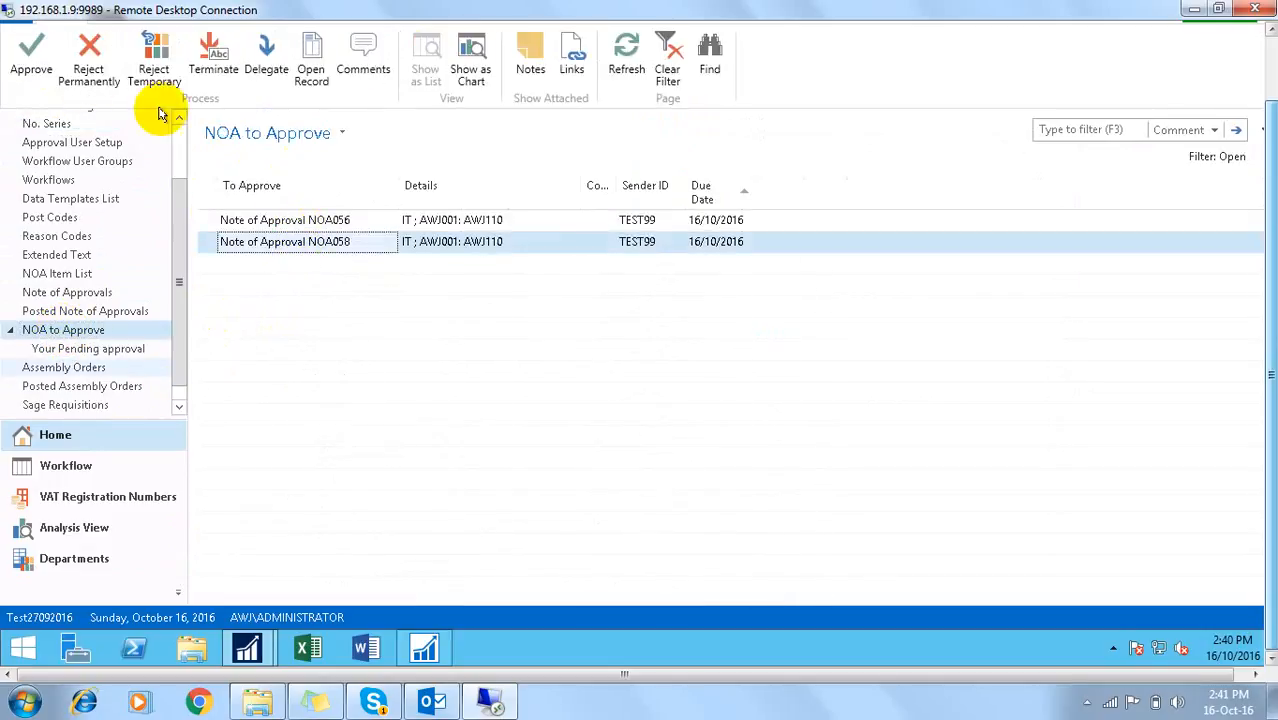
left_click(30, 55)
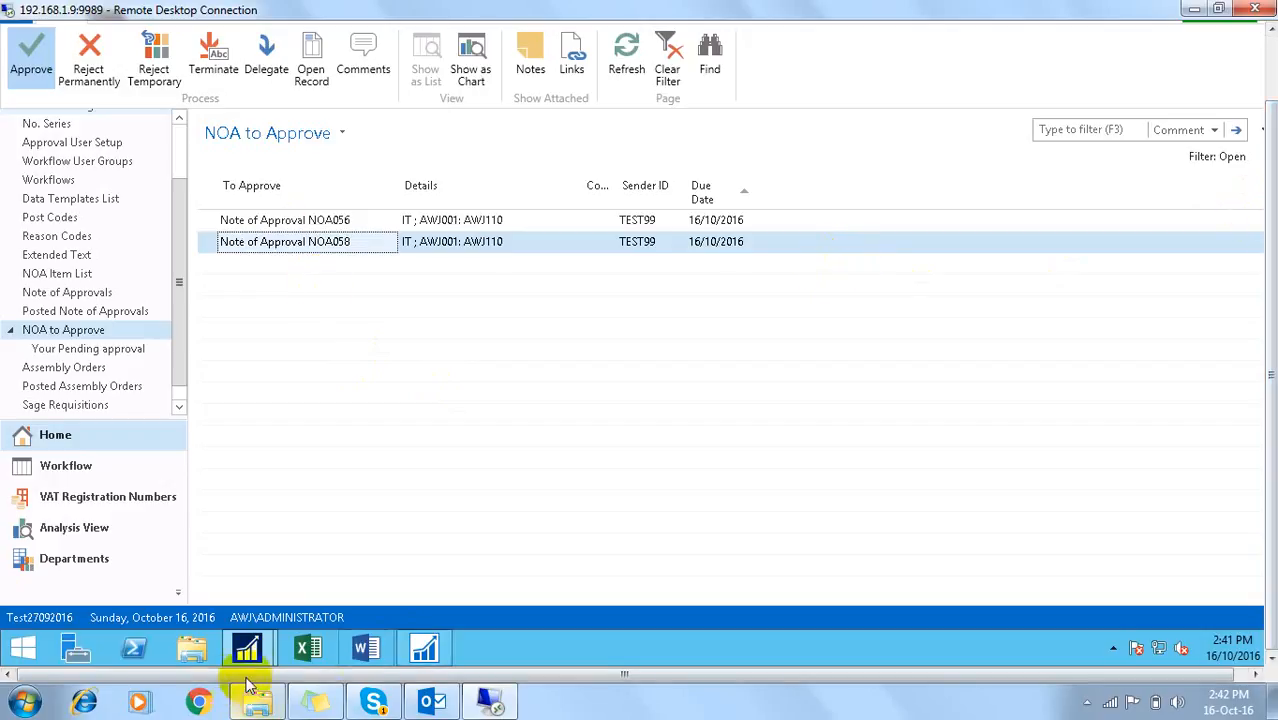
Step: Check NOA058's approval fields in the Note of Approvals window
mouse_move(247, 648)
left_click(335, 545)
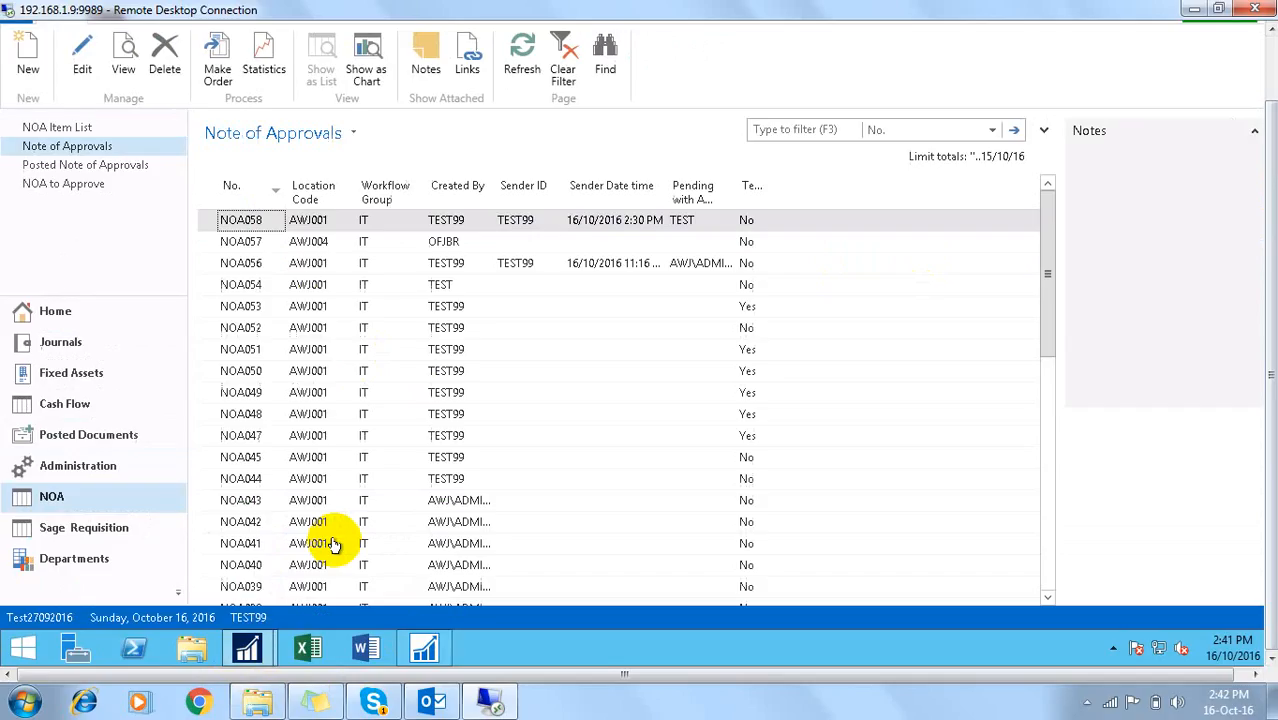
left_click(240, 249)
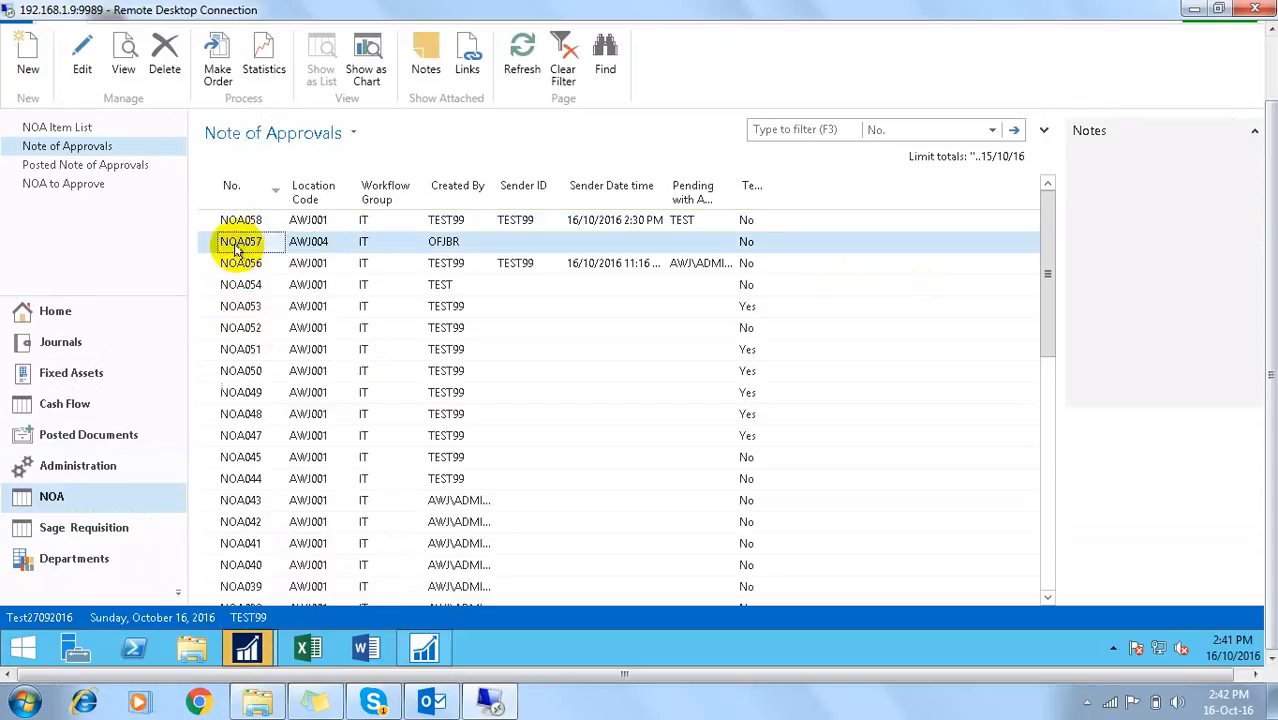
left_click(230, 224)
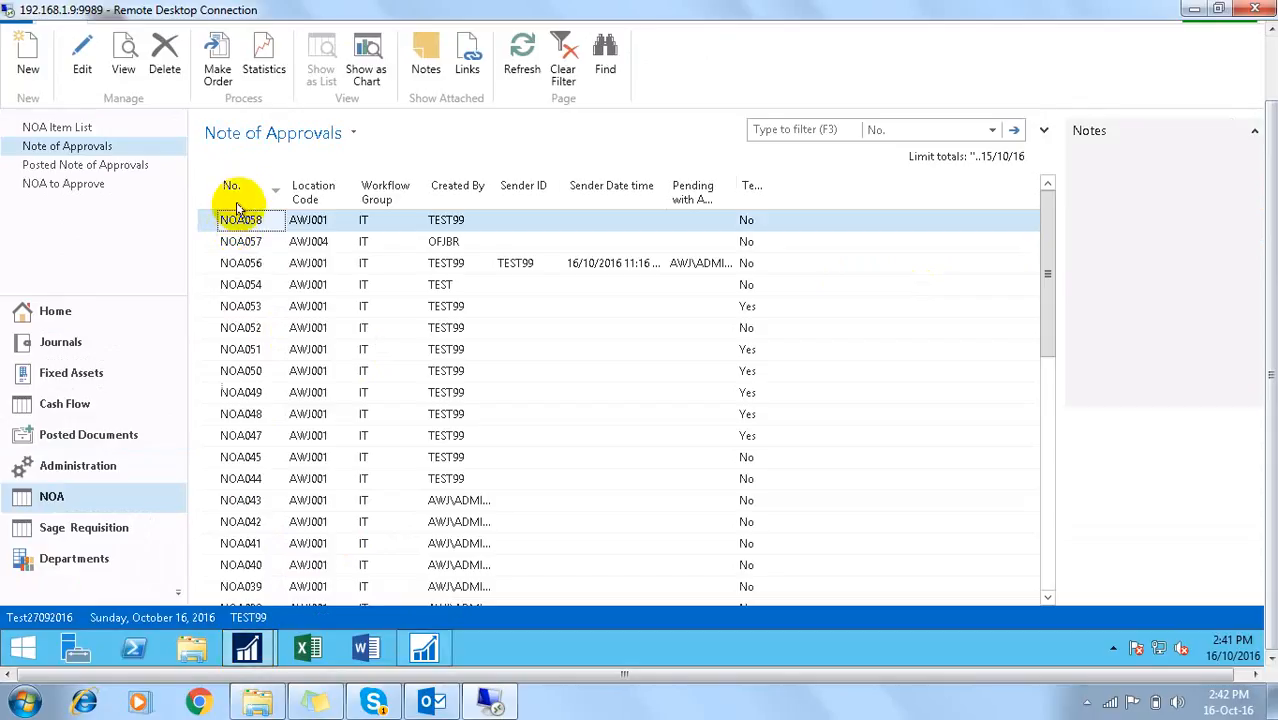
left_click(48, 147)
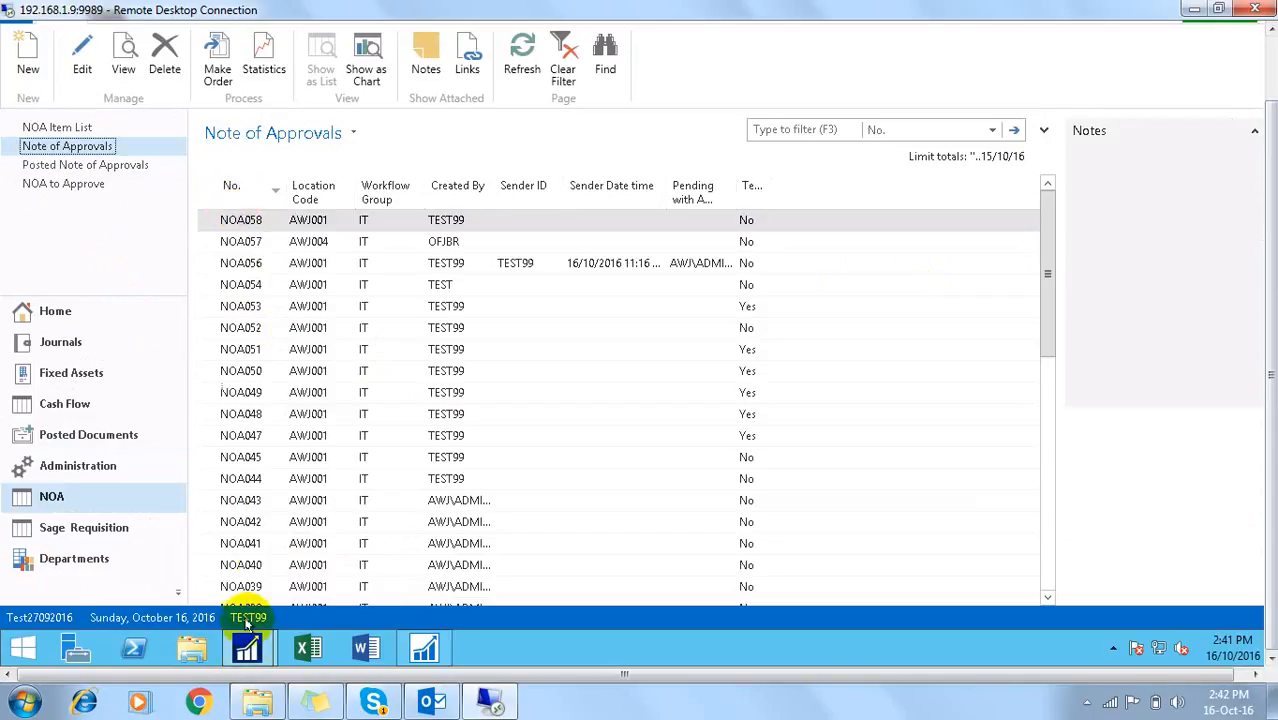
Step: Acknowledge the Purchase Orders created message and open the Posted Note of Approvals list
mouse_move(247, 649)
left_click(195, 537)
left_click(718, 321)
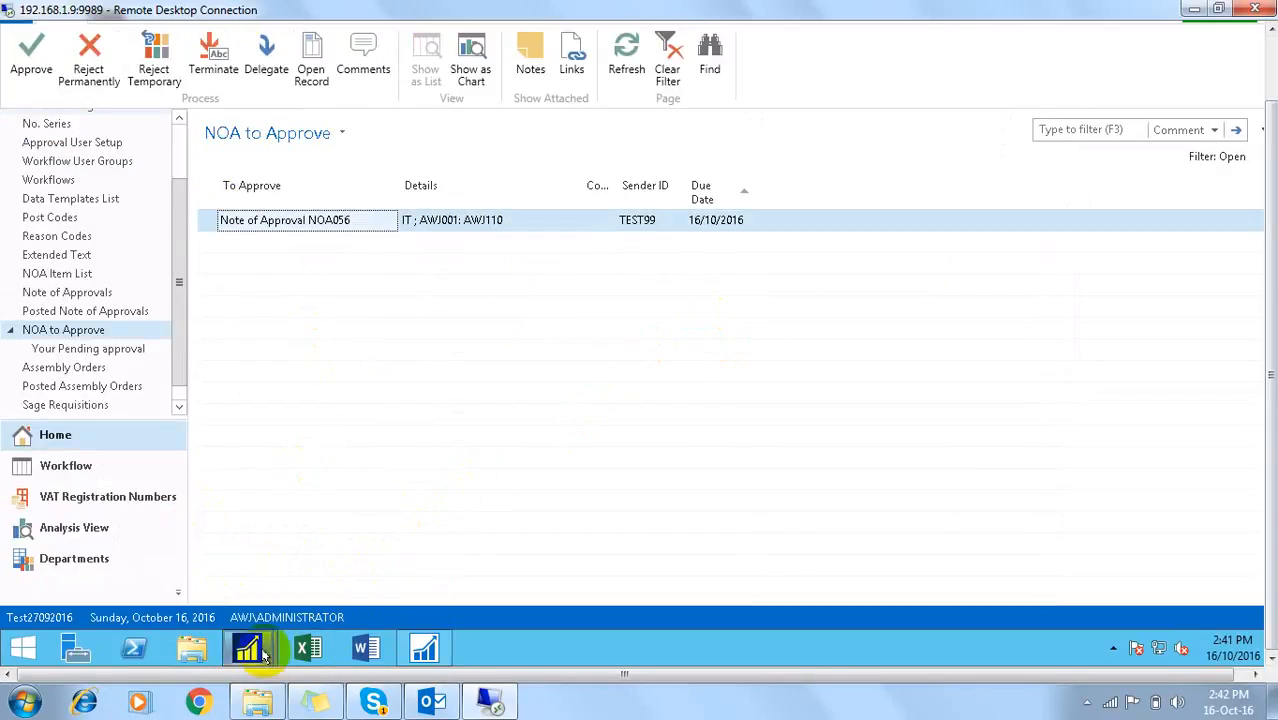
mouse_move(250, 650)
left_click(299, 540)
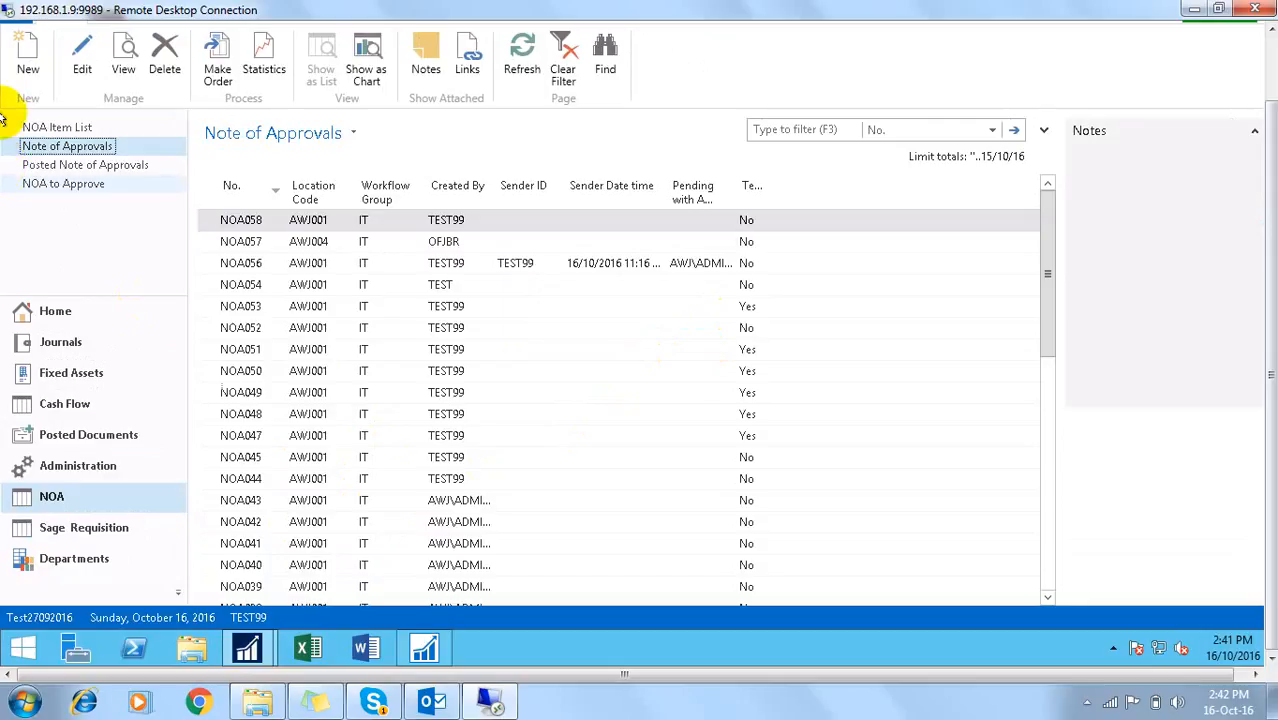
left_click(47, 167)
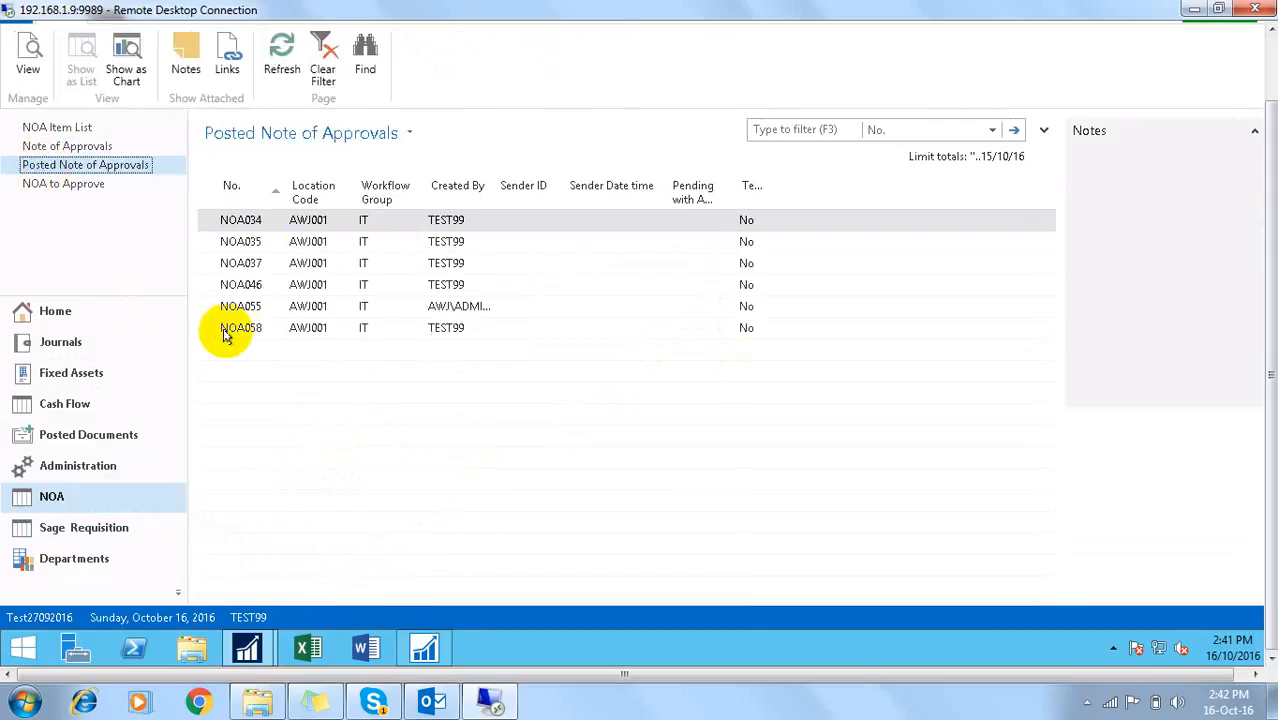
left_click(240, 331)
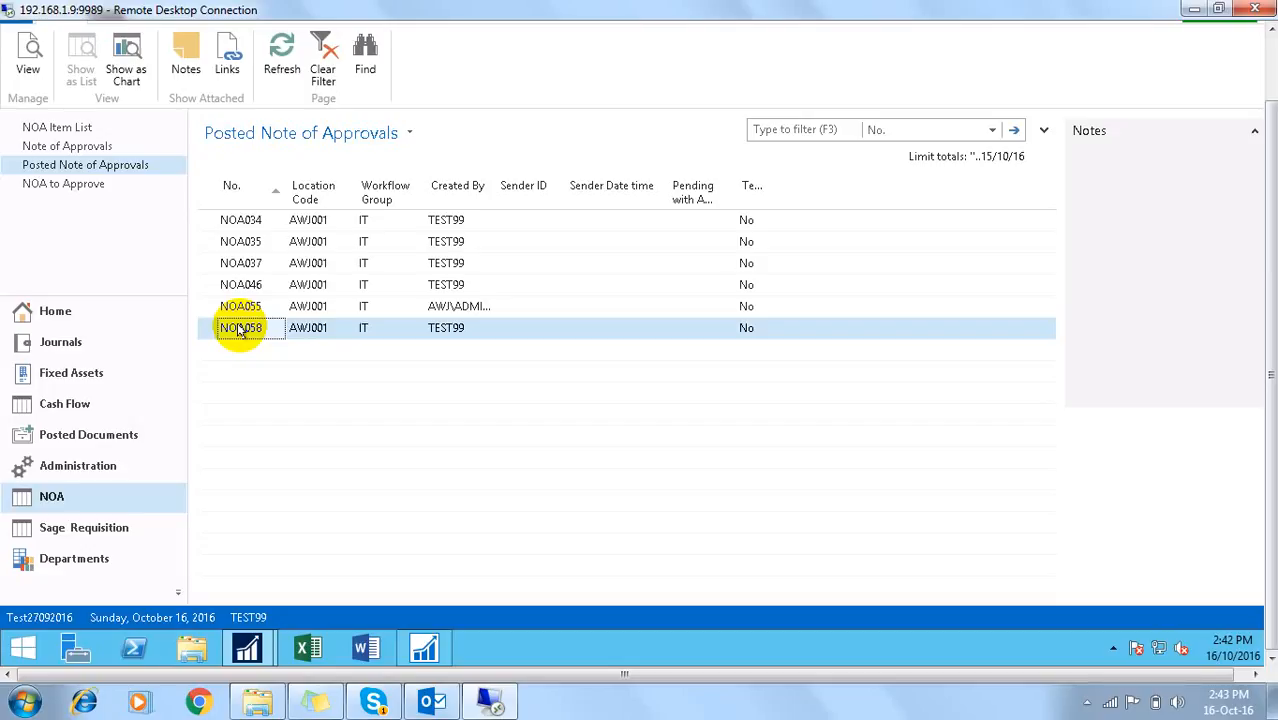
left_click(70, 146)
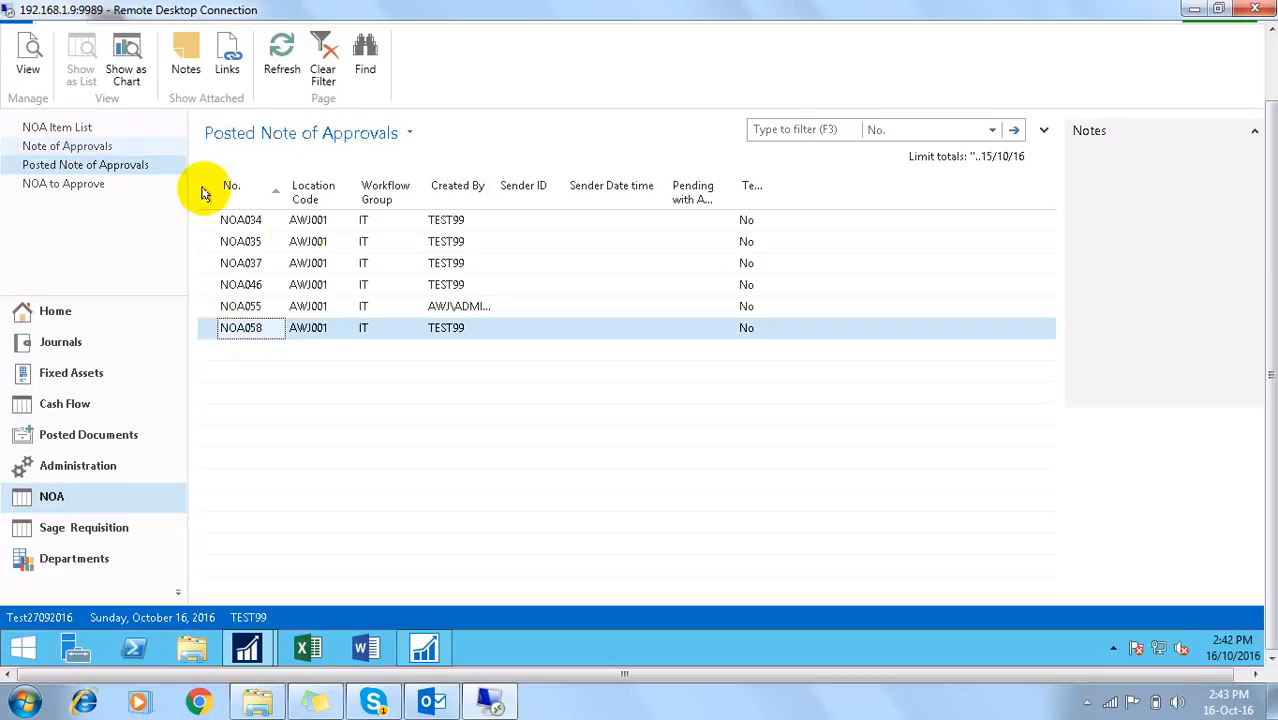
left_click(240, 192)
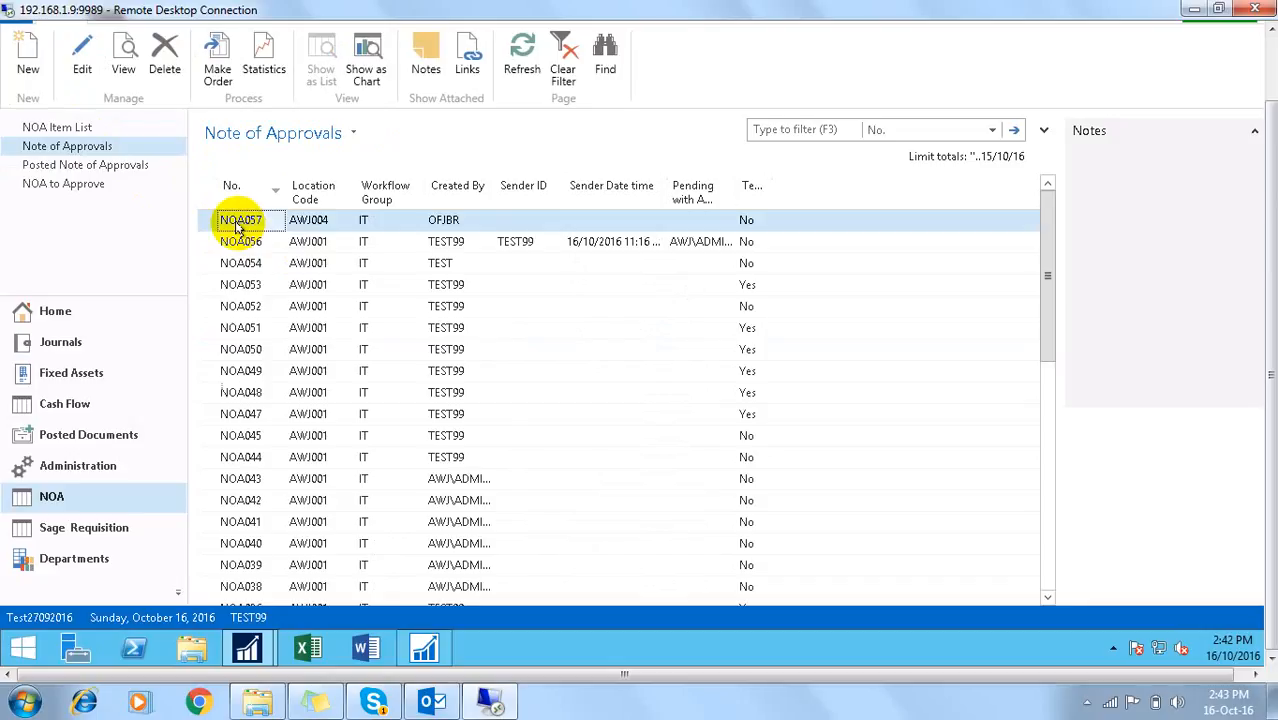
left_click(80, 168)
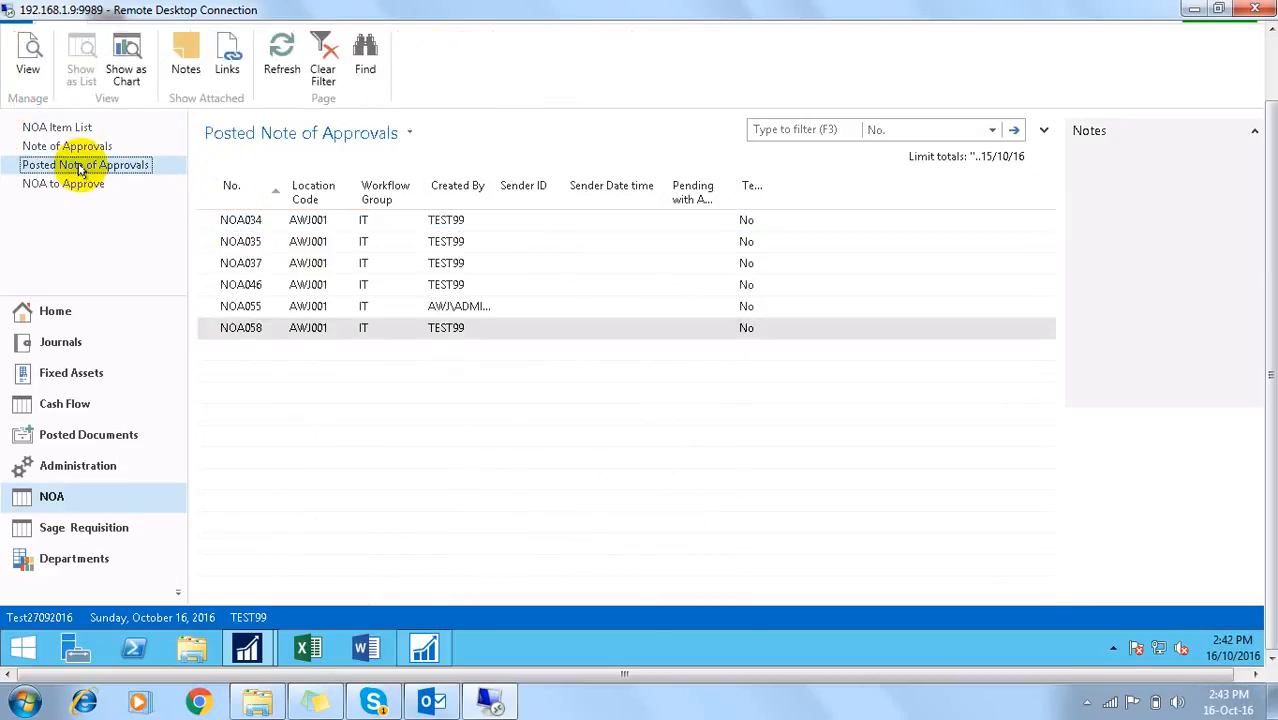
left_click(226, 331)
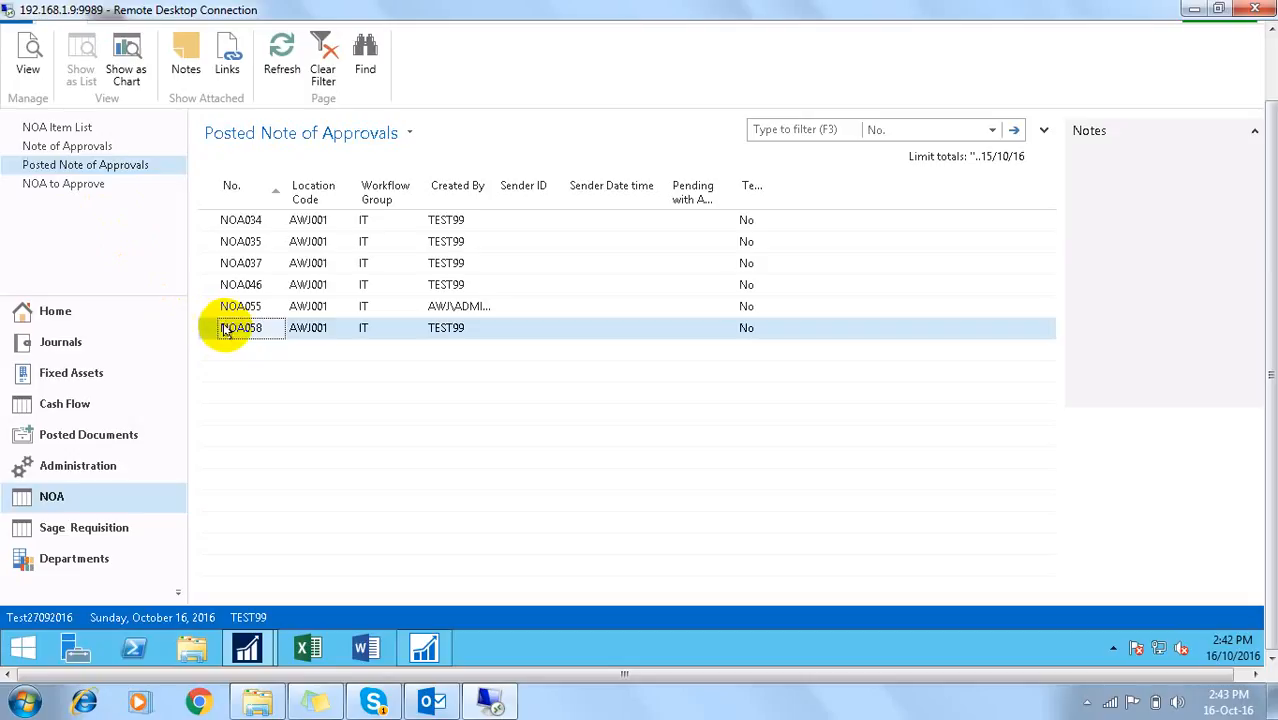
double_click(226, 331)
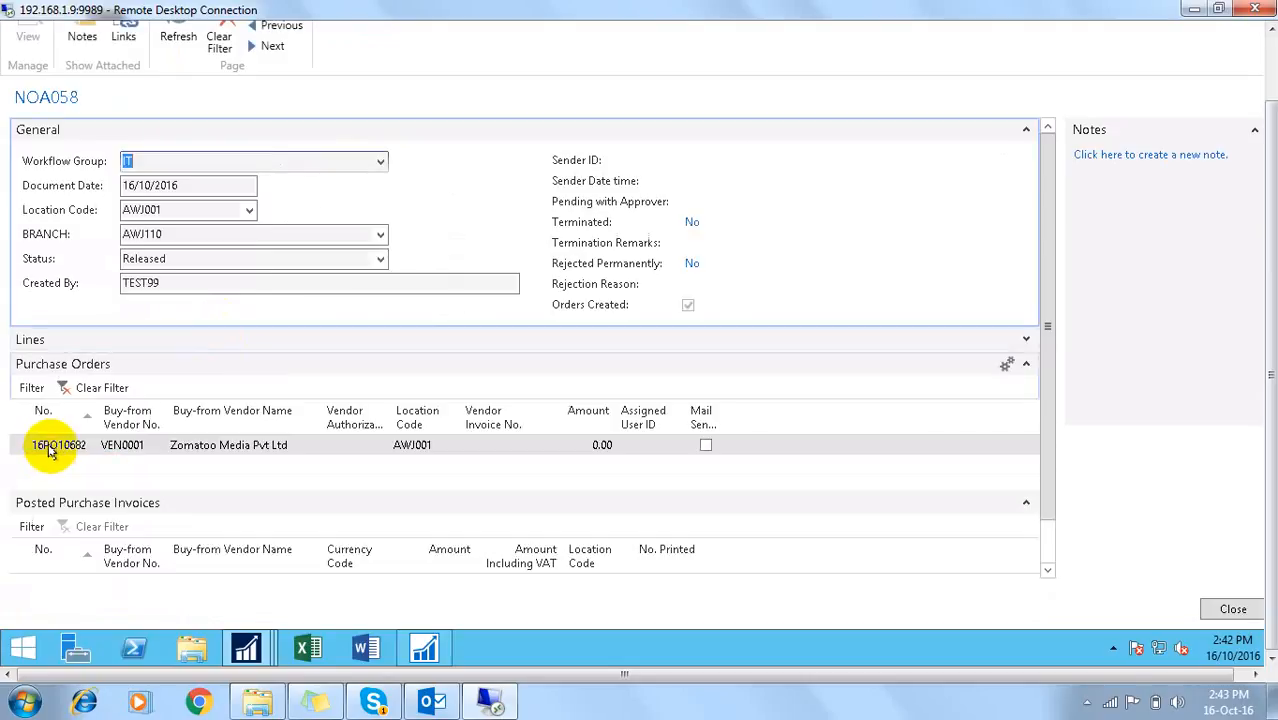
left_click(50, 448)
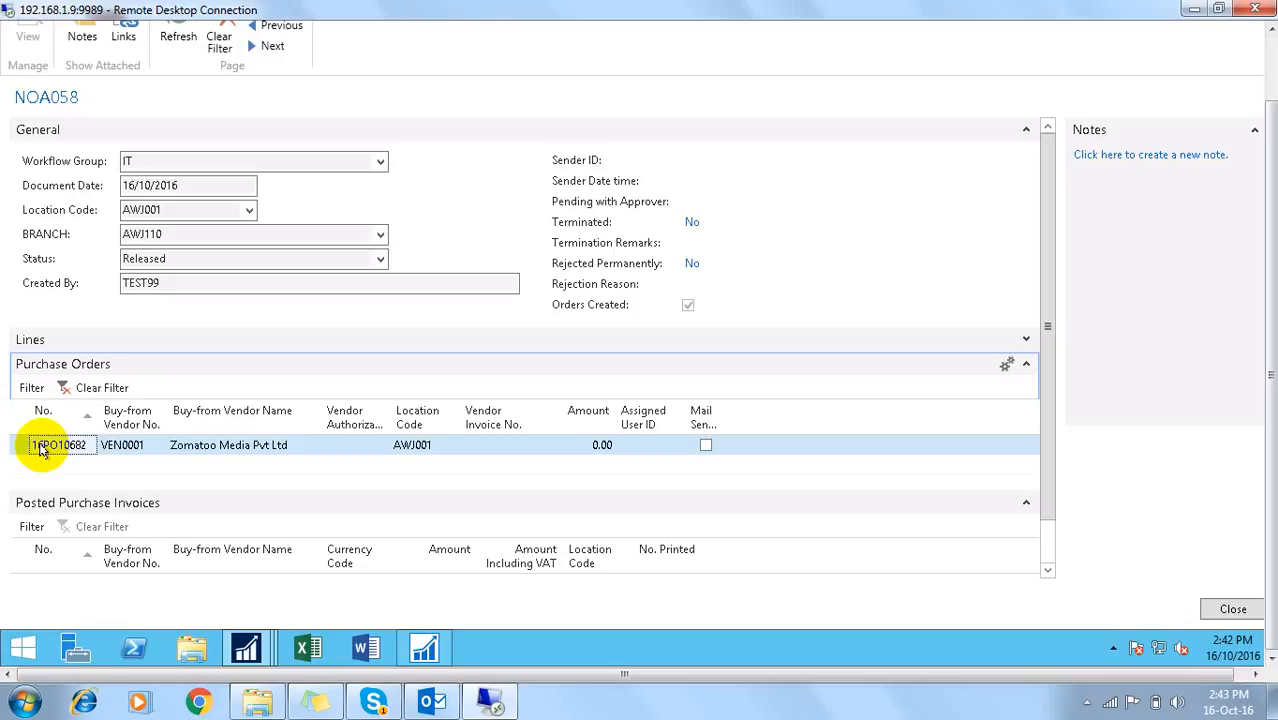
left_click(1024, 365)
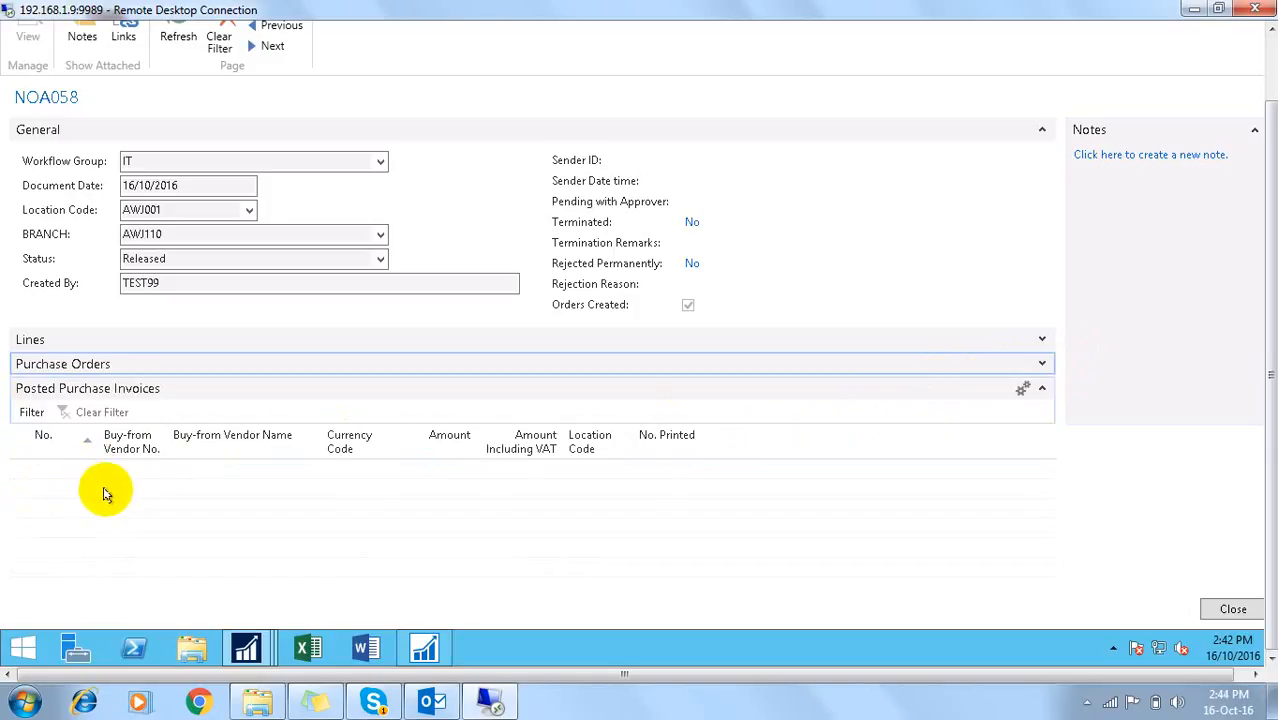
key("Escape")
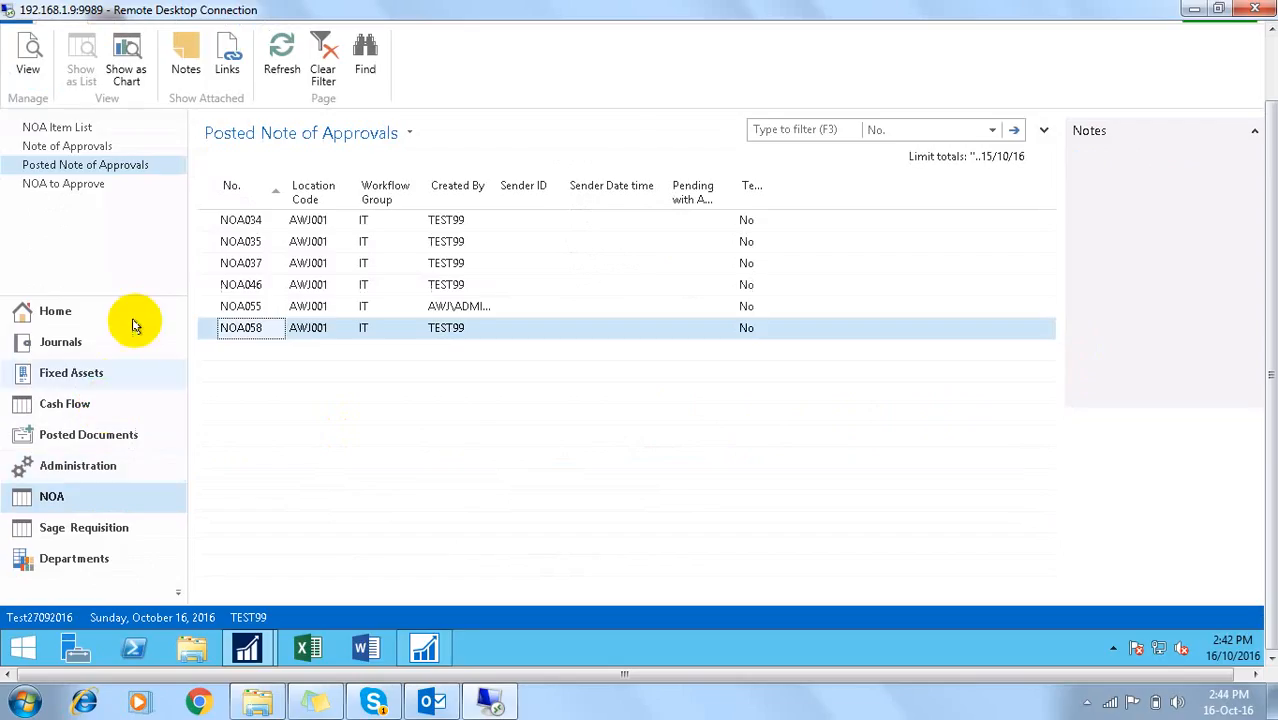
Step: Open the posted NOA046 card and close it again
left_click(253, 289)
double_click(253, 287)
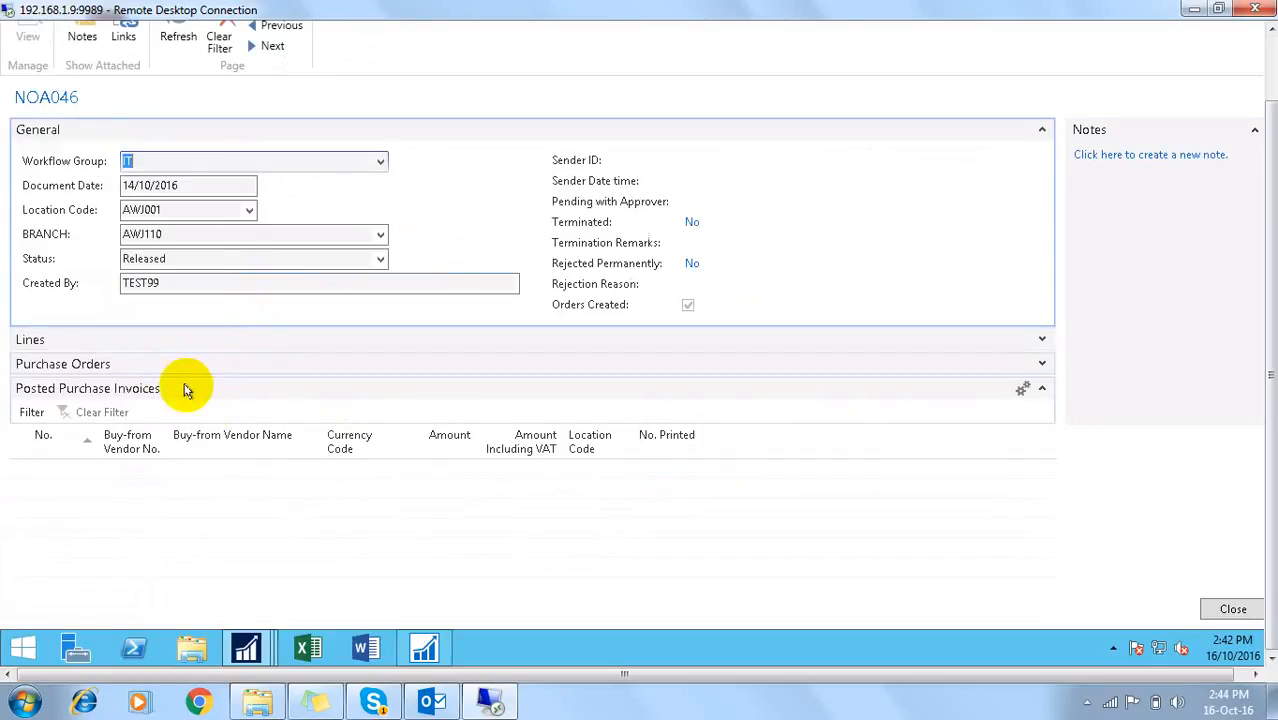
key("Escape")
Step: Open posted NOA037 with Purchase Orders and Lines expanded and General collapsed
left_click(241, 267)
double_click(241, 267)
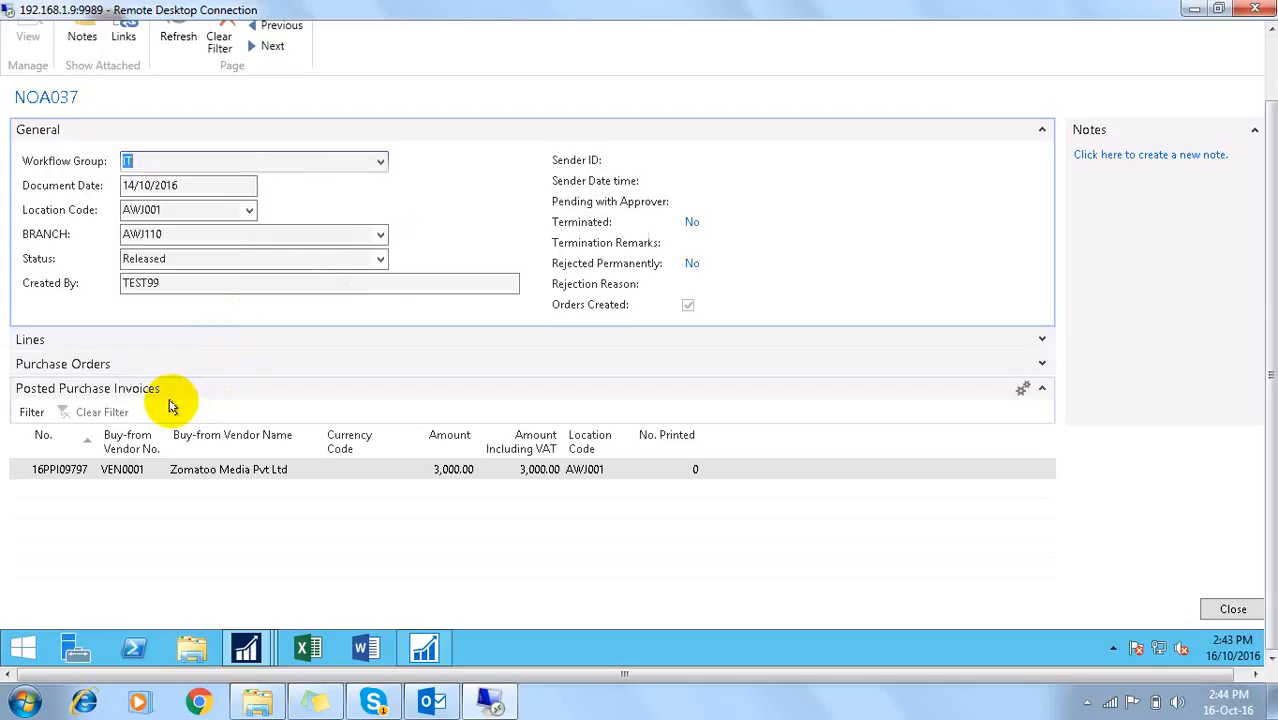
left_click(1038, 366)
left_click(1027, 339)
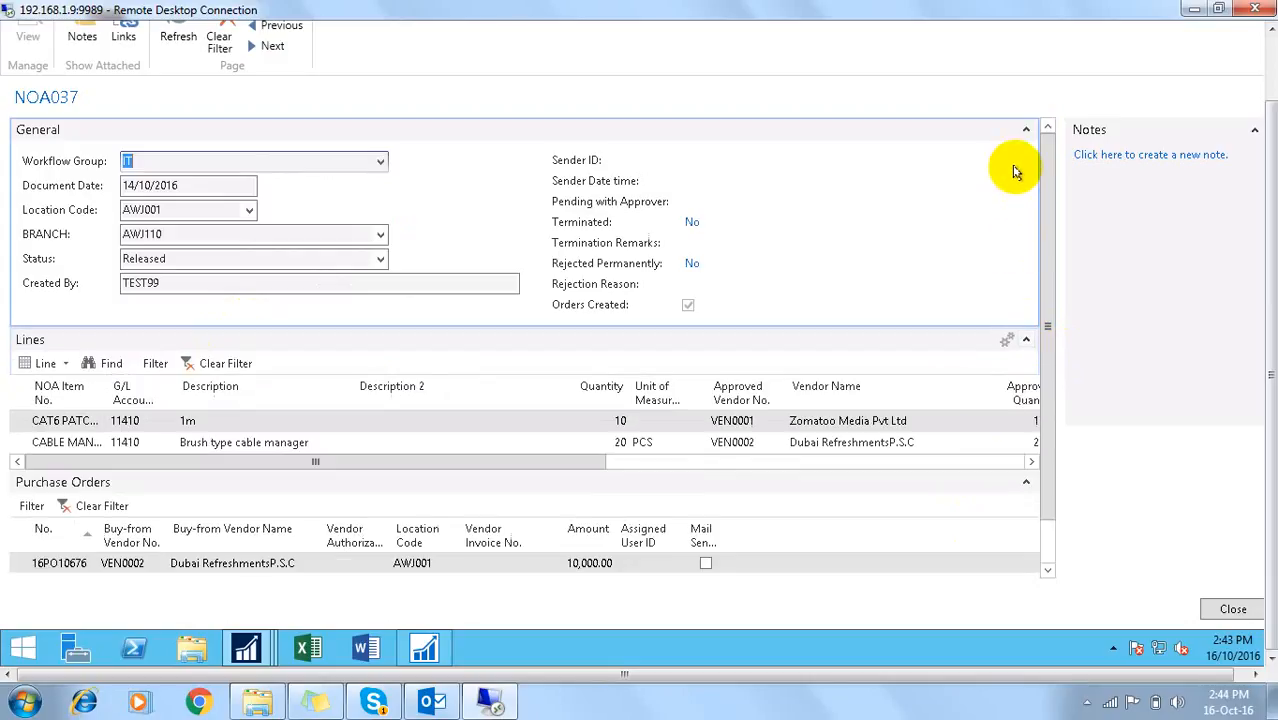
left_click(1025, 127)
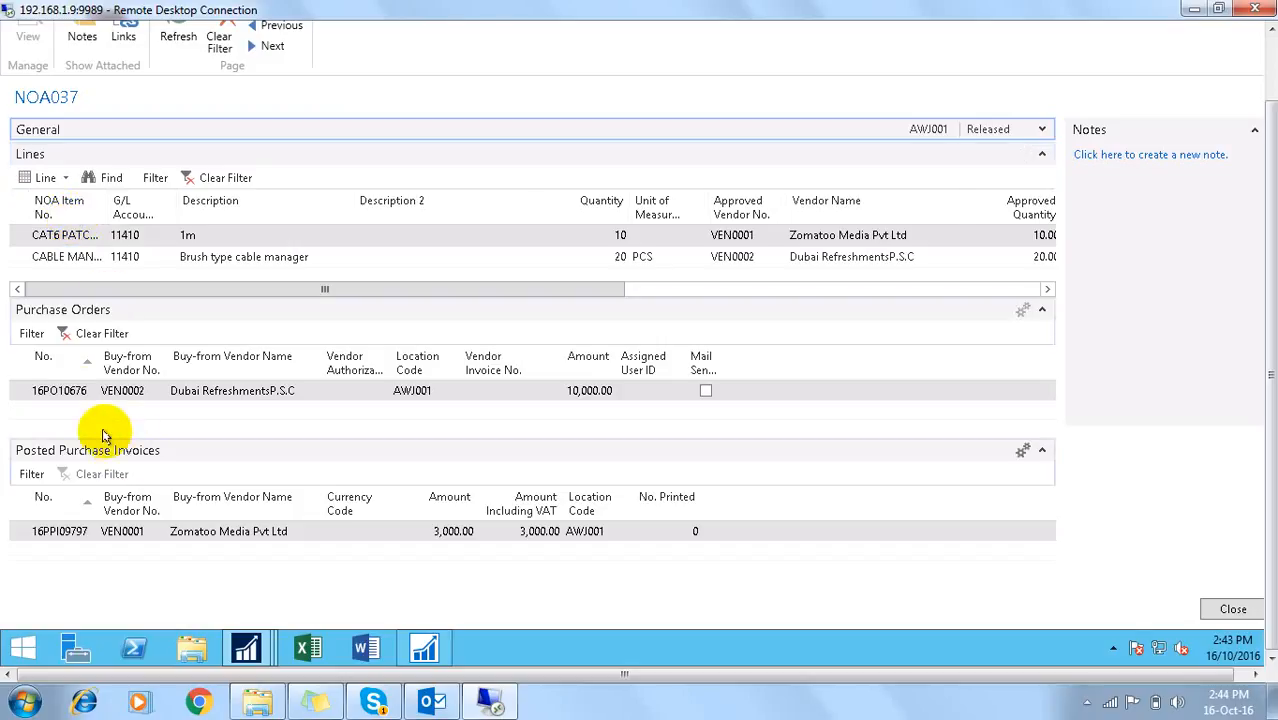
Step: Review purchase order 16PO10676 and posted invoice 16PPI09797, then close the NOA037 card
left_click(80, 391)
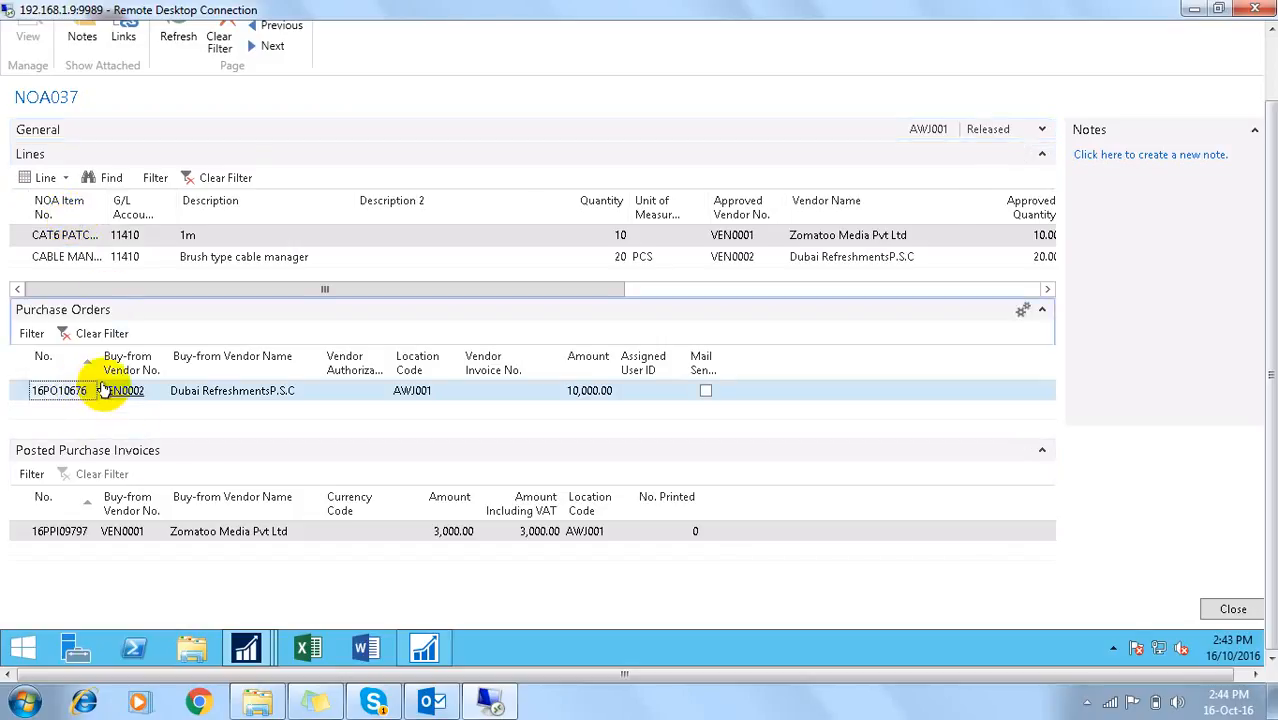
left_click(44, 533)
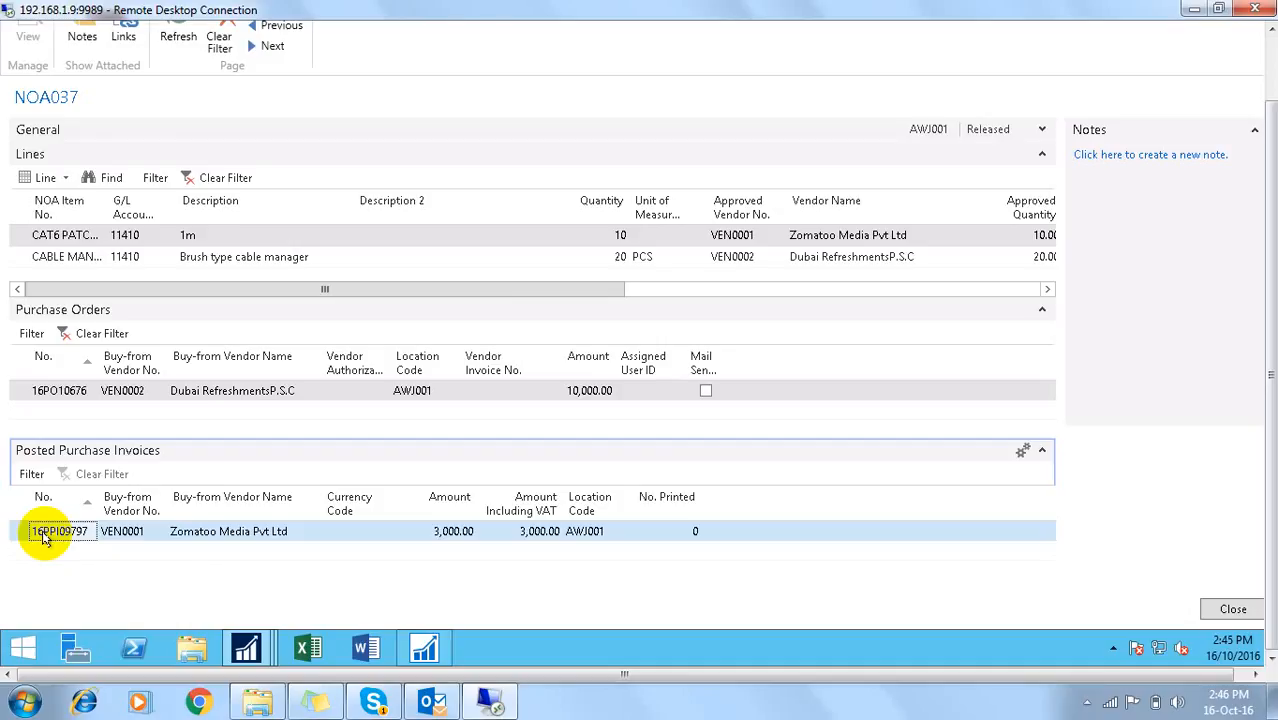
key("Escape")
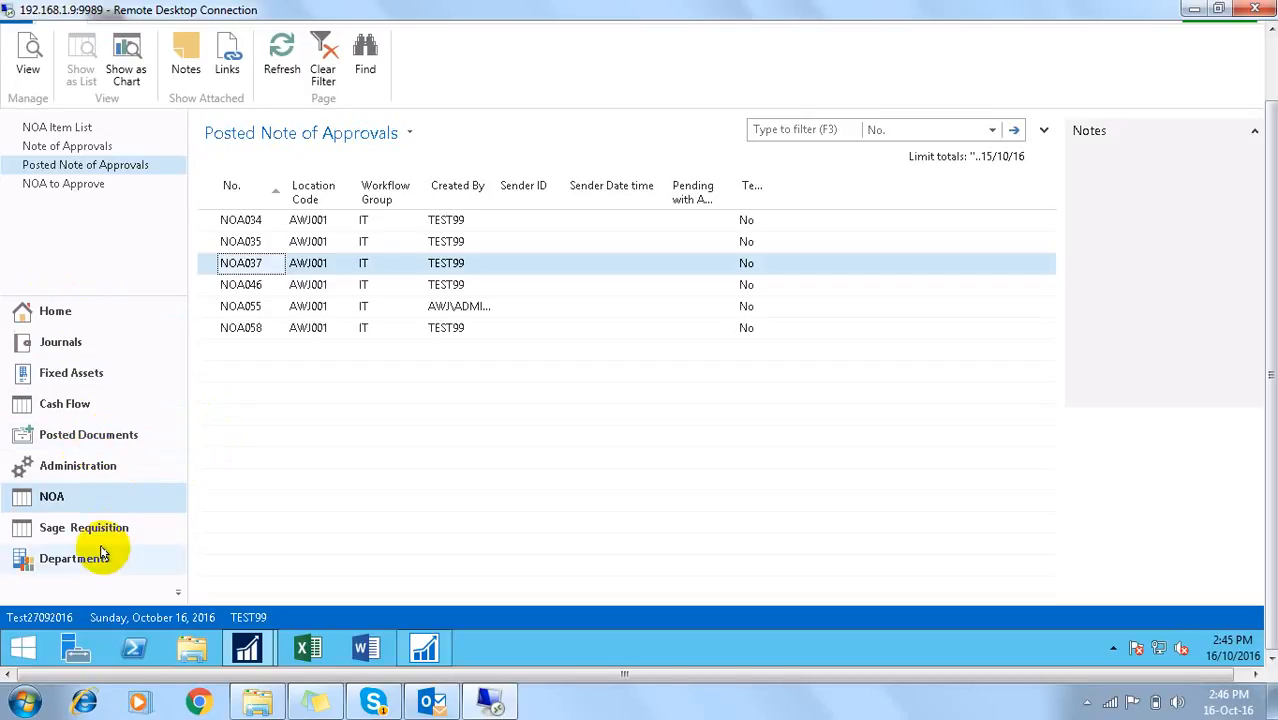
Step: Open the Purchase Orders list from Home, briefly viewing order 16PO00570 before closing it
left_click(57, 312)
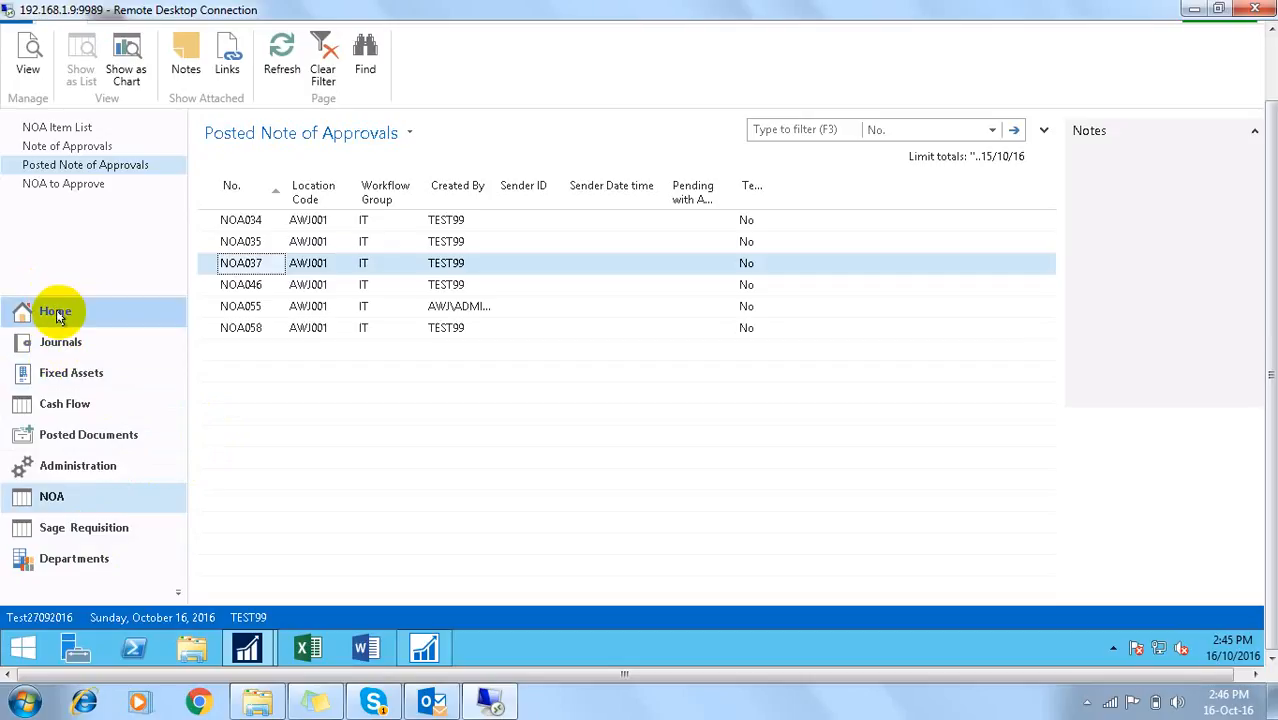
left_click(58, 184)
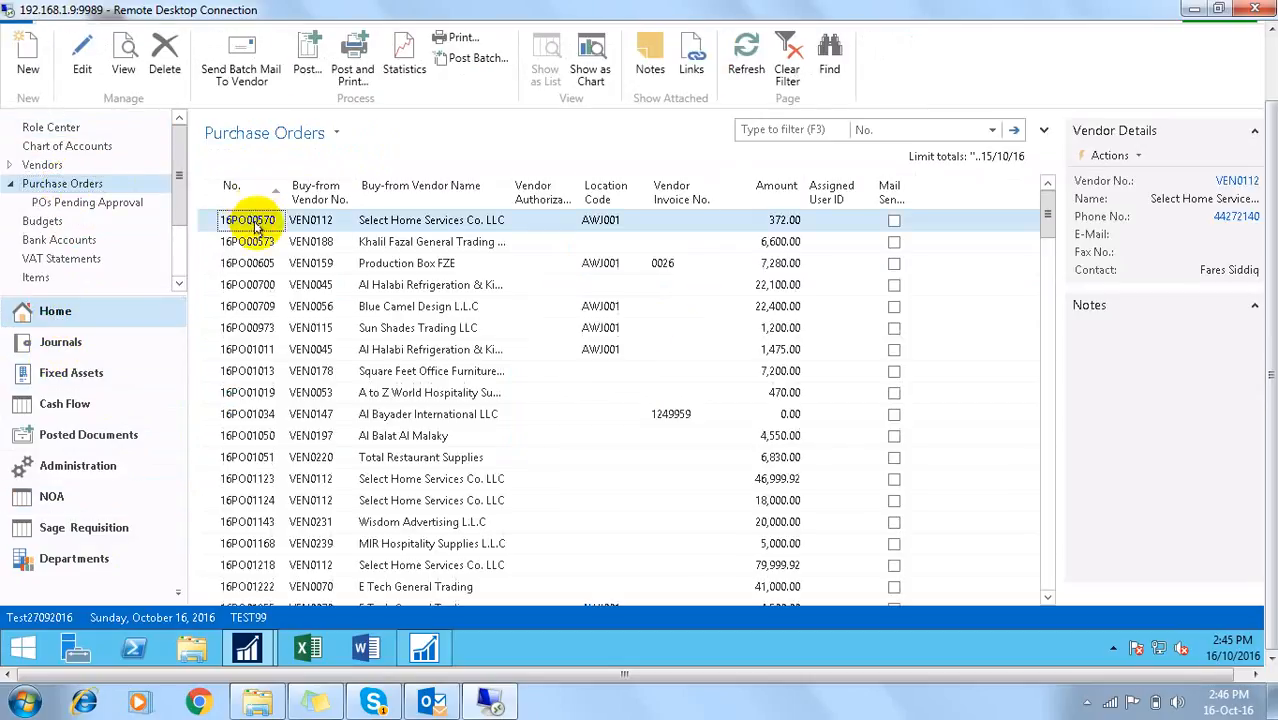
double_click(251, 220)
left_click(630, 265)
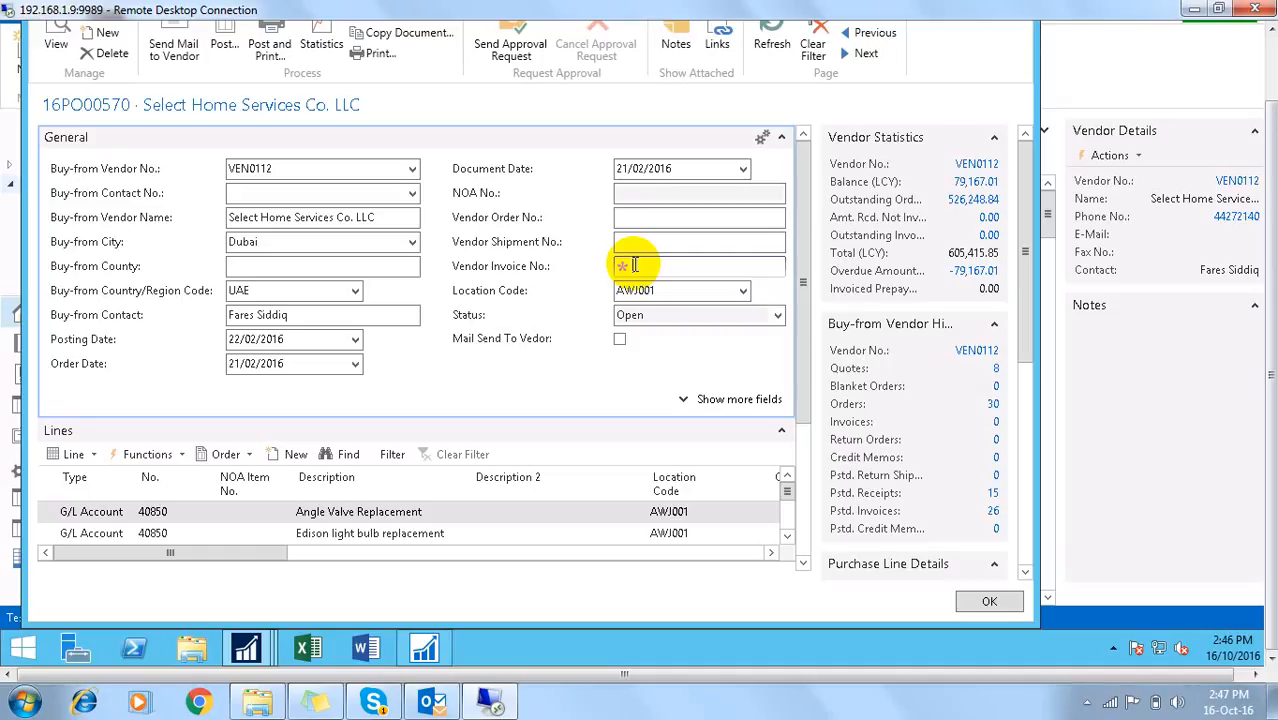
left_click(245, 193)
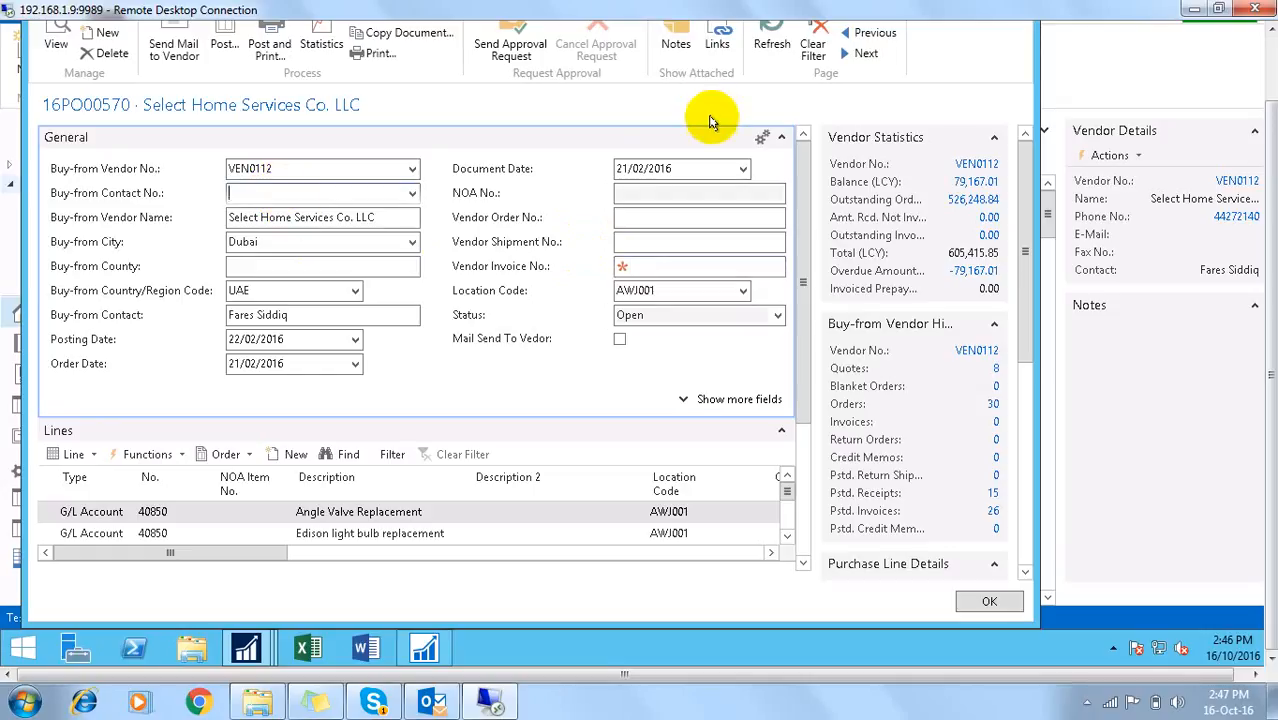
key("Escape")
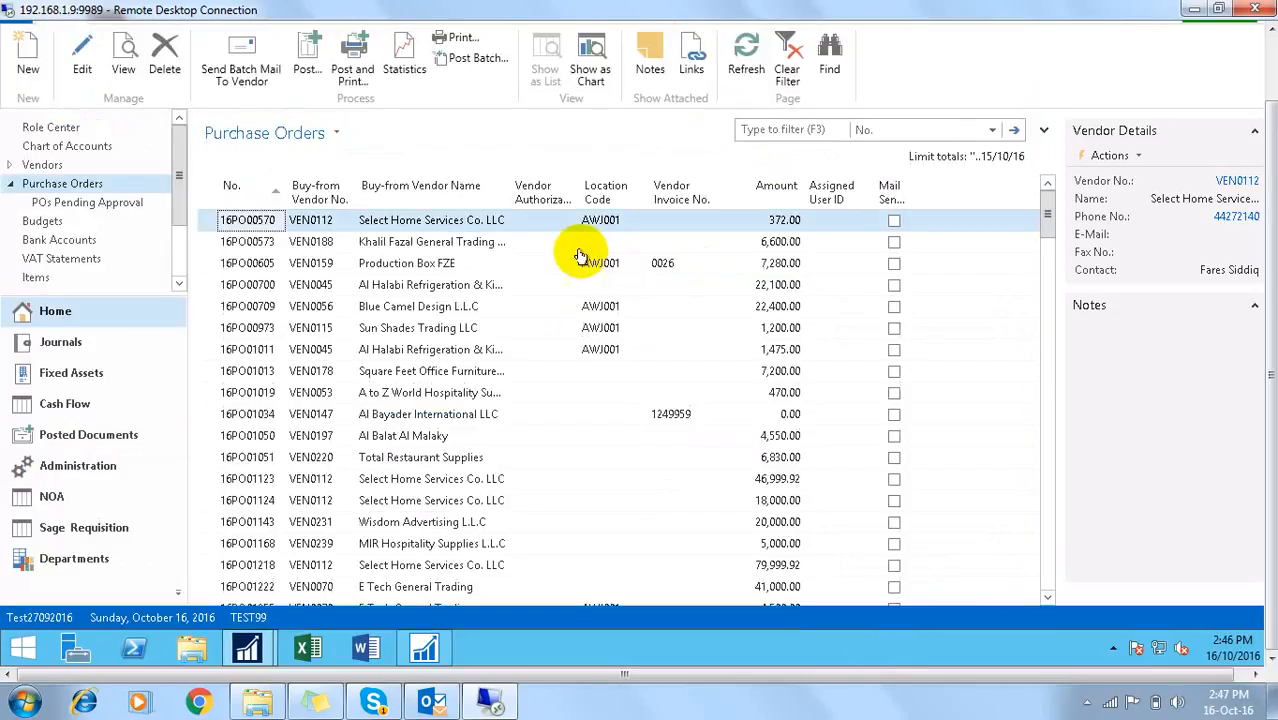
Step: Sort purchase orders newest first, review 16PO10682's lines, then minimise Remote Desktop
left_click(255, 193)
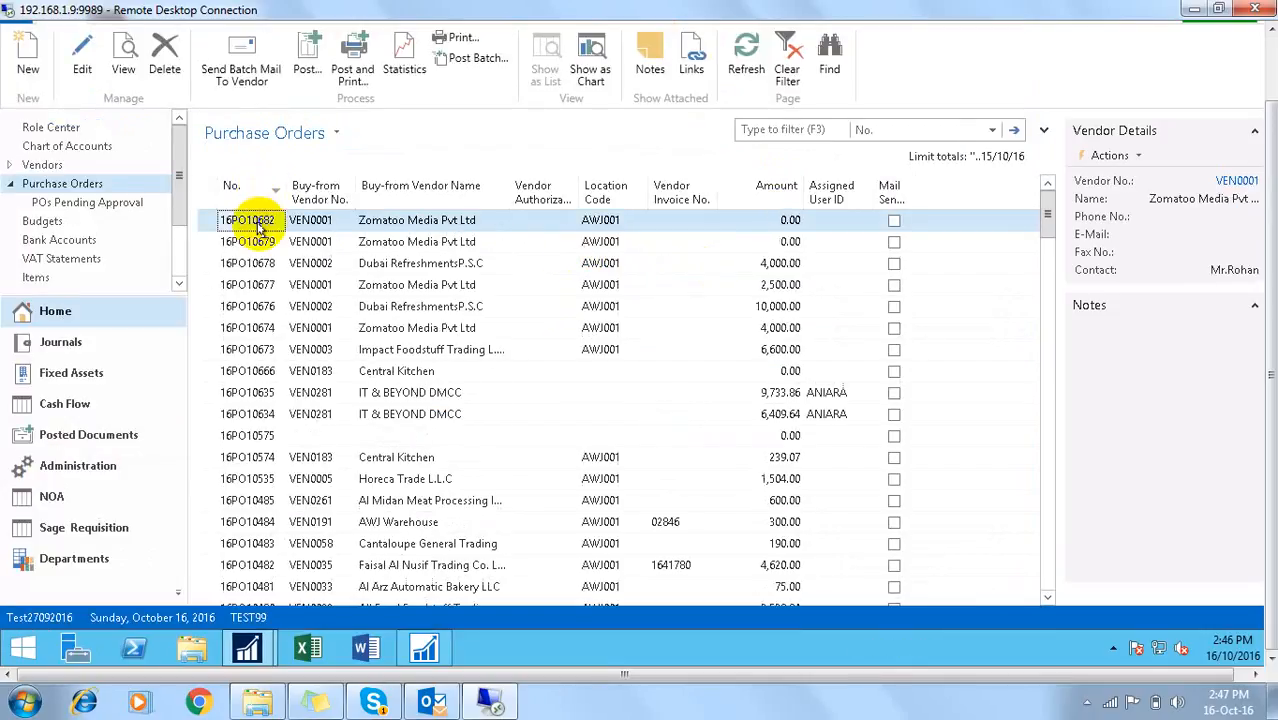
double_click(257, 222)
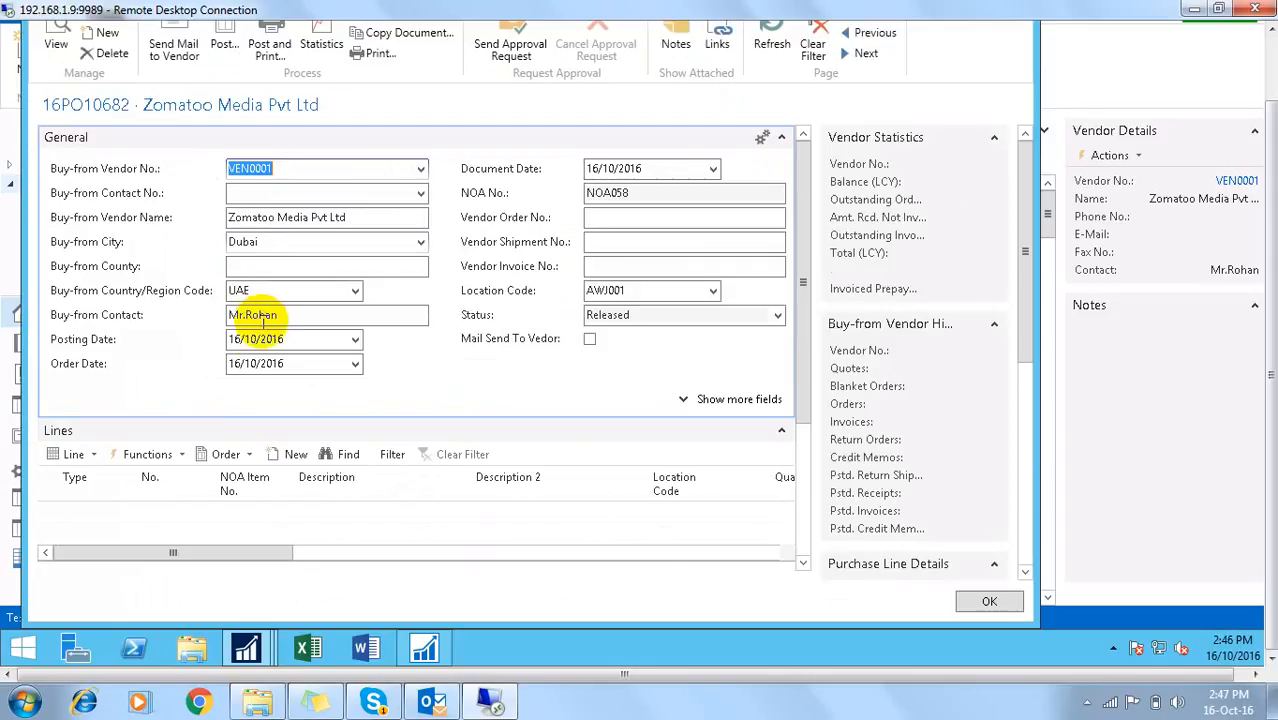
left_click(780, 136)
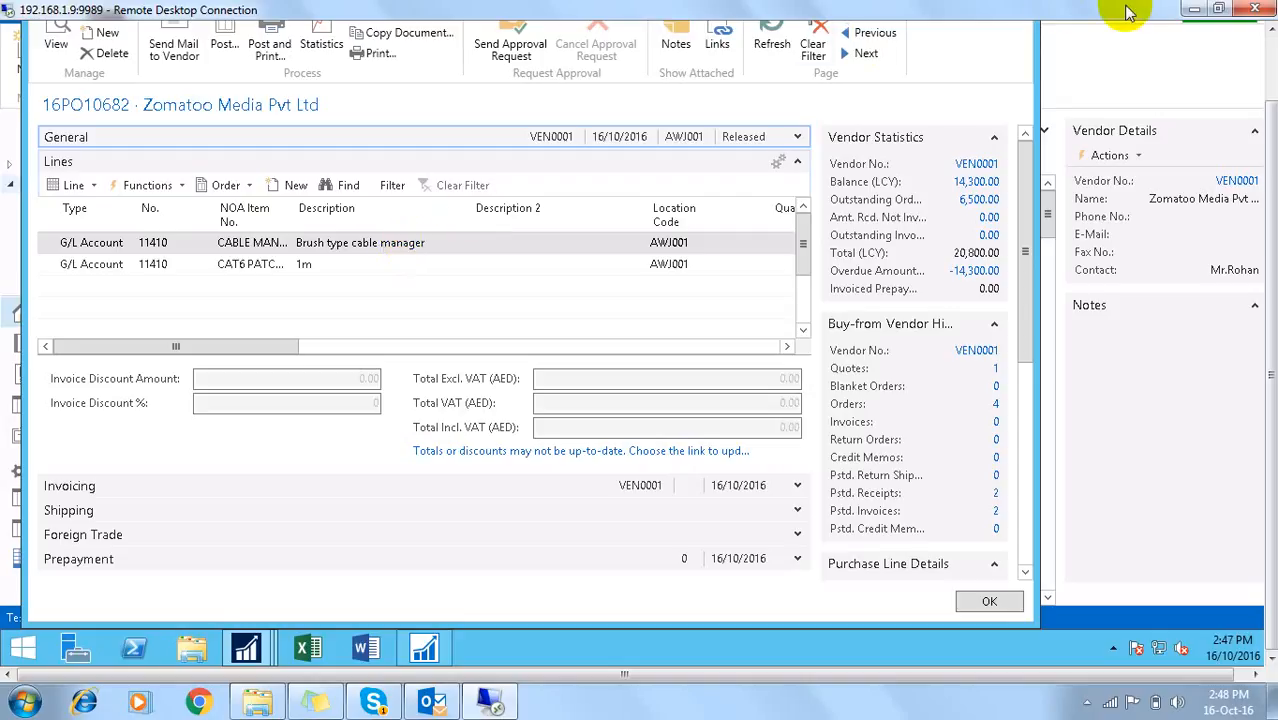
left_click(1193, 9)
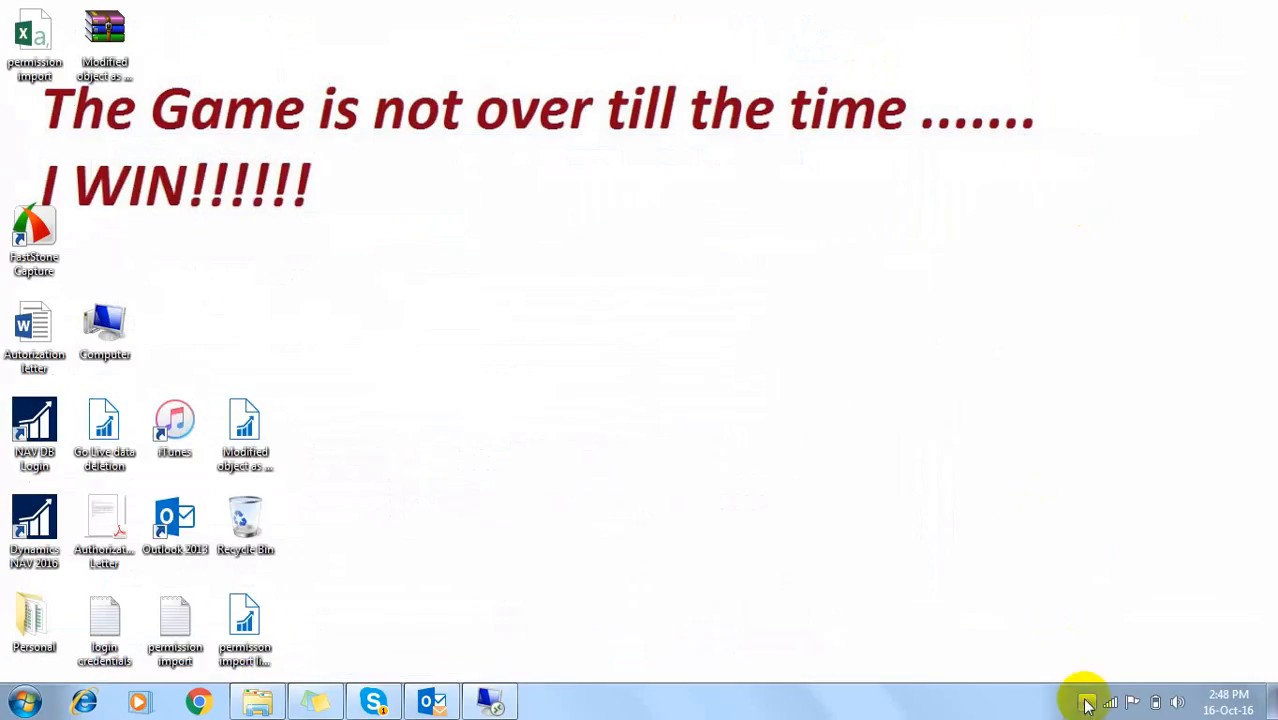